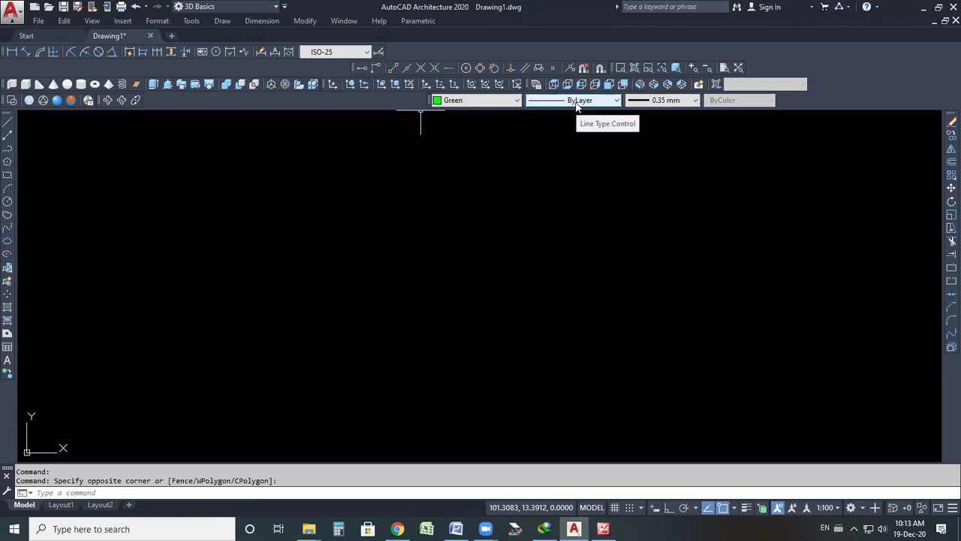
Step: Turn on lineweight display, then consult the part dimensions on the exercise sheet and return to the drawing
{"action": "left_click", "coordinate": [747, 509]}
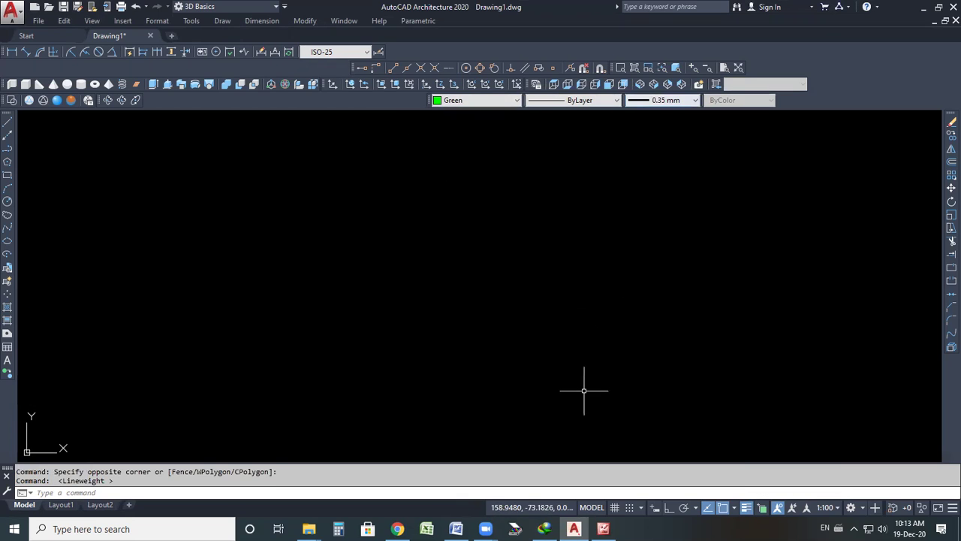
{"action": "left_click", "coordinate": [603, 529]}
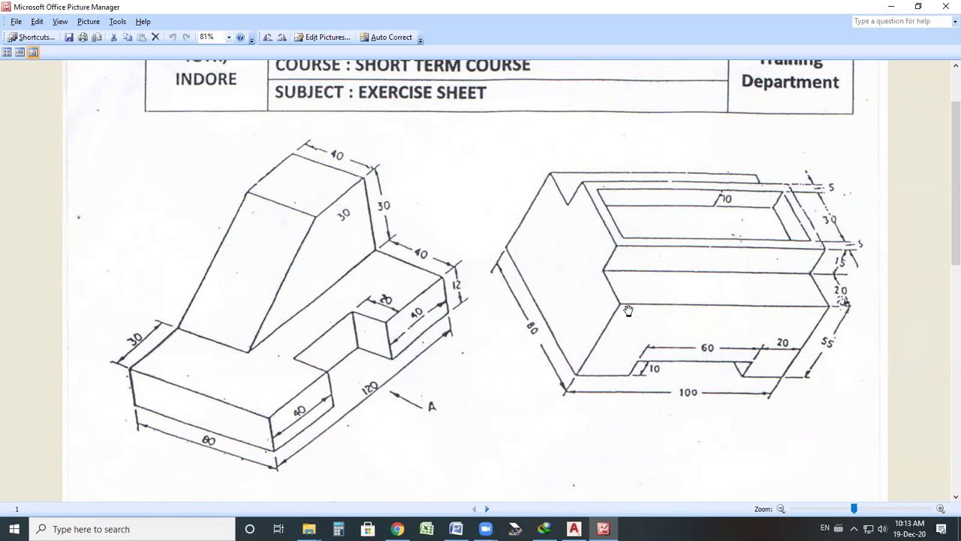
{"action": "left_click", "coordinate": [574, 528]}
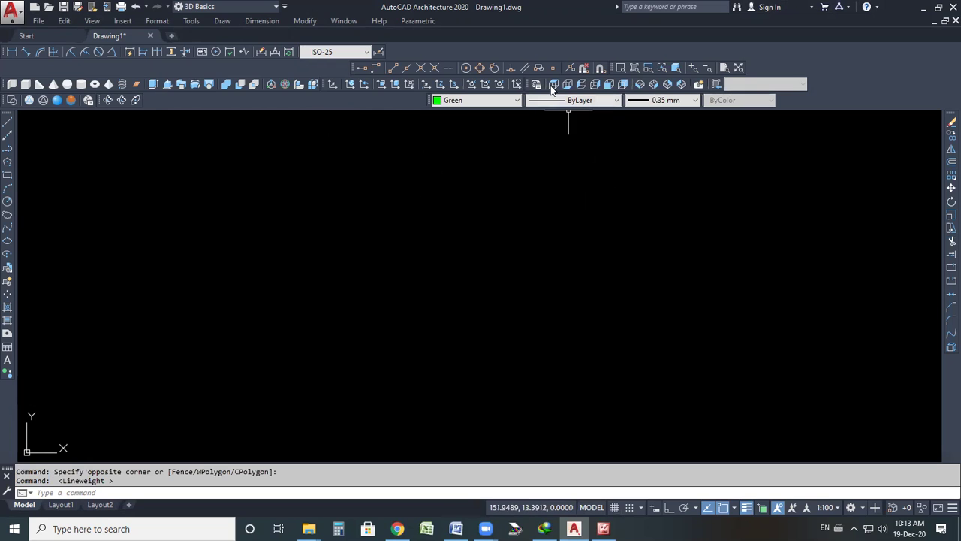
Step: Set the viewpoint of the empty drawing to the Left view
{"action": "left_click_drag", "start_coordinate": [535, 106], "coordinate": [549, 156]}
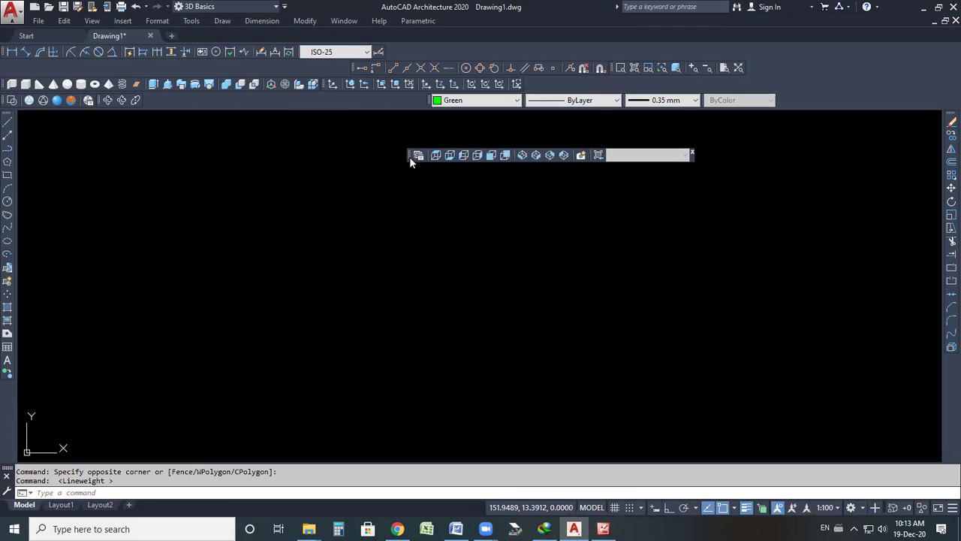
{"action": "left_click_drag", "start_coordinate": [410, 157], "coordinate": [582, 90]}
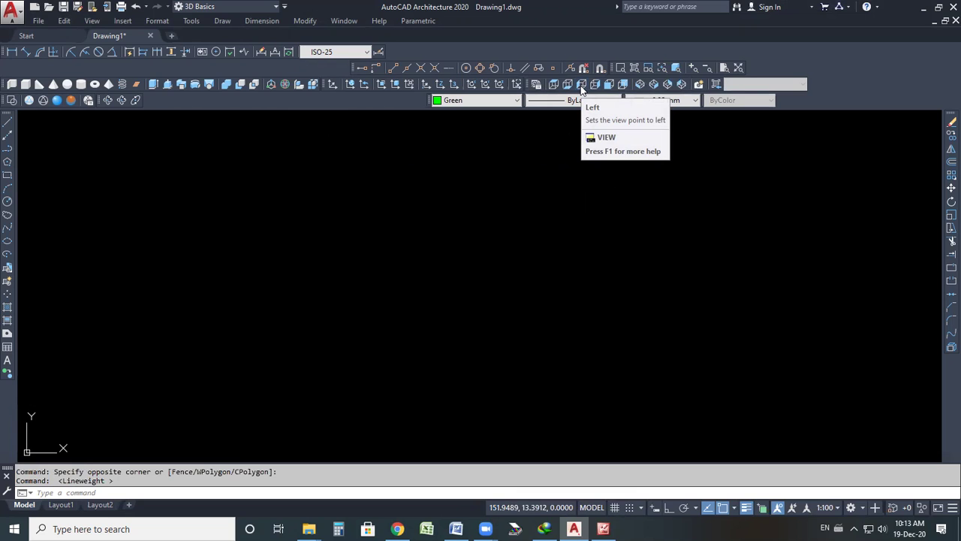
{"action": "left_click", "coordinate": [582, 90]}
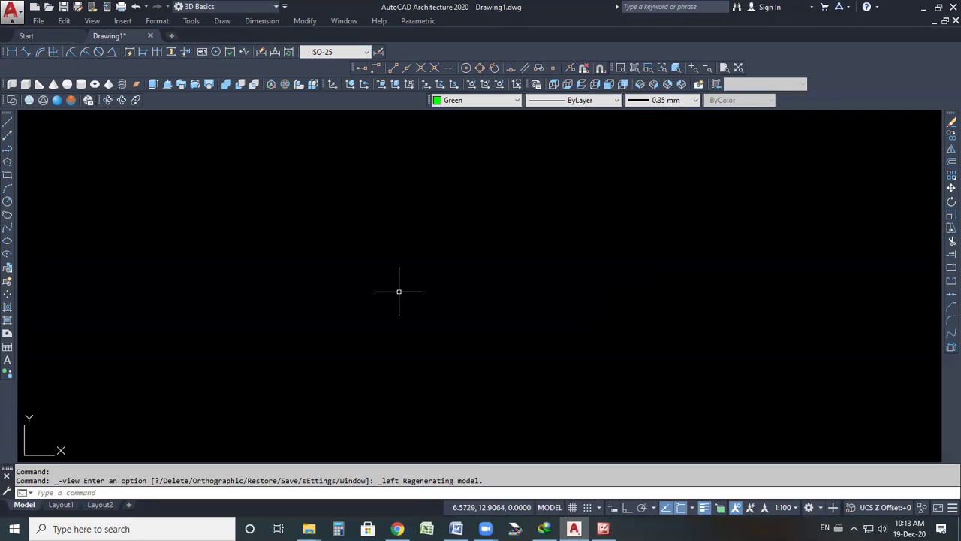
Step: With Ortho on, draw a vertical line 55 units long downward and end the Line command
{"action": "left_click", "coordinate": [8, 123]}
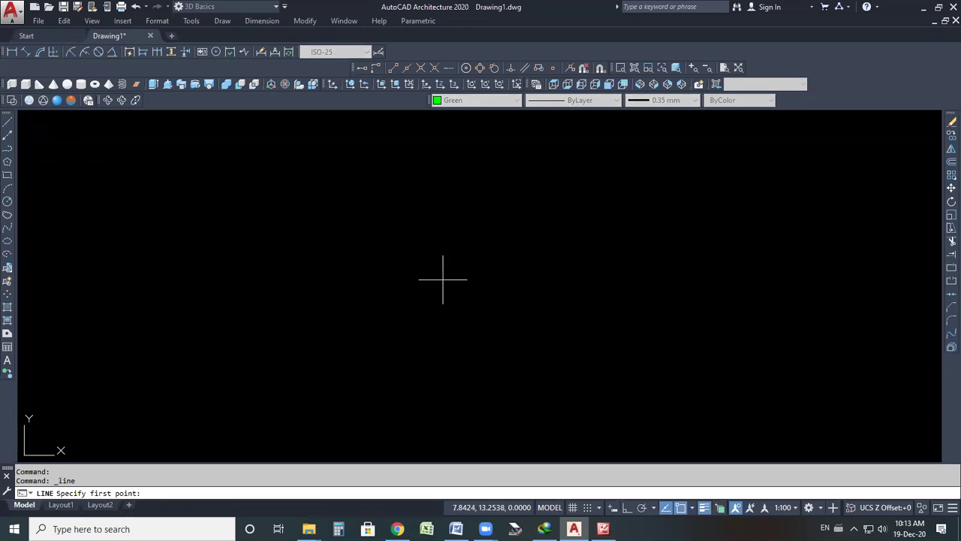
{"action": "left_click", "coordinate": [422, 203]}
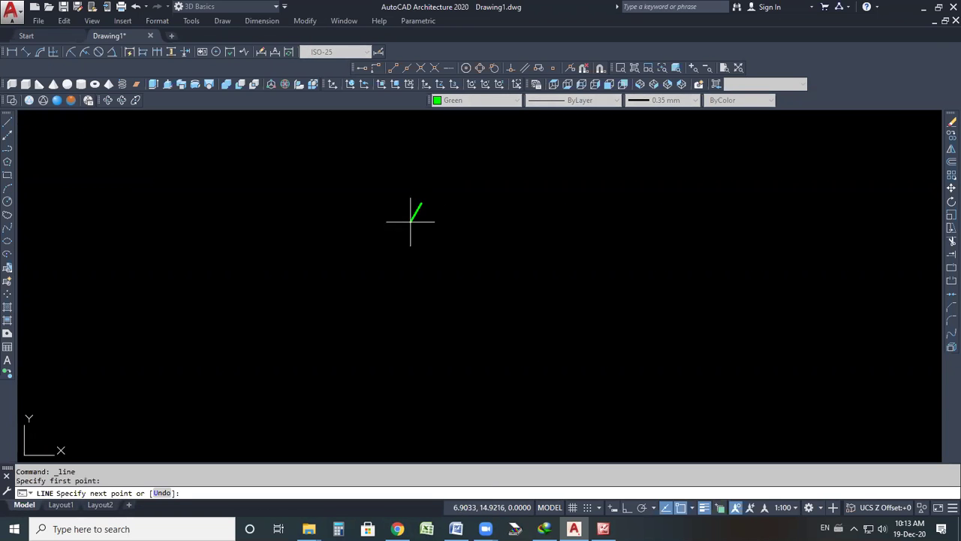
{"action": "left_click", "coordinate": [628, 509]}
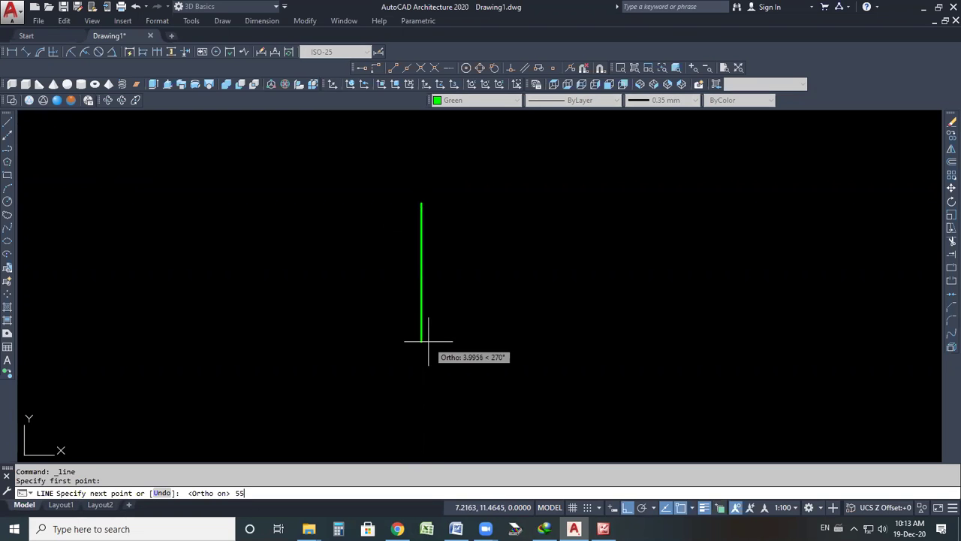
{"action": "key", "text": "Return"}
{"action": "scroll", "coordinate": [526, 165], "scroll_direction": "down", "scroll_amount": 5}
{"action": "scroll", "coordinate": [464, 167], "scroll_direction": "down", "scroll_amount": 6}
{"action": "scroll", "coordinate": [466, 172], "scroll_direction": "up", "scroll_amount": 2}
{"action": "scroll", "coordinate": [539, 203], "scroll_direction": "up", "scroll_amount": 4}
{"action": "scroll", "coordinate": [526, 204], "scroll_direction": "down", "scroll_amount": 2}
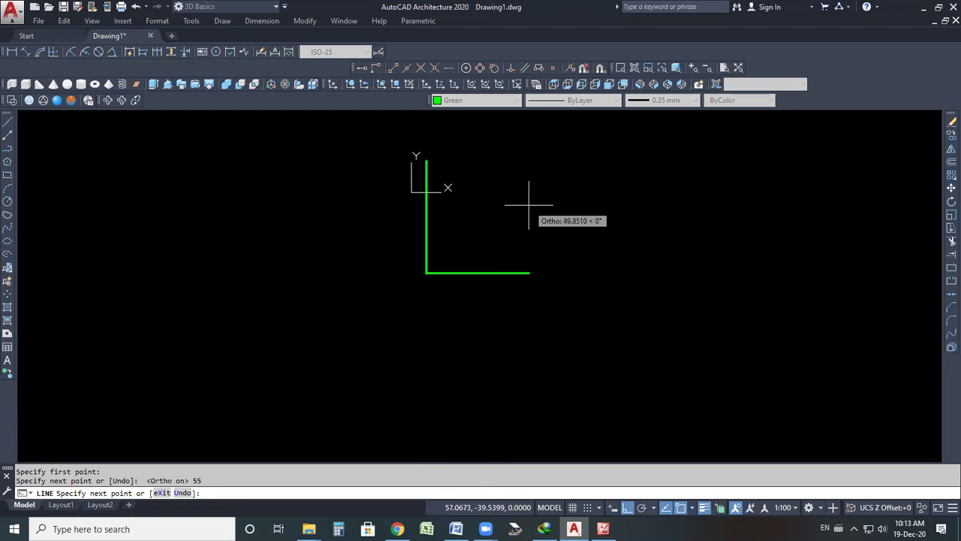
{"action": "scroll", "coordinate": [526, 204], "scroll_direction": "up", "scroll_amount": 2}
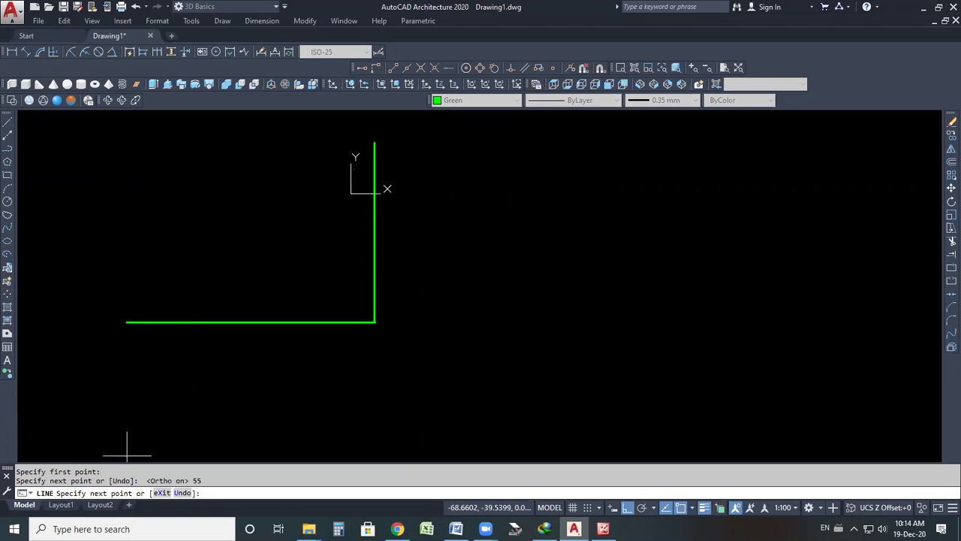
{"action": "right_click", "coordinate": [499, 299]}
{"action": "left_click", "coordinate": [528, 309]}
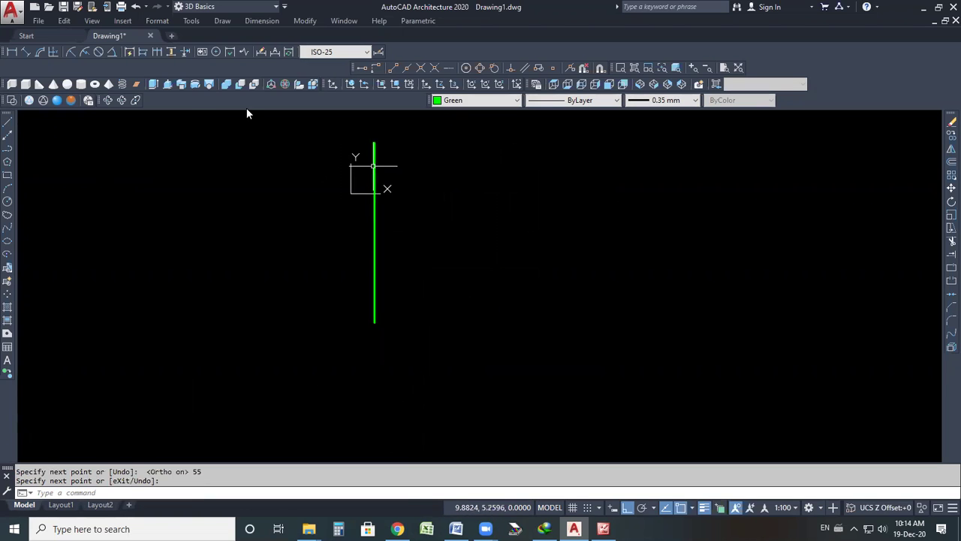
Step: Turn off the Origin option of the UCS icon so it stays in the corner of the drawing area
{"action": "left_click", "coordinate": [89, 20]}
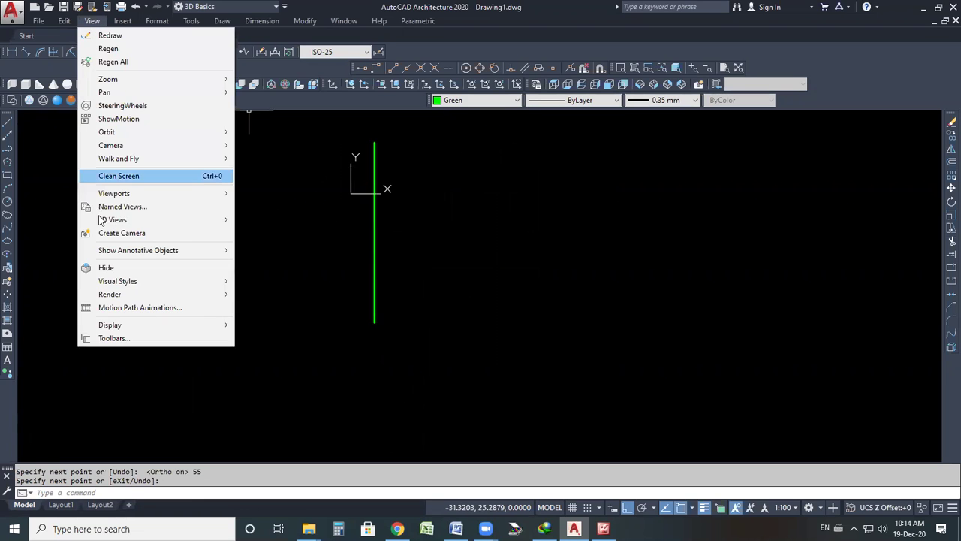
{"action": "mouse_move", "coordinate": [117, 325]}
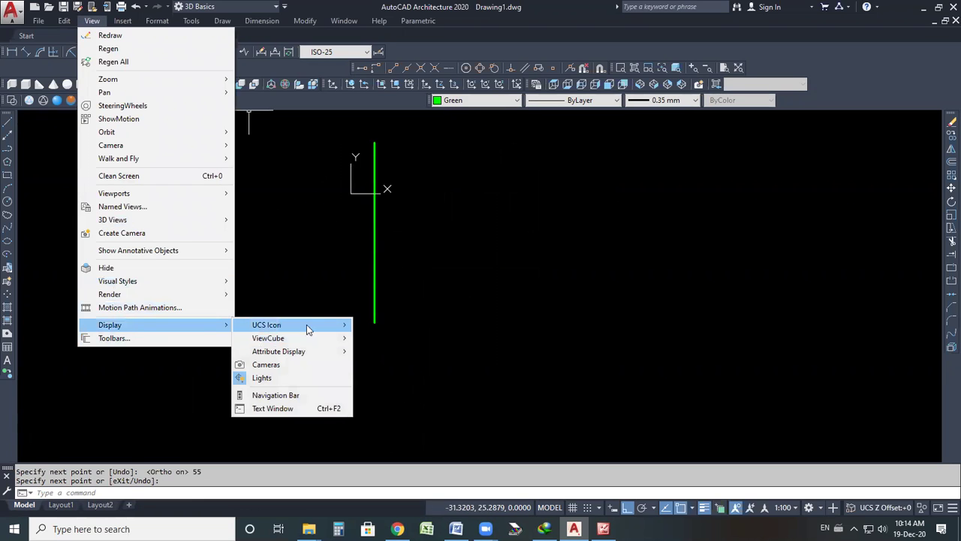
{"action": "mouse_move", "coordinate": [314, 322]}
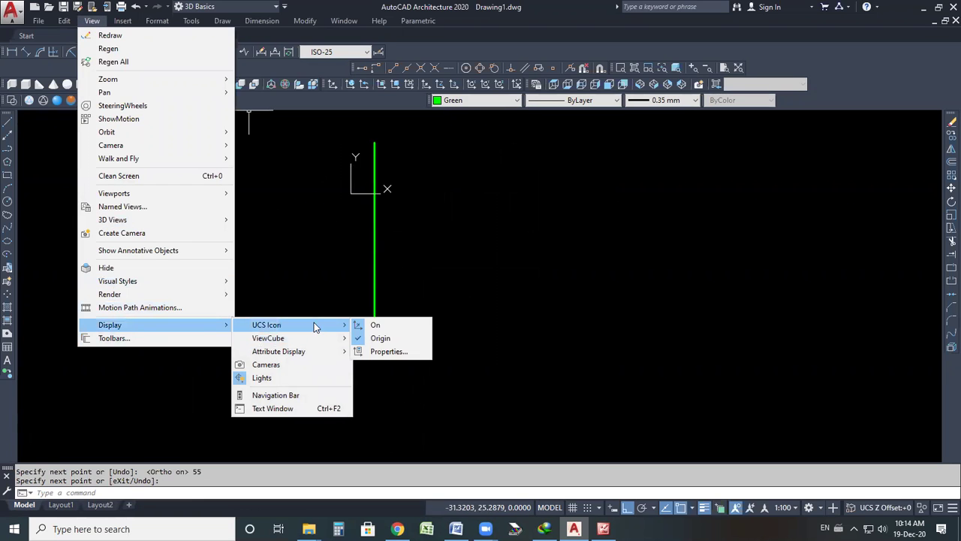
{"action": "left_click", "coordinate": [380, 338]}
{"action": "scroll", "coordinate": [386, 169], "scroll_direction": "up", "scroll_amount": 2}
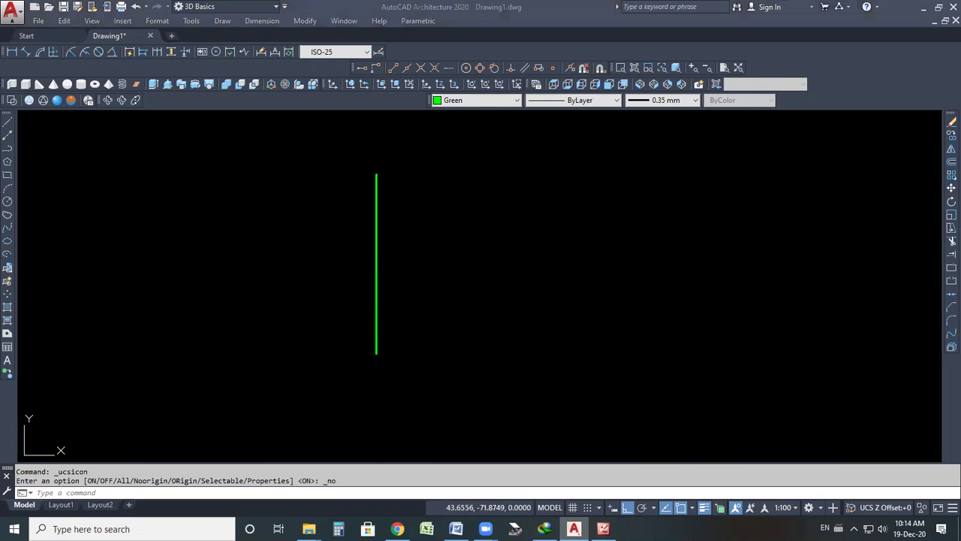
Step: Check the exercise sheet and draw an 80-unit horizontal line rightward from the lower end of the vertical line
{"action": "left_click", "coordinate": [574, 529]}
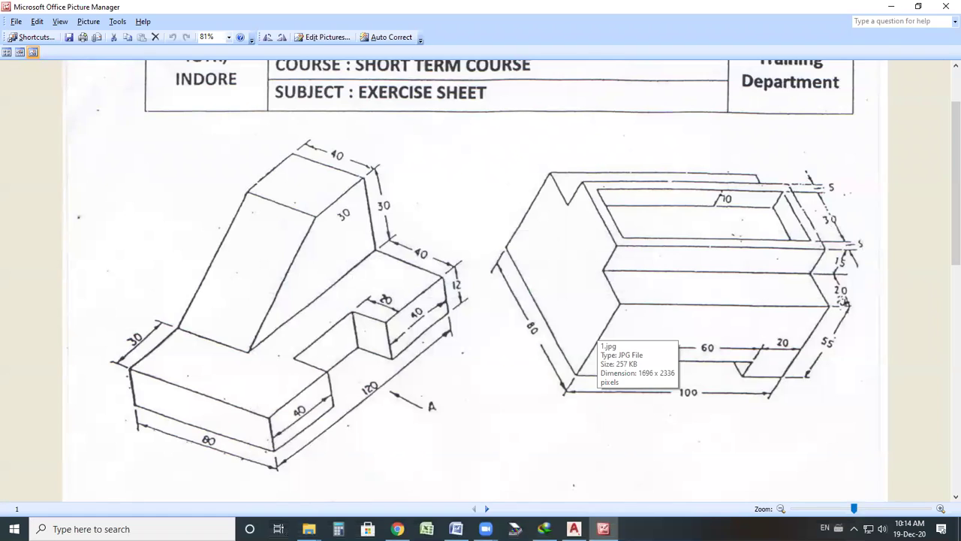
{"action": "key", "text": "alt+Tab"}
{"action": "left_click", "coordinate": [8, 124]}
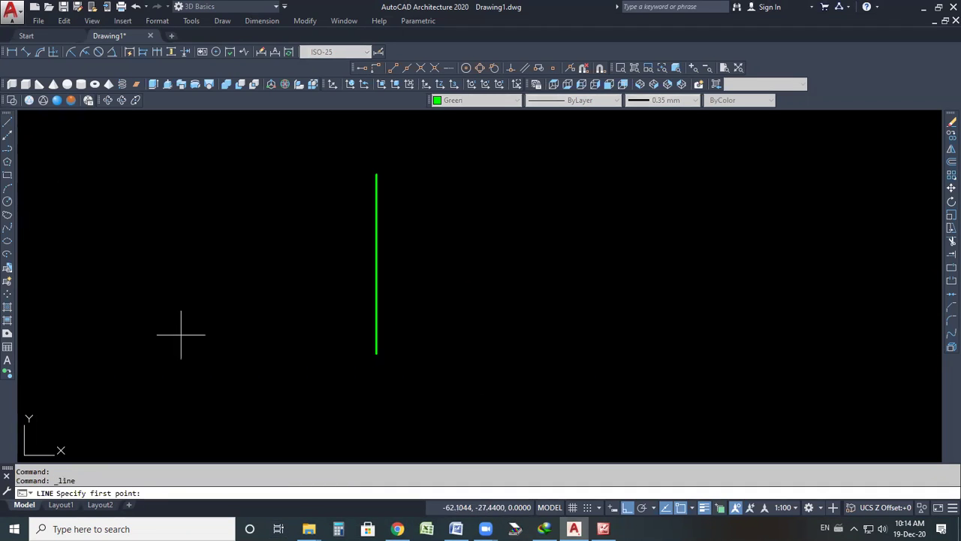
{"action": "left_click", "coordinate": [378, 354]}
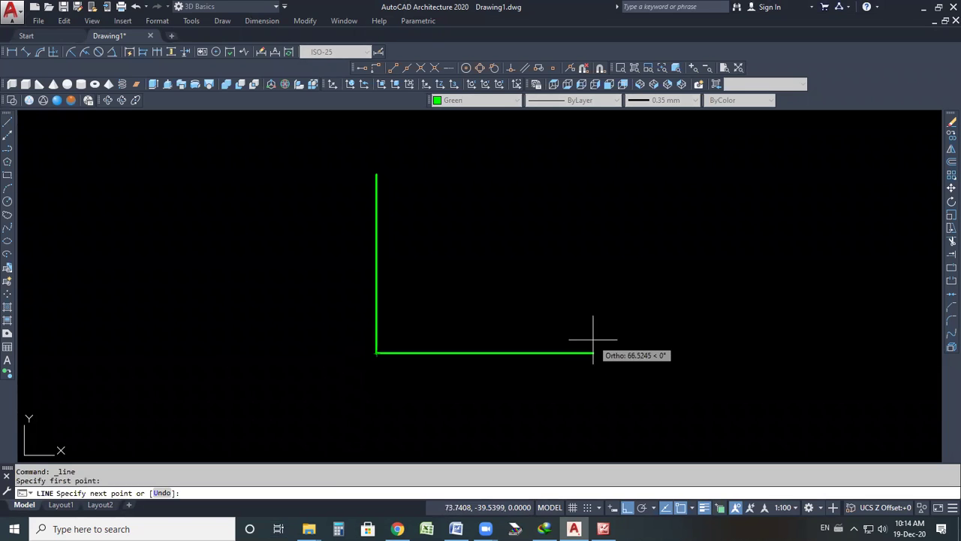
{"action": "type", "text": "80"}
{"action": "key", "text": "Return"}
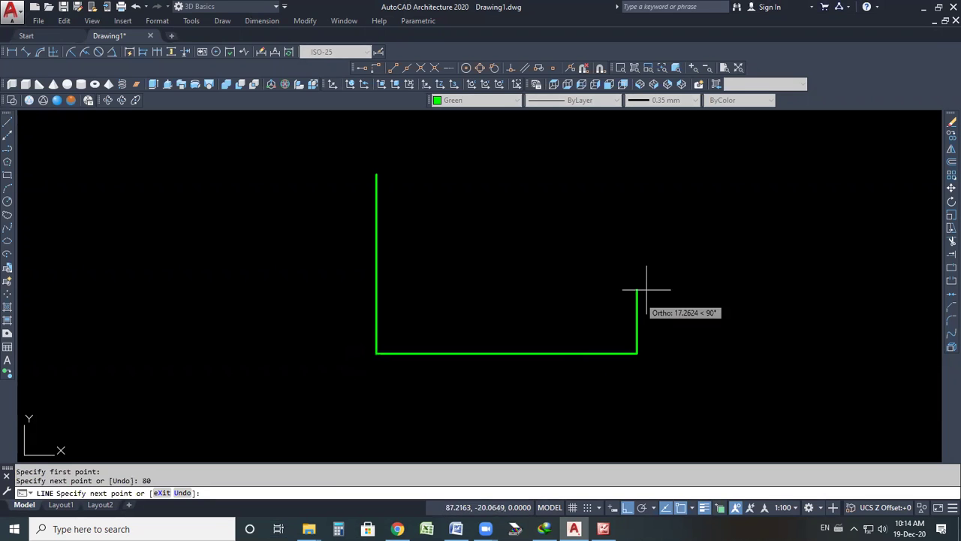
Step: Continue the outline with a 55-unit line upward and, after checking the exercise sheet, a 20-unit line inward to the left
{"action": "type", "text": "8"}
{"action": "key", "text": "BackSpace"}
{"action": "type", "text": "55"}
{"action": "key", "text": "Return"}
{"action": "scroll", "coordinate": [590, 203], "scroll_direction": "down", "scroll_amount": 4}
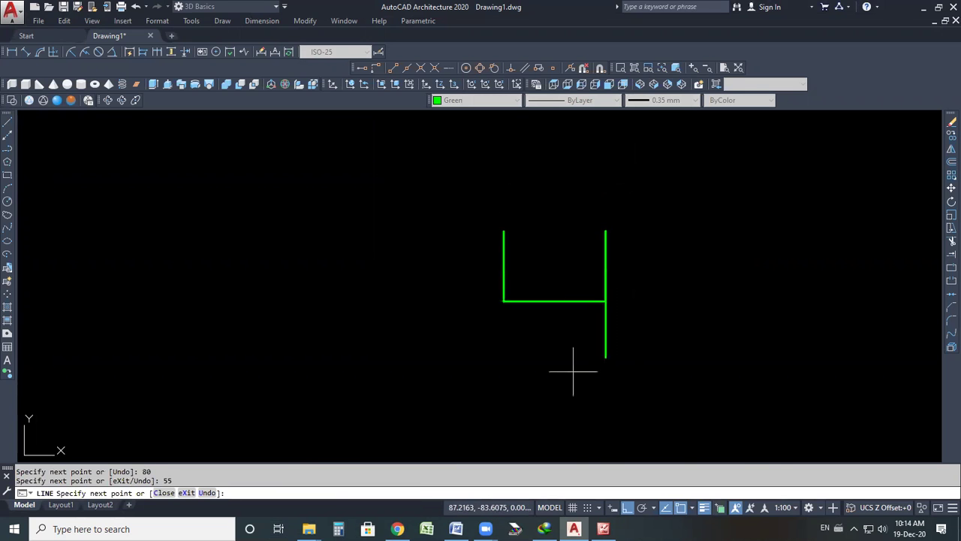
{"action": "key", "text": "alt+Tab"}
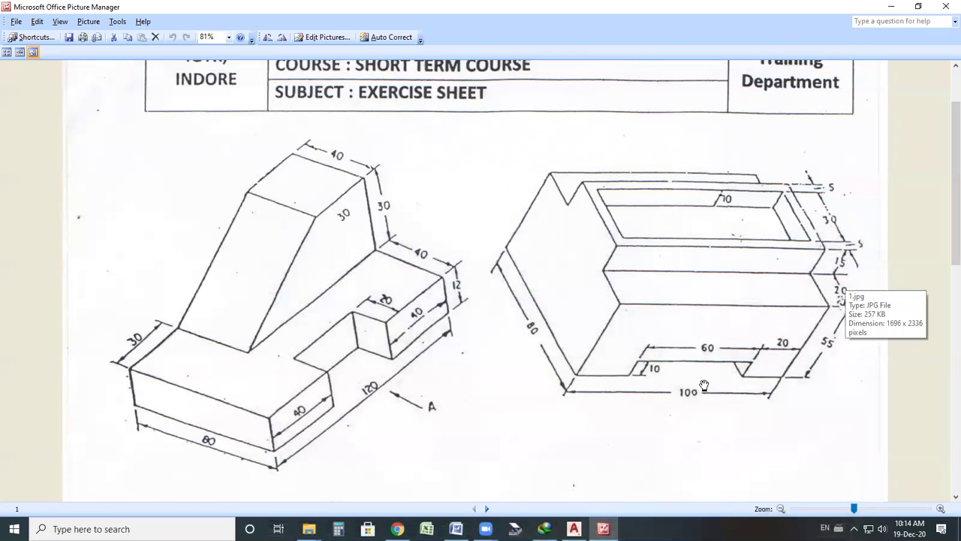
{"action": "left_click", "coordinate": [574, 529]}
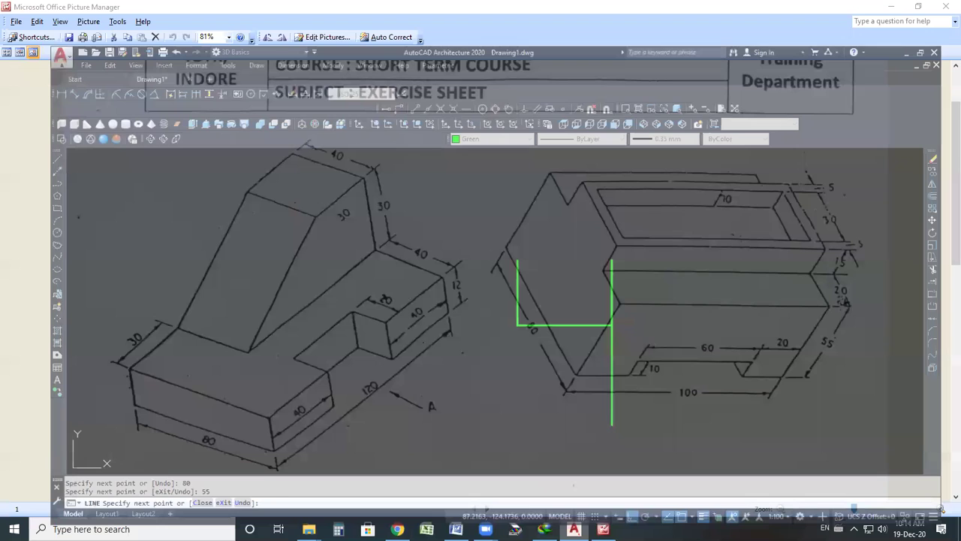
{"action": "type", "text": "20"}
{"action": "key", "text": "Return"}
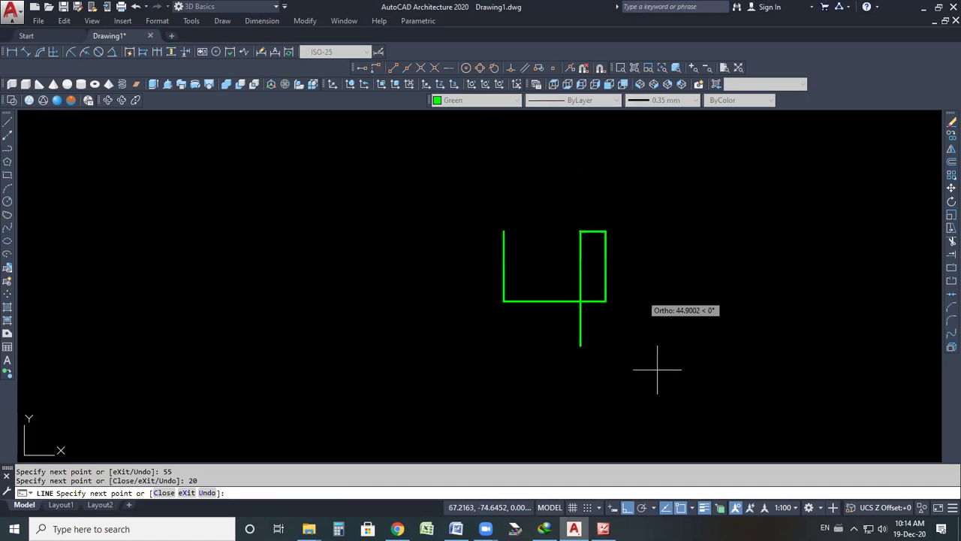
Step: Extend the outline 15 units upward and 40 units to the left, following the exercise sheet
{"action": "left_click", "coordinate": [574, 529]}
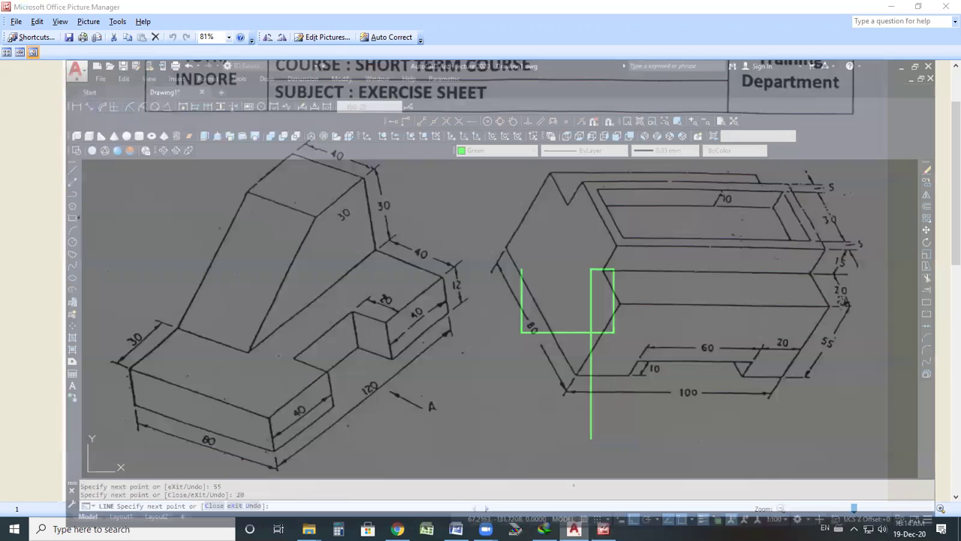
{"action": "type", "text": "15"}
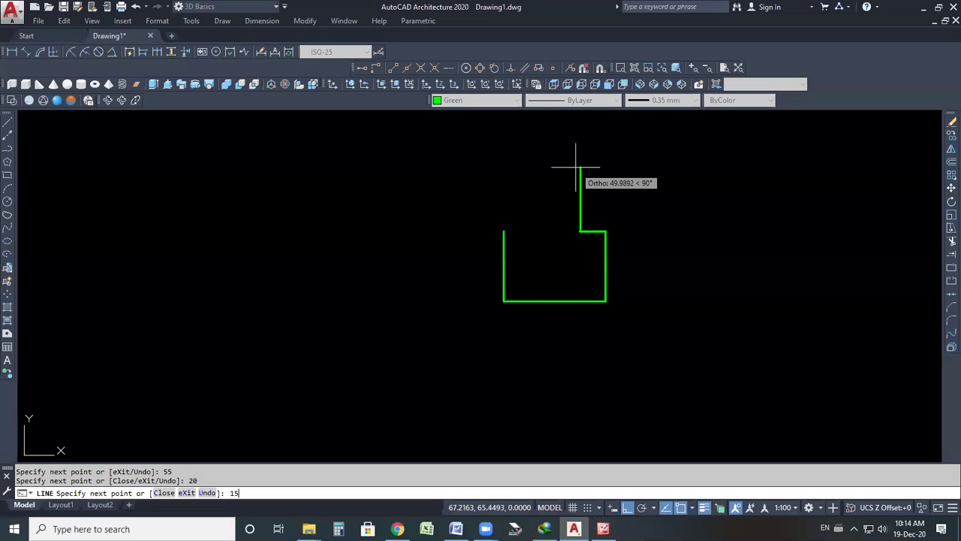
{"action": "key", "text": "Return"}
{"action": "scroll", "coordinate": [576, 167], "scroll_direction": "up", "scroll_amount": 4}
{"action": "key", "text": "Return"}
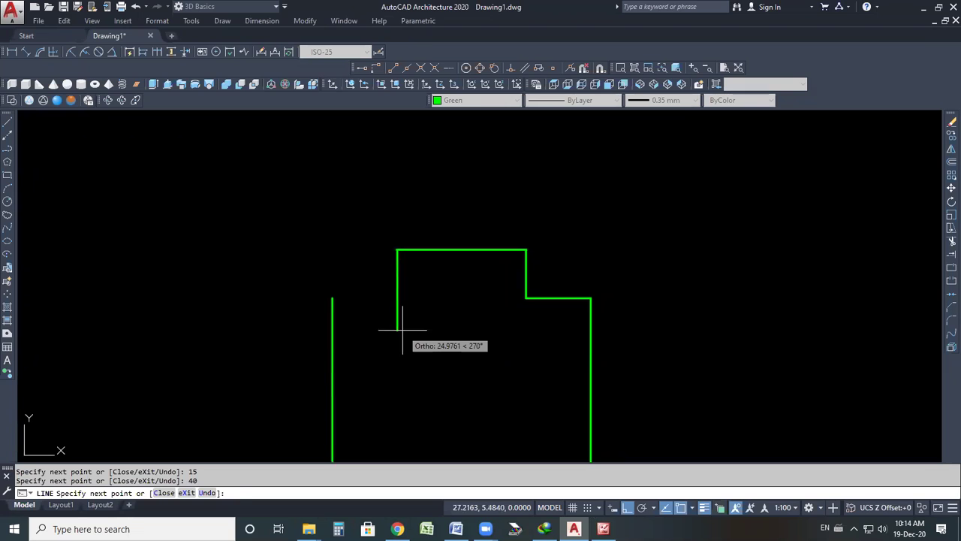
Step: Draw 15 units downward, close the profile at the upper end of the first vertical line, and end the Line command
{"action": "type", "text": "15"}
{"action": "key", "text": "Return"}
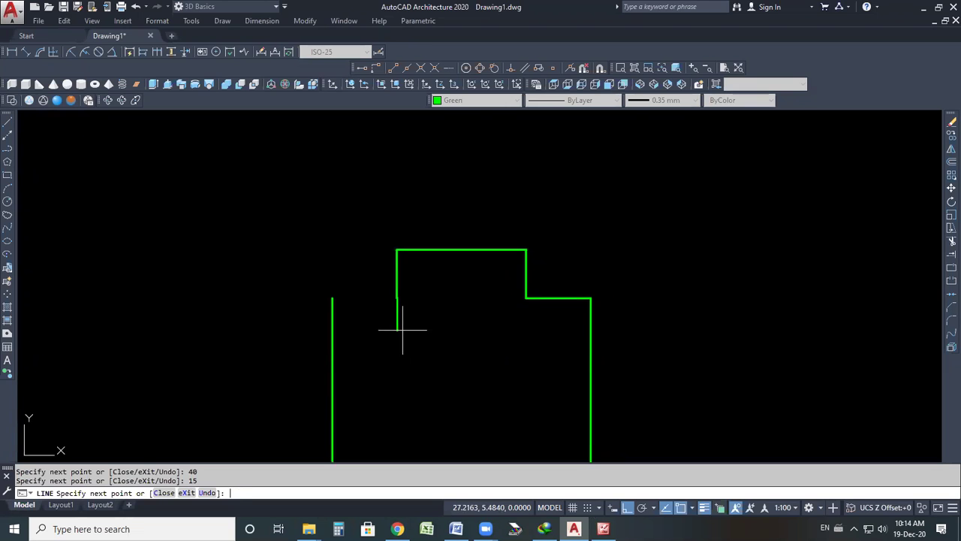
{"action": "left_click", "coordinate": [331, 297]}
{"action": "key", "text": "Return"}
{"action": "scroll", "coordinate": [420, 226], "scroll_direction": "down", "scroll_amount": 4}
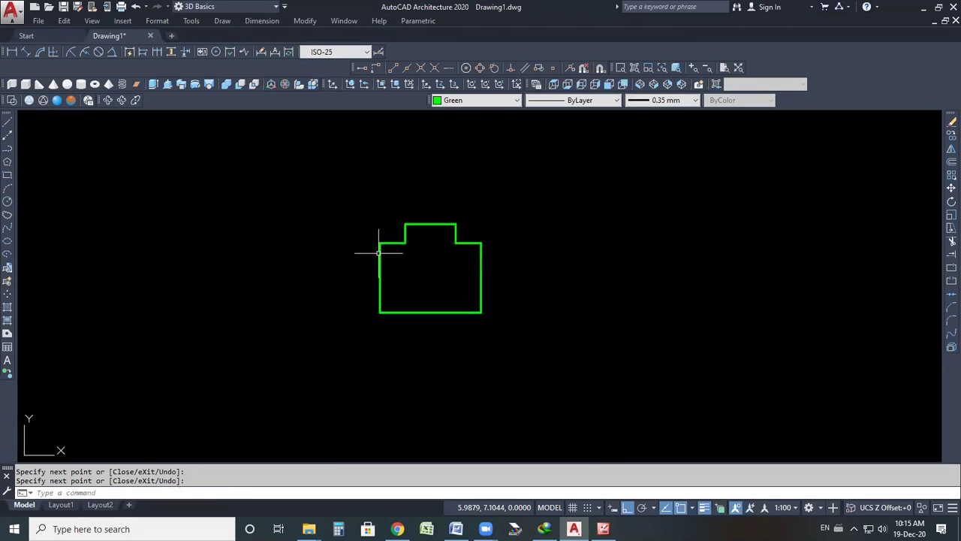
{"action": "scroll", "coordinate": [375, 265], "scroll_direction": "up", "scroll_amount": 2}
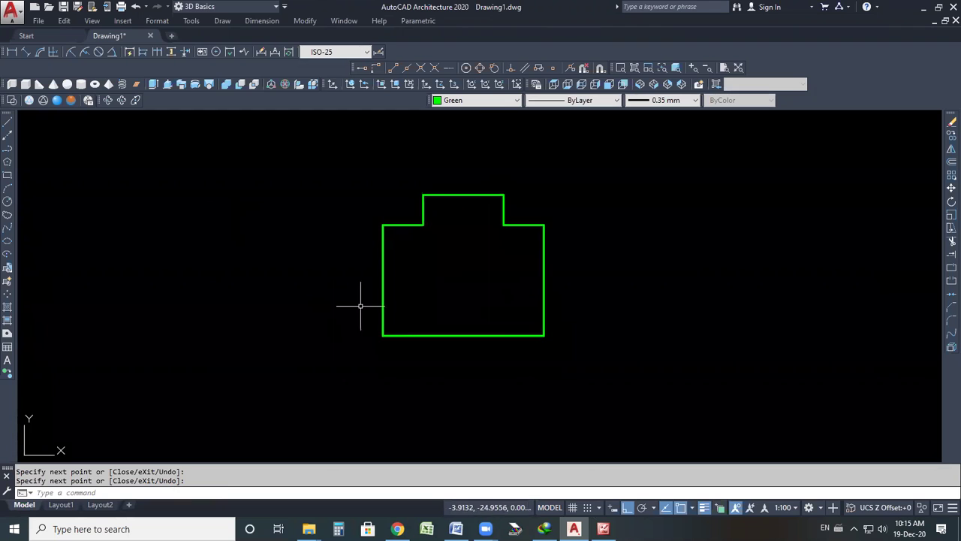
Step: Move the Visual Styles toolbar along its row so it docks just before the Properties toolbar
{"action": "left_click_drag", "start_coordinate": [3, 100], "coordinate": [190, 106]}
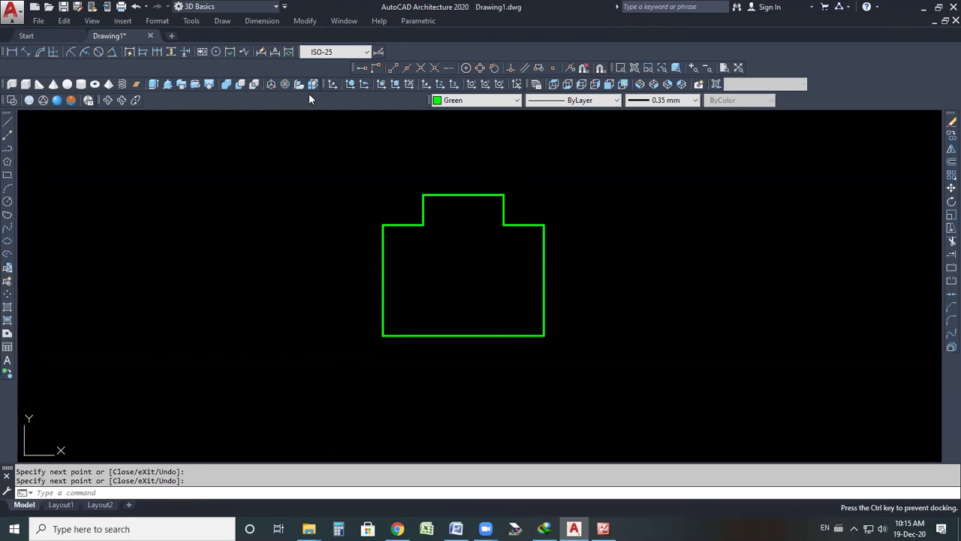
{"action": "left_click_drag", "start_coordinate": [309, 96], "coordinate": [309, 96]}
Step: Try the 3D Wireframe visual style on the closed profile twice, returning to 2D Wireframe each time
{"action": "left_click", "coordinate": [336, 102]}
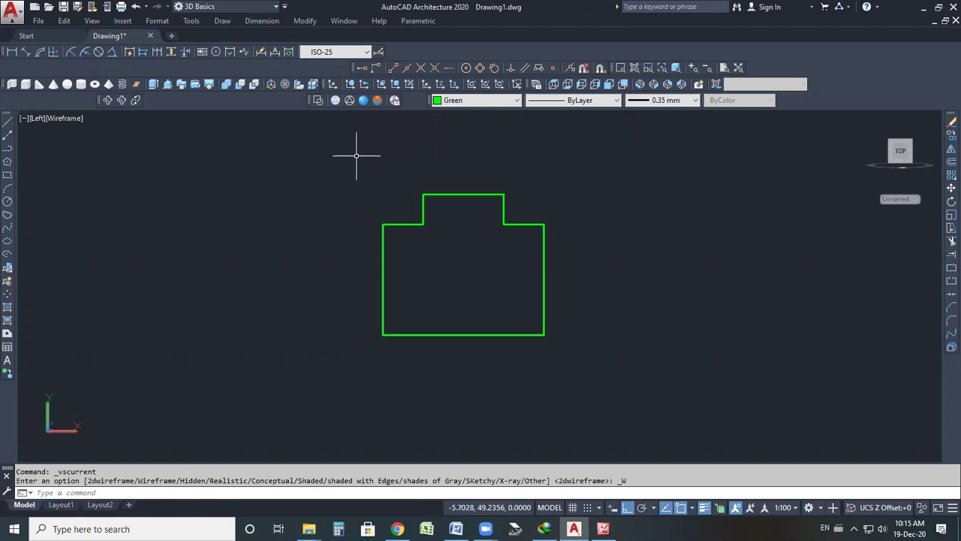
{"action": "left_click", "coordinate": [319, 103]}
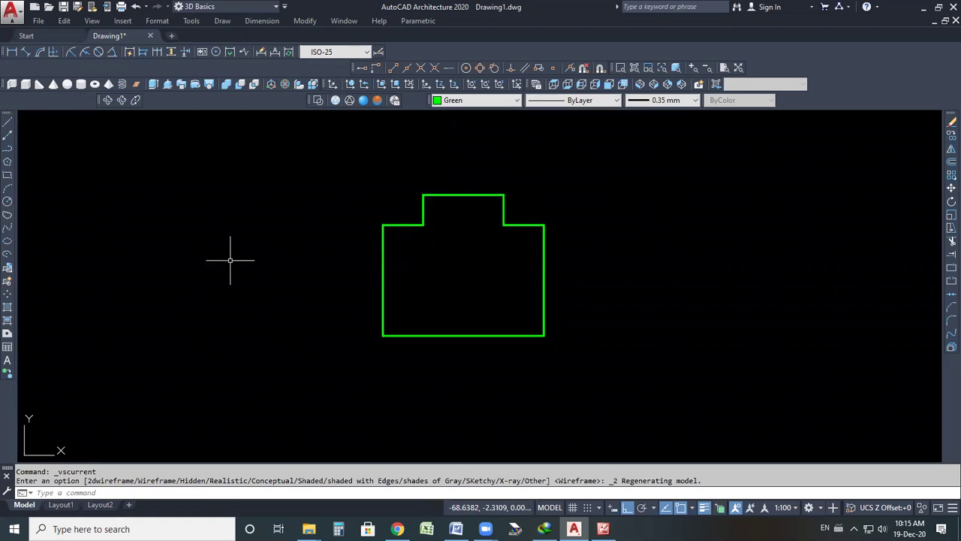
{"action": "left_click", "coordinate": [336, 101]}
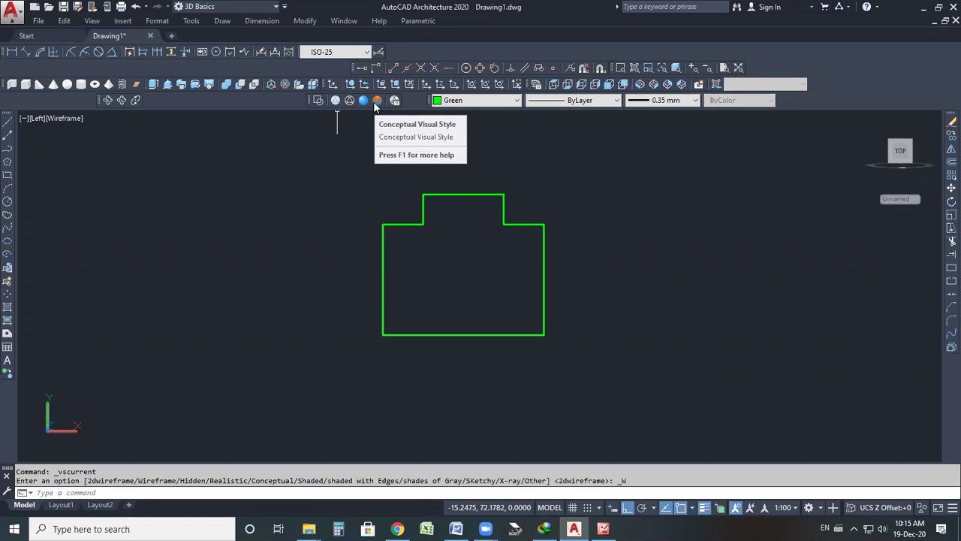
{"action": "left_click", "coordinate": [318, 102]}
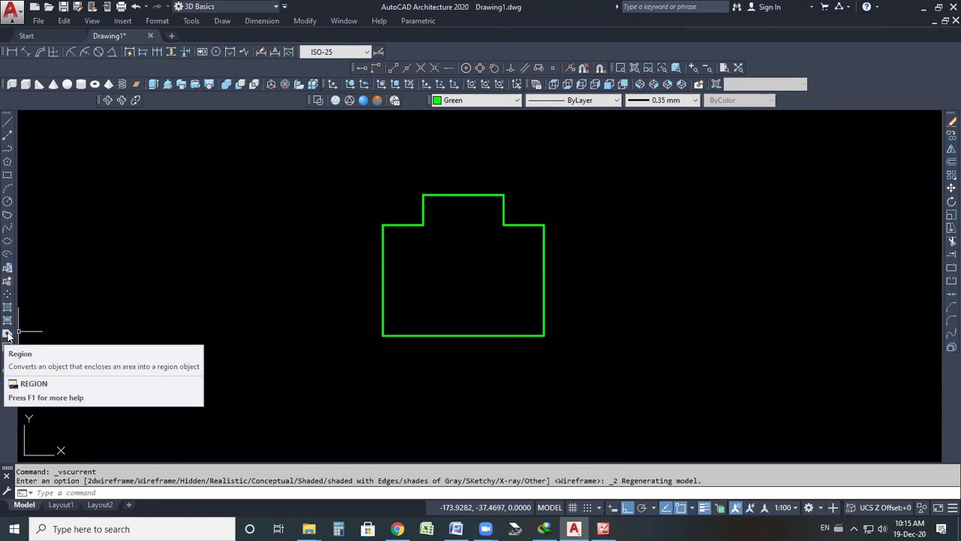
Step: Select the profile's lines one by one to check that they are separate objects, and clear the selection
{"action": "left_click", "coordinate": [444, 194]}
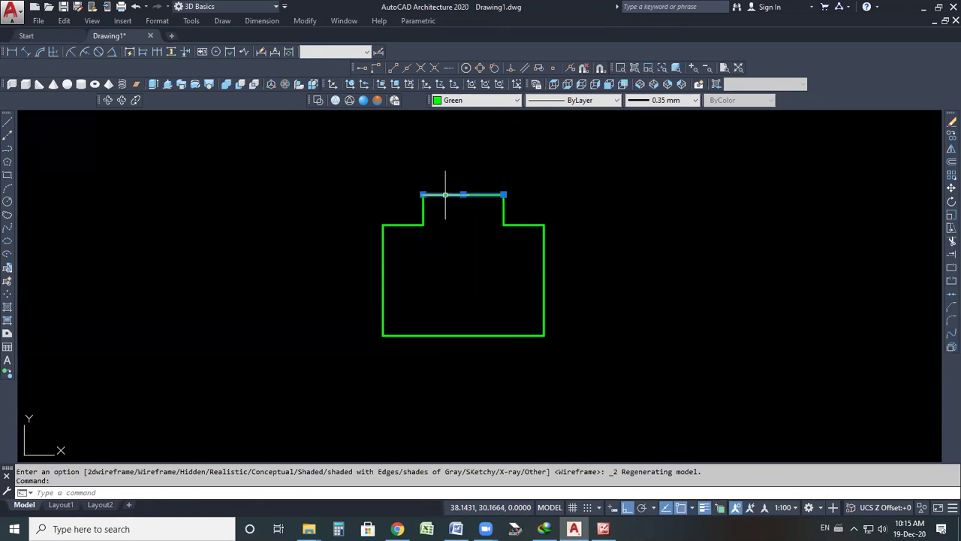
{"action": "left_click", "coordinate": [514, 222]}
{"action": "left_click", "coordinate": [506, 250]}
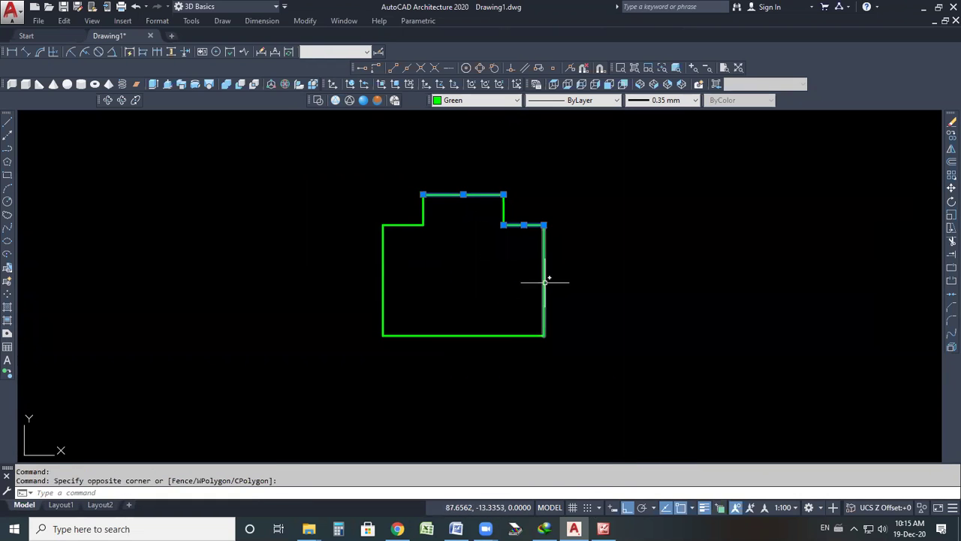
{"action": "left_click", "coordinate": [545, 281]}
{"action": "left_click", "coordinate": [495, 332]}
{"action": "left_click", "coordinate": [382, 293]}
{"action": "left_click", "coordinate": [398, 225]}
{"action": "left_click", "coordinate": [421, 213]}
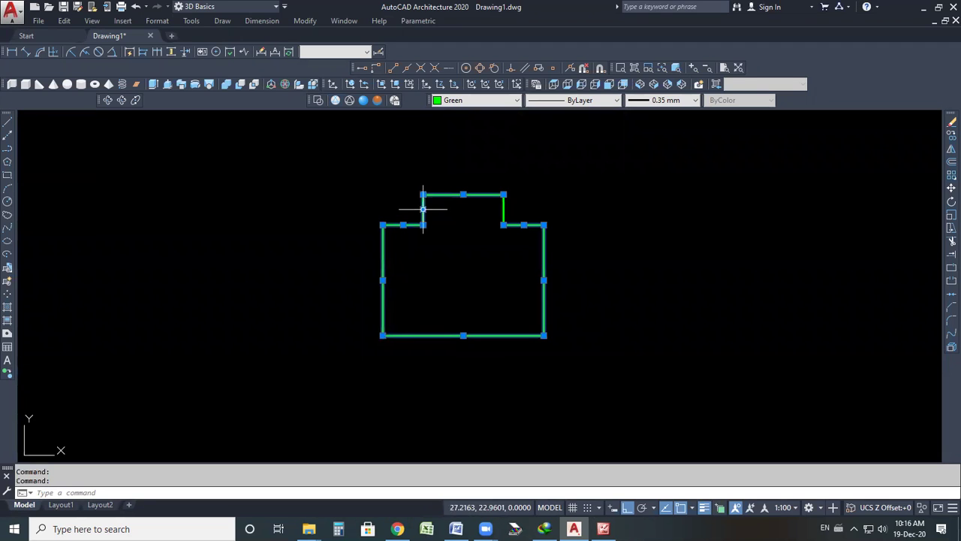
{"action": "key", "text": "Escape"}
Step: Erase the profile's upper right vertical, top, bottom, right and left lines one at a time
{"action": "left_click", "coordinate": [504, 216]}
{"action": "key", "text": "Delete"}
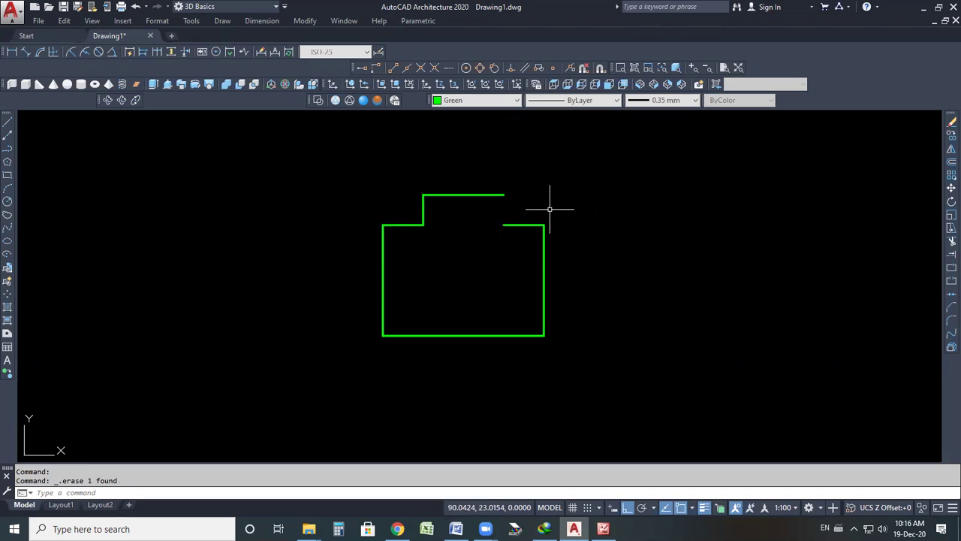
{"action": "left_click", "coordinate": [481, 195]}
{"action": "key", "text": "Delete"}
{"action": "left_click", "coordinate": [453, 330]}
{"action": "key", "text": "Delete"}
{"action": "left_click", "coordinate": [543, 280]}
{"action": "key", "text": "Delete"}
{"action": "left_click", "coordinate": [383, 285]}
{"action": "key", "text": "Delete"}
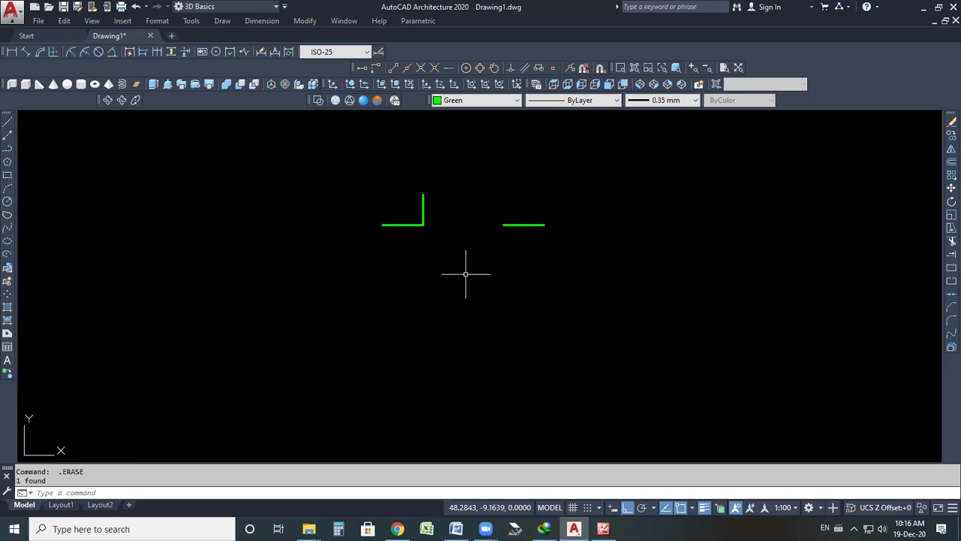
Step: Undo the five line erasures to restore the profile
{"action": "key", "text": "ctrl+z"}
{"action": "key", "text": "ctrl+z"}
{"action": "key", "text": "ctrl+z"}
{"action": "key", "text": "ctrl+z"}
{"action": "key", "text": "ctrl+z"}
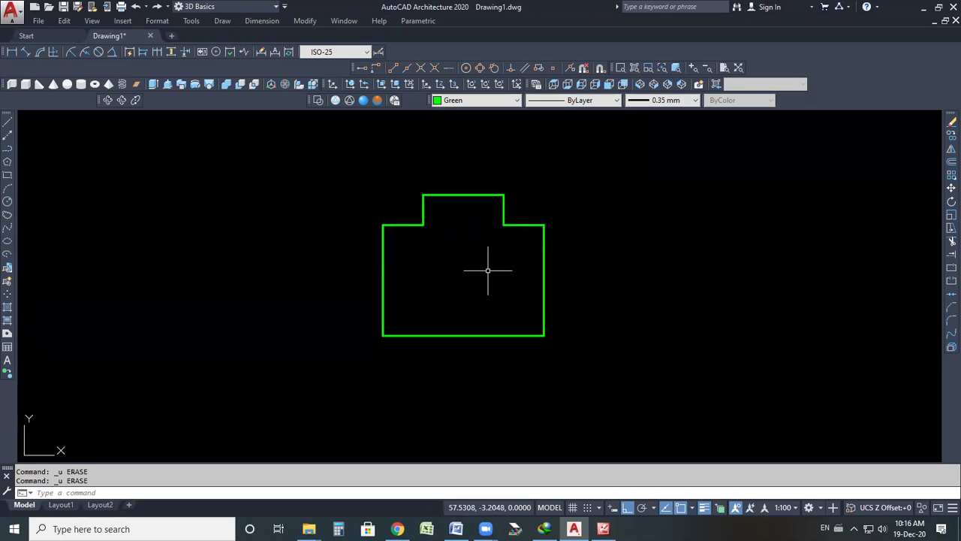
{"action": "scroll", "coordinate": [531, 316], "scroll_direction": "up", "scroll_amount": 2}
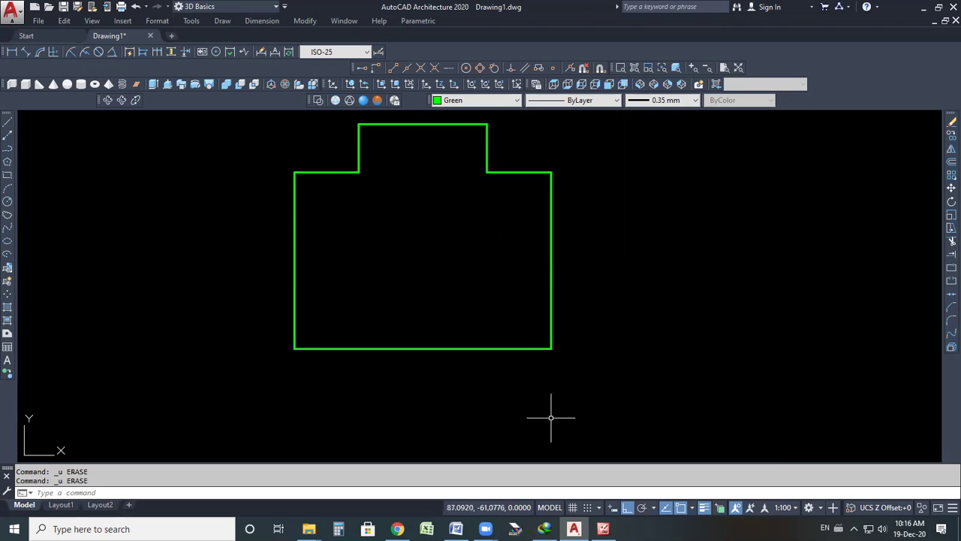
{"action": "mouse_move", "coordinate": [552, 332]}
{"action": "left_mouse_down"}
{"action": "mouse_move", "coordinate": [549, 361]}
{"action": "mouse_move", "coordinate": [571, 342]}
{"action": "mouse_move", "coordinate": [554, 340]}
{"action": "left_mouse_up"}
{"action": "mouse_move", "coordinate": [651, 307]}
{"action": "left_mouse_down"}
{"action": "mouse_move", "coordinate": [649, 335]}
{"action": "mouse_move", "coordinate": [681, 335]}
{"action": "mouse_move", "coordinate": [649, 347]}
{"action": "mouse_move", "coordinate": [638, 336]}
{"action": "left_mouse_up"}
{"action": "left_click_drag", "start_coordinate": [607, 242], "coordinate": [679, 228]}
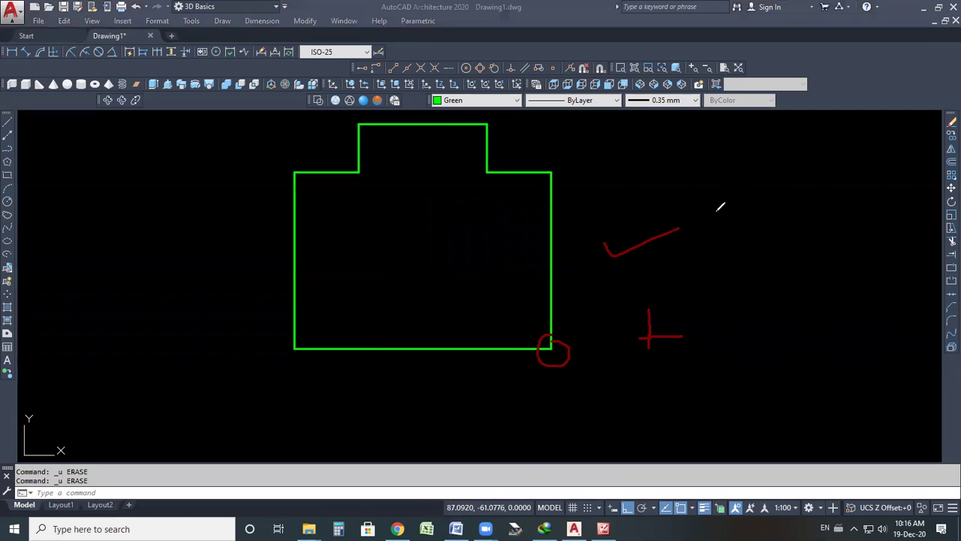
{"action": "mouse_move", "coordinate": [748, 270]}
{"action": "left_mouse_down"}
{"action": "mouse_move", "coordinate": [748, 324]}
{"action": "mouse_move", "coordinate": [793, 324]}
{"action": "mouse_move", "coordinate": [742, 335]}
{"action": "left_mouse_up"}
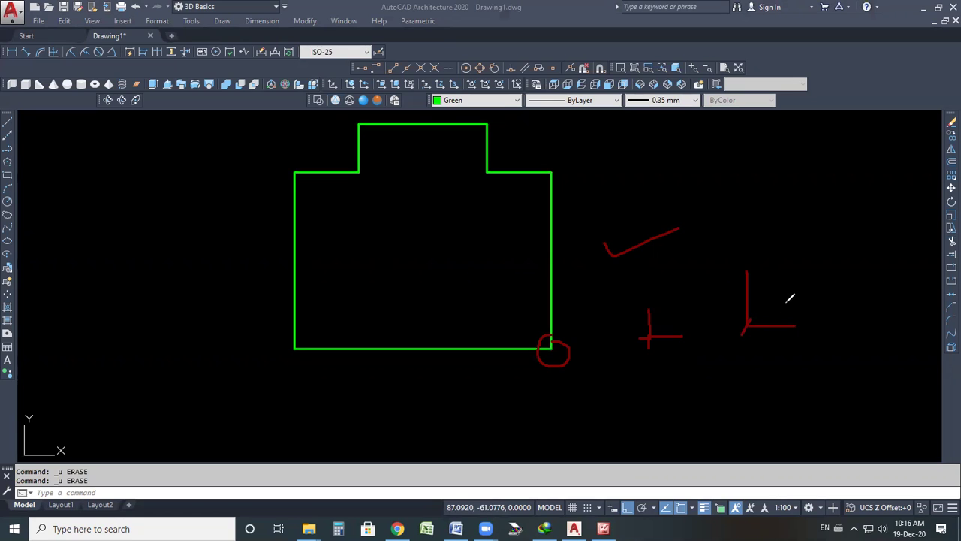
{"action": "left_click_drag", "start_coordinate": [749, 229], "coordinate": [793, 271]}
{"action": "left_click_drag", "start_coordinate": [780, 226], "coordinate": [763, 282]}
{"action": "left_click_drag", "start_coordinate": [167, 235], "coordinate": [199, 360]}
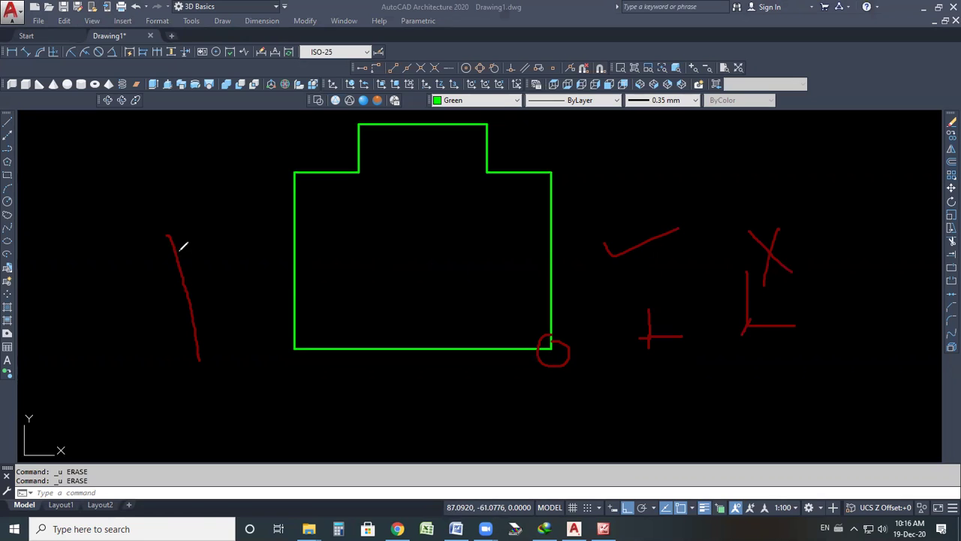
{"action": "left_click_drag", "start_coordinate": [174, 233], "coordinate": [202, 332]}
{"action": "left_click_drag", "start_coordinate": [193, 245], "coordinate": [248, 283]}
{"action": "left_click_drag", "start_coordinate": [228, 233], "coordinate": [212, 299]}
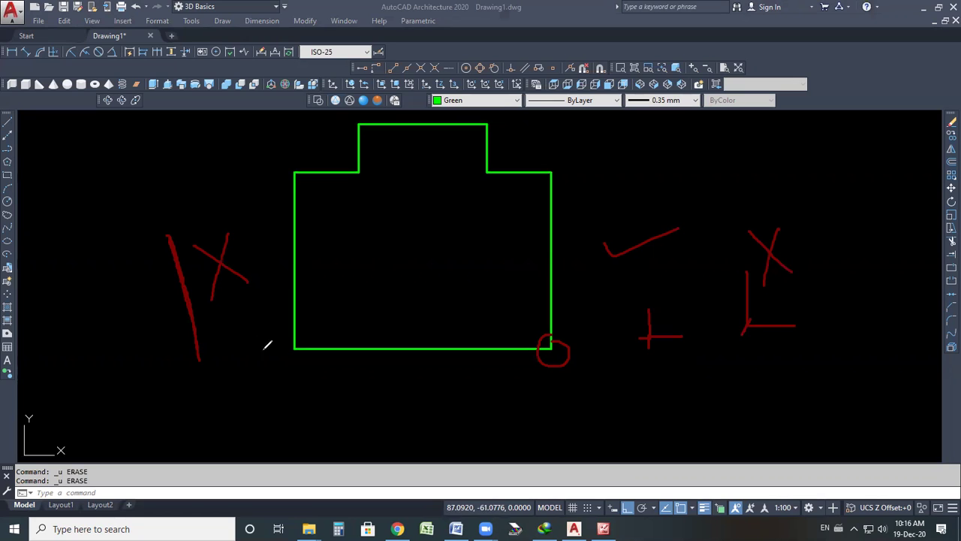
{"action": "left_click_drag", "start_coordinate": [298, 234], "coordinate": [291, 397]}
{"action": "left_click_drag", "start_coordinate": [311, 347], "coordinate": [255, 342]}
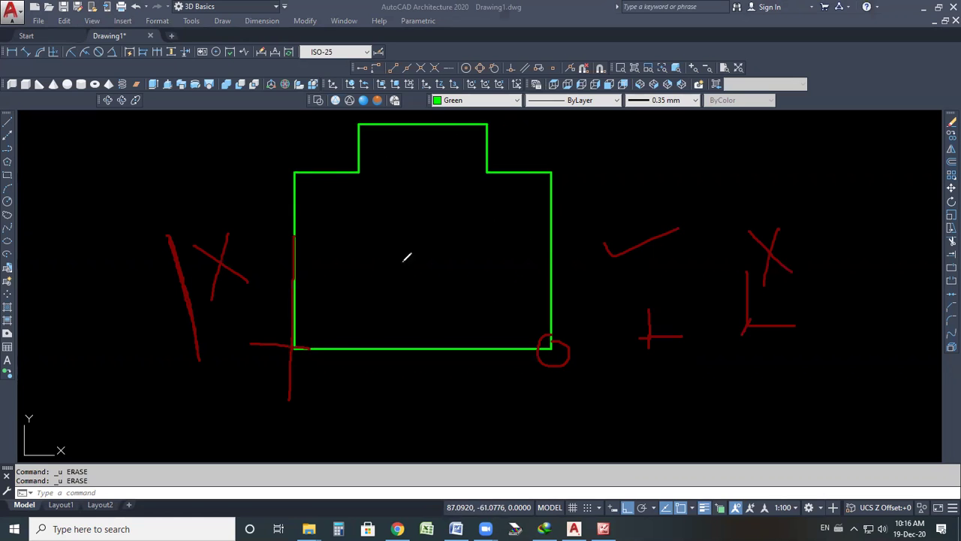
{"action": "mouse_move", "coordinate": [674, 157]}
{"action": "left_mouse_down"}
{"action": "mouse_move", "coordinate": [720, 143]}
{"action": "mouse_move", "coordinate": [703, 191]}
{"action": "left_mouse_up"}
{"action": "mouse_move", "coordinate": [716, 159]}
{"action": "left_mouse_down"}
{"action": "mouse_move", "coordinate": [741, 158]}
{"action": "mouse_move", "coordinate": [770, 182]}
{"action": "left_mouse_up"}
{"action": "mouse_move", "coordinate": [761, 148]}
{"action": "left_mouse_down"}
{"action": "mouse_move", "coordinate": [776, 152]}
{"action": "mouse_move", "coordinate": [763, 167]}
{"action": "left_mouse_up"}
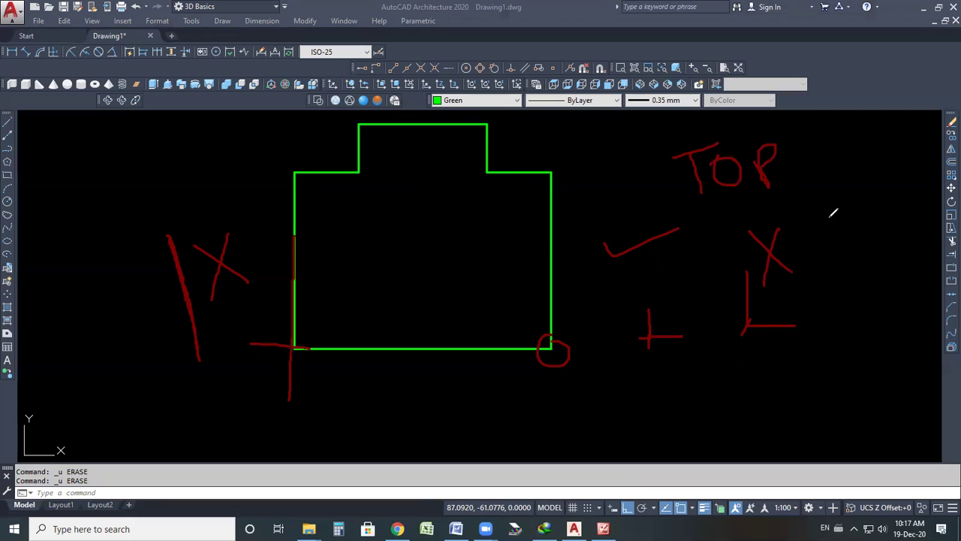
{"action": "mouse_move", "coordinate": [824, 177]}
{"action": "left_mouse_down"}
{"action": "mouse_move", "coordinate": [835, 236]}
{"action": "mouse_move", "coordinate": [886, 189]}
{"action": "mouse_move", "coordinate": [906, 193]}
{"action": "mouse_move", "coordinate": [912, 158]}
{"action": "left_mouse_up"}
{"action": "left_click_drag", "start_coordinate": [915, 202], "coordinate": [927, 197]}
{"action": "left_click_drag", "start_coordinate": [931, 167], "coordinate": [933, 201]}
{"action": "left_click_drag", "start_coordinate": [918, 185], "coordinate": [935, 170]}
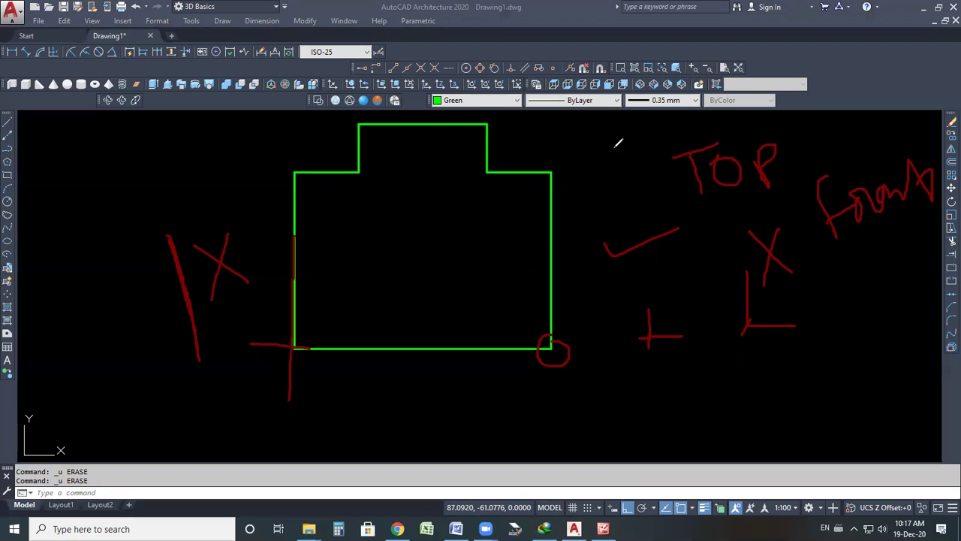
{"action": "left_click_drag", "start_coordinate": [498, 172], "coordinate": [597, 133]}
{"action": "mouse_move", "coordinate": [365, 240]}
{"action": "left_mouse_down"}
{"action": "mouse_move", "coordinate": [374, 259]}
{"action": "mouse_move", "coordinate": [361, 283]}
{"action": "left_mouse_up"}
{"action": "mouse_move", "coordinate": [389, 254]}
{"action": "left_mouse_down"}
{"action": "mouse_move", "coordinate": [398, 257]}
{"action": "mouse_move", "coordinate": [403, 228]}
{"action": "mouse_move", "coordinate": [468, 240]}
{"action": "left_mouse_up"}
{"action": "left_click", "coordinate": [415, 210]}
{"action": "mouse_move", "coordinate": [427, 293]}
{"action": "left_mouse_down"}
{"action": "mouse_move", "coordinate": [500, 281]}
{"action": "mouse_move", "coordinate": [488, 300]}
{"action": "left_mouse_up"}
{"action": "left_click_drag", "start_coordinate": [523, 242], "coordinate": [622, 284]}
{"action": "left_click_drag", "start_coordinate": [578, 219], "coordinate": [555, 303]}
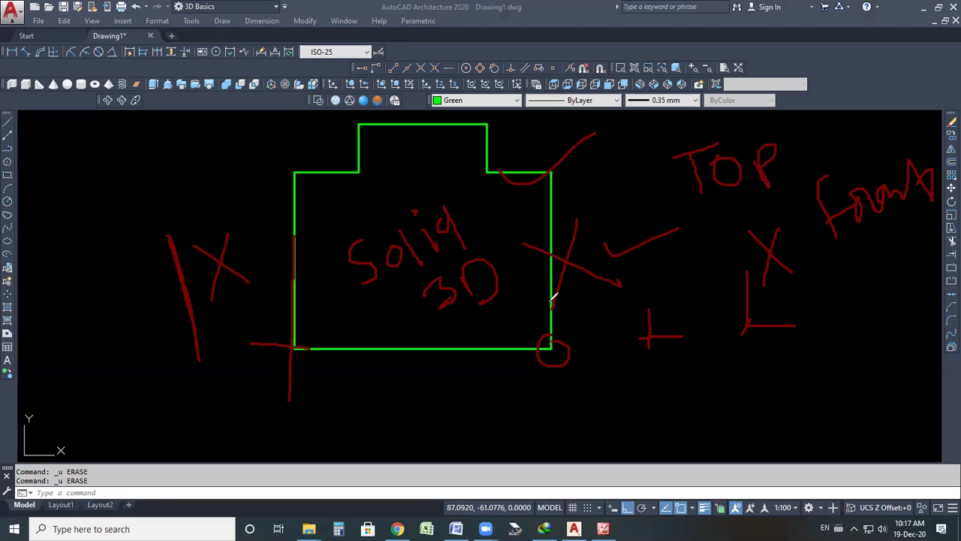
{"action": "key", "text": "ctrl+z"}
{"action": "key", "text": "ctrl+z"}
{"action": "key", "text": "ctrl+z"}
{"action": "key", "text": "ctrl+z"}
{"action": "key", "text": "ctrl+z"}
{"action": "key", "text": "ctrl+z"}
{"action": "key", "text": "ctrl+z"}
{"action": "key", "text": "ctrl+z"}
{"action": "key", "text": "ctrl+z"}
{"action": "key", "text": "ctrl+z"}
{"action": "key", "text": "ctrl+z"}
{"action": "key", "text": "ctrl+z"}
{"action": "key", "text": "ctrl+z"}
{"action": "key", "text": "ctrl+z"}
{"action": "key", "text": "ctrl+z"}
{"action": "key", "text": "ctrl+z"}
{"action": "key", "text": "ctrl+z"}
{"action": "key", "text": "ctrl+z"}
{"action": "key", "text": "ctrl+z"}
{"action": "key", "text": "ctrl+z"}
{"action": "key", "text": "ctrl+z"}
{"action": "key", "text": "ctrl+z"}
{"action": "key", "text": "ctrl+z"}
{"action": "key", "text": "ctrl+z"}
{"action": "key", "text": "ctrl+z"}
{"action": "key", "text": "ctrl+z"}
{"action": "key", "text": "ctrl+z"}
{"action": "key", "text": "ctrl+z"}
{"action": "key", "text": "ctrl+z"}
{"action": "key", "text": "ctrl+z"}
{"action": "key", "text": "ctrl+z"}
{"action": "key", "text": "ctrl+z"}
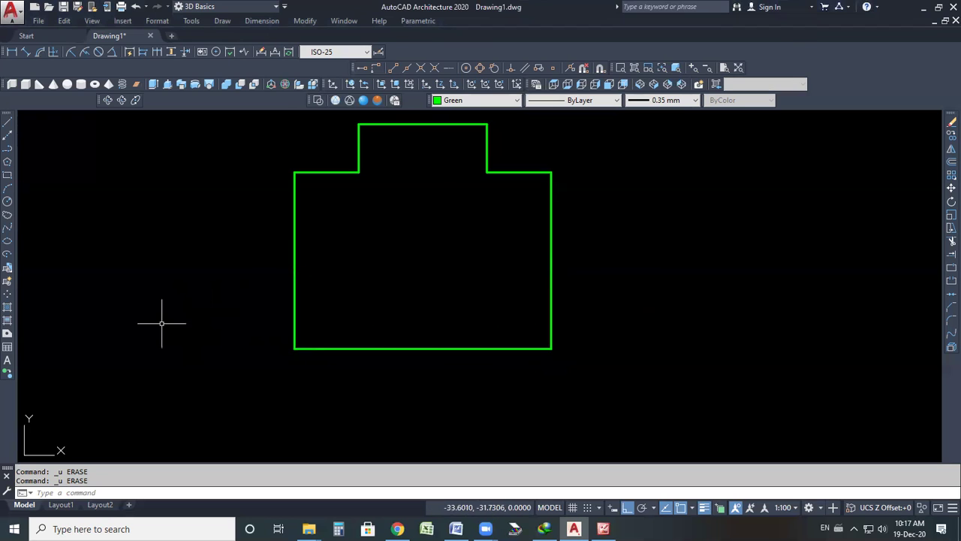
Step: Convert all the lines of the closed stepped profile into a single region
{"action": "left_click", "coordinate": [8, 334]}
{"action": "scroll", "coordinate": [443, 330], "scroll_direction": "down", "scroll_amount": 2}
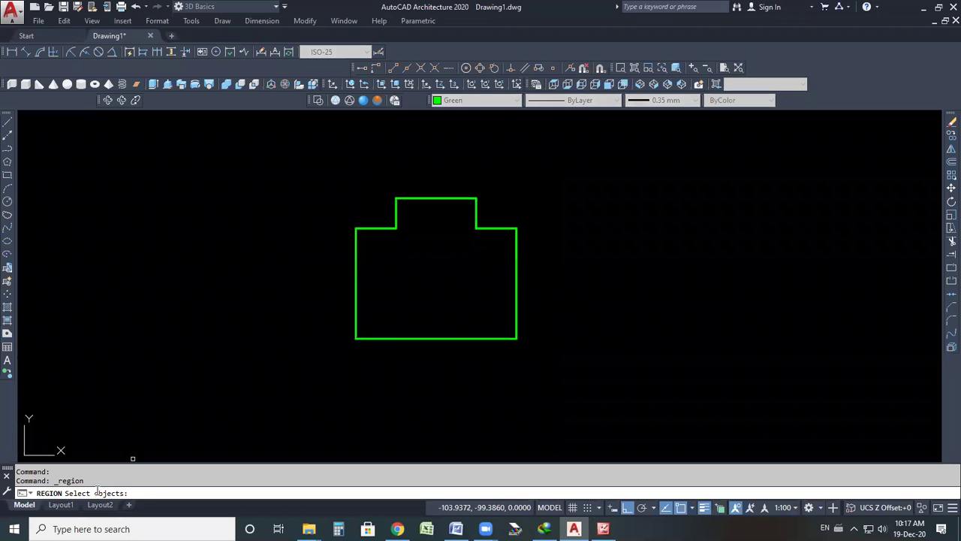
{"action": "mouse_move", "coordinate": [621, 154]}
{"action": "left_mouse_down"}
{"action": "mouse_move", "coordinate": [262, 326]}
{"action": "mouse_move", "coordinate": [349, 175]}
{"action": "mouse_move", "coordinate": [556, 242]}
{"action": "mouse_move", "coordinate": [474, 162]}
{"action": "mouse_move", "coordinate": [618, 268]}
{"action": "left_mouse_up"}
{"action": "mouse_move", "coordinate": [294, 148]}
{"action": "left_mouse_down"}
{"action": "mouse_move", "coordinate": [363, 328]}
{"action": "mouse_move", "coordinate": [642, 329]}
{"action": "left_mouse_up"}
{"action": "left_click", "coordinate": [382, 226]}
{"action": "left_click", "coordinate": [285, 319]}
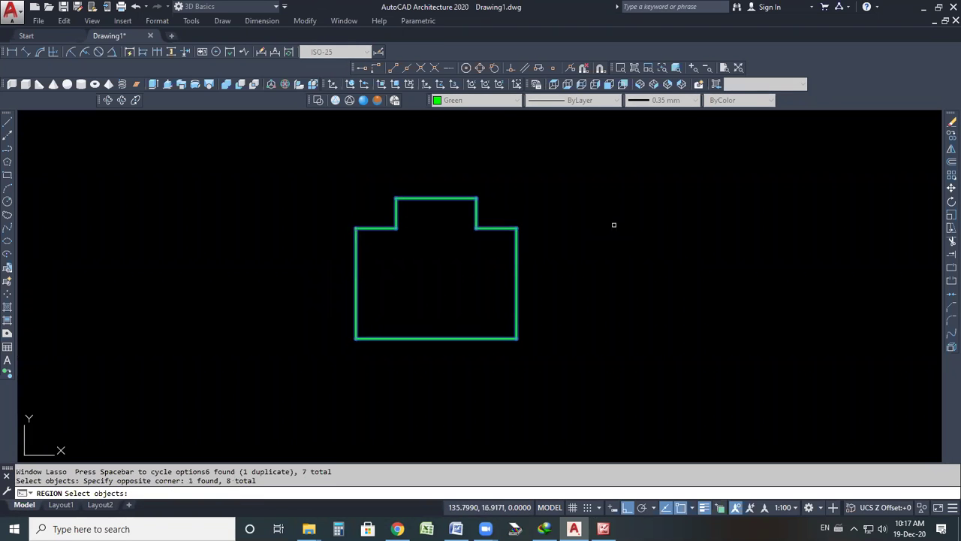
{"action": "key", "text": "Return"}
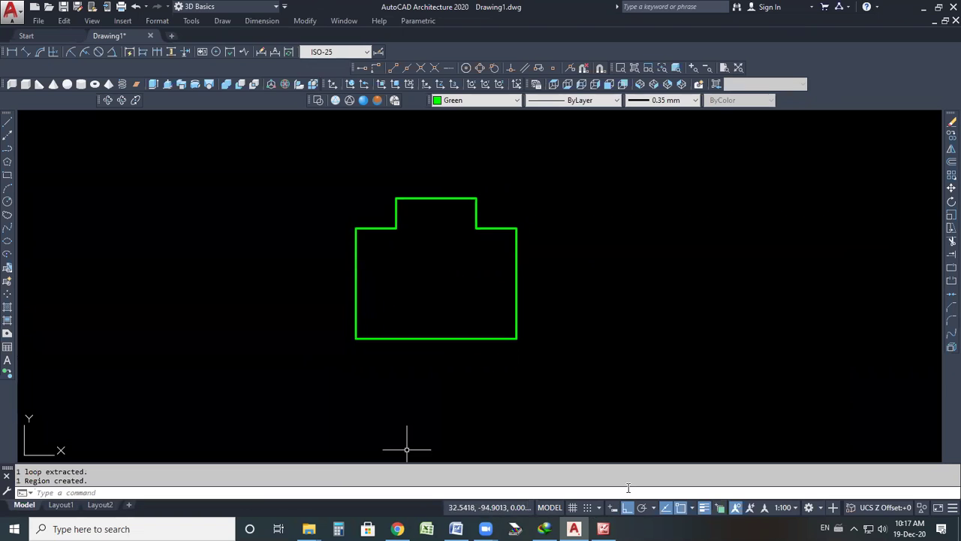
{"action": "mouse_move", "coordinate": [148, 429]}
{"action": "left_mouse_down"}
{"action": "mouse_move", "coordinate": [1, 441]}
{"action": "mouse_move", "coordinate": [112, 477]}
{"action": "mouse_move", "coordinate": [105, 411]}
{"action": "left_mouse_up"}
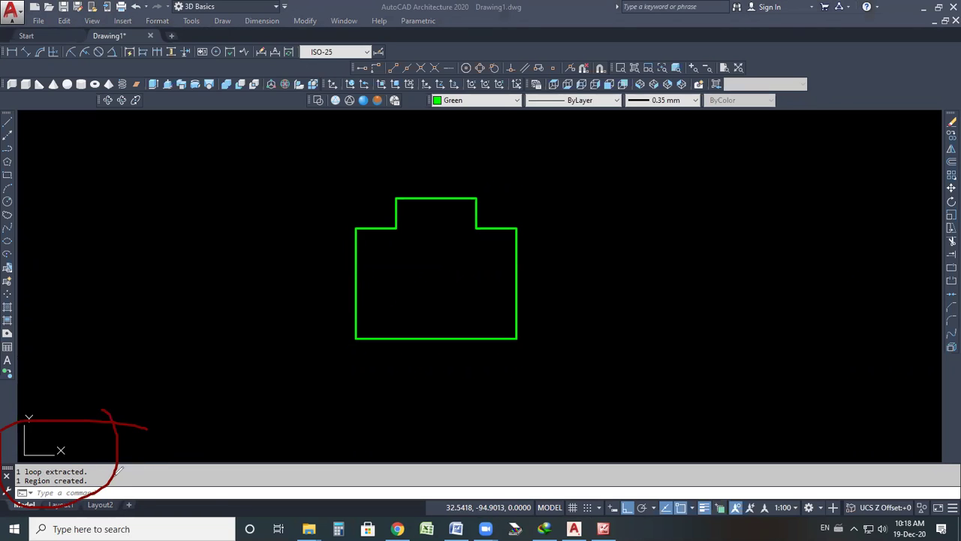
{"action": "mouse_move", "coordinate": [408, 284]}
{"action": "left_mouse_down"}
{"action": "mouse_move", "coordinate": [441, 322]}
{"action": "mouse_move", "coordinate": [402, 346]}
{"action": "left_mouse_up"}
{"action": "left_click_drag", "start_coordinate": [156, 290], "coordinate": [273, 360]}
{"action": "left_click_drag", "start_coordinate": [242, 276], "coordinate": [186, 373]}
{"action": "mouse_move", "coordinate": [371, 242]}
{"action": "left_mouse_down"}
{"action": "mouse_move", "coordinate": [401, 288]}
{"action": "mouse_move", "coordinate": [511, 219]}
{"action": "mouse_move", "coordinate": [632, 189]}
{"action": "left_mouse_up"}
{"action": "mouse_move", "coordinate": [549, 271]}
{"action": "left_mouse_down"}
{"action": "mouse_move", "coordinate": [691, 215]}
{"action": "mouse_move", "coordinate": [679, 214]}
{"action": "left_mouse_up"}
{"action": "key", "text": "ctrl+z"}
{"action": "key", "text": "ctrl+z"}
{"action": "key", "text": "ctrl+z"}
{"action": "key", "text": "ctrl+z"}
{"action": "key", "text": "ctrl+z"}
{"action": "key", "text": "ctrl+z"}
{"action": "key", "text": "ctrl+z"}
{"action": "key", "text": "ctrl+z"}
{"action": "key", "text": "ctrl+z"}
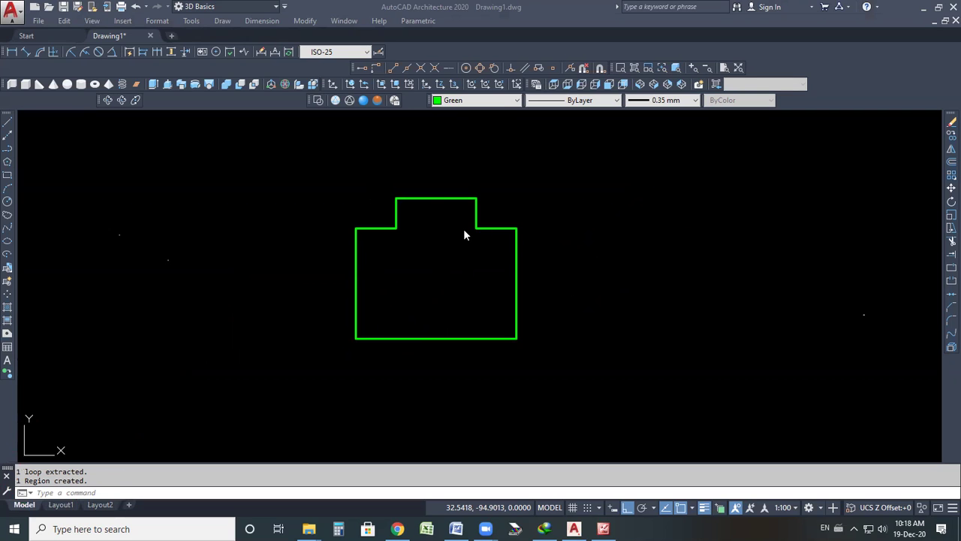
Step: Erase the stepped profile region as one object and undo the erasure
{"action": "left_click", "coordinate": [412, 259]}
{"action": "left_click", "coordinate": [385, 227]}
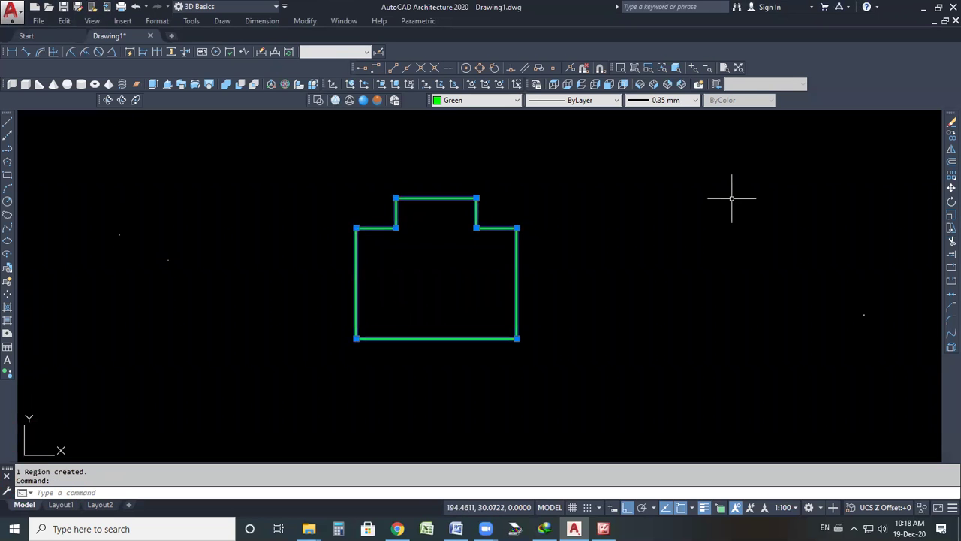
{"action": "key", "text": "Delete"}
{"action": "key", "text": "ctrl+z"}
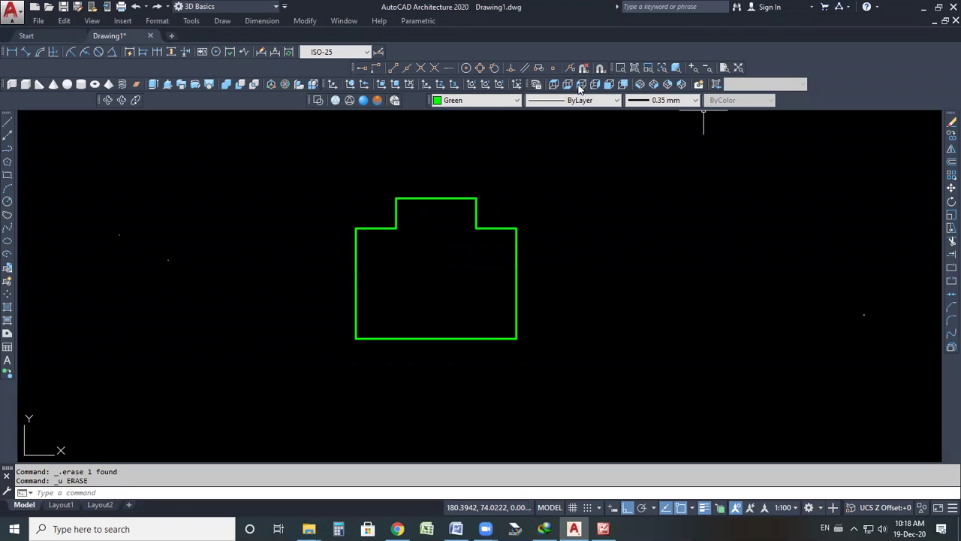
Step: View the region in SW Isometric, Front and Top, and return to the Left view
{"action": "left_click", "coordinate": [641, 85]}
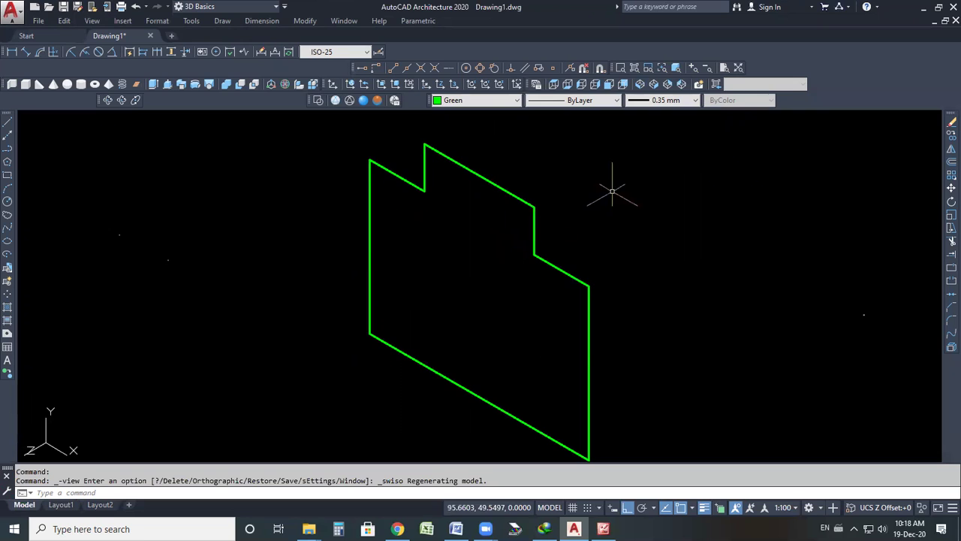
{"action": "scroll", "coordinate": [345, 236], "scroll_direction": "down", "scroll_amount": 4}
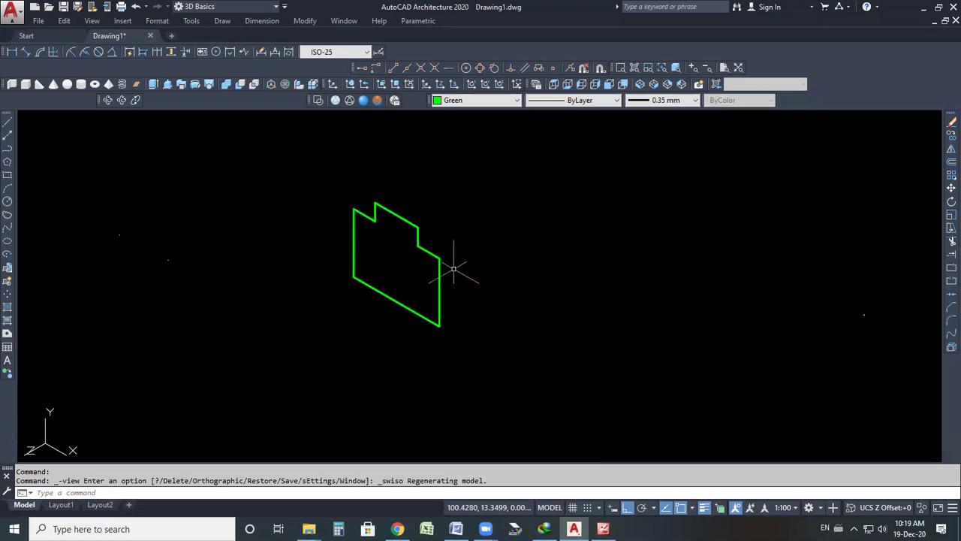
{"action": "left_click", "coordinate": [608, 89]}
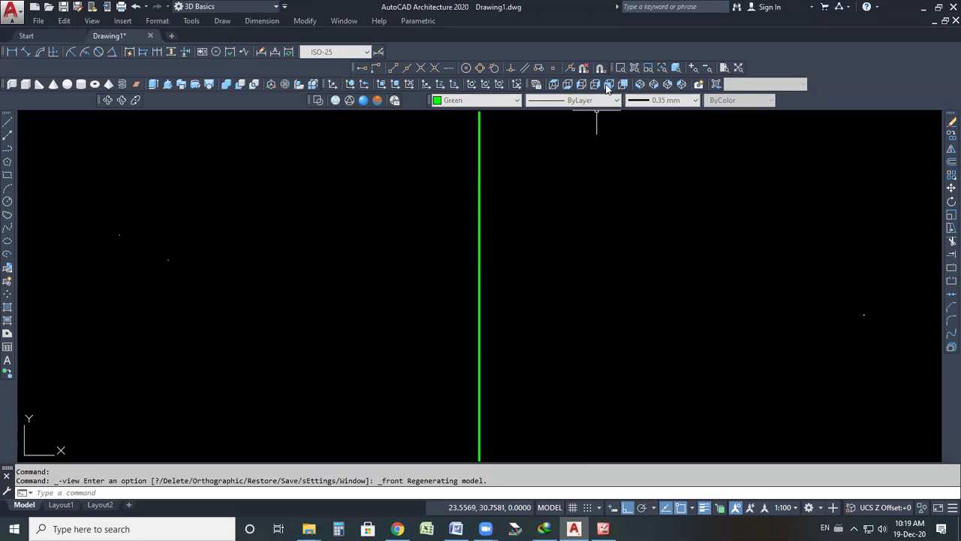
{"action": "left_click", "coordinate": [552, 85]}
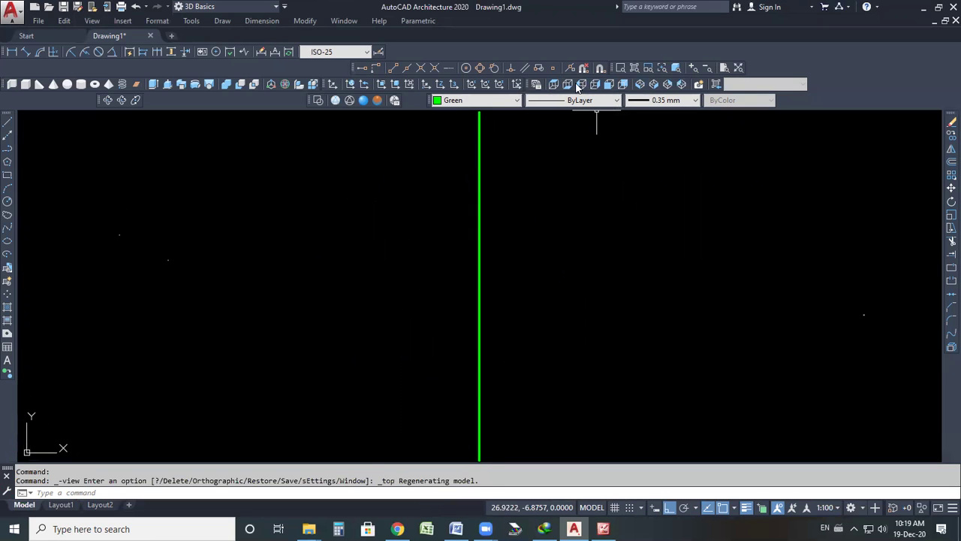
{"action": "left_click", "coordinate": [577, 85]}
{"action": "scroll", "coordinate": [369, 208], "scroll_direction": "down", "scroll_amount": 3}
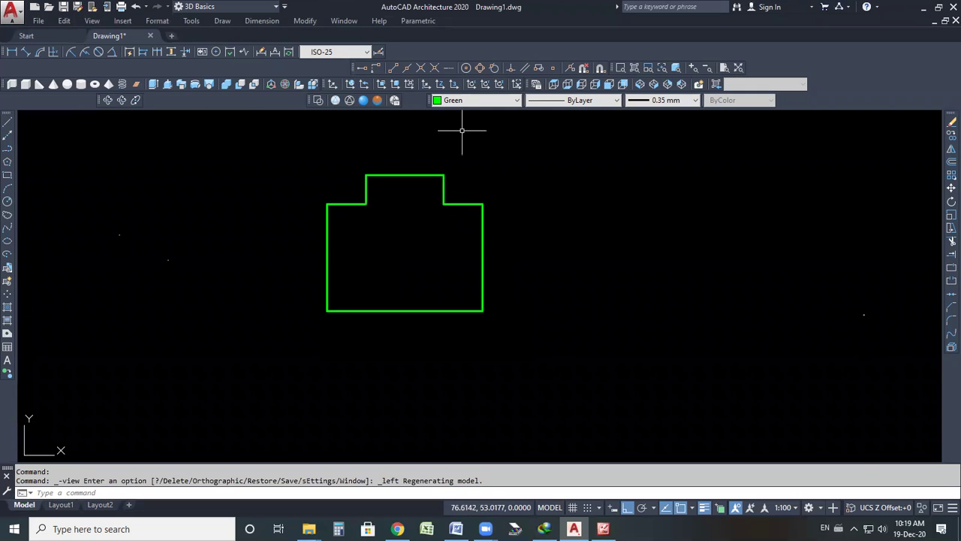
Step: Move the Orbit toolbar along its row so it docks just after the Properties toolbar
{"action": "left_click_drag", "start_coordinate": [101, 99], "coordinate": [139, 118]}
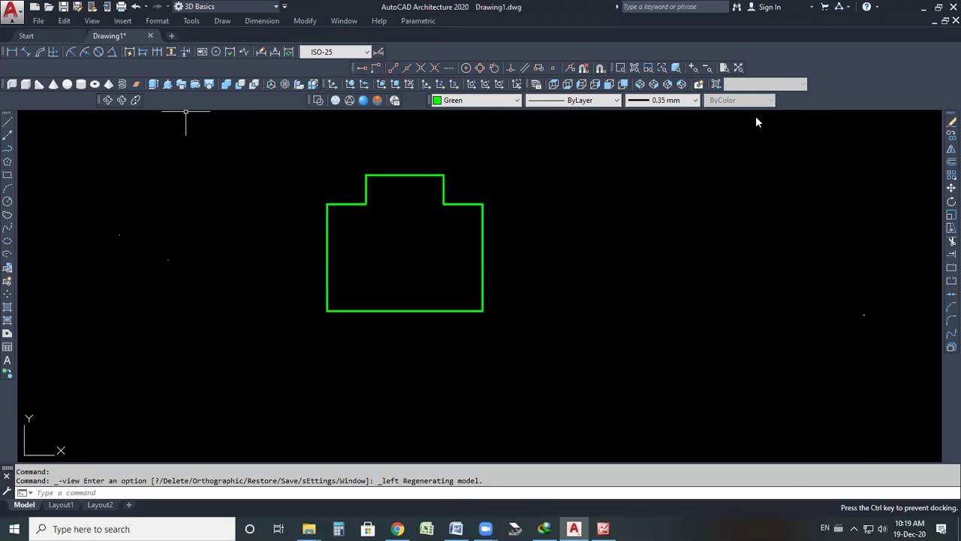
{"action": "left_click_drag", "start_coordinate": [795, 102], "coordinate": [796, 102]}
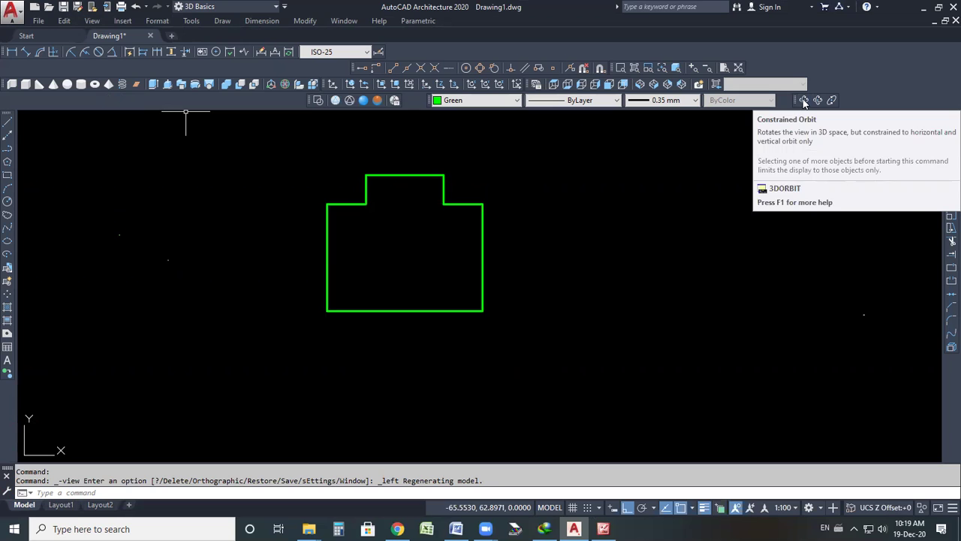
Step: Try Free Orbit and Constrained Orbit on the region, tilt it to an isometric-like view, and exit orbiting
{"action": "left_click", "coordinate": [817, 102]}
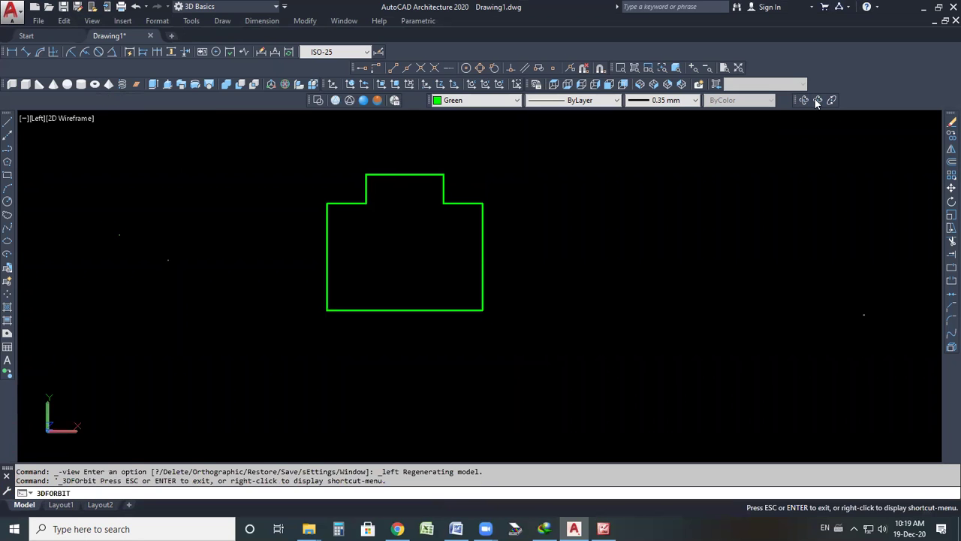
{"action": "left_click_drag", "start_coordinate": [532, 278], "coordinate": [638, 173]}
{"action": "left_click", "coordinate": [804, 100]}
{"action": "left_click_drag", "start_coordinate": [708, 244], "coordinate": [610, 306]}
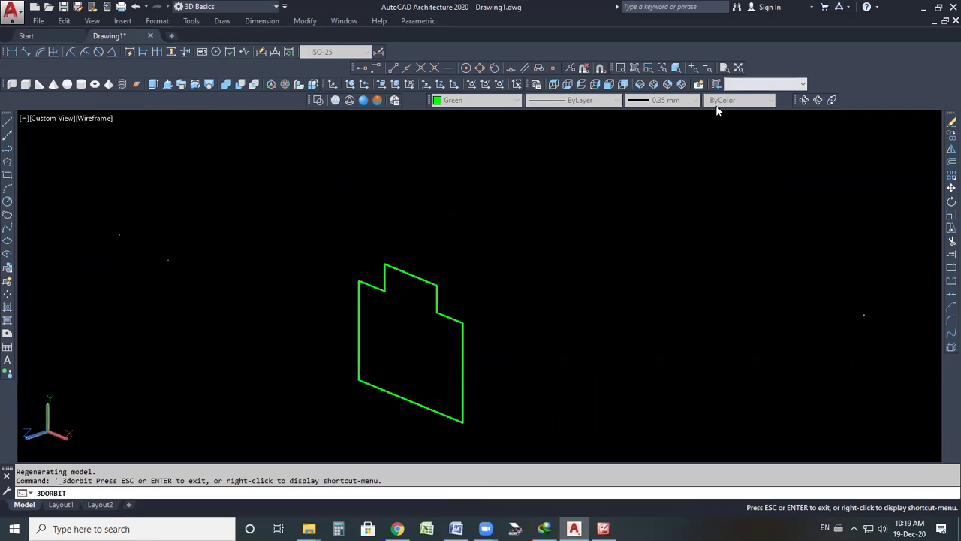
{"action": "left_click", "coordinate": [818, 100]}
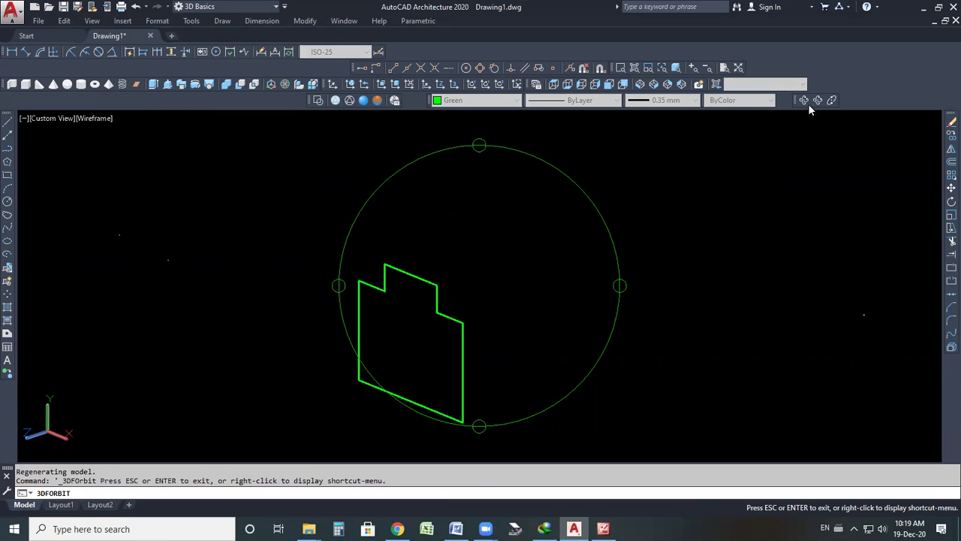
{"action": "left_click", "coordinate": [804, 100]}
{"action": "mouse_move", "coordinate": [405, 343]}
{"action": "left_mouse_down"}
{"action": "mouse_move", "coordinate": [427, 338]}
{"action": "mouse_move", "coordinate": [378, 341]}
{"action": "mouse_move", "coordinate": [441, 346]}
{"action": "mouse_move", "coordinate": [393, 333]}
{"action": "left_mouse_up"}
{"action": "left_click_drag", "start_coordinate": [403, 237], "coordinate": [422, 335]}
{"action": "right_click", "coordinate": [591, 250]}
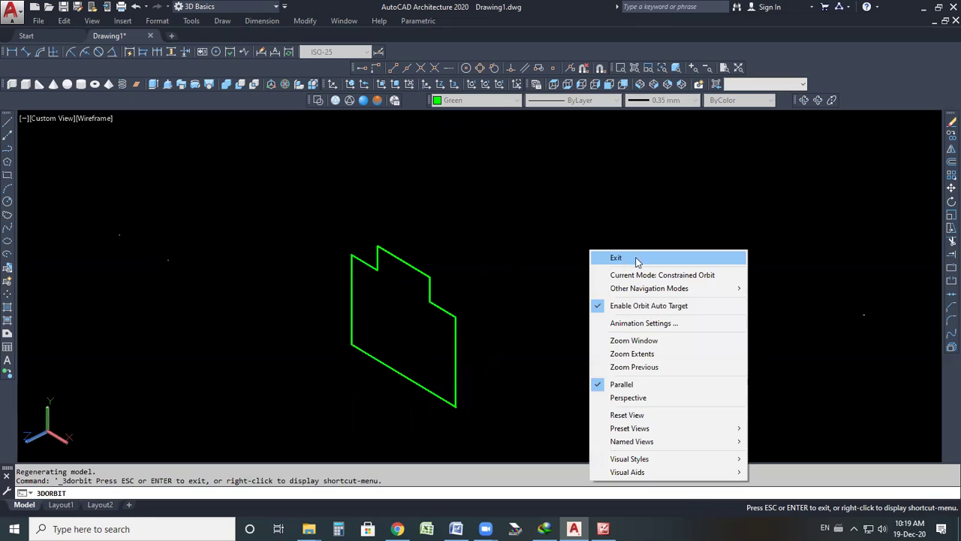
{"action": "left_click", "coordinate": [624, 258]}
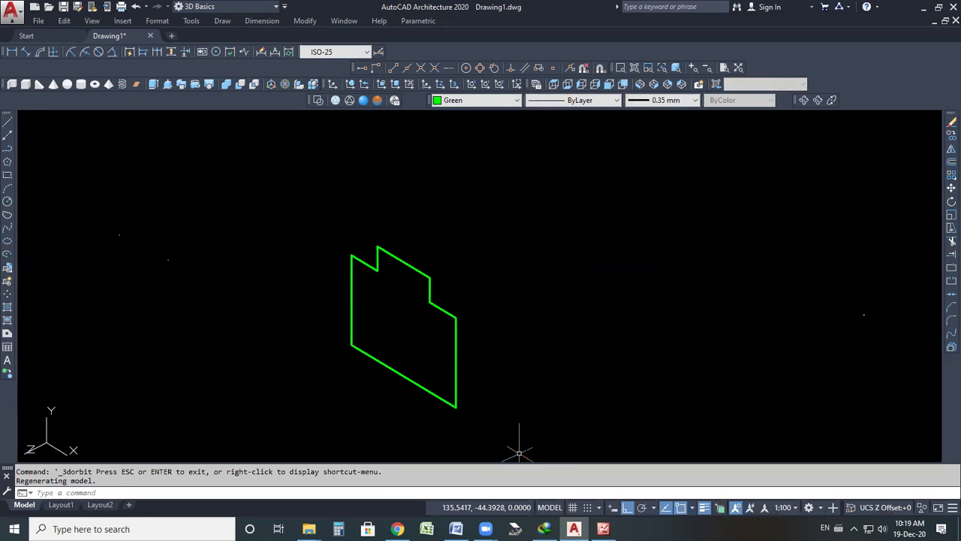
{"action": "left_click_drag", "start_coordinate": [345, 253], "coordinate": [558, 158]}
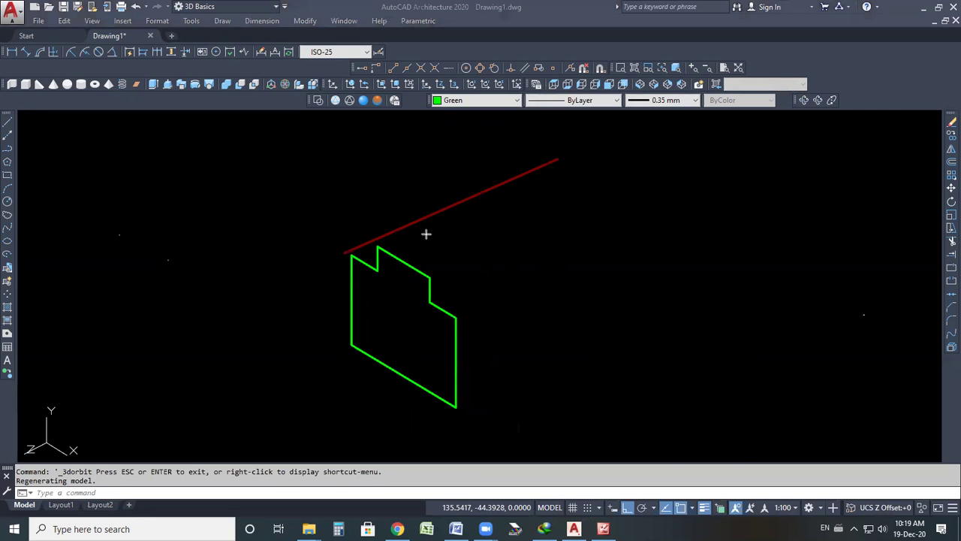
{"action": "left_click_drag", "start_coordinate": [375, 247], "coordinate": [659, 164]}
{"action": "left_click_drag", "start_coordinate": [437, 273], "coordinate": [689, 155]}
{"action": "left_click_drag", "start_coordinate": [467, 314], "coordinate": [727, 216]}
{"action": "left_click_drag", "start_coordinate": [459, 398], "coordinate": [722, 233]}
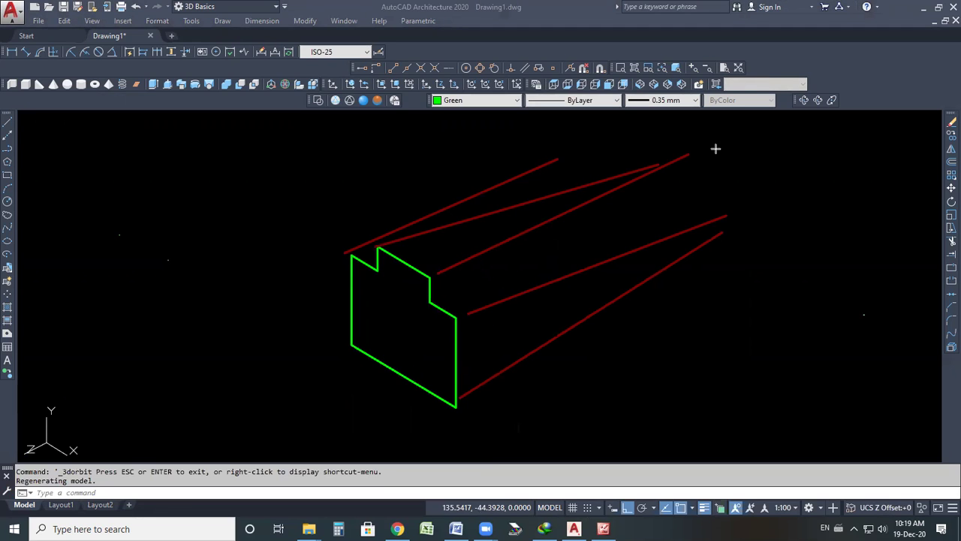
{"action": "mouse_move", "coordinate": [635, 160]}
{"action": "left_mouse_down"}
{"action": "mouse_move", "coordinate": [661, 206]}
{"action": "mouse_move", "coordinate": [868, 103]}
{"action": "left_mouse_up"}
{"action": "key", "text": "ctrl+z"}
{"action": "key", "text": "ctrl+z"}
{"action": "key", "text": "ctrl+z"}
{"action": "key", "text": "ctrl+z"}
{"action": "key", "text": "ctrl+z"}
{"action": "key", "text": "ctrl+z"}
{"action": "key", "text": "ctrl+z"}
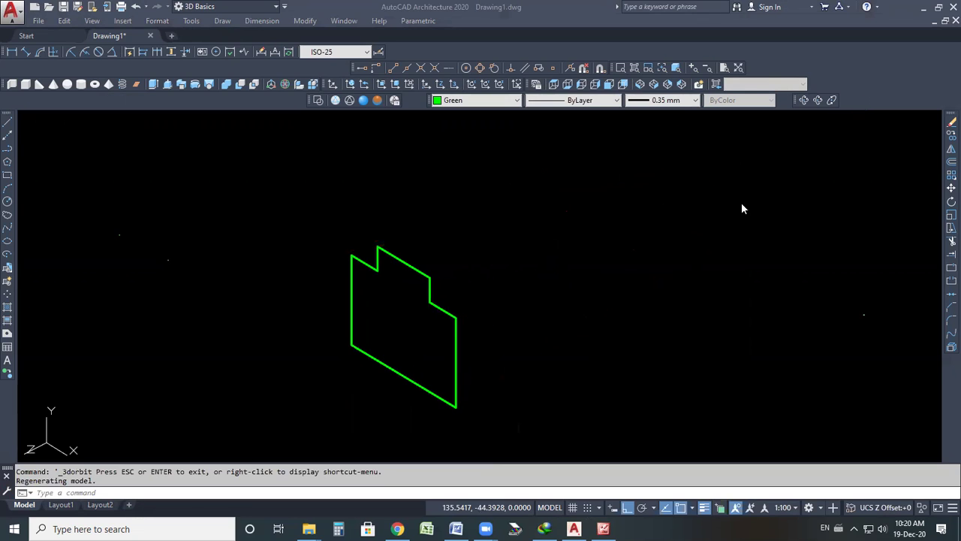
{"action": "key", "text": "Escape"}
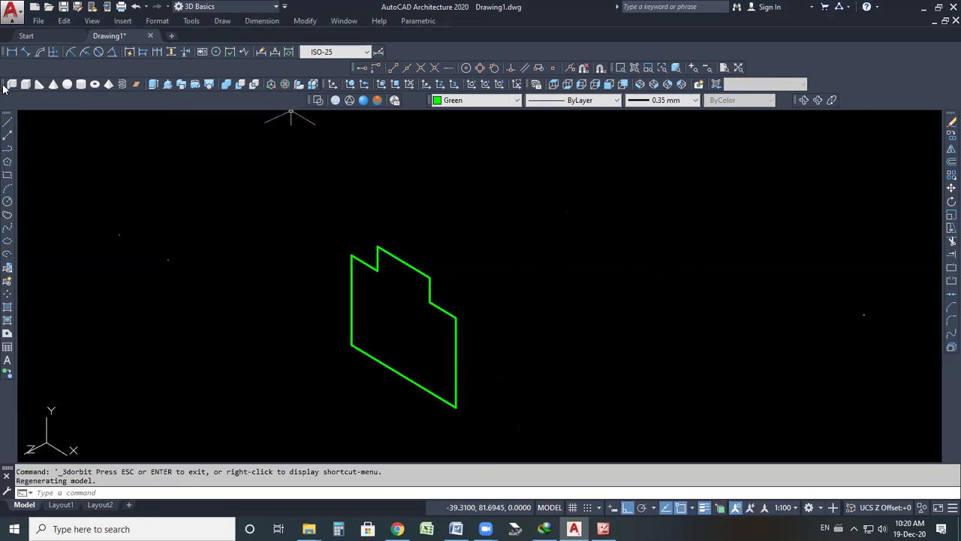
Step: Undock the Modeling toolbar and leave it floating over the upper part of the drawing area
{"action": "left_click_drag", "start_coordinate": [3, 86], "coordinate": [92, 121]}
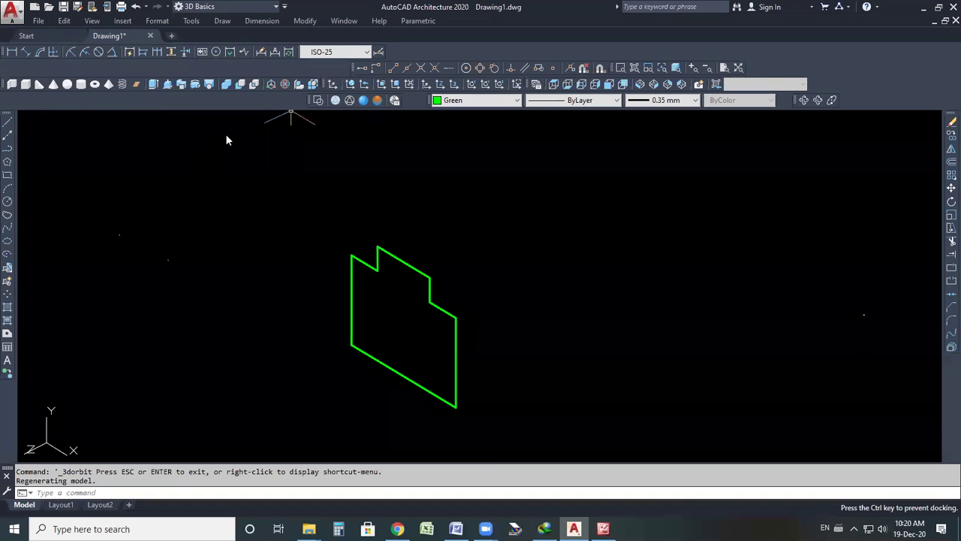
{"action": "left_click_drag", "start_coordinate": [228, 140], "coordinate": [172, 147]}
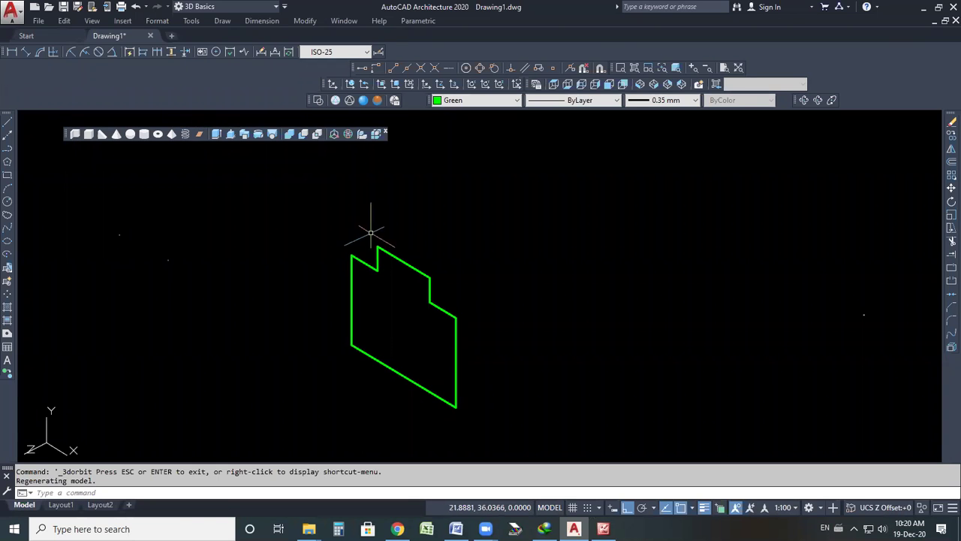
{"action": "mouse_move", "coordinate": [208, 93]}
{"action": "left_mouse_down"}
{"action": "mouse_move", "coordinate": [199, 154]}
{"action": "mouse_move", "coordinate": [37, 109]}
{"action": "mouse_move", "coordinate": [178, 83]}
{"action": "mouse_move", "coordinate": [206, 94]}
{"action": "left_mouse_up"}
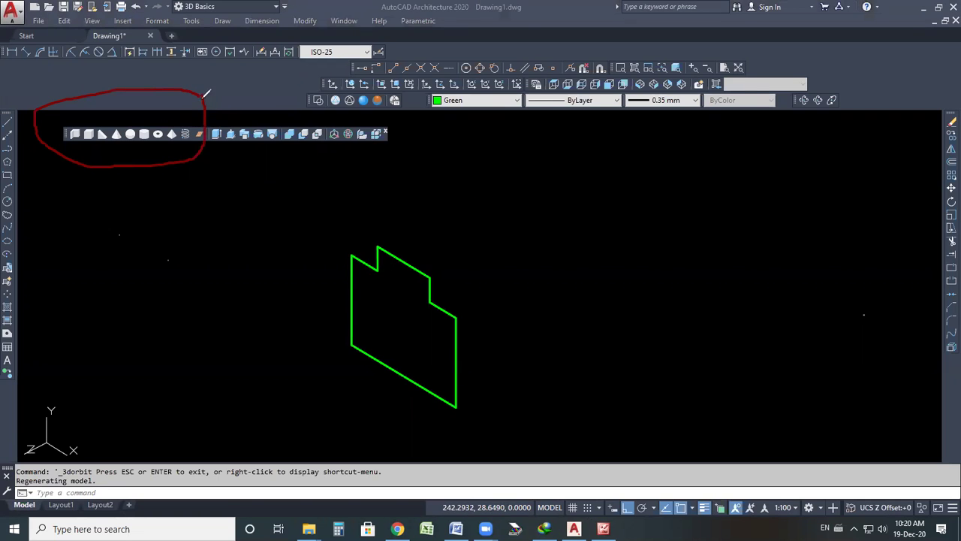
{"action": "mouse_move", "coordinate": [286, 129]}
{"action": "left_mouse_down"}
{"action": "mouse_move", "coordinate": [224, 102]}
{"action": "mouse_move", "coordinate": [216, 148]}
{"action": "mouse_move", "coordinate": [259, 163]}
{"action": "mouse_move", "coordinate": [284, 123]}
{"action": "mouse_move", "coordinate": [322, 147]}
{"action": "mouse_move", "coordinate": [330, 125]}
{"action": "mouse_move", "coordinate": [392, 131]}
{"action": "mouse_move", "coordinate": [323, 131]}
{"action": "left_mouse_up"}
{"action": "mouse_move", "coordinate": [111, 143]}
{"action": "left_mouse_down"}
{"action": "mouse_move", "coordinate": [194, 111]}
{"action": "mouse_move", "coordinate": [296, 99]}
{"action": "mouse_move", "coordinate": [294, 126]}
{"action": "mouse_move", "coordinate": [395, 118]}
{"action": "left_mouse_up"}
{"action": "key", "text": "ctrl+z"}
{"action": "key", "text": "ctrl+z"}
{"action": "key", "text": "ctrl+z"}
{"action": "key", "text": "ctrl+z"}
{"action": "key", "text": "ctrl+z"}
{"action": "key", "text": "ctrl+z"}
{"action": "key", "text": "ctrl+z"}
{"action": "key", "text": "ctrl+z"}
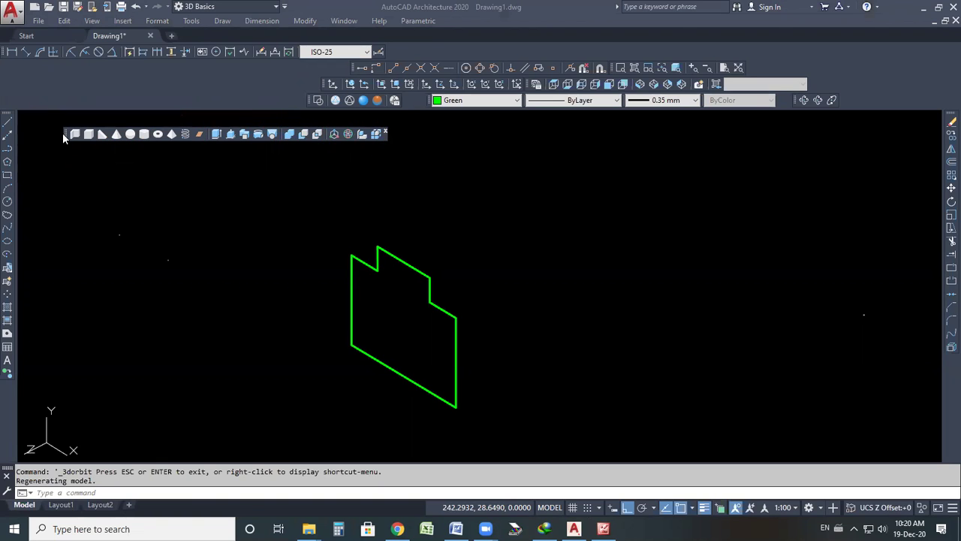
Step: Dock the floating Modeling toolbar directly beneath the Dimension toolbar, in the same row as the Object Snap toolbar
{"action": "left_click", "coordinate": [46, 83]}
{"action": "mouse_move", "coordinate": [67, 137]}
{"action": "left_mouse_down"}
{"action": "mouse_move", "coordinate": [60, 84]}
{"action": "mouse_move", "coordinate": [8, 85]}
{"action": "left_mouse_up"}
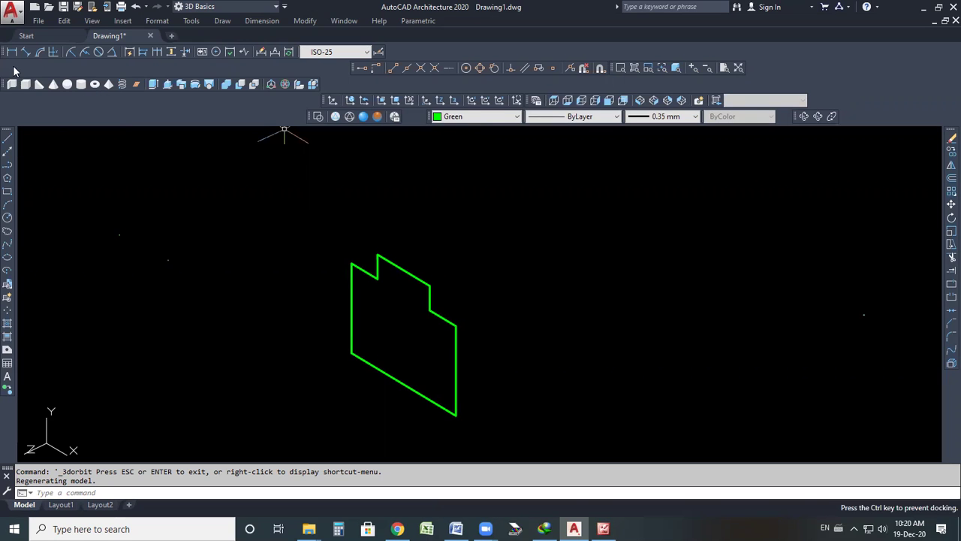
{"action": "left_click_drag", "start_coordinate": [7, 69], "coordinate": [10, 70]}
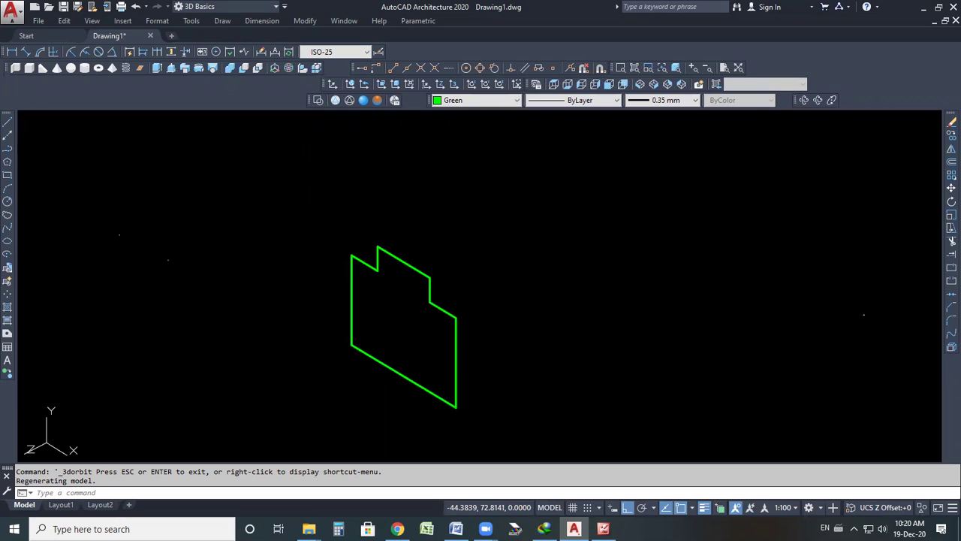
Step: Dock the Properties toolbar beneath the Modeling toolbar and the Visual Styles toolbar just after the Zoom toolbar
{"action": "left_click", "coordinate": [473, 100]}
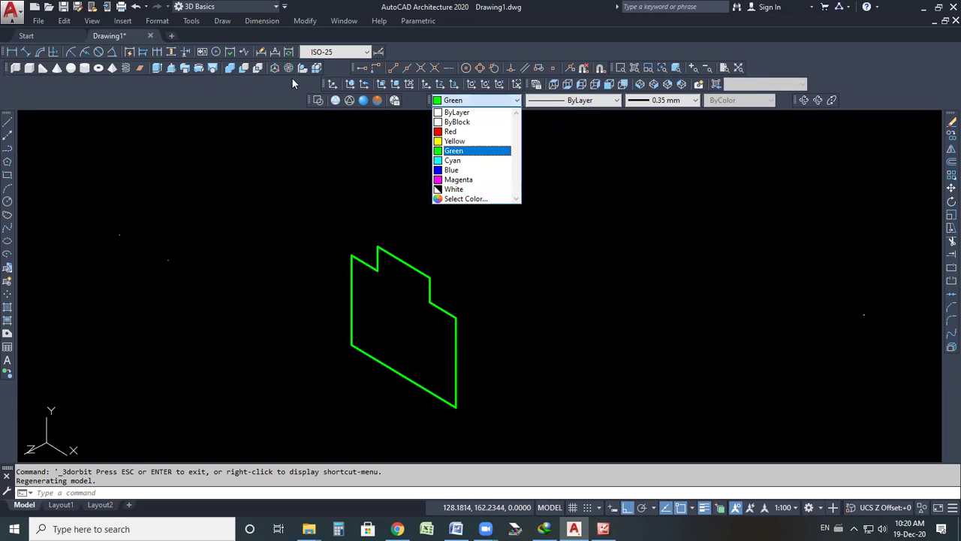
{"action": "left_click", "coordinate": [430, 103]}
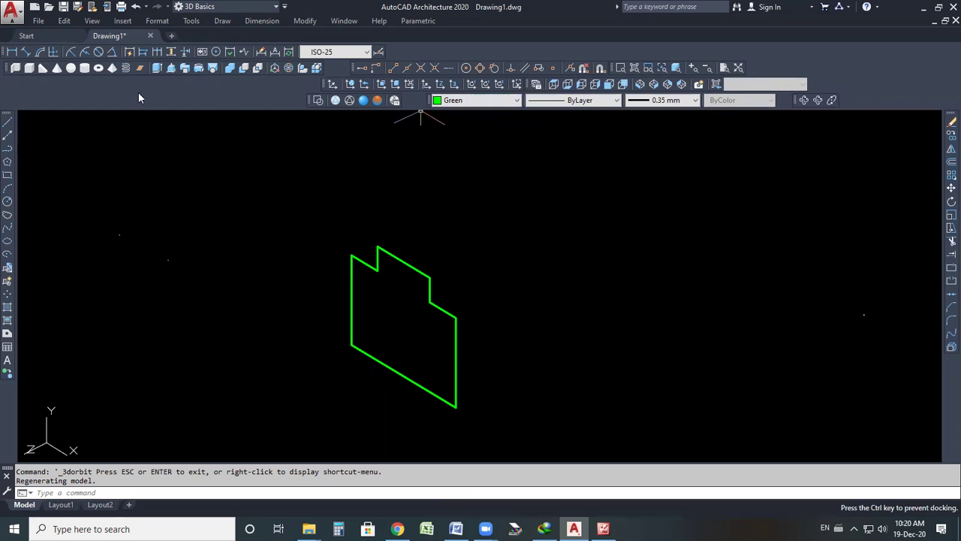
{"action": "left_click_drag", "start_coordinate": [1, 85], "coordinate": [3, 84]}
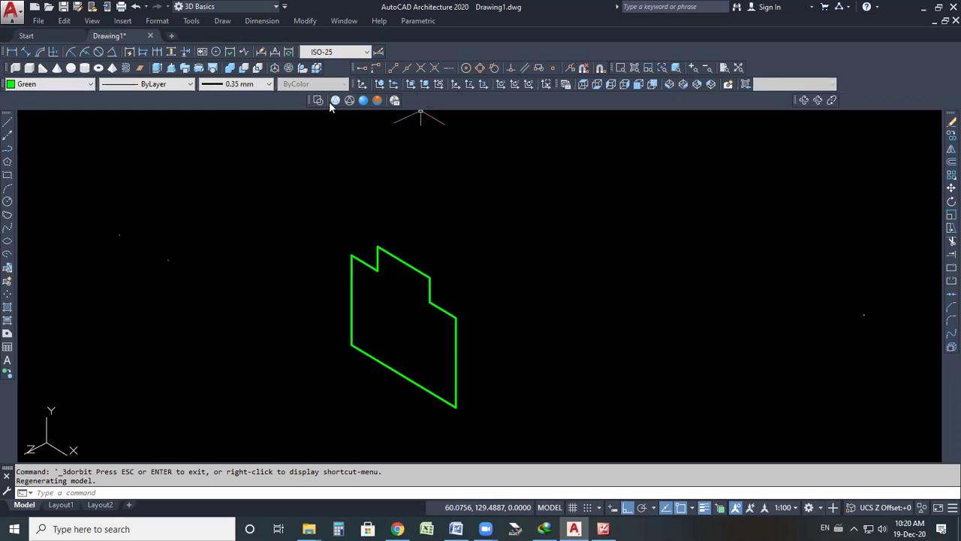
{"action": "left_click_drag", "start_coordinate": [307, 100], "coordinate": [629, 106]}
{"action": "left_click_drag", "start_coordinate": [741, 77], "coordinate": [752, 67]}
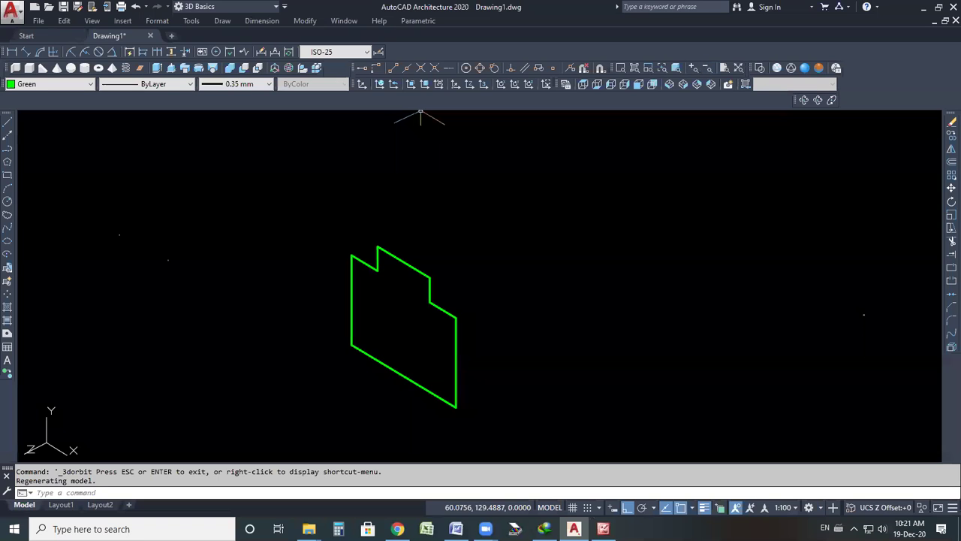
Step: Extrude the stepped profile region into a solid 100 units long, taking the length from the exercise sheet
{"action": "middle_click_drag", "start_coordinate": [375, 302], "coordinate": [368, 258]}
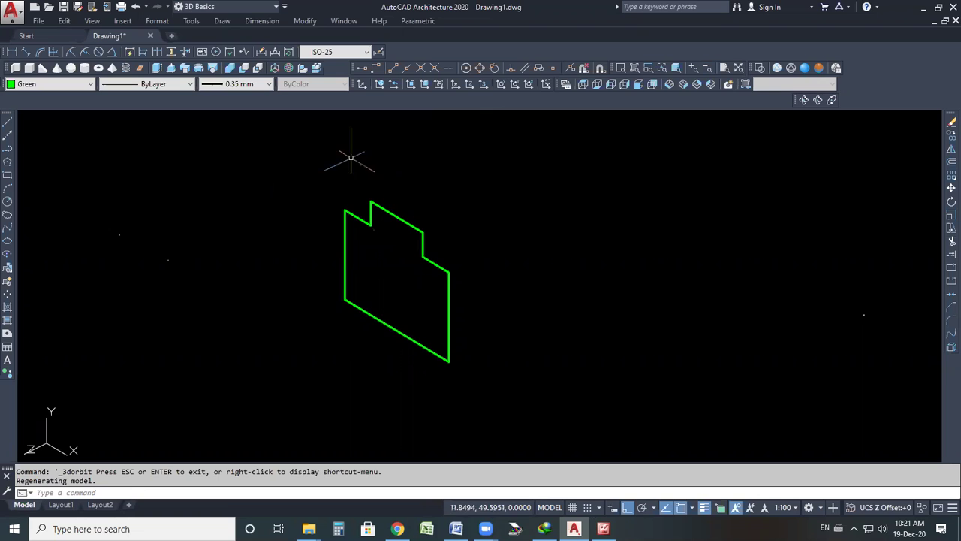
{"action": "left_click", "coordinate": [157, 69]}
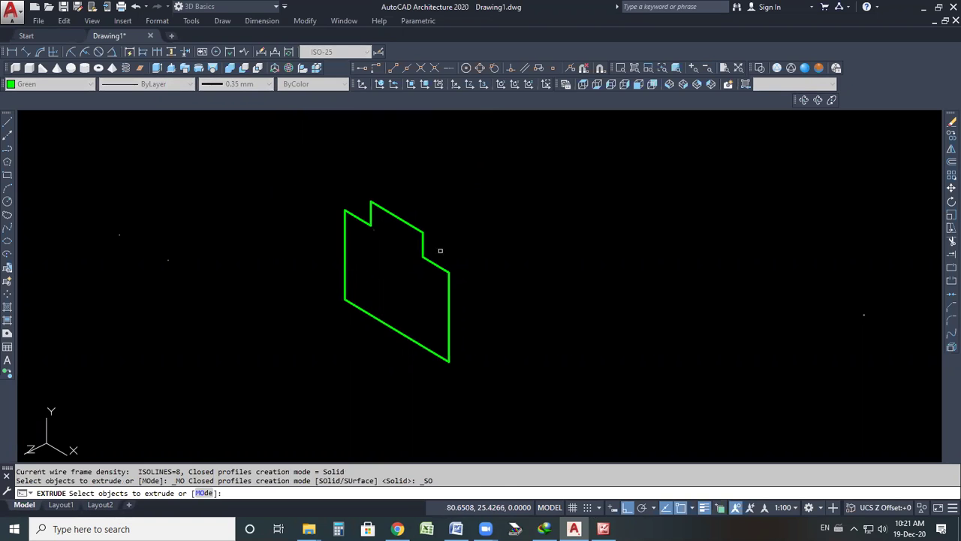
{"action": "left_click", "coordinate": [429, 261]}
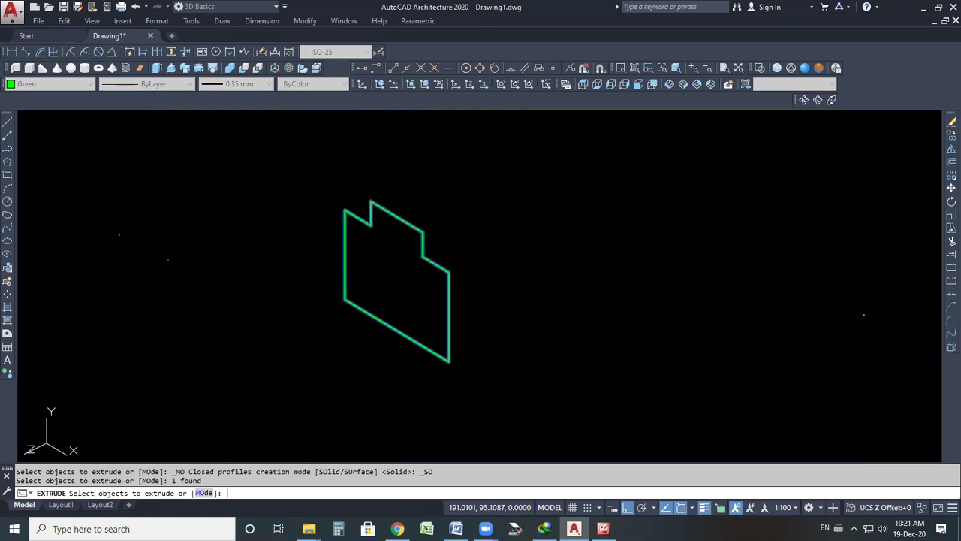
{"action": "key", "text": "Return"}
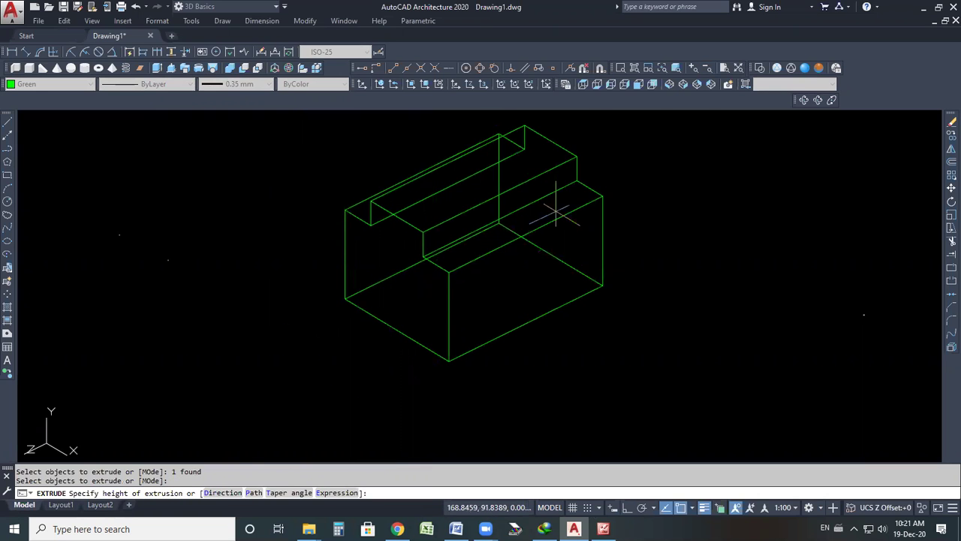
{"action": "key", "text": "alt+Tab"}
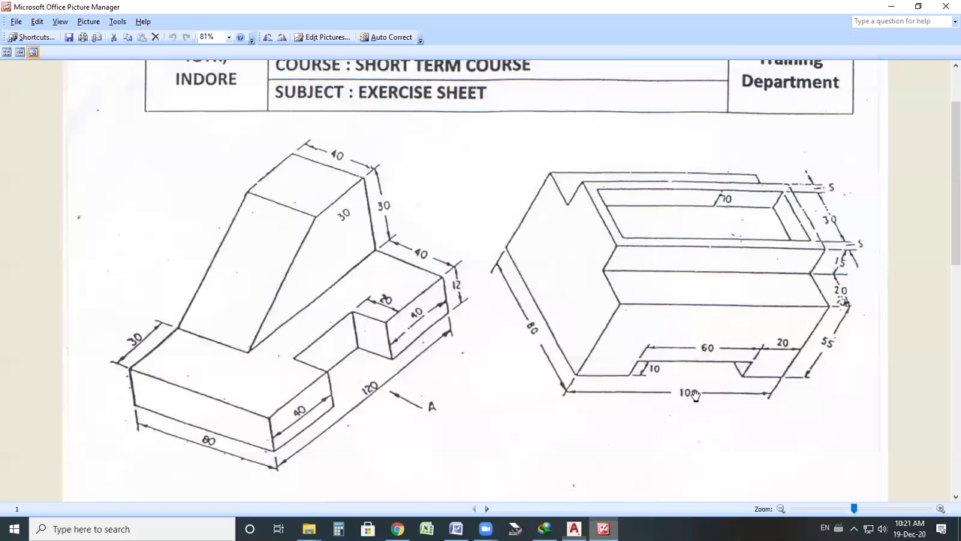
{"action": "left_click", "coordinate": [603, 529]}
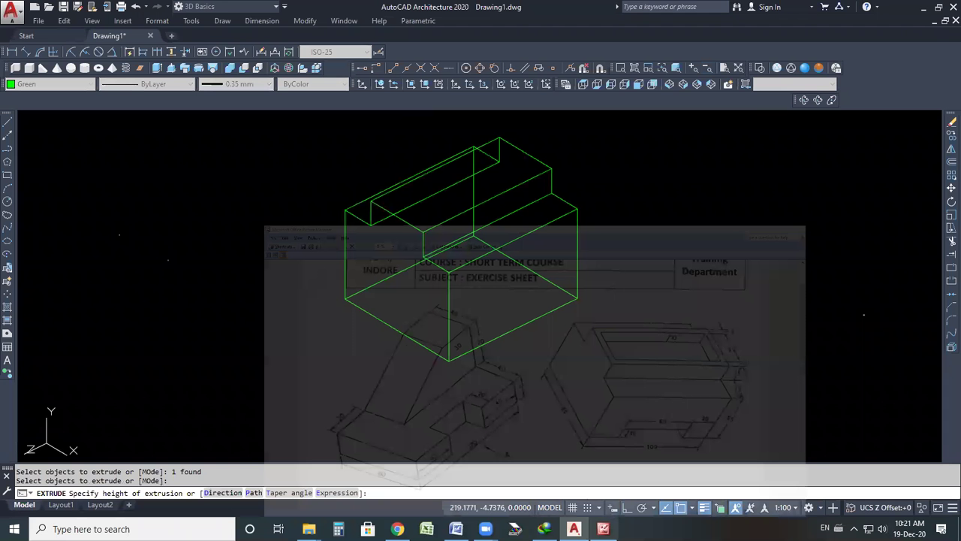
{"action": "type", "text": "1"}
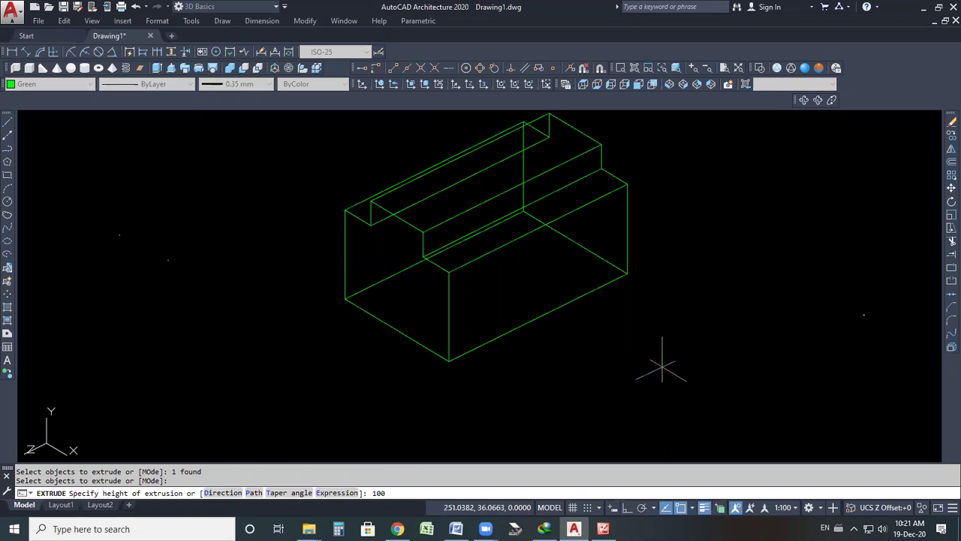
{"action": "type", "text": "00"}
{"action": "key", "text": "Return"}
{"action": "scroll", "coordinate": [414, 272], "scroll_direction": "down", "scroll_amount": 2}
{"action": "scroll", "coordinate": [342, 284], "scroll_direction": "up", "scroll_amount": 2}
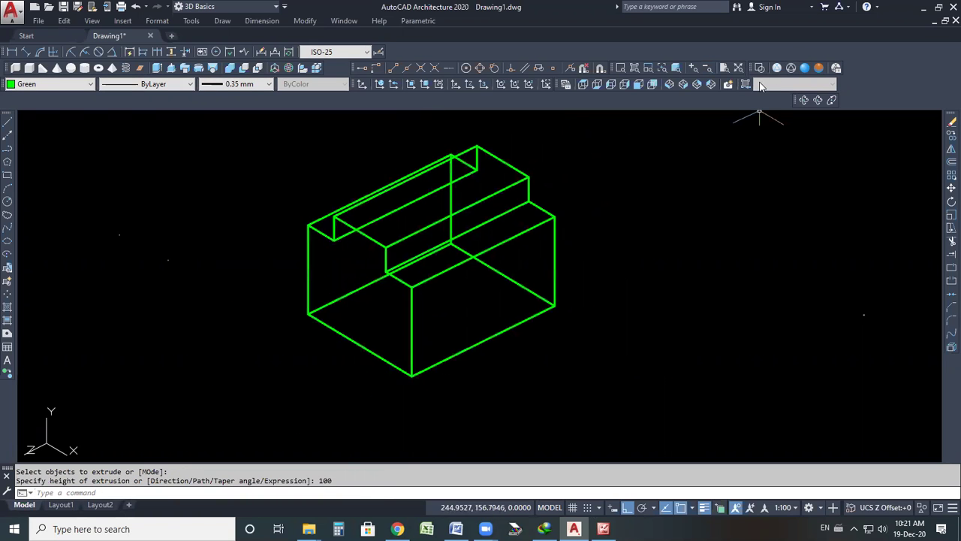
Step: View the extruded solid in the 2D Wireframe, 3D Wireframe and Hidden visual styles, and dismiss the 3D display performance notice
{"action": "left_click", "coordinate": [761, 69]}
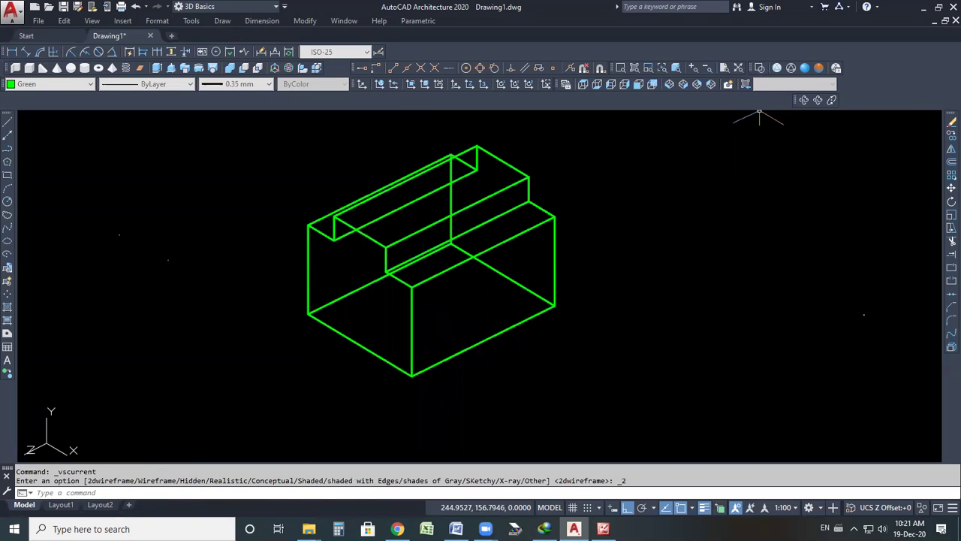
{"action": "scroll", "coordinate": [489, 216], "scroll_direction": "up", "scroll_amount": 2}
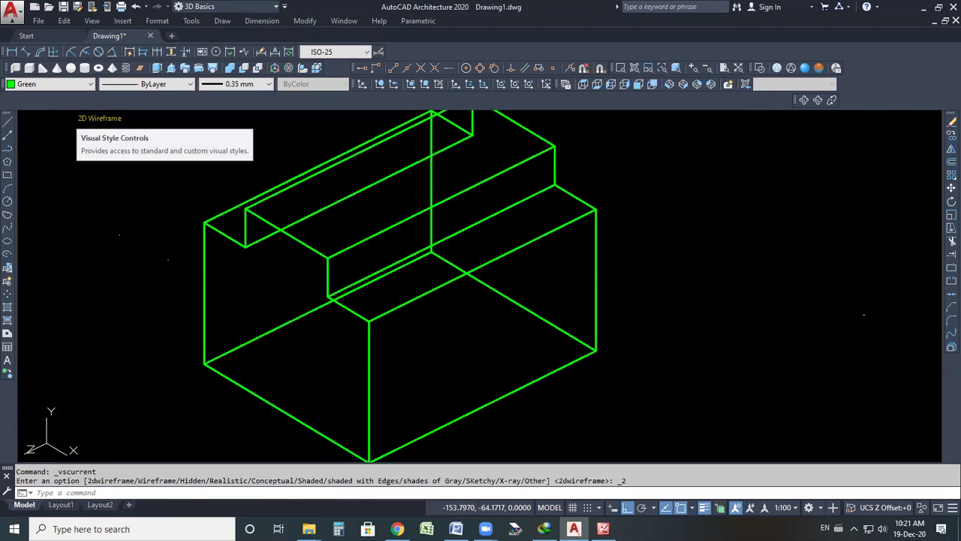
{"action": "left_click", "coordinate": [774, 69]}
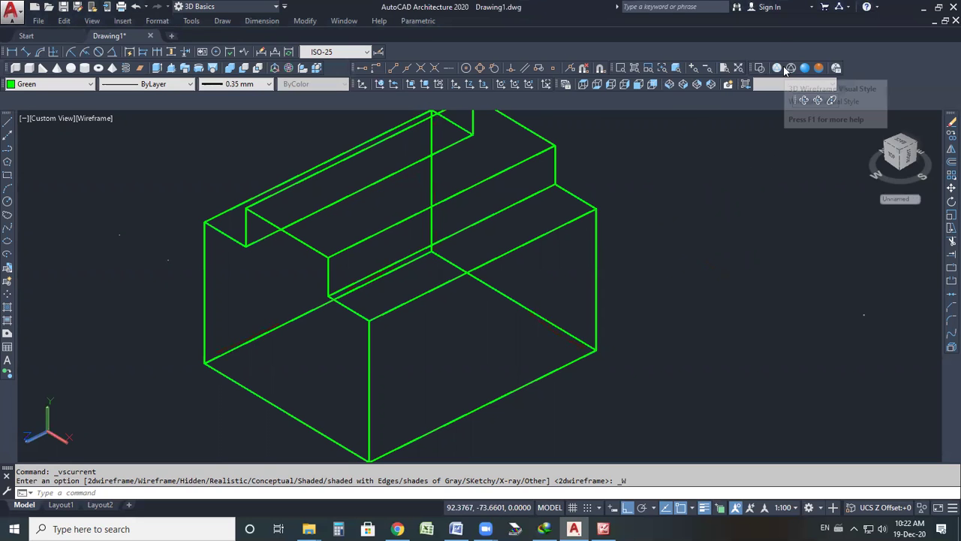
{"action": "left_click", "coordinate": [790, 69]}
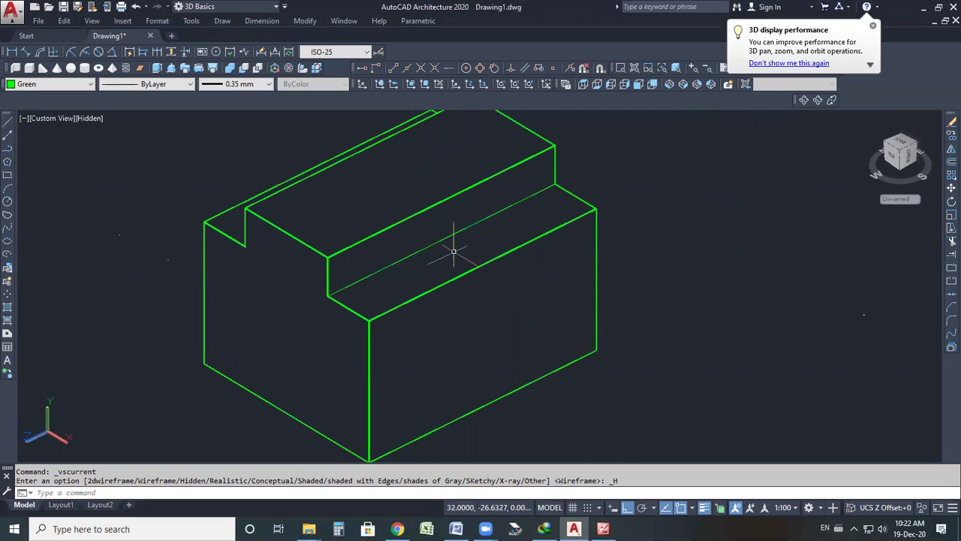
{"action": "scroll", "coordinate": [413, 188], "scroll_direction": "down", "scroll_amount": 2}
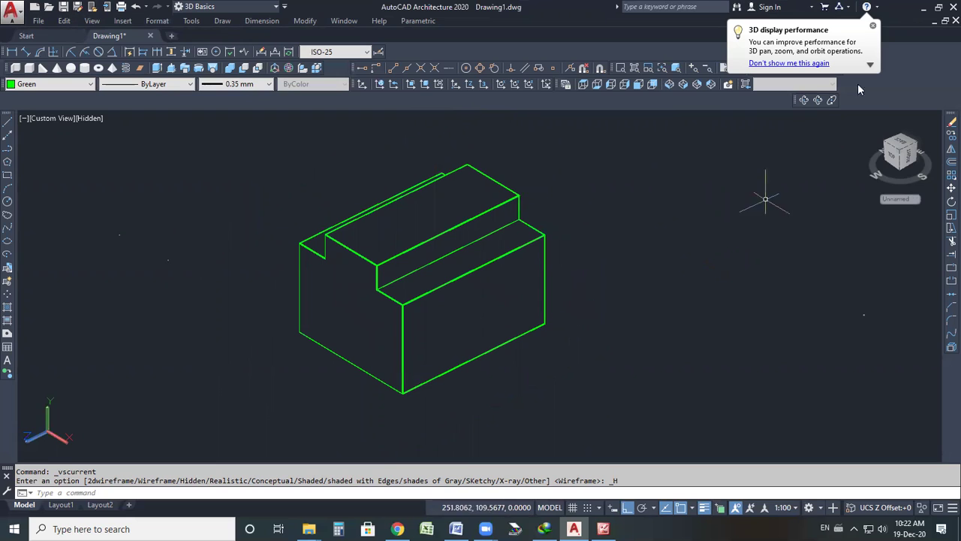
{"action": "left_click", "coordinate": [873, 26]}
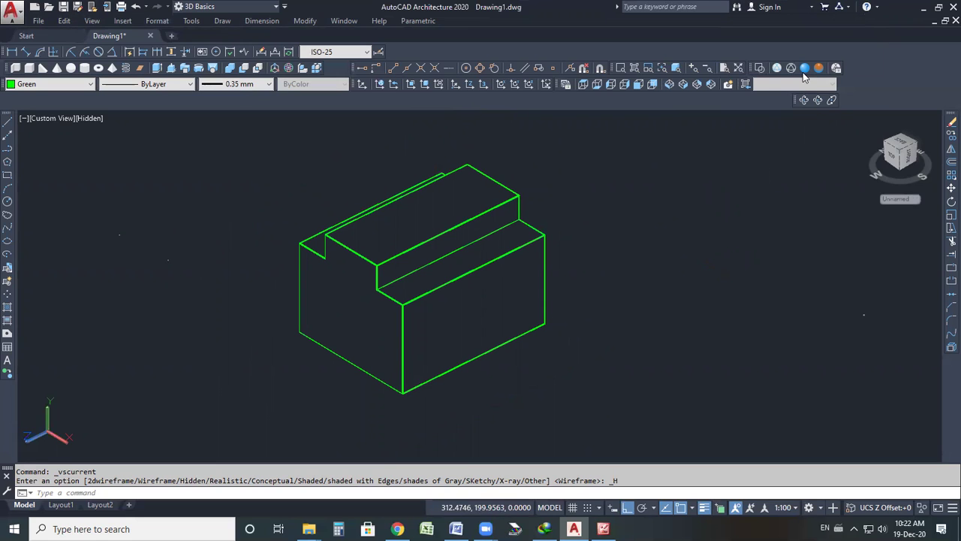
Step: View the solid in the Realistic visual style, select it by its different faces, and clear the selection
{"action": "left_click", "coordinate": [803, 72]}
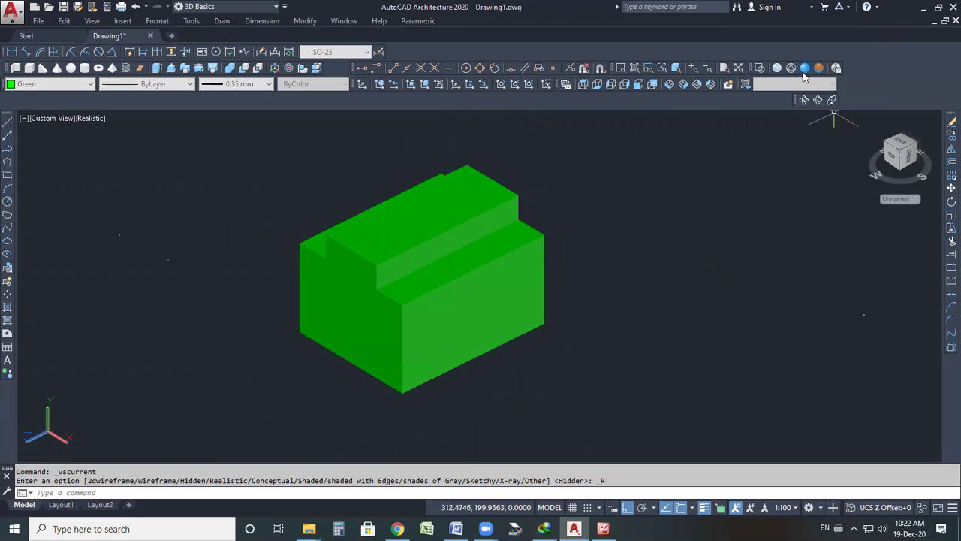
{"action": "scroll", "coordinate": [427, 242], "scroll_direction": "up", "scroll_amount": 2}
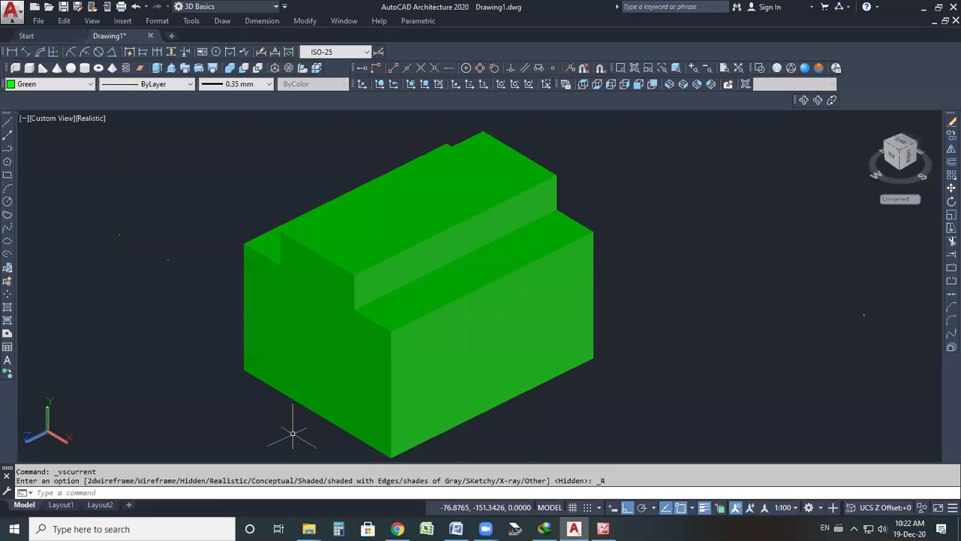
{"action": "left_click", "coordinate": [317, 341]}
{"action": "key", "text": "Escape"}
{"action": "left_click", "coordinate": [507, 343]}
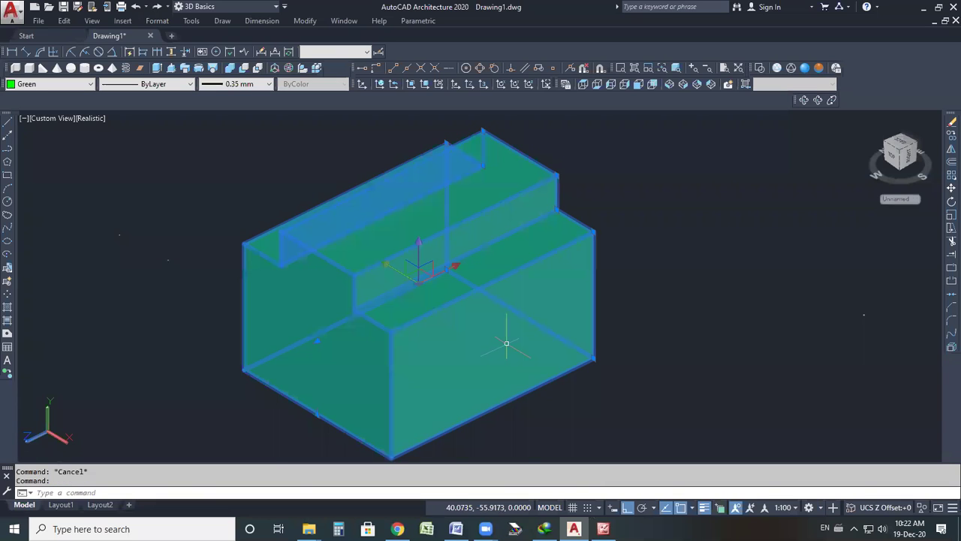
{"action": "left_click", "coordinate": [322, 353]}
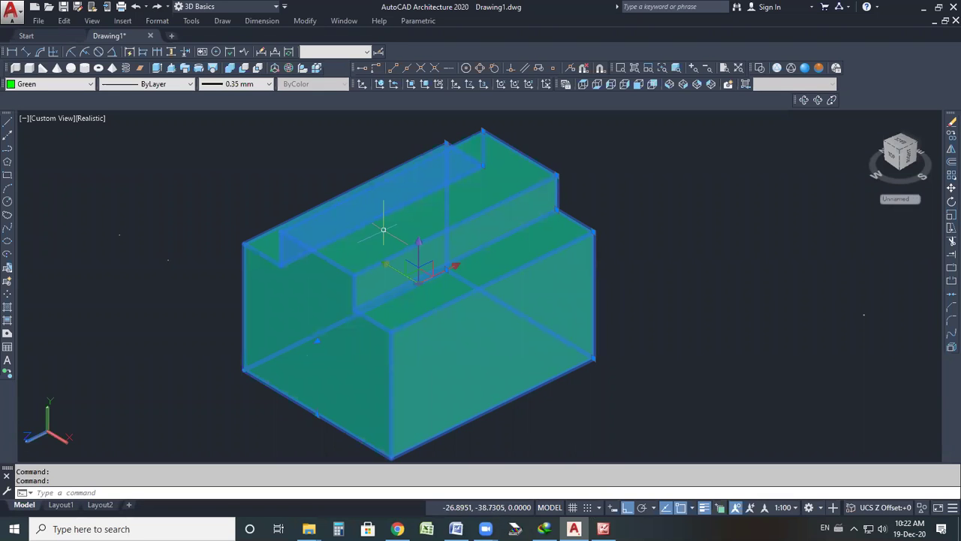
{"action": "key", "text": "Escape"}
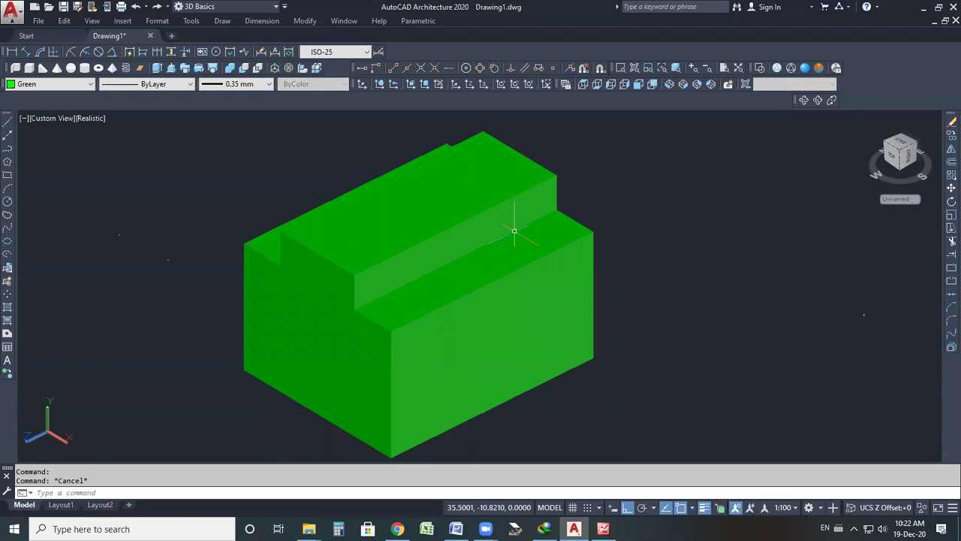
Step: Compare the Conceptual and Realistic visual styles on the solid and leave it in Conceptual
{"action": "left_click", "coordinate": [818, 68]}
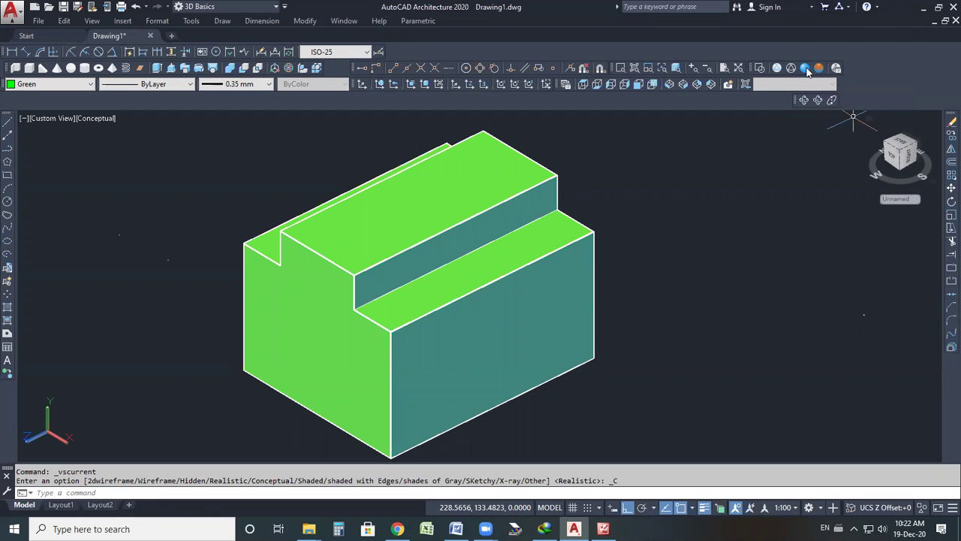
{"action": "left_click", "coordinate": [818, 70]}
{"action": "left_click", "coordinate": [807, 69]}
{"action": "left_click", "coordinate": [818, 70]}
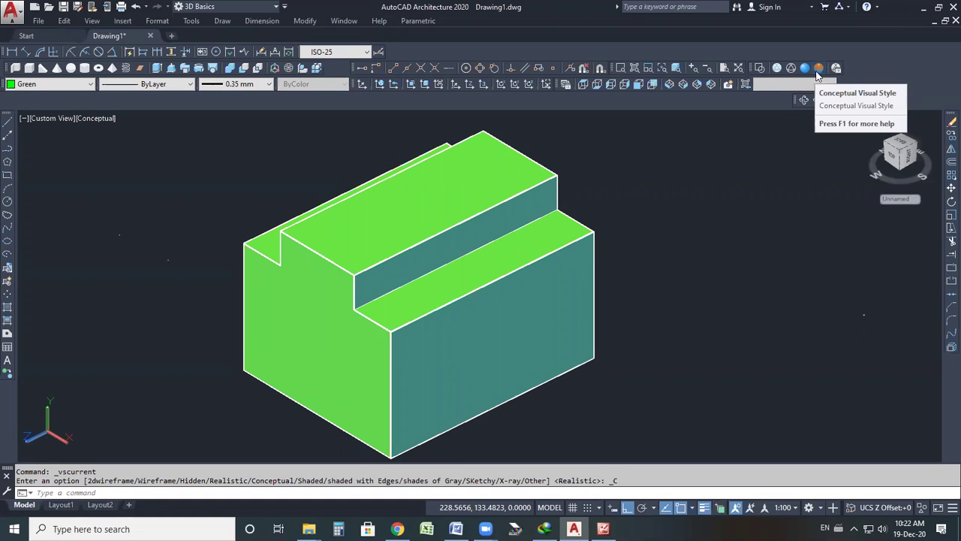
Step: View the solid in the X-Ray visual style through the Visual Styles Manager, close the manager, and return to the Conceptual style
{"action": "left_click", "coordinate": [835, 69]}
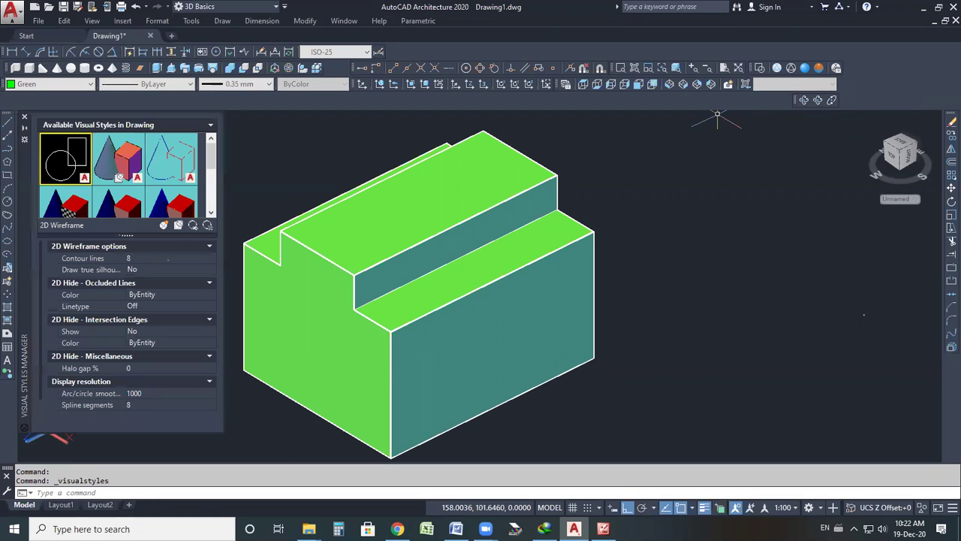
{"action": "left_click_drag", "start_coordinate": [214, 167], "coordinate": [214, 193]}
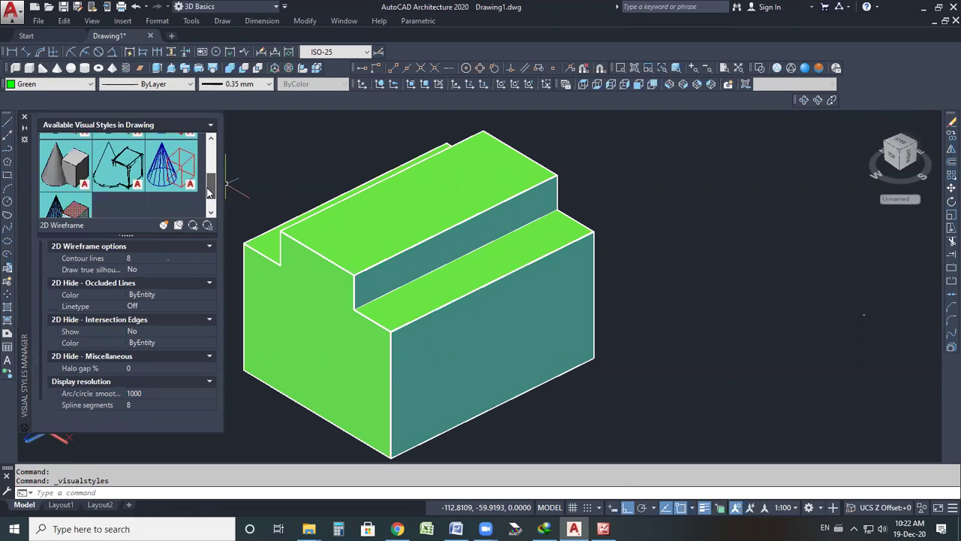
{"action": "left_click", "coordinate": [73, 204]}
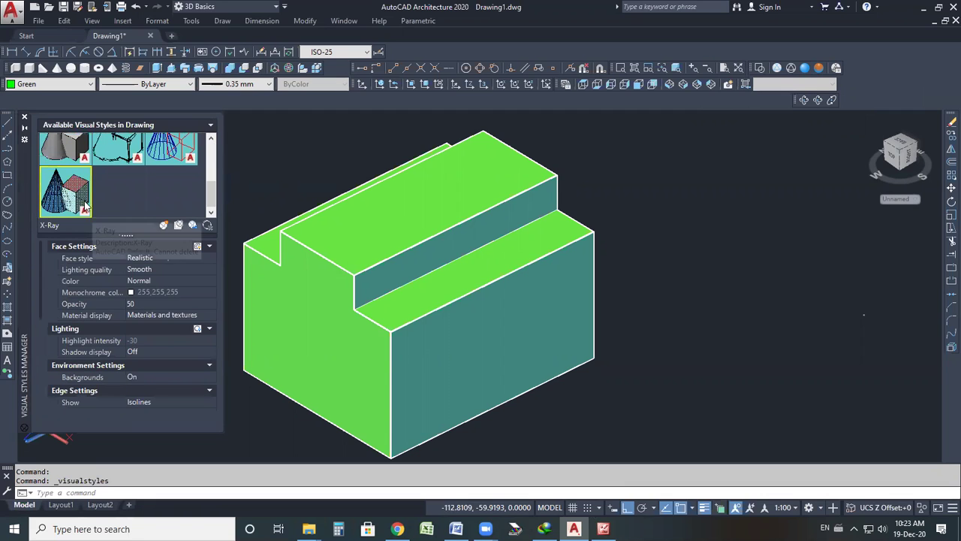
{"action": "double_click", "coordinate": [73, 199]}
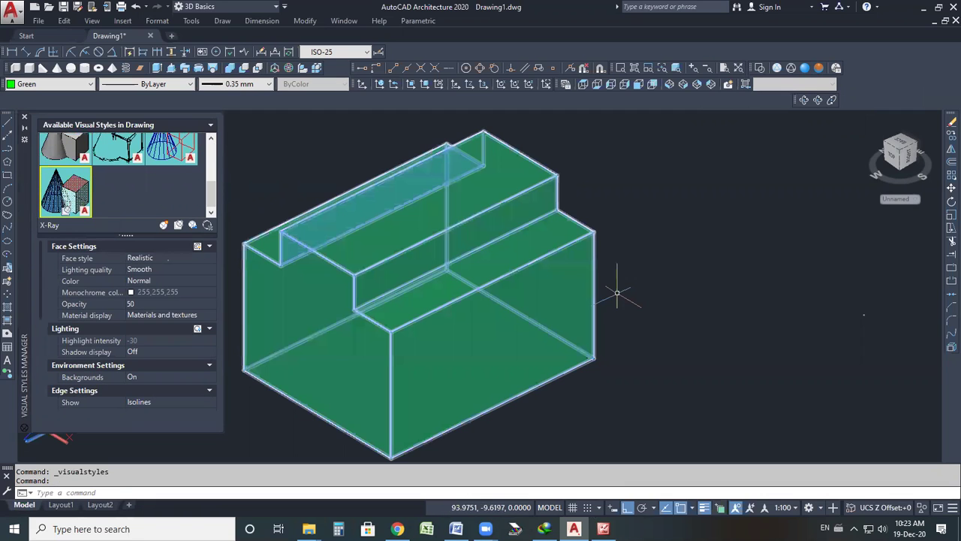
{"action": "left_click", "coordinate": [24, 117]}
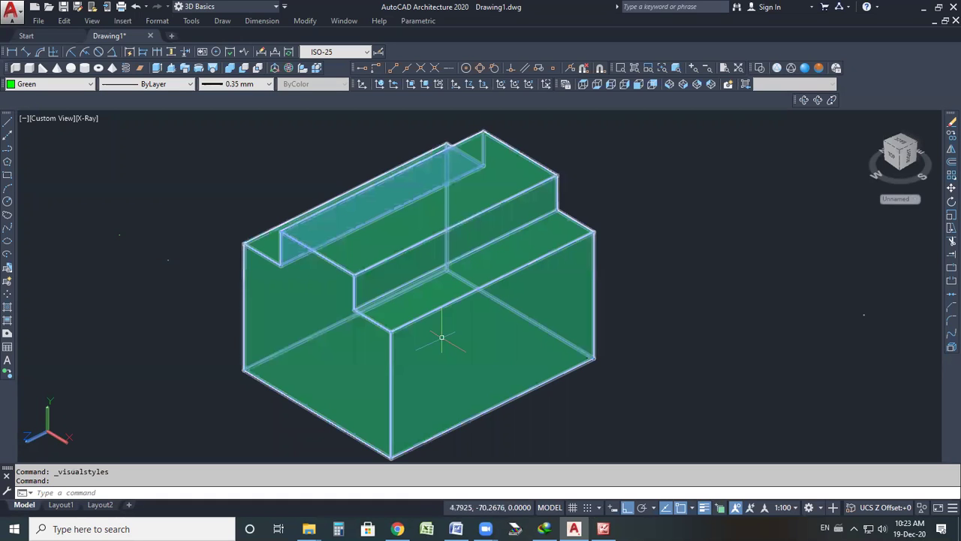
{"action": "scroll", "coordinate": [442, 337], "scroll_direction": "down", "scroll_amount": 2}
{"action": "scroll", "coordinate": [360, 337], "scroll_direction": "up", "scroll_amount": 2}
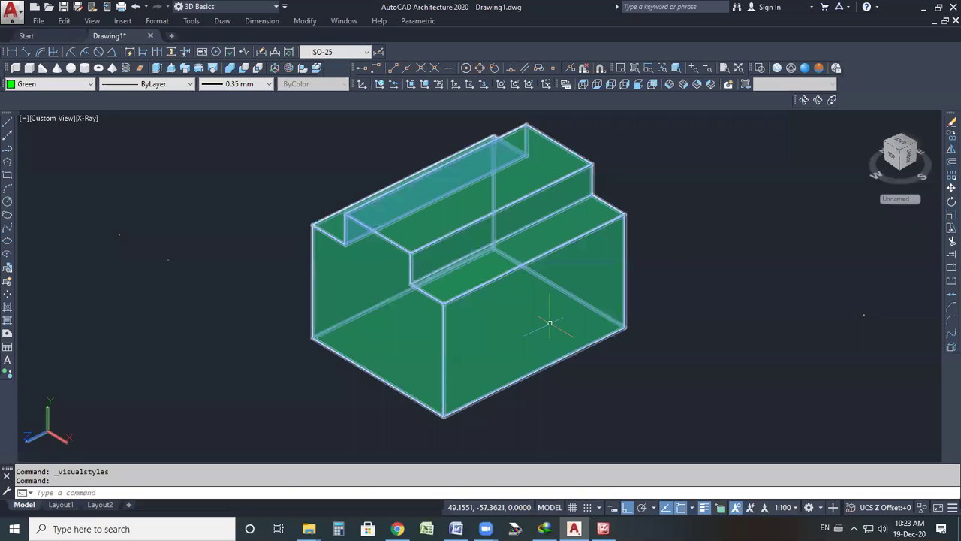
{"action": "scroll", "coordinate": [425, 287], "scroll_direction": "down", "scroll_amount": 2}
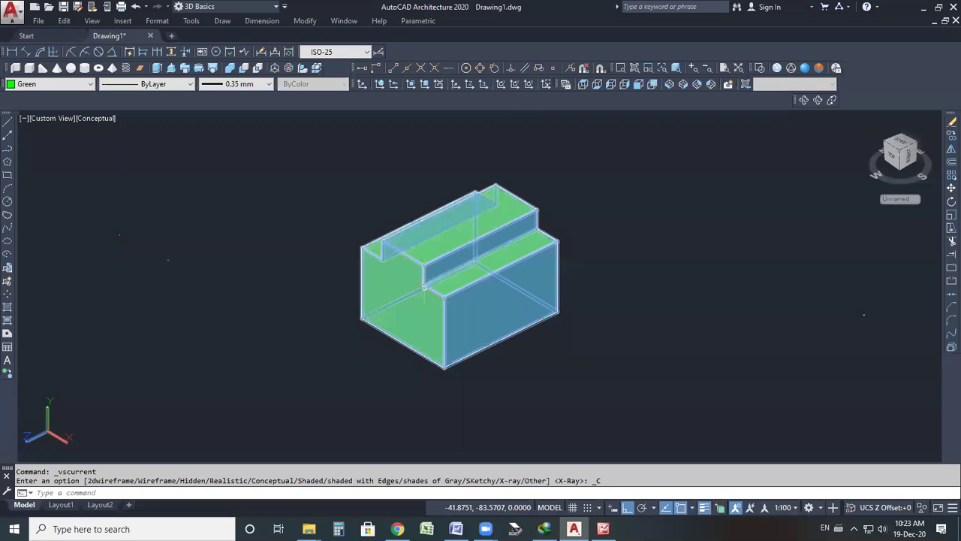
{"action": "scroll", "coordinate": [520, 278], "scroll_direction": "up", "scroll_amount": 2}
Step: Switch to the exercise sheet in Picture Manager and examine the rectangular notch in the lower edge of the second part's long side
{"action": "key", "text": "alt+Tab"}
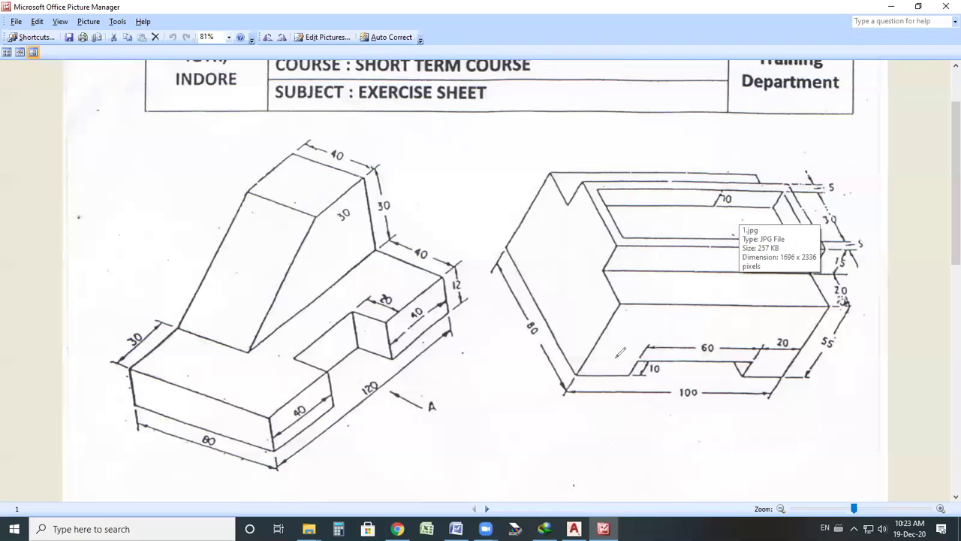
{"action": "mouse_move", "coordinate": [650, 345]}
{"action": "left_mouse_down"}
{"action": "mouse_move", "coordinate": [661, 398]}
{"action": "mouse_move", "coordinate": [764, 356]}
{"action": "left_mouse_up"}
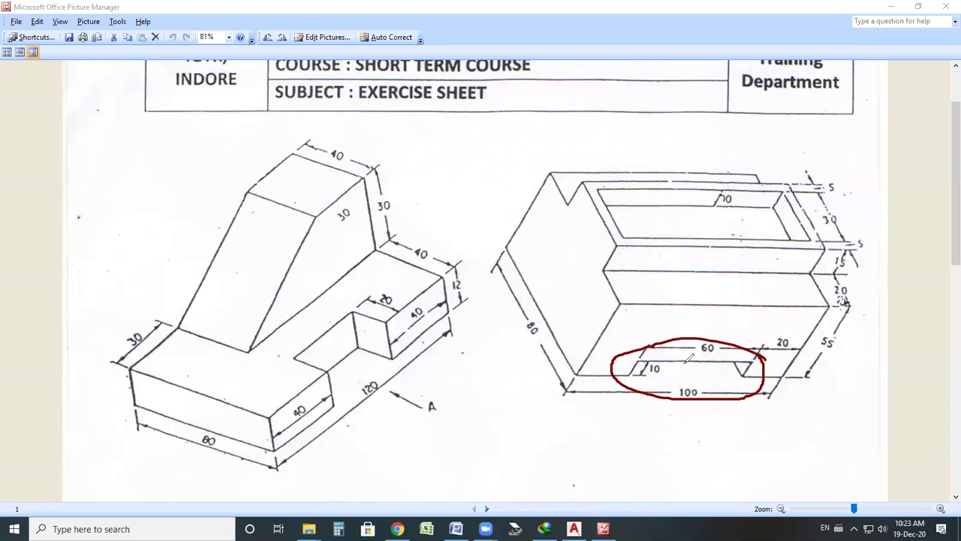
{"action": "mouse_move", "coordinate": [687, 383]}
{"action": "left_mouse_down"}
{"action": "mouse_move", "coordinate": [704, 365]}
{"action": "mouse_move", "coordinate": [725, 385]}
{"action": "left_mouse_up"}
{"action": "mouse_move", "coordinate": [751, 342]}
{"action": "left_mouse_down"}
{"action": "mouse_move", "coordinate": [777, 355]}
{"action": "mouse_move", "coordinate": [810, 330]}
{"action": "mouse_move", "coordinate": [852, 353]}
{"action": "mouse_move", "coordinate": [931, 316]}
{"action": "left_mouse_up"}
{"action": "left_click_drag", "start_coordinate": [823, 409], "coordinate": [924, 380]}
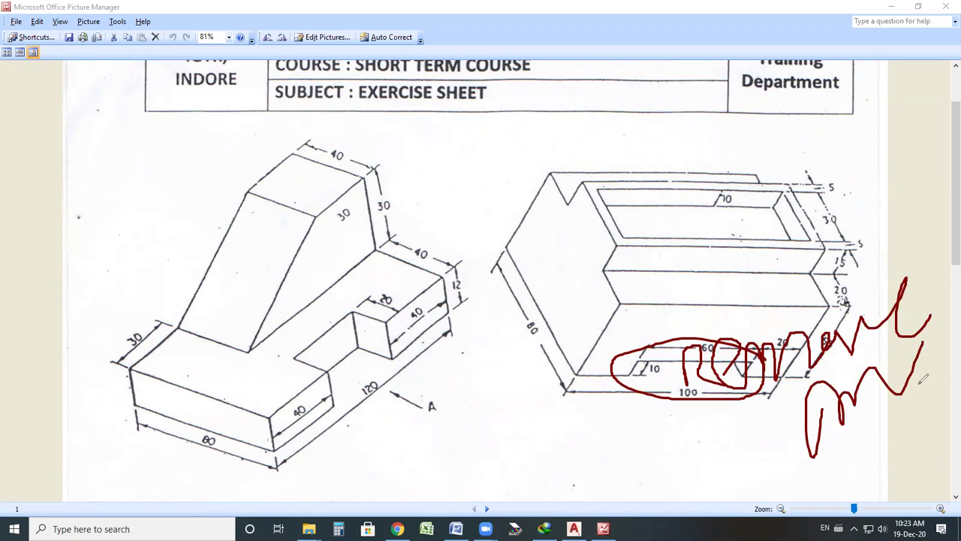
{"action": "key", "text": "ctrl+z"}
{"action": "key", "text": "ctrl+z"}
{"action": "key", "text": "ctrl+z"}
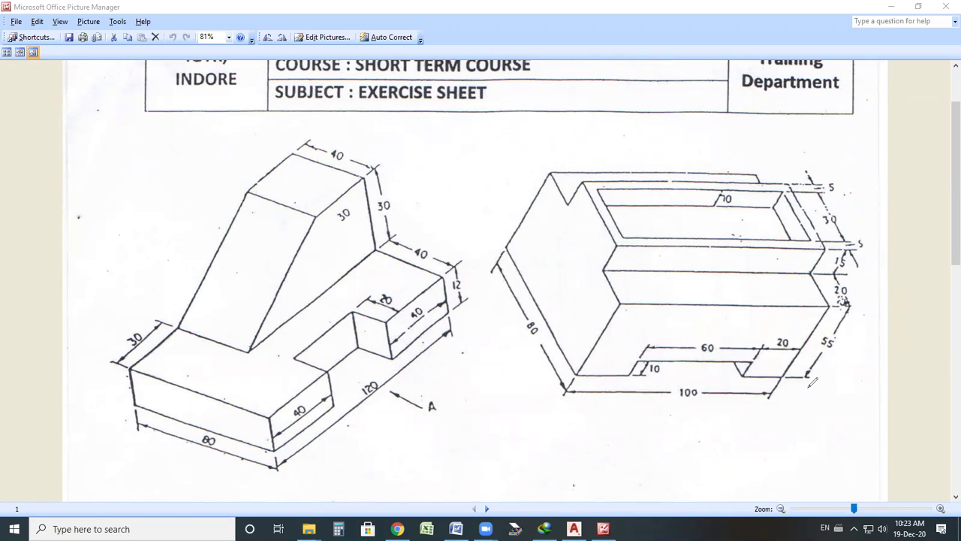
{"action": "mouse_move", "coordinate": [636, 361]}
{"action": "left_mouse_down"}
{"action": "mouse_move", "coordinate": [628, 377]}
{"action": "mouse_move", "coordinate": [706, 381]}
{"action": "mouse_move", "coordinate": [755, 361]}
{"action": "mouse_move", "coordinate": [620, 357]}
{"action": "left_mouse_up"}
{"action": "left_click_drag", "start_coordinate": [703, 338], "coordinate": [875, 308]}
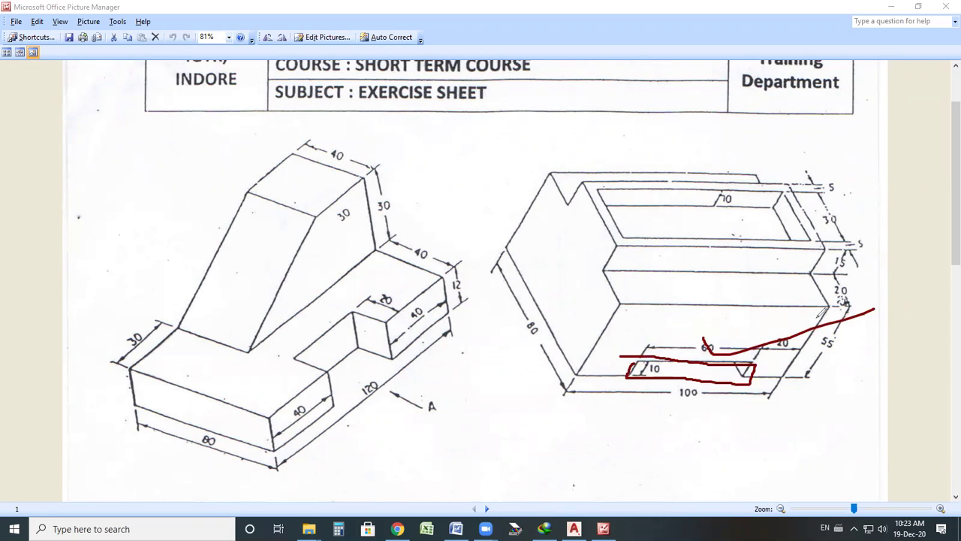
{"action": "mouse_move", "coordinate": [722, 331]}
{"action": "left_mouse_down"}
{"action": "mouse_move", "coordinate": [757, 347]}
{"action": "mouse_move", "coordinate": [837, 321]}
{"action": "left_mouse_up"}
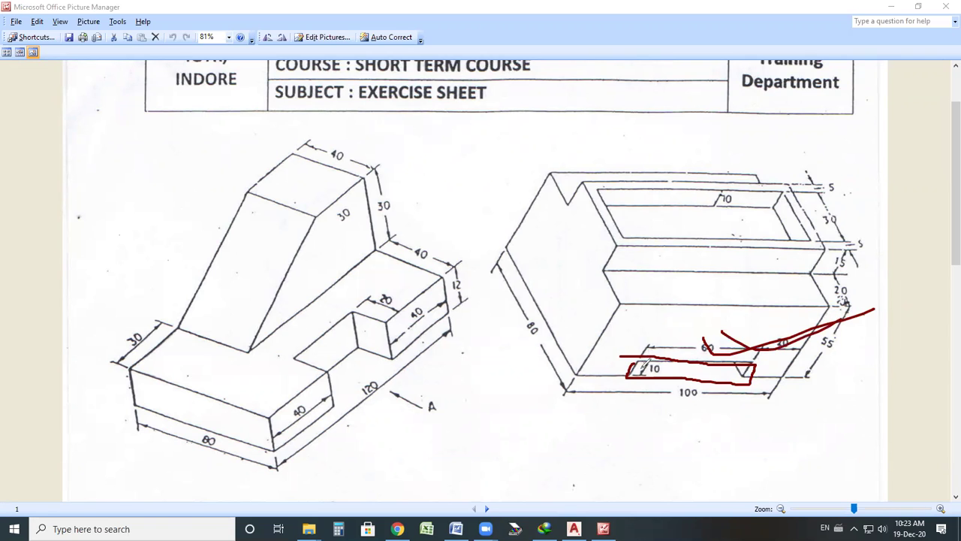
{"action": "key", "text": "ctrl+z"}
{"action": "key", "text": "e"}
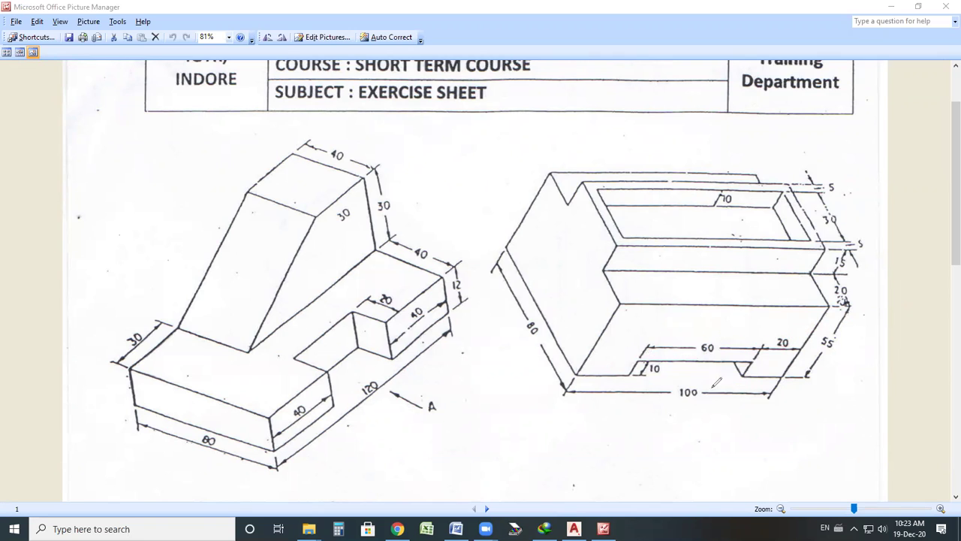
Step: Read the notch's height and length dimensions on the exercise sheet and return to the AutoCAD drawing
{"action": "mouse_move", "coordinate": [667, 359]}
{"action": "left_mouse_down"}
{"action": "mouse_move", "coordinate": [639, 361]}
{"action": "mouse_move", "coordinate": [676, 378]}
{"action": "mouse_move", "coordinate": [664, 359]}
{"action": "left_mouse_up"}
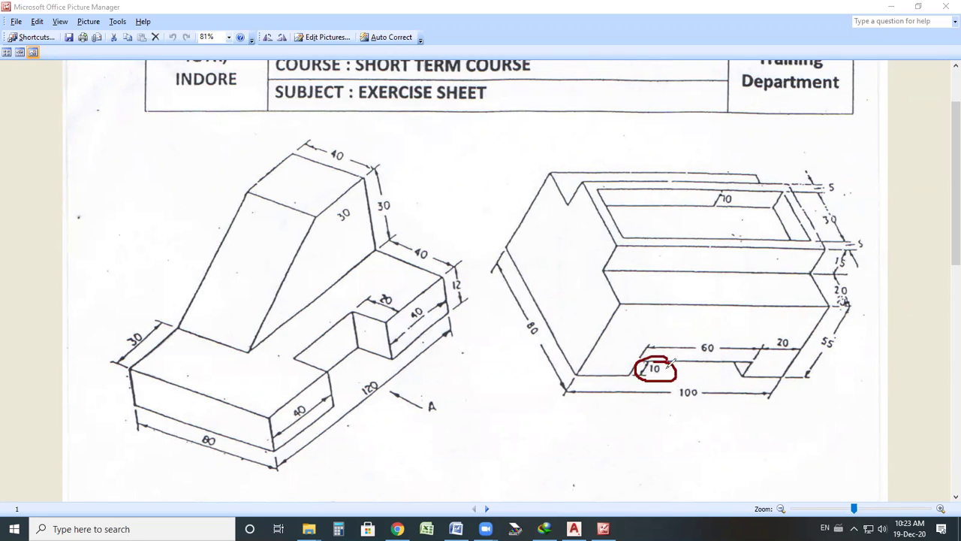
{"action": "mouse_move", "coordinate": [710, 339]}
{"action": "left_mouse_down"}
{"action": "mouse_move", "coordinate": [687, 347]}
{"action": "mouse_move", "coordinate": [710, 338]}
{"action": "left_mouse_up"}
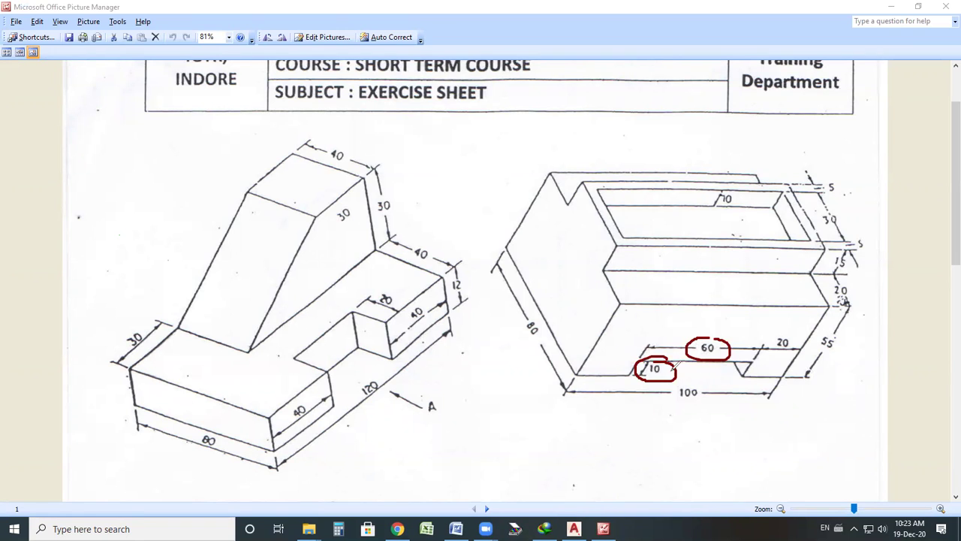
{"action": "left_click_drag", "start_coordinate": [752, 362], "coordinate": [638, 380]}
{"action": "left_click_drag", "start_coordinate": [752, 353], "coordinate": [749, 381]}
{"action": "key", "text": "ctrl+z"}
{"action": "key", "text": "ctrl+z"}
{"action": "key", "text": "ctrl+z"}
{"action": "key", "text": "ctrl+z"}
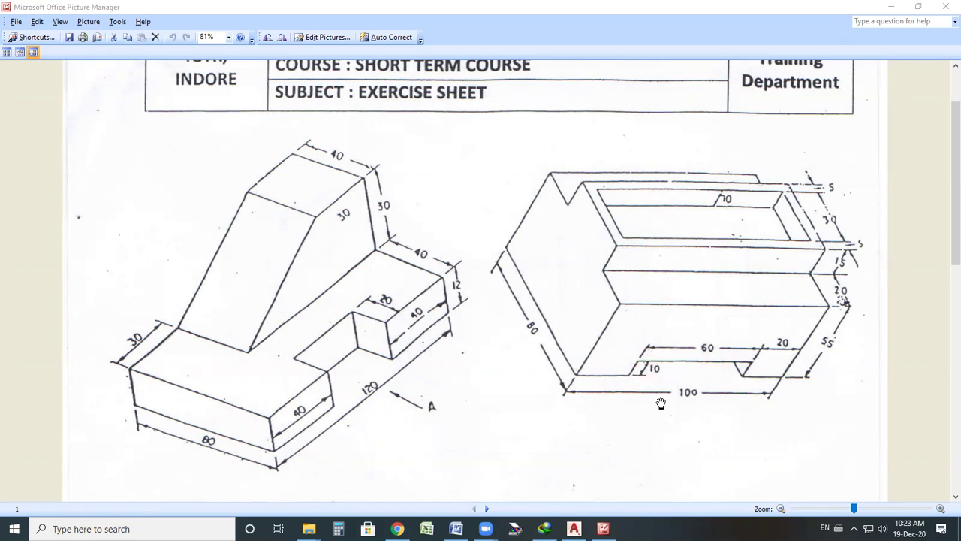
{"action": "key", "text": "alt+Tab"}
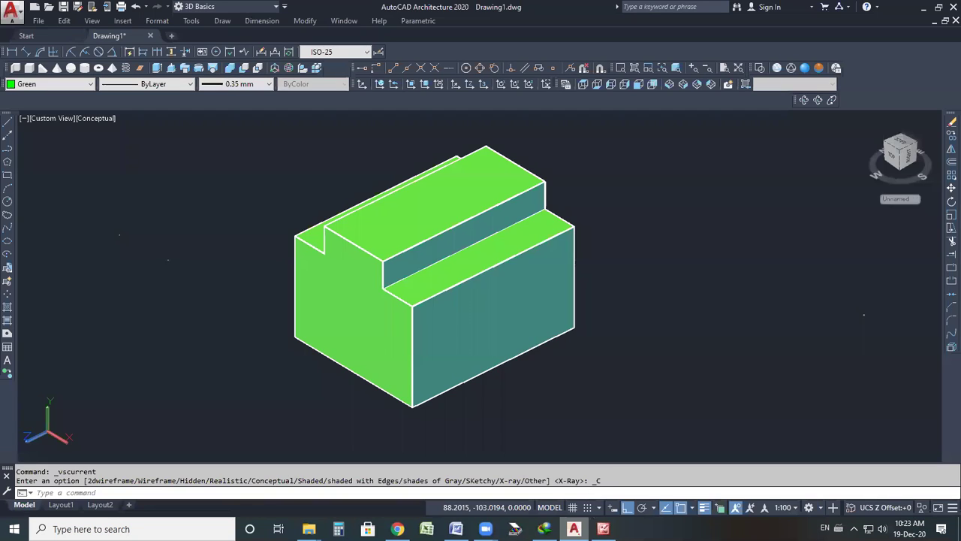
Step: Undock the UCS toolbar and place it in the empty drawing area beside the solid
{"action": "scroll", "coordinate": [376, 295], "scroll_direction": "down", "scroll_amount": 2}
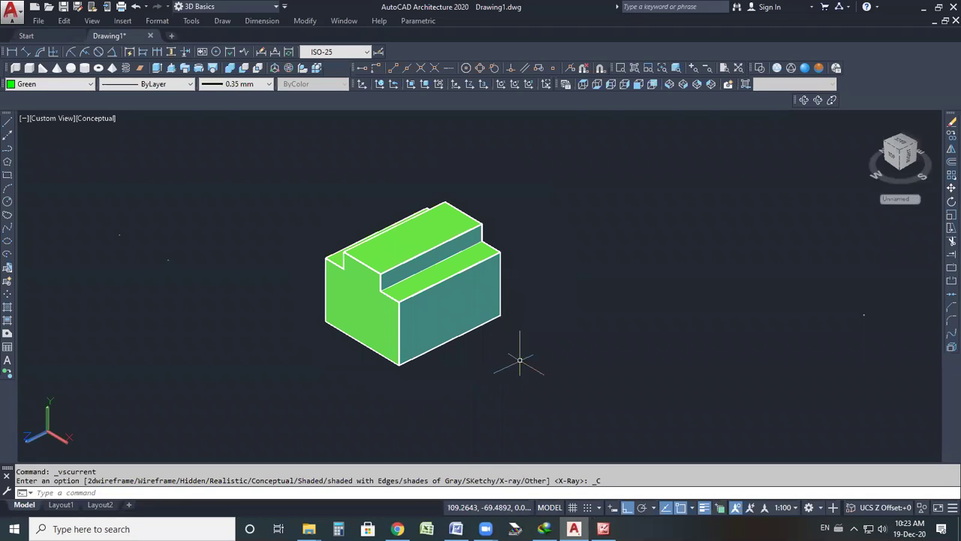
{"action": "scroll", "coordinate": [492, 342], "scroll_direction": "up", "scroll_amount": 2}
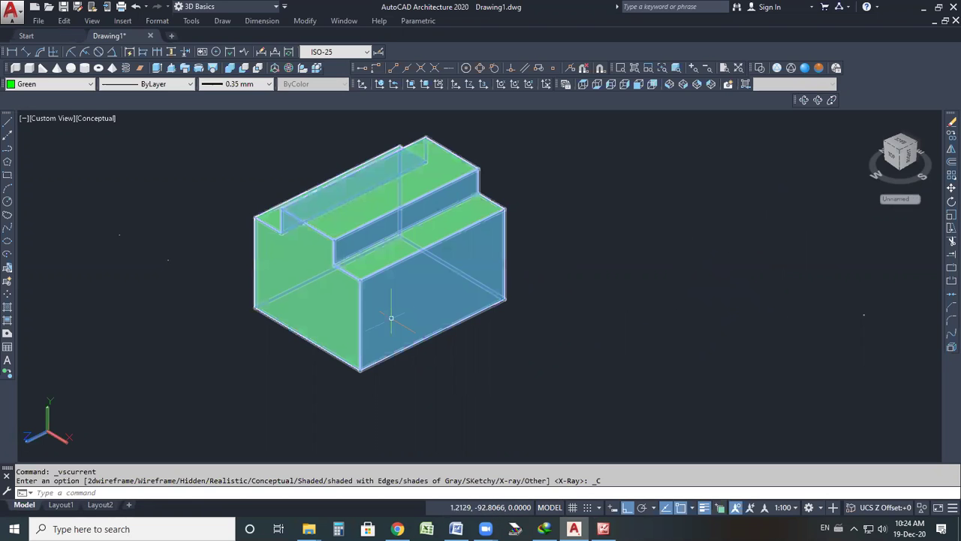
{"action": "left_click_drag", "start_coordinate": [356, 83], "coordinate": [676, 157]}
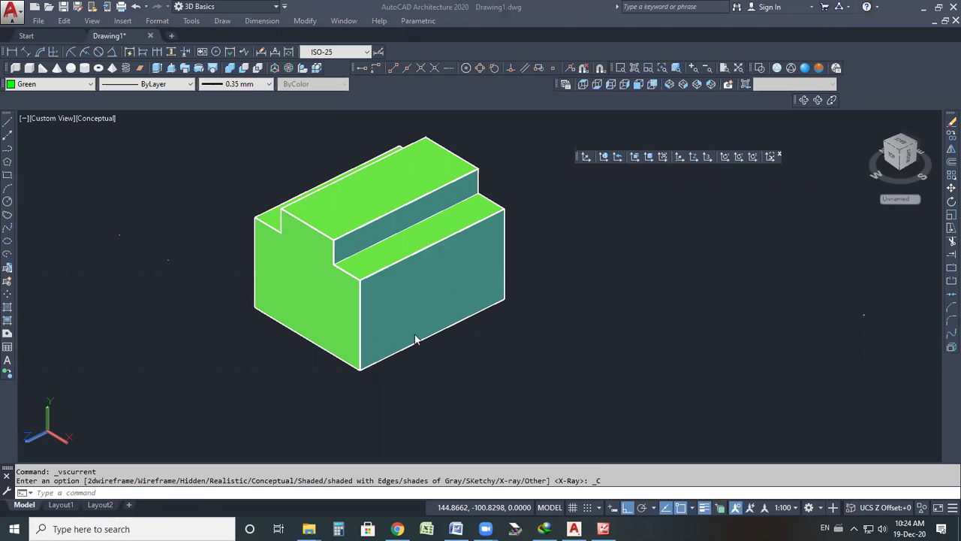
{"action": "key", "text": "ctrl+a"}
{"action": "key", "text": "Escape"}
Step: Try circles on the solid's stepped end face and long side face to see how each aligns, cancelling both
{"action": "left_click", "coordinate": [7, 201]}
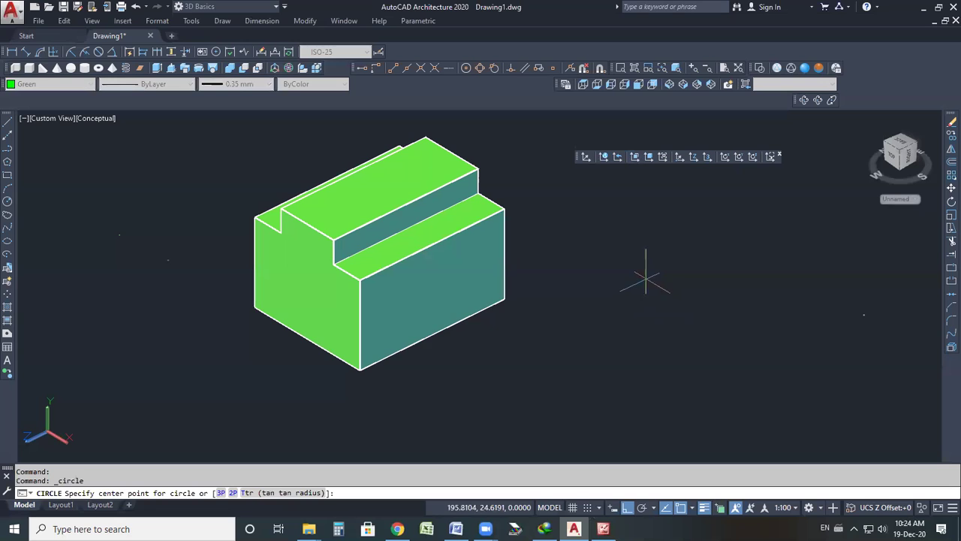
{"action": "left_click", "coordinate": [307, 287]}
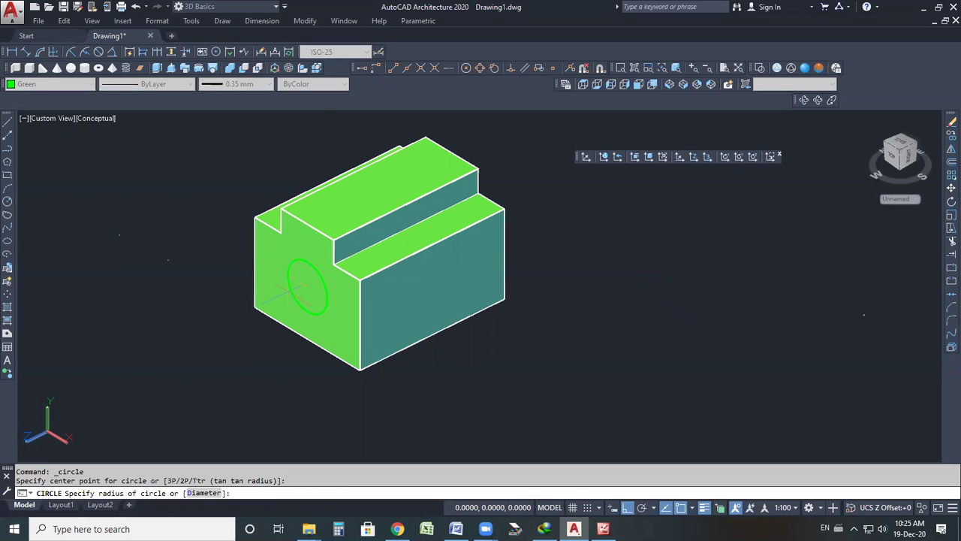
{"action": "key", "text": "Escape"}
{"action": "left_click", "coordinate": [421, 276]}
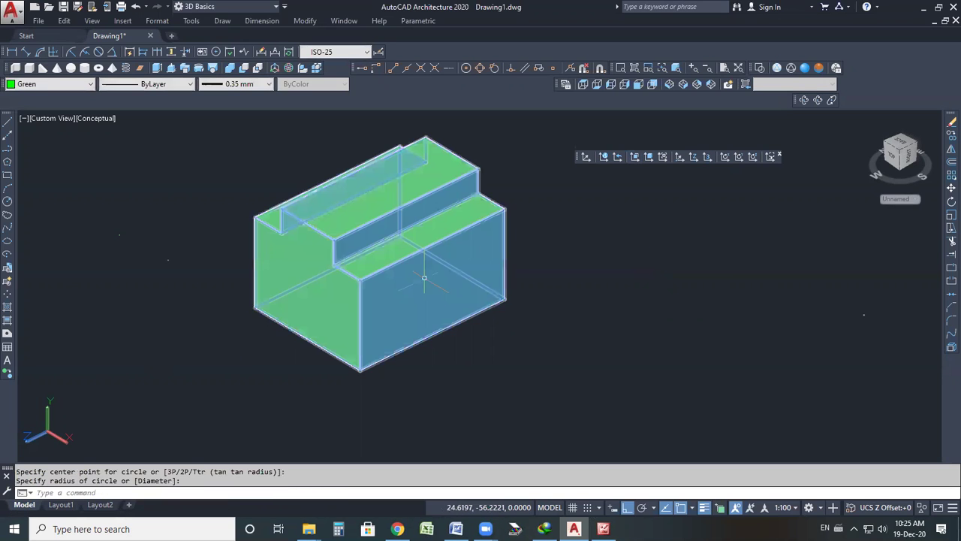
{"action": "key", "text": "Return"}
{"action": "left_click", "coordinate": [432, 289]}
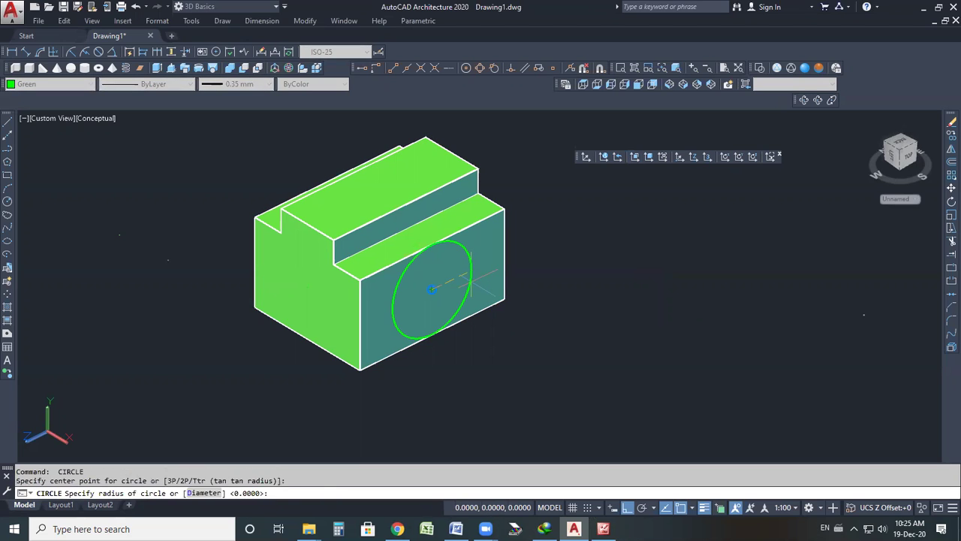
{"action": "left_click", "coordinate": [433, 288]}
{"action": "key", "text": "Escape"}
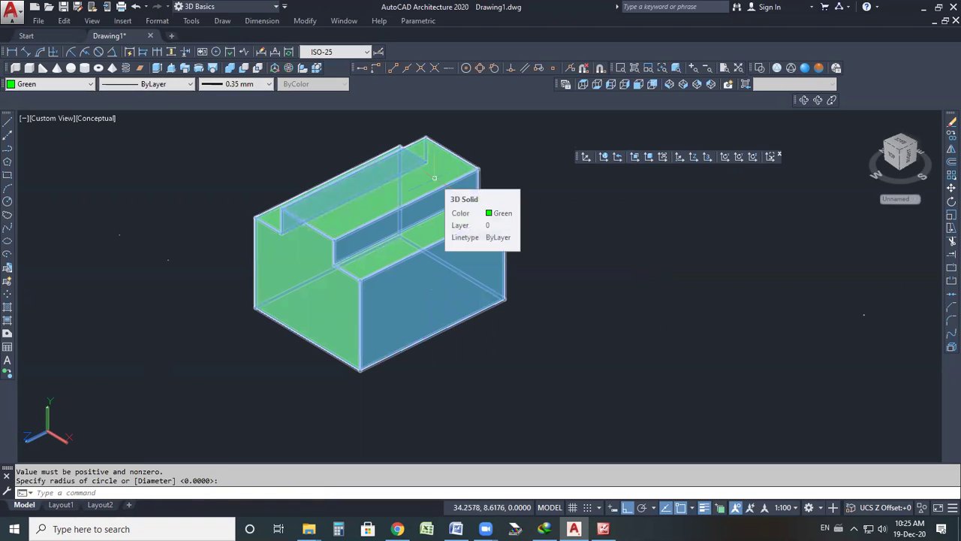
Step: Try a circle on the solid's upper face, cancel it, and clear any selection
{"action": "key", "text": "Return"}
{"action": "left_click", "coordinate": [379, 188]}
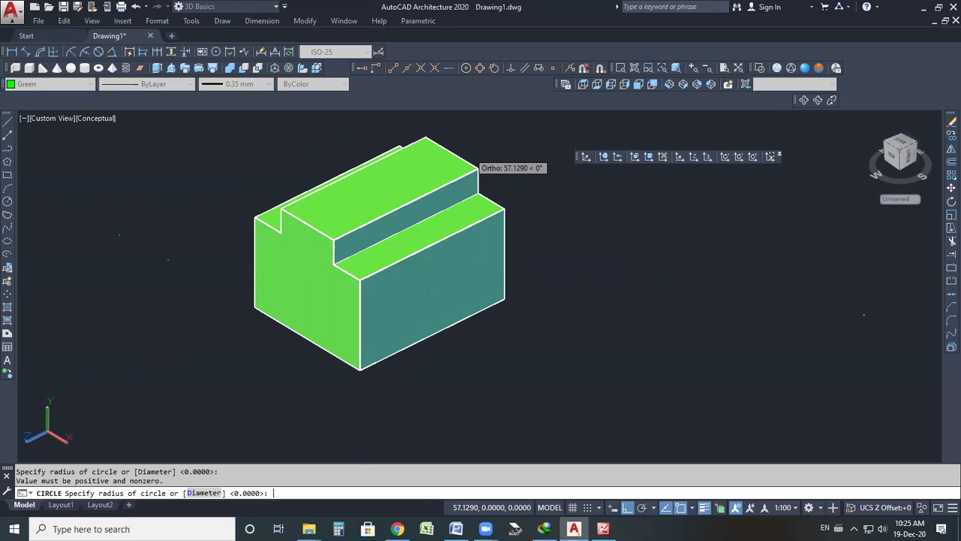
{"action": "key", "text": "Escape"}
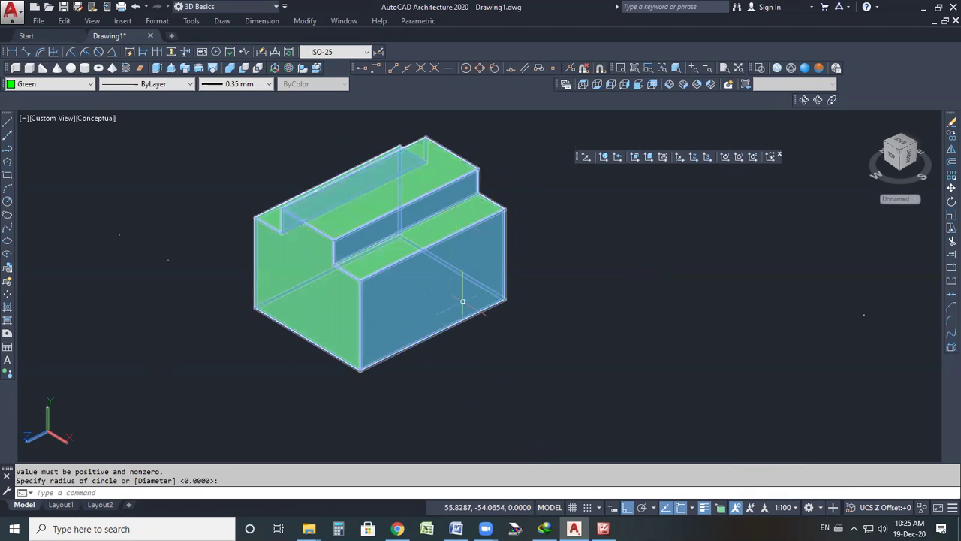
{"action": "left_click", "coordinate": [309, 309]}
{"action": "key", "text": "Escape"}
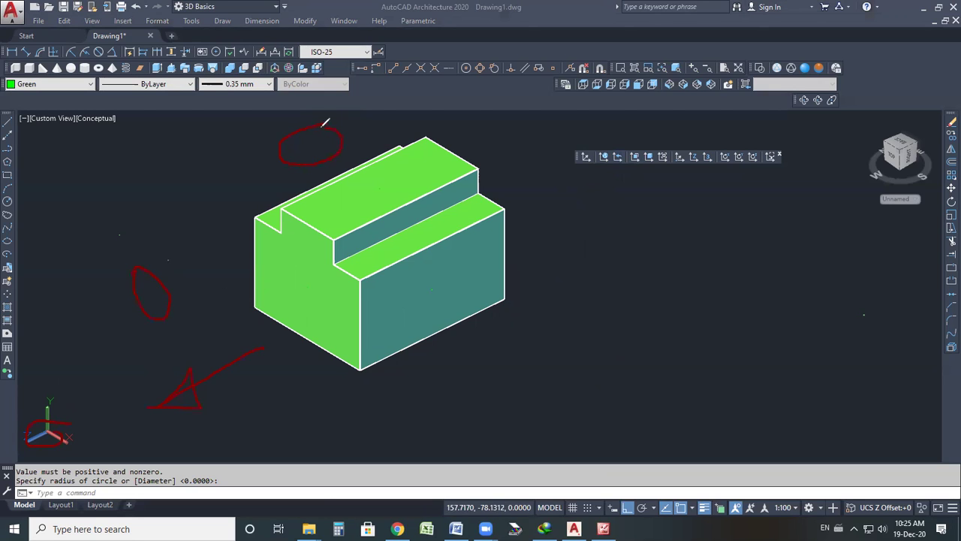
{"action": "mouse_move", "coordinate": [364, 88]}
{"action": "left_mouse_down"}
{"action": "mouse_move", "coordinate": [364, 72]}
{"action": "mouse_move", "coordinate": [364, 87]}
{"action": "left_mouse_up"}
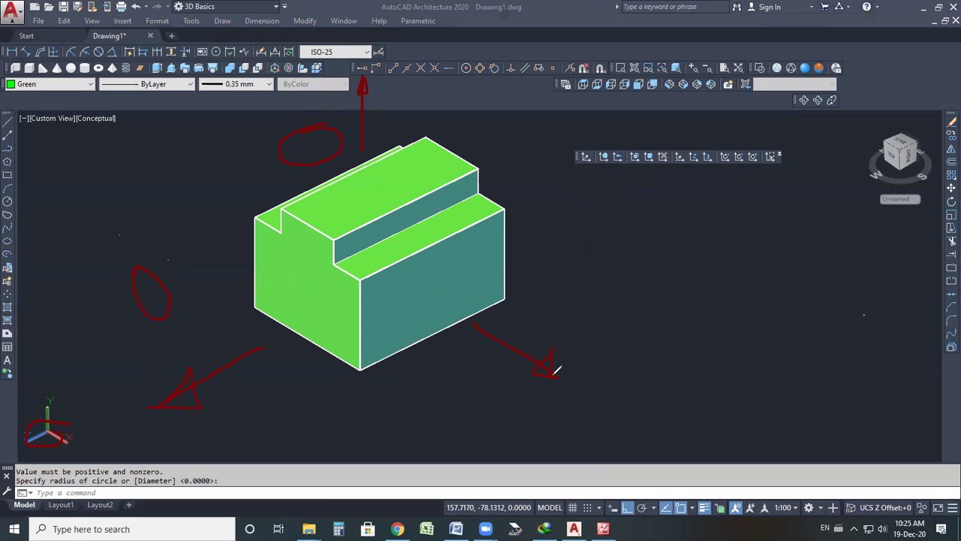
{"action": "mouse_move", "coordinate": [448, 265]}
{"action": "left_mouse_down"}
{"action": "mouse_move", "coordinate": [431, 277]}
{"action": "mouse_move", "coordinate": [455, 298]}
{"action": "mouse_move", "coordinate": [466, 267]}
{"action": "mouse_move", "coordinate": [445, 264]}
{"action": "mouse_move", "coordinate": [498, 253]}
{"action": "left_mouse_up"}
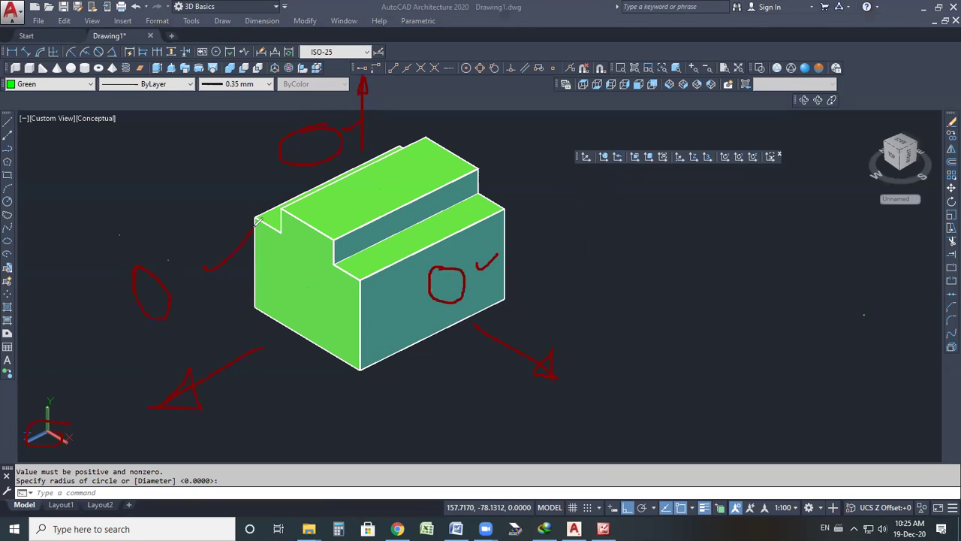
{"action": "key", "text": "e"}
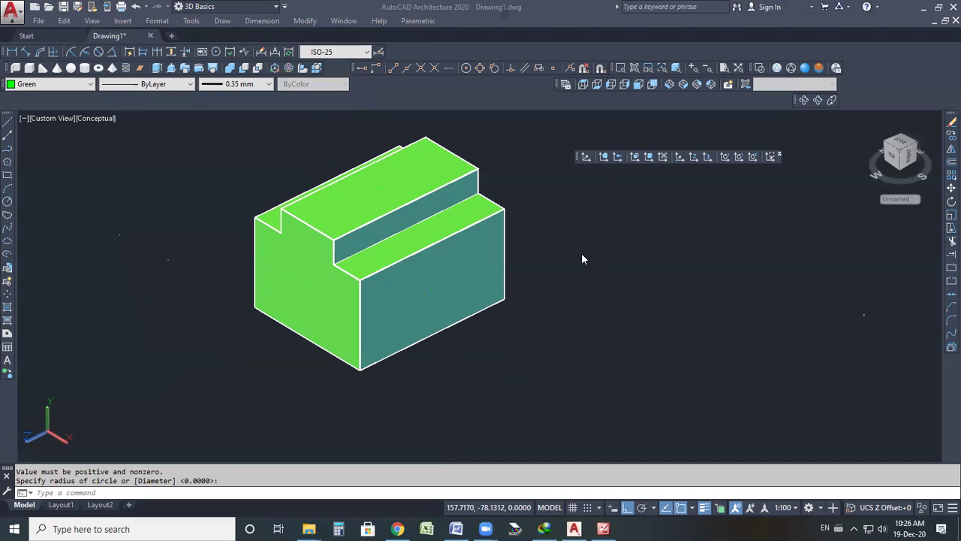
{"action": "mouse_move", "coordinate": [125, 392]}
{"action": "left_mouse_down"}
{"action": "mouse_move", "coordinate": [17, 409]}
{"action": "mouse_move", "coordinate": [98, 435]}
{"action": "mouse_move", "coordinate": [93, 379]}
{"action": "left_mouse_up"}
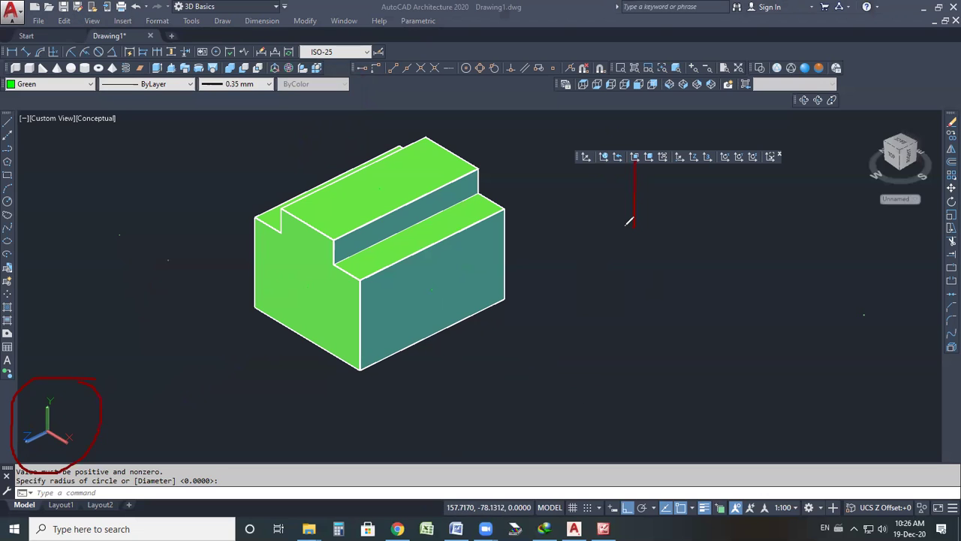
Step: Align the UCS to the solid's large long side face using the Face option and accept the orientation
{"action": "left_click", "coordinate": [635, 159]}
{"action": "left_click", "coordinate": [420, 291]}
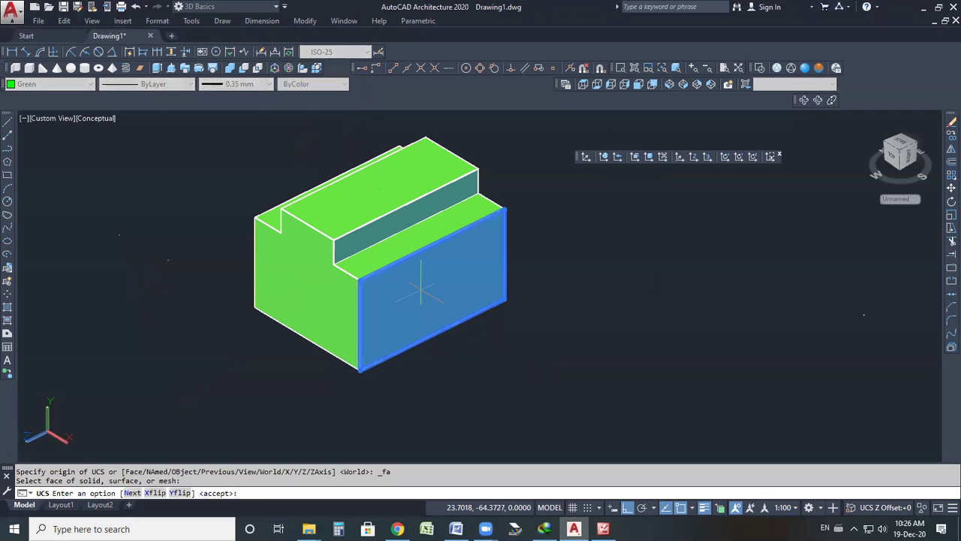
{"action": "key", "text": "Return"}
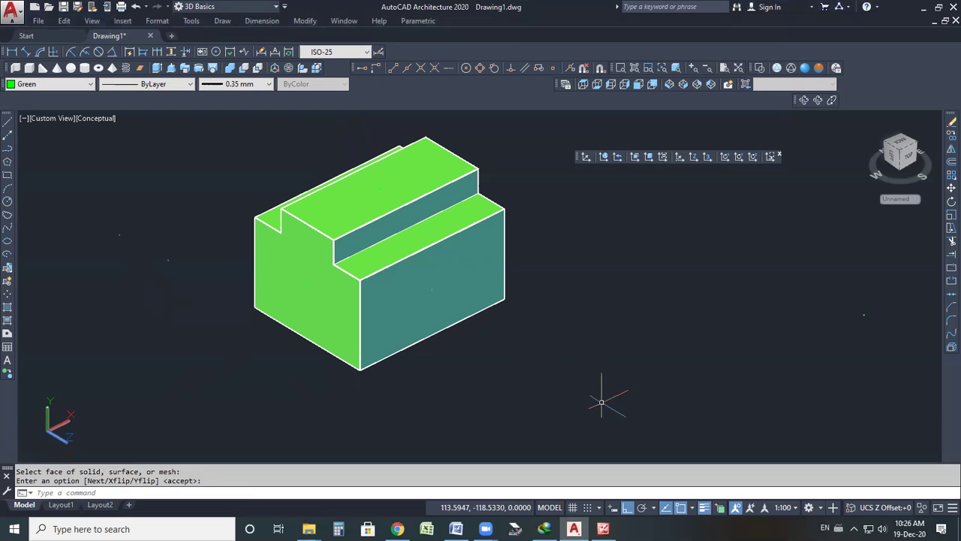
Step: Draw a circle with a radius of about 28 in the empty space beside the solid's long side face
{"action": "left_click", "coordinate": [630, 381]}
{"action": "left_click", "coordinate": [690, 331]}
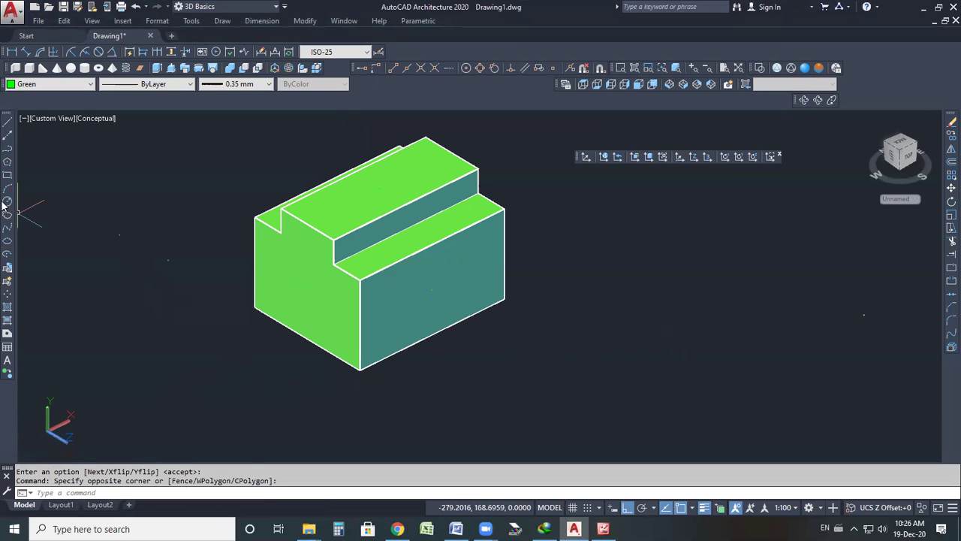
{"action": "left_click", "coordinate": [9, 203]}
{"action": "left_click", "coordinate": [576, 349]}
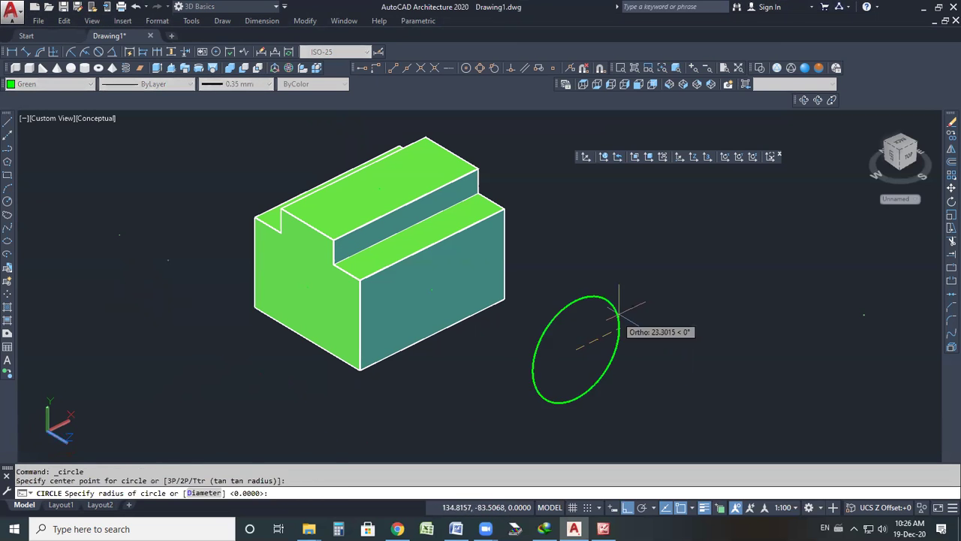
{"action": "left_click", "coordinate": [615, 314]}
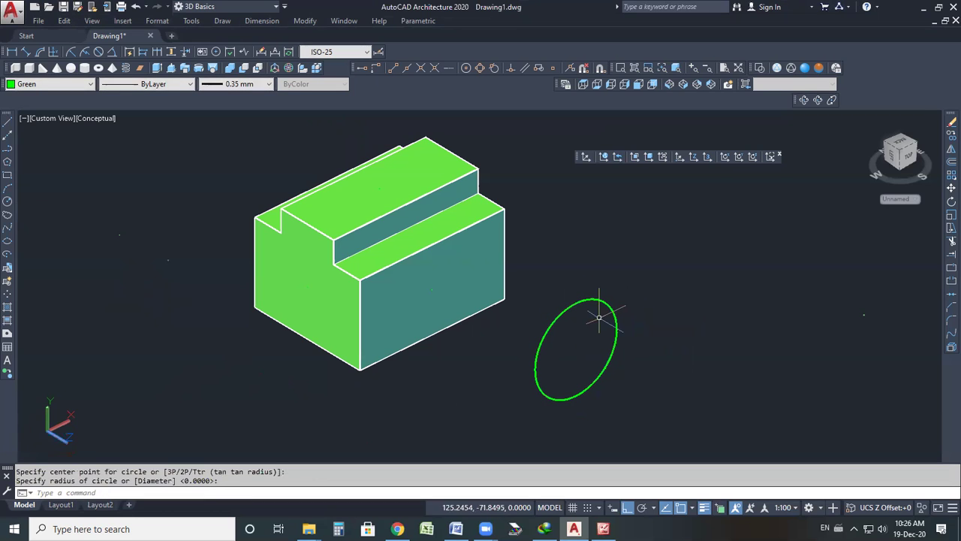
Step: Draw a second circle of about 28 radius beside the stepped end face, compare both circles, and erase this second one
{"action": "left_click", "coordinate": [9, 202]}
{"action": "left_click", "coordinate": [215, 382]}
{"action": "left_click", "coordinate": [182, 353]}
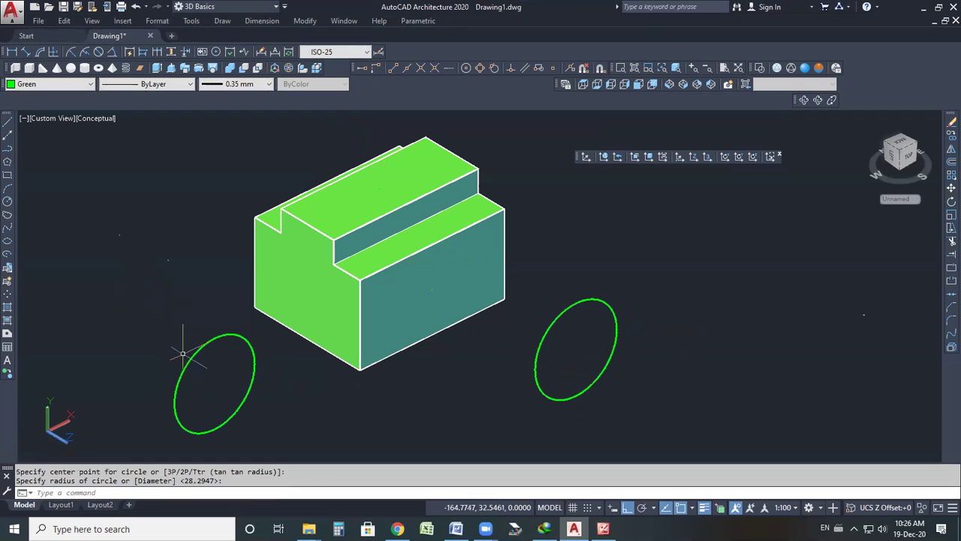
{"action": "left_click", "coordinate": [211, 340]}
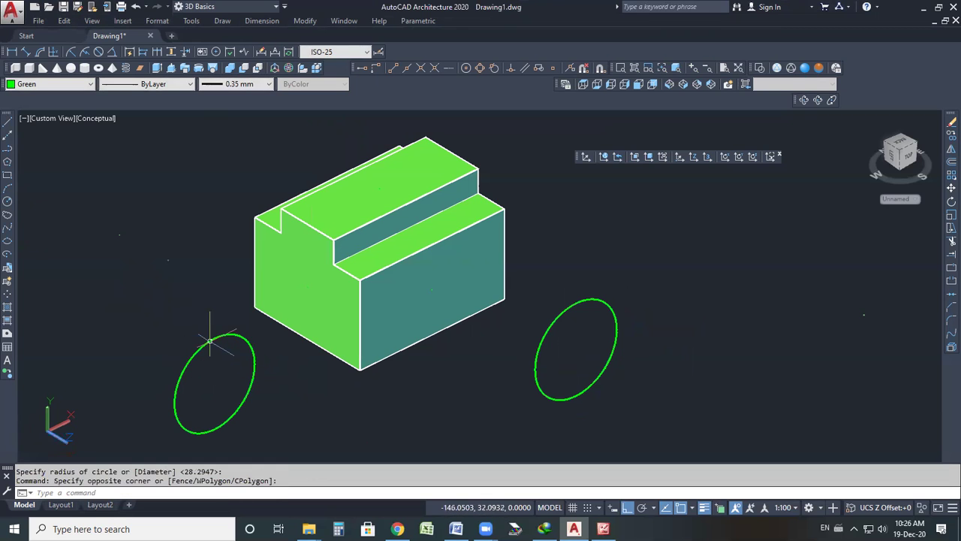
{"action": "left_click", "coordinate": [210, 341]}
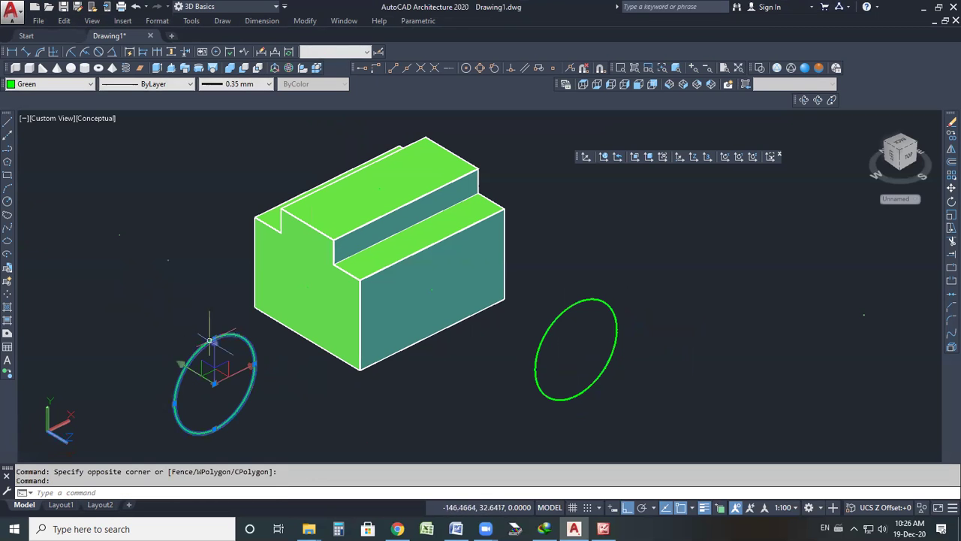
{"action": "left_click", "coordinate": [554, 321]}
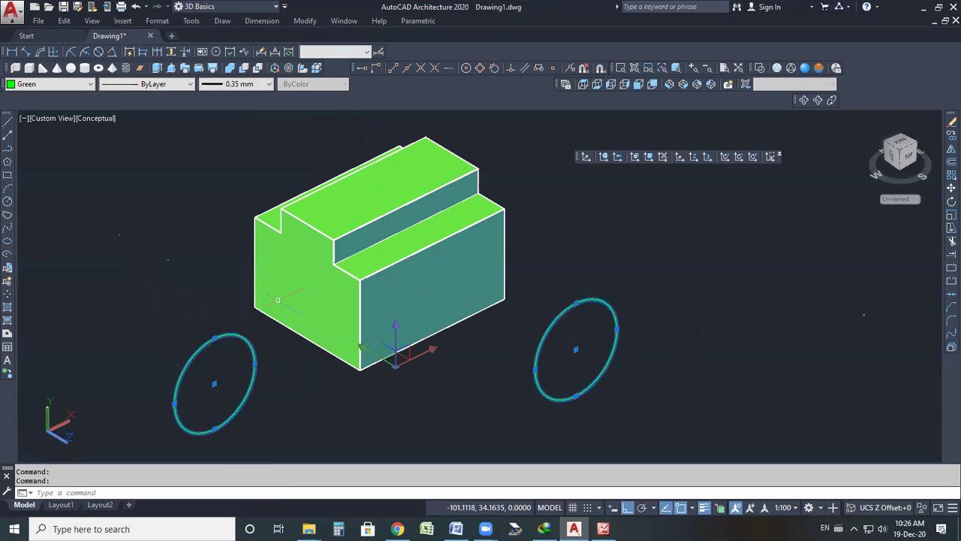
{"action": "key", "text": "Escape"}
{"action": "left_click", "coordinate": [202, 343]}
{"action": "key", "text": "Delete"}
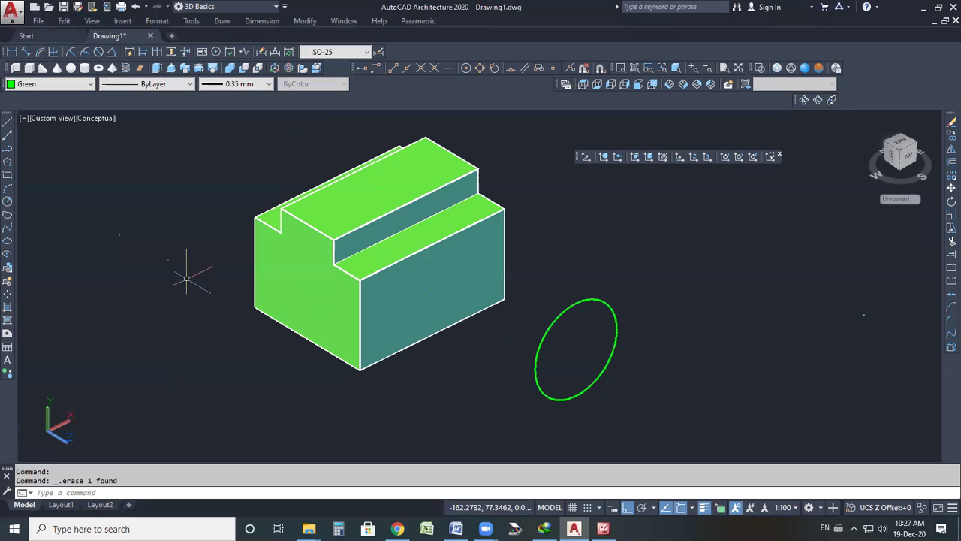
Step: Align the UCS to the solid's stepped end face using the Face option and accept the orientation
{"action": "left_click", "coordinate": [631, 159]}
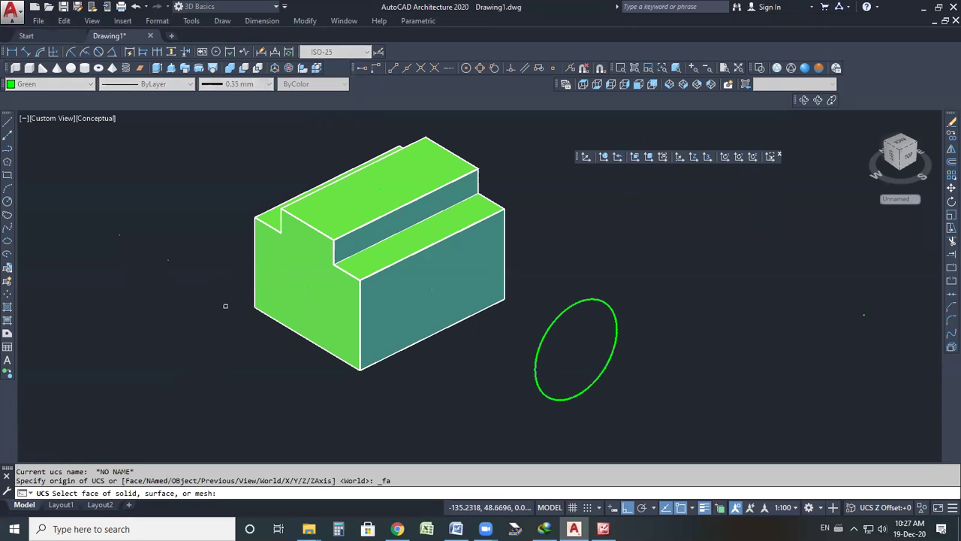
{"action": "left_click", "coordinate": [305, 273]}
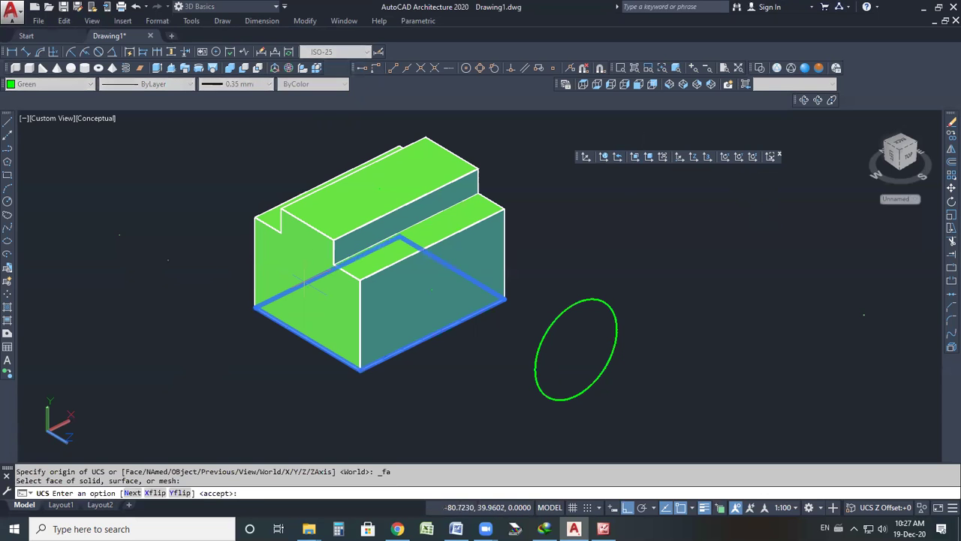
{"action": "left_click", "coordinate": [632, 156]}
{"action": "left_click", "coordinate": [299, 251]}
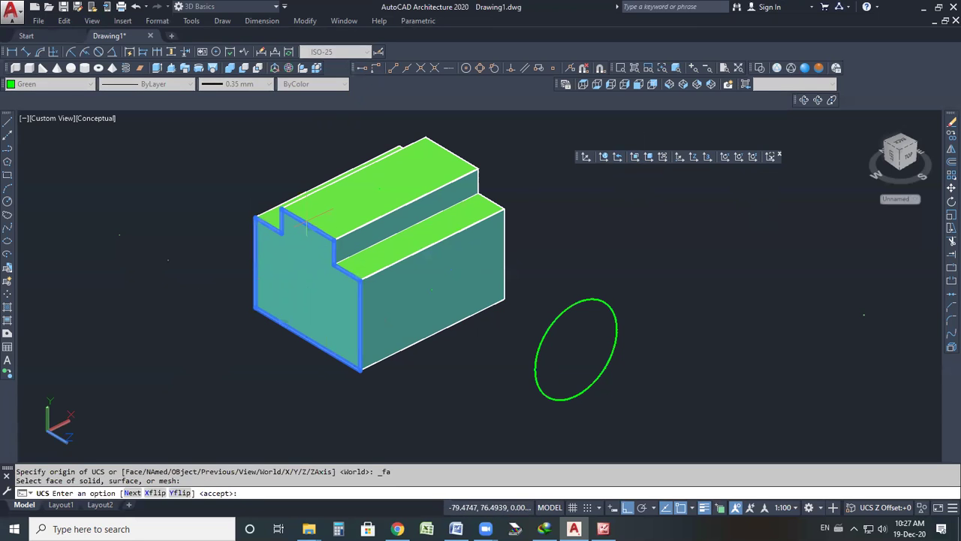
{"action": "key", "text": "Return"}
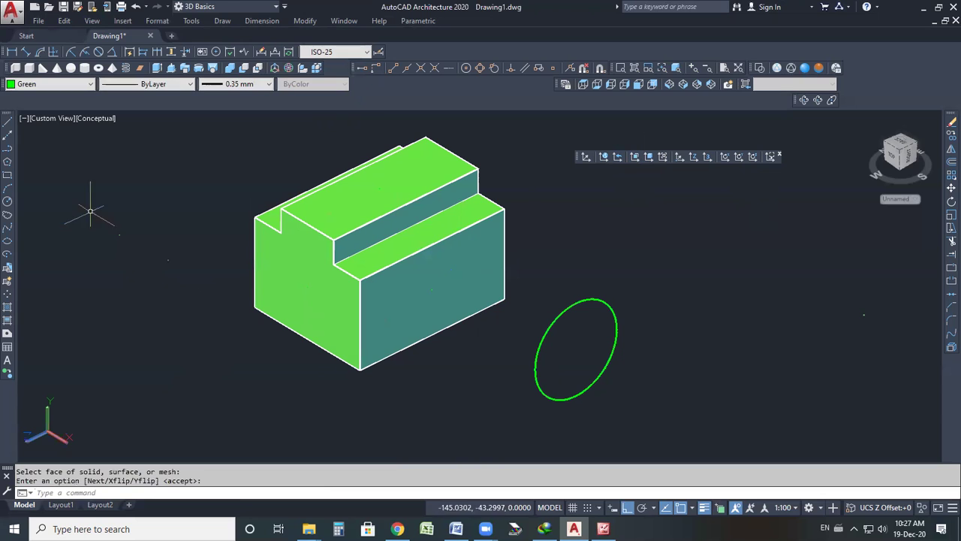
Step: Draw a circle with a radius of about 30 beside the stepped end face and compare it with the side face's circle
{"action": "left_click", "coordinate": [7, 200]}
{"action": "left_click", "coordinate": [219, 380]}
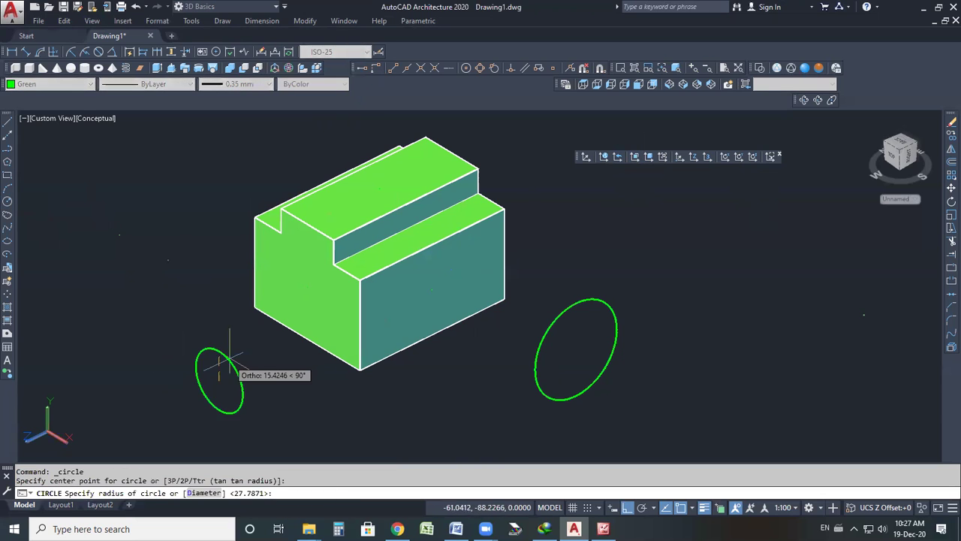
{"action": "left_click", "coordinate": [251, 365]}
{"action": "left_click", "coordinate": [250, 365]}
{"action": "left_click", "coordinate": [549, 331]}
{"action": "key", "text": "Escape"}
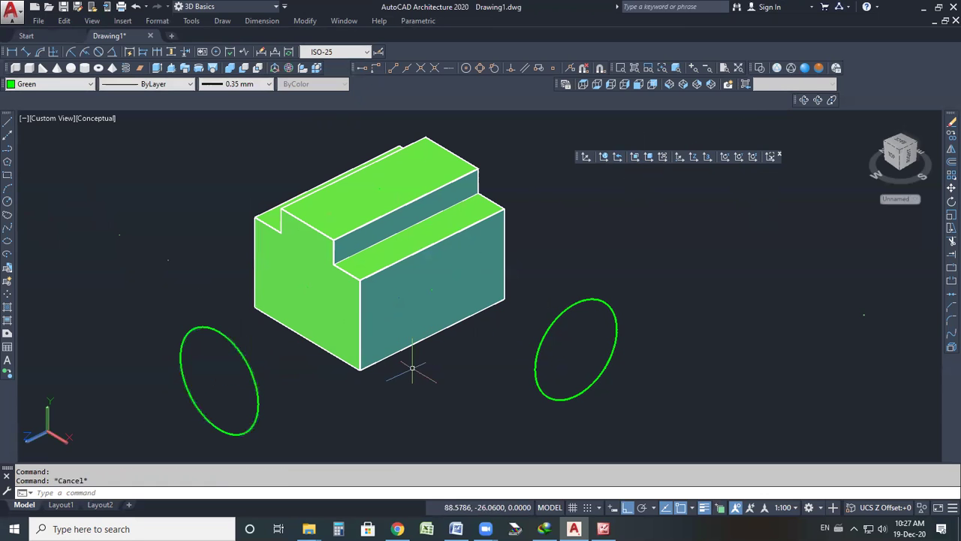
Step: Align the UCS to the solid's uppermost face using the Face option and accept the orientation
{"action": "scroll", "coordinate": [346, 367], "scroll_direction": "down", "scroll_amount": 2}
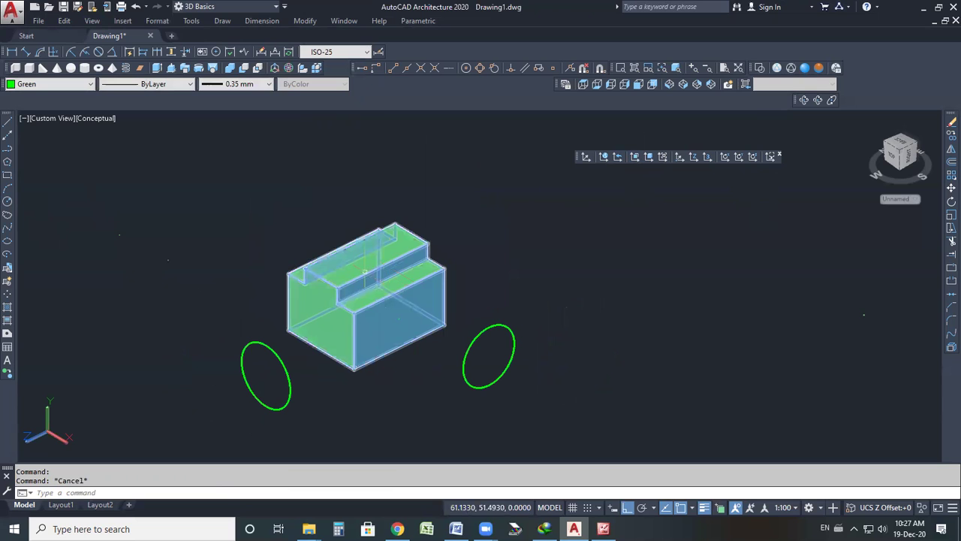
{"action": "scroll", "coordinate": [346, 248], "scroll_direction": "up", "scroll_amount": 2}
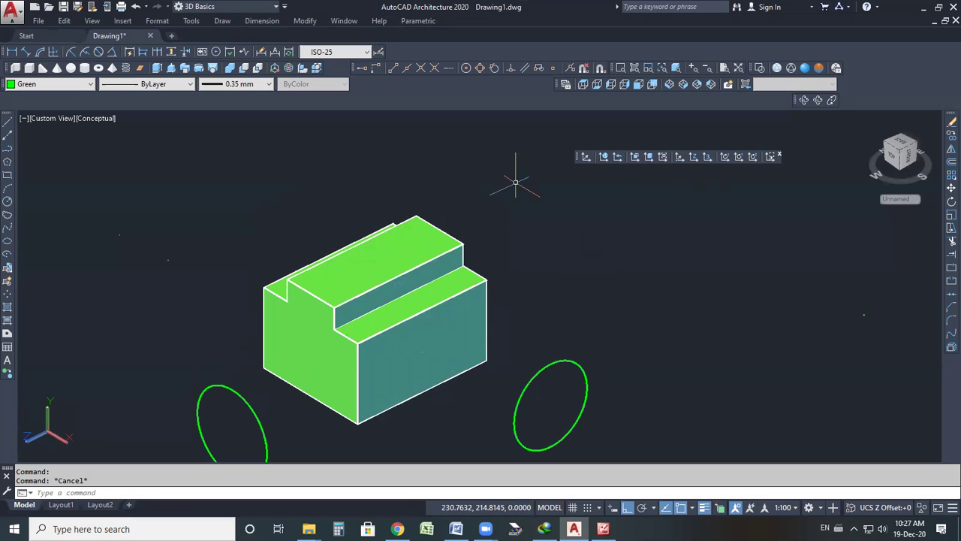
{"action": "left_click", "coordinate": [635, 157]}
{"action": "left_click", "coordinate": [373, 263]}
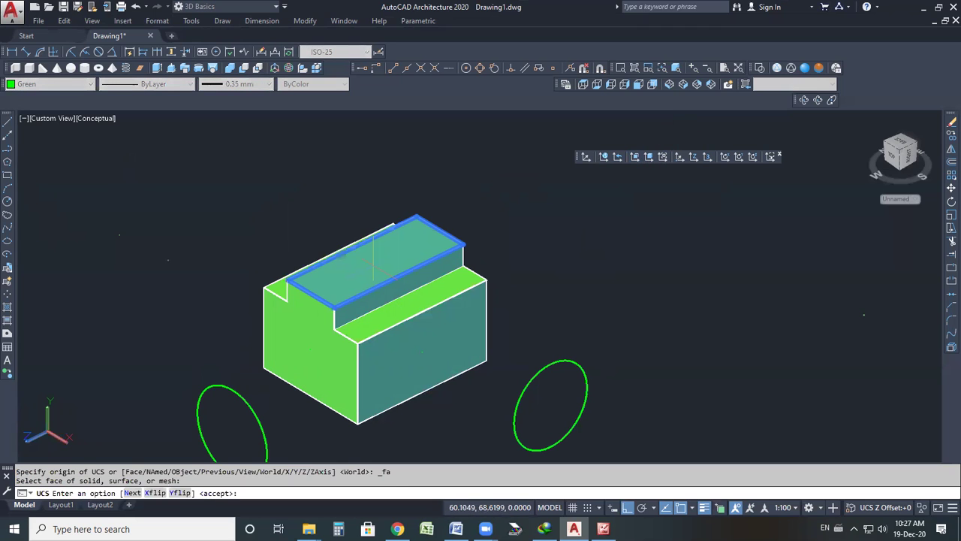
{"action": "key", "text": "Return"}
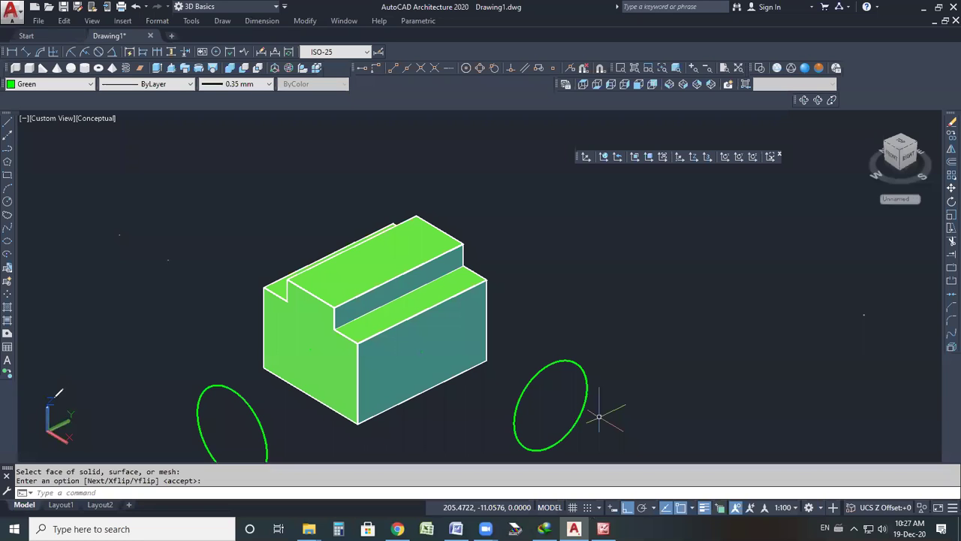
Step: Draw a circle with a radius of about 31 in the empty space just above the solid's upper face
{"action": "left_click_drag", "start_coordinate": [47, 390], "coordinate": [45, 392]}
{"action": "left_click_drag", "start_coordinate": [119, 413], "coordinate": [134, 289]}
{"action": "left_click", "coordinate": [312, 214]}
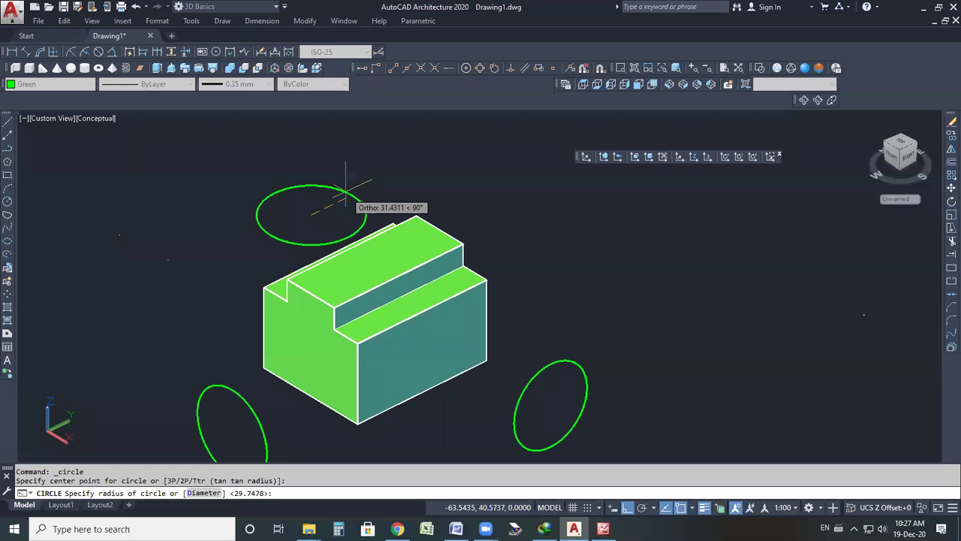
{"action": "left_click", "coordinate": [345, 188]}
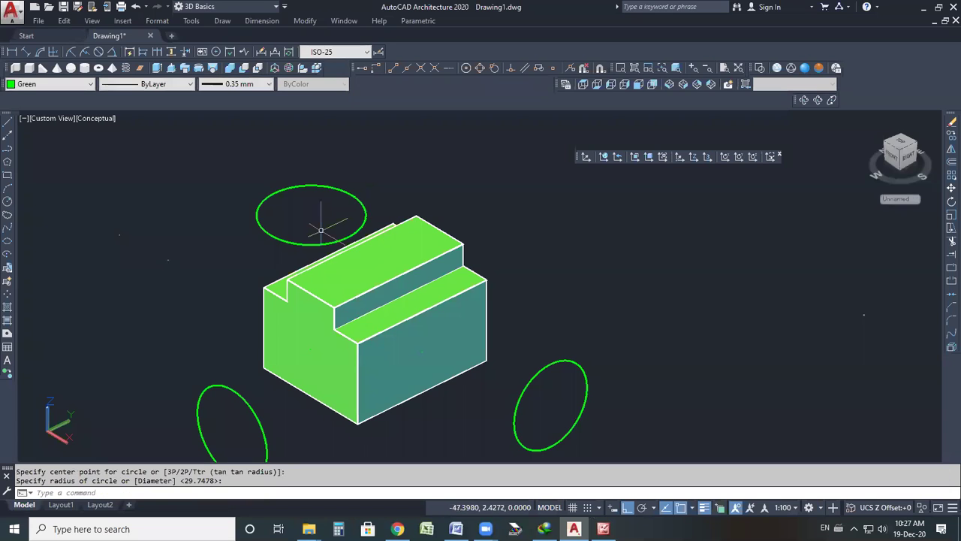
Step: Glance at the exercise sheet and erase the three test circles around the solid
{"action": "scroll", "coordinate": [317, 215], "scroll_direction": "down", "scroll_amount": 2}
{"action": "key", "text": "alt+Tab"}
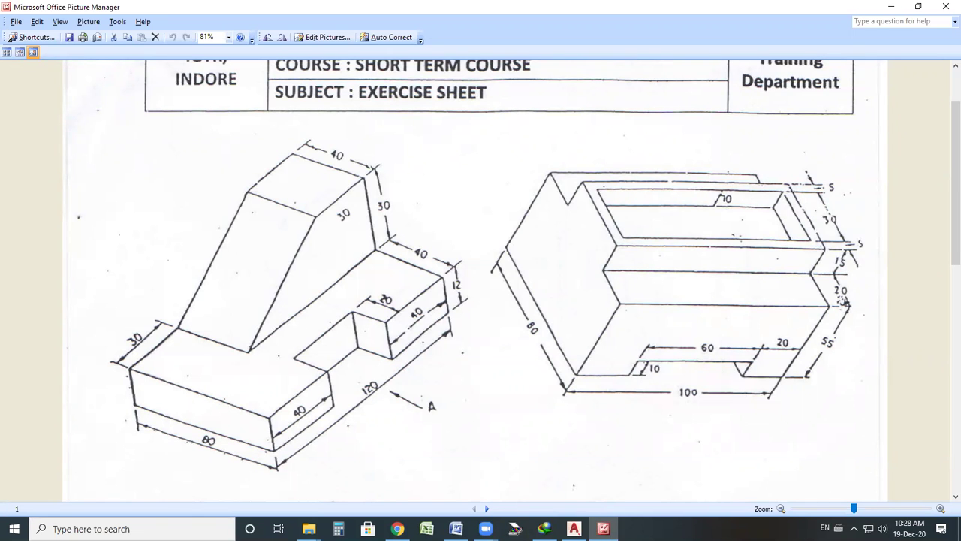
{"action": "key", "text": "alt+Tab"}
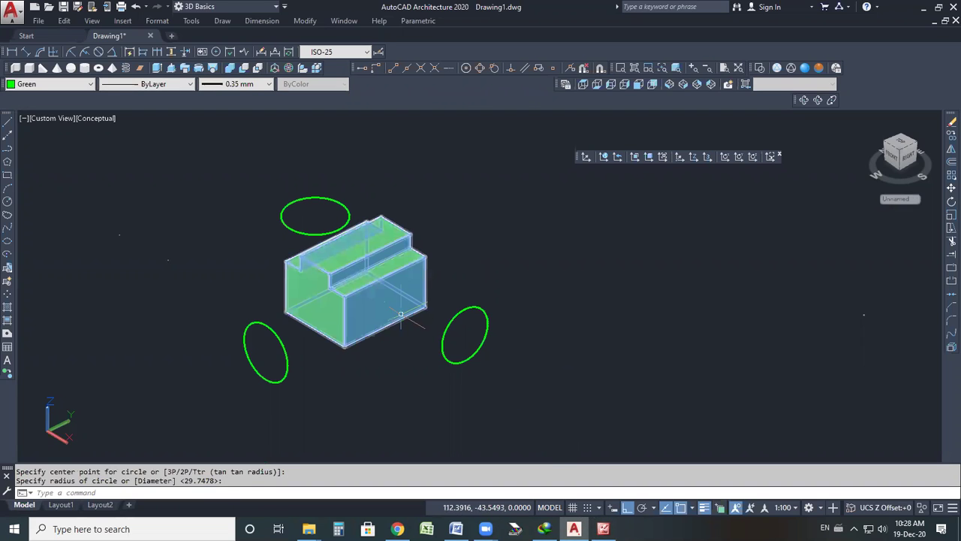
{"action": "left_click", "coordinate": [308, 232]}
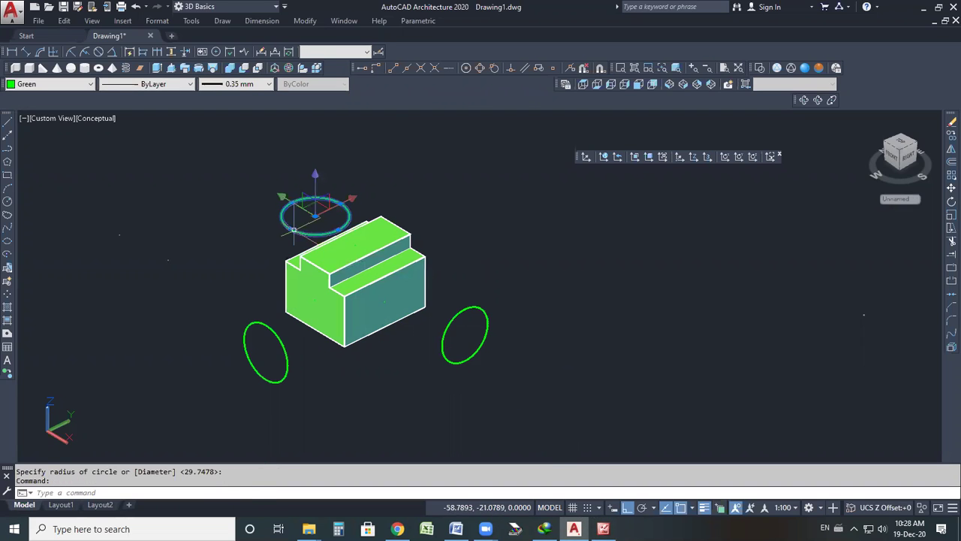
{"action": "left_click", "coordinate": [253, 325]}
{"action": "left_click", "coordinate": [258, 343]}
{"action": "left_click", "coordinate": [443, 343]}
{"action": "left_click", "coordinate": [408, 373]}
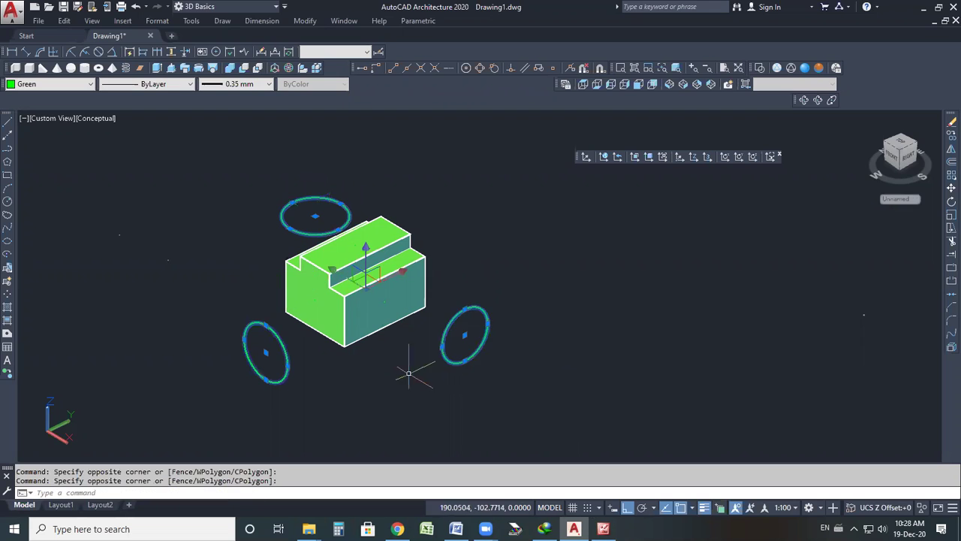
{"action": "key", "text": "Delete"}
Step: Realign the UCS to the solid's large long side face using the Face option and accept the orientation
{"action": "scroll", "coordinate": [373, 315], "scroll_direction": "up", "scroll_amount": 3}
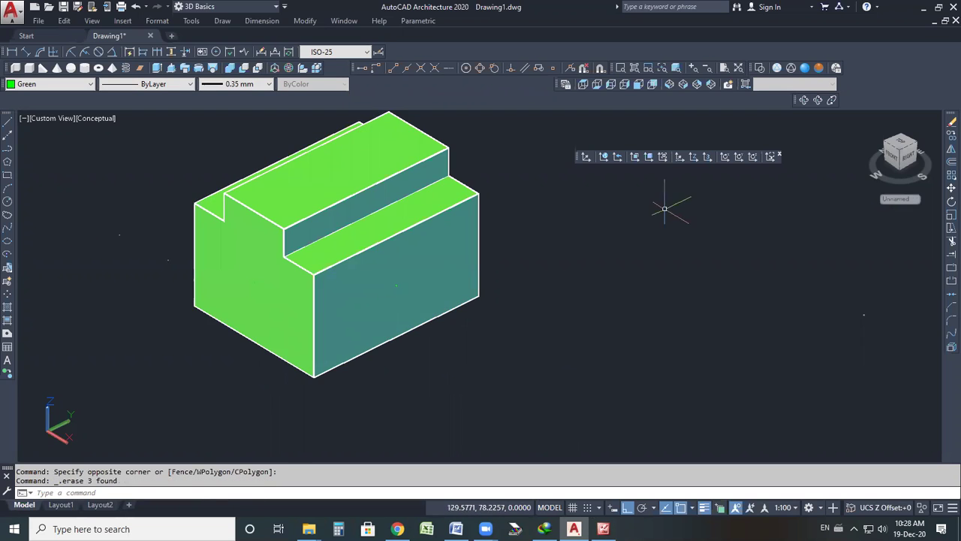
{"action": "left_click", "coordinate": [635, 159]}
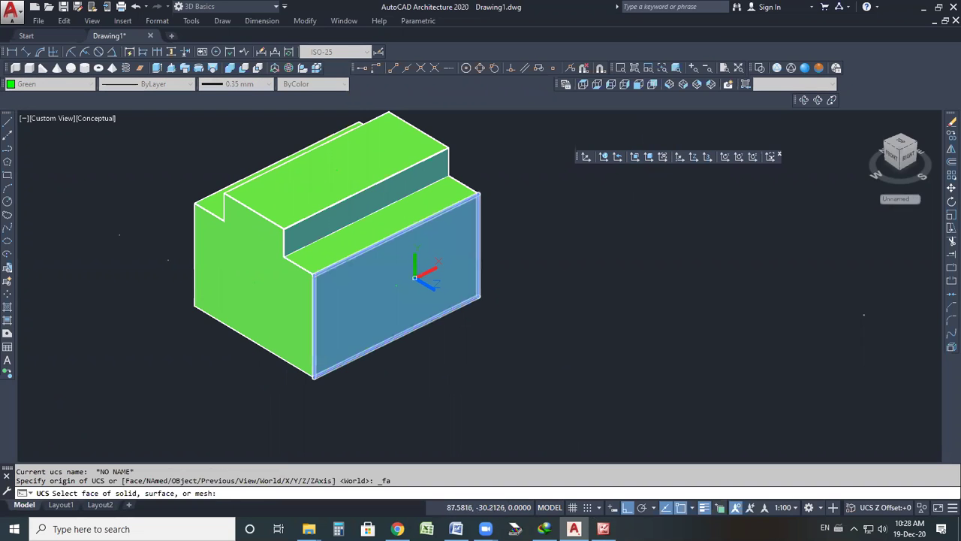
{"action": "left_click", "coordinate": [415, 278]}
{"action": "key", "text": "Return"}
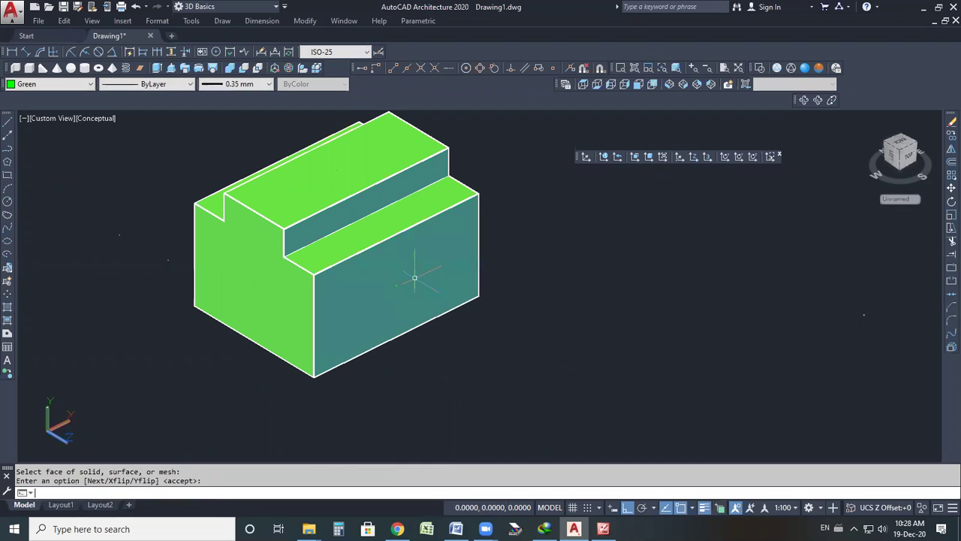
Step: Check the bottom notch's dimensions on the exercise sheet and draw a 60 by 10 rectangle in the empty space beside the solid
{"action": "scroll", "coordinate": [337, 328], "scroll_direction": "down", "scroll_amount": 2}
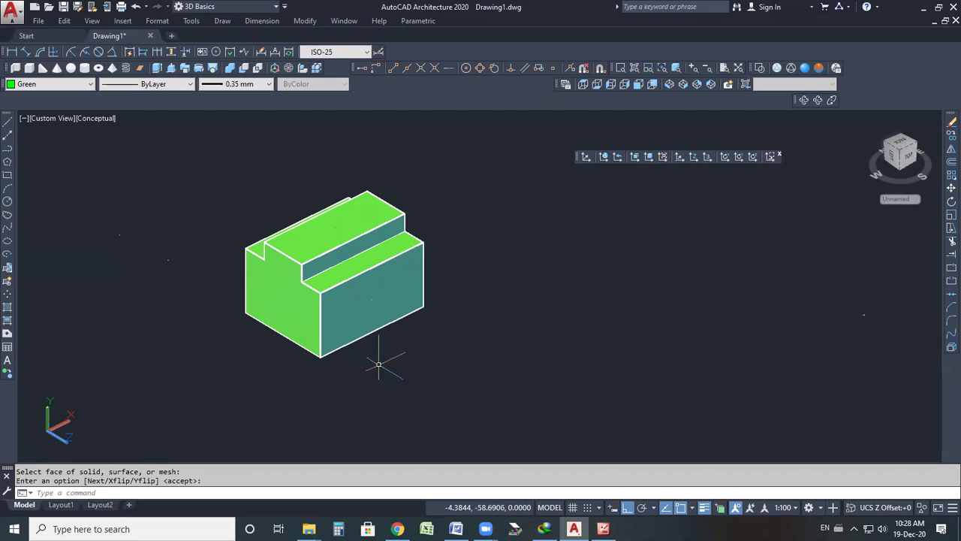
{"action": "scroll", "coordinate": [379, 364], "scroll_direction": "up", "scroll_amount": 5}
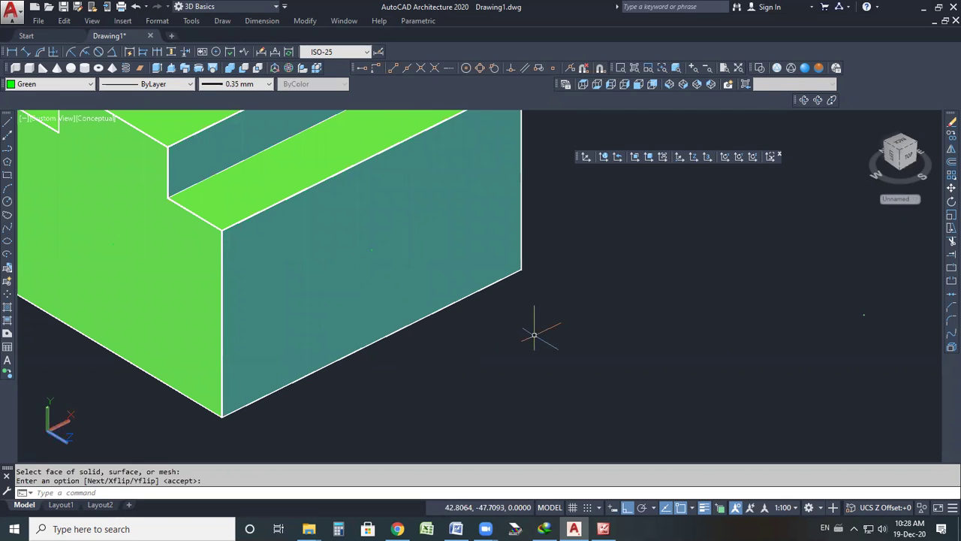
{"action": "scroll", "coordinate": [318, 372], "scroll_direction": "down", "scroll_amount": 2}
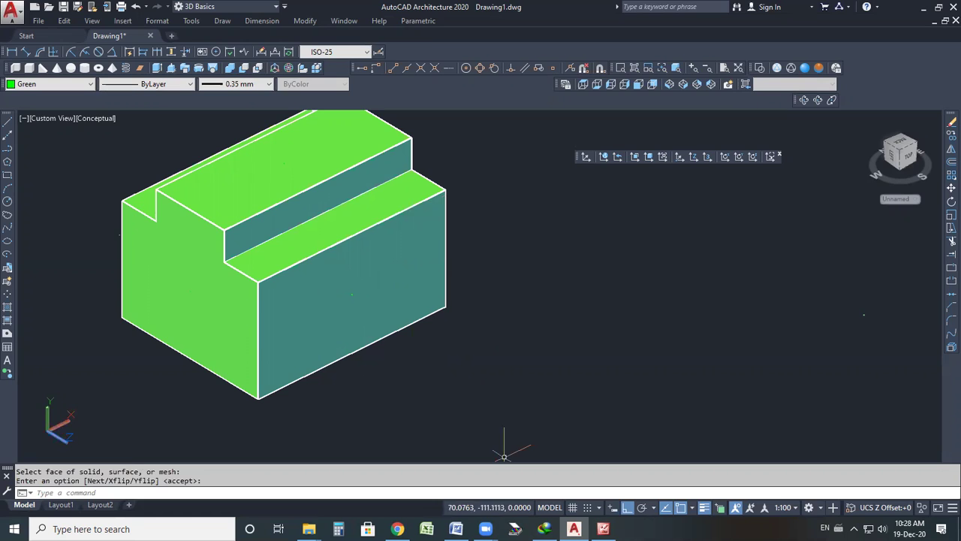
{"action": "left_click", "coordinate": [603, 528]}
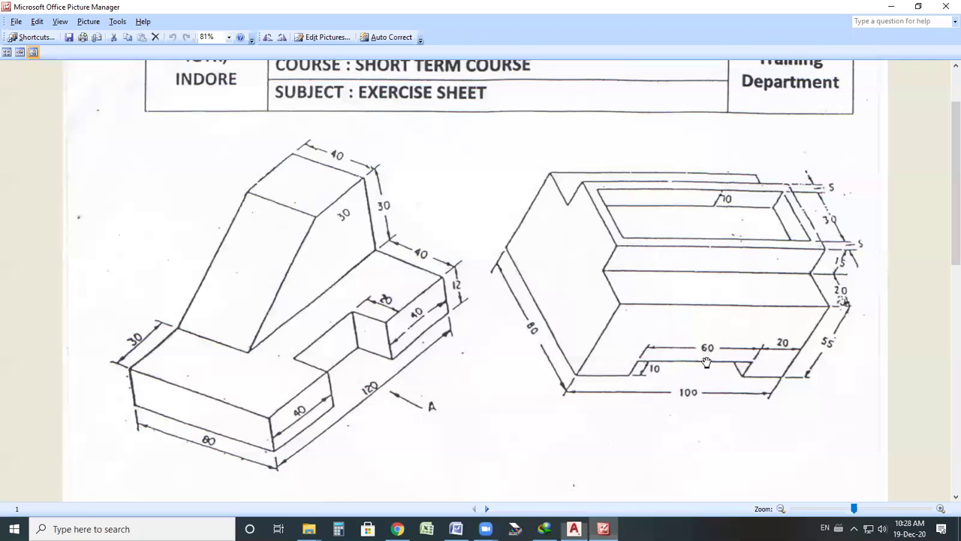
{"action": "left_click", "coordinate": [574, 528]}
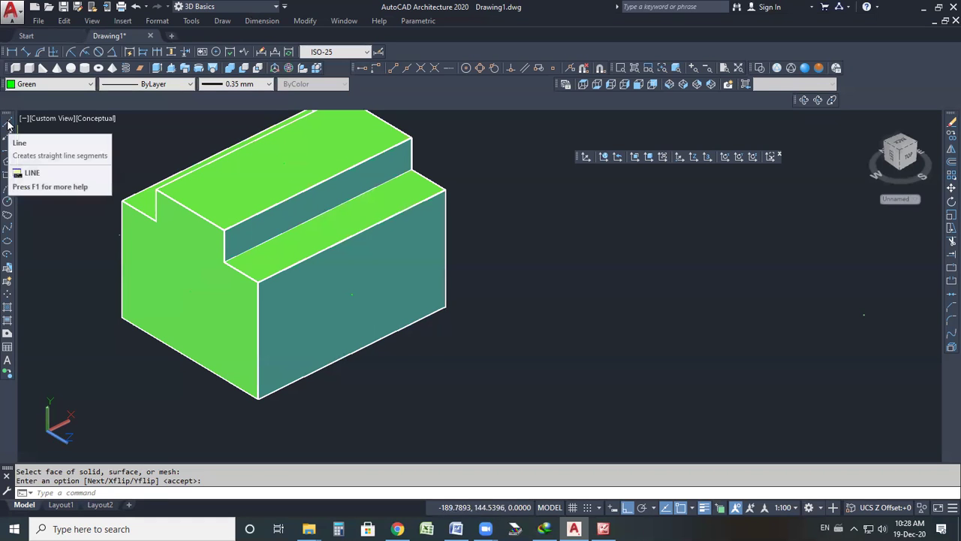
{"action": "left_click", "coordinate": [8, 177]}
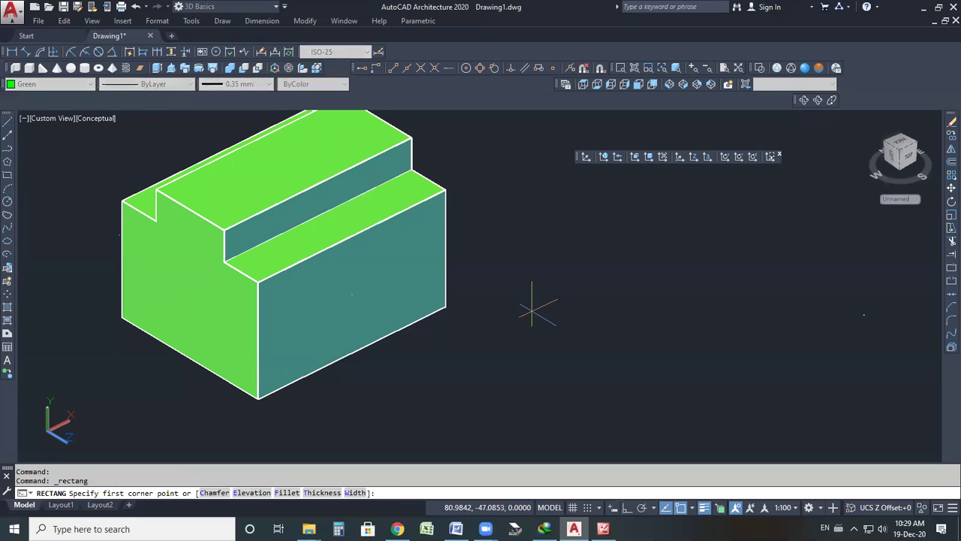
{"action": "left_click", "coordinate": [602, 365]}
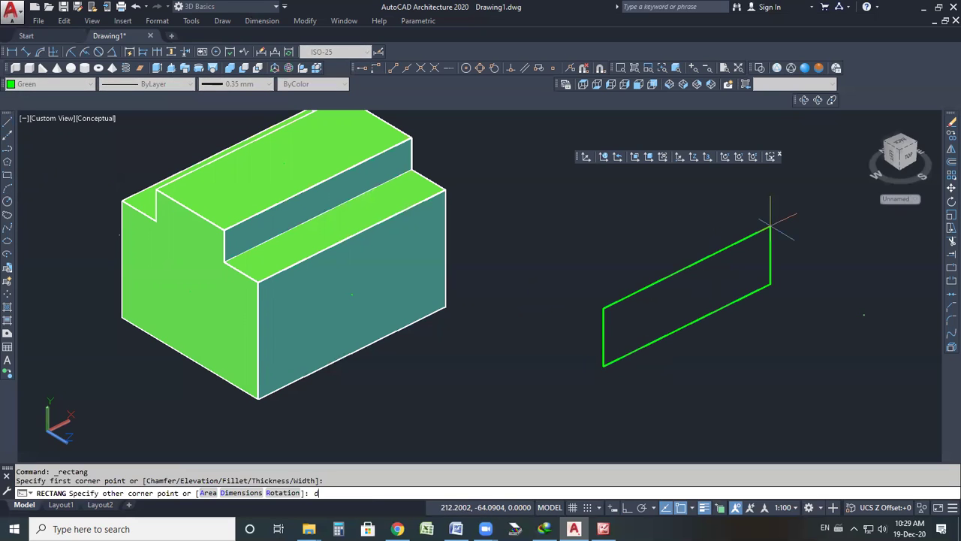
{"action": "key", "text": "Return"}
{"action": "key", "text": "Return"}
{"action": "key", "text": "Return"}
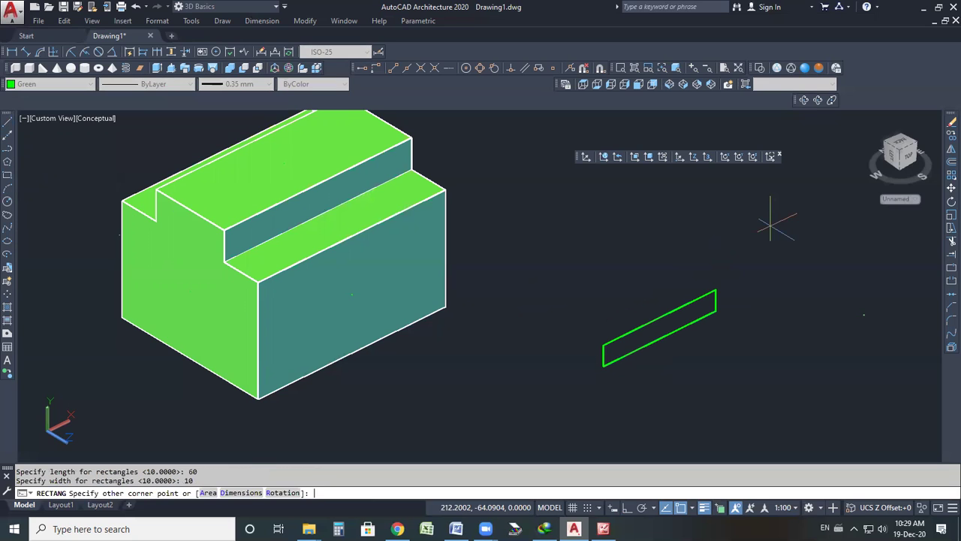
{"action": "left_click", "coordinate": [776, 226]}
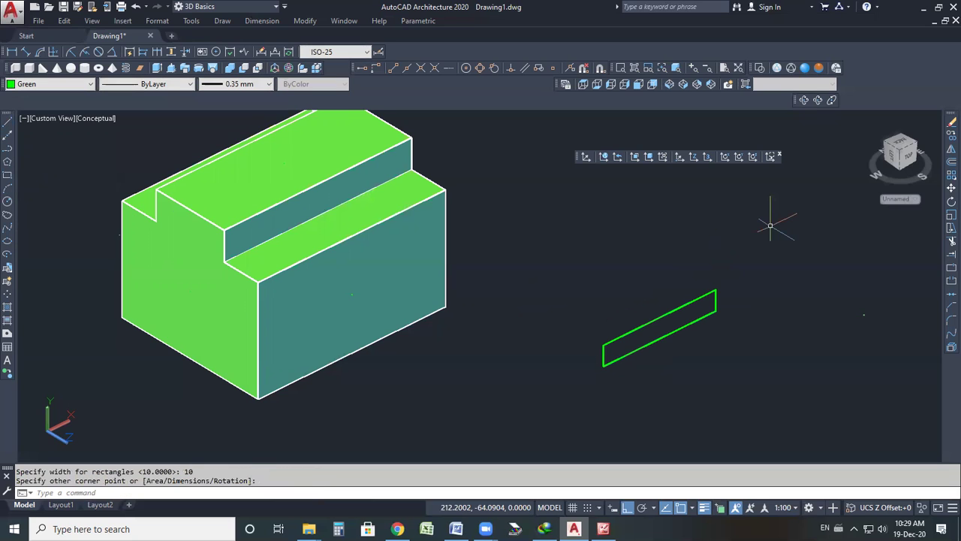
Step: Switch to the 2D Wireframe visual style and make Red the colour of both the rectangle and new objects
{"action": "left_click", "coordinate": [761, 68]}
{"action": "left_click", "coordinate": [622, 338]}
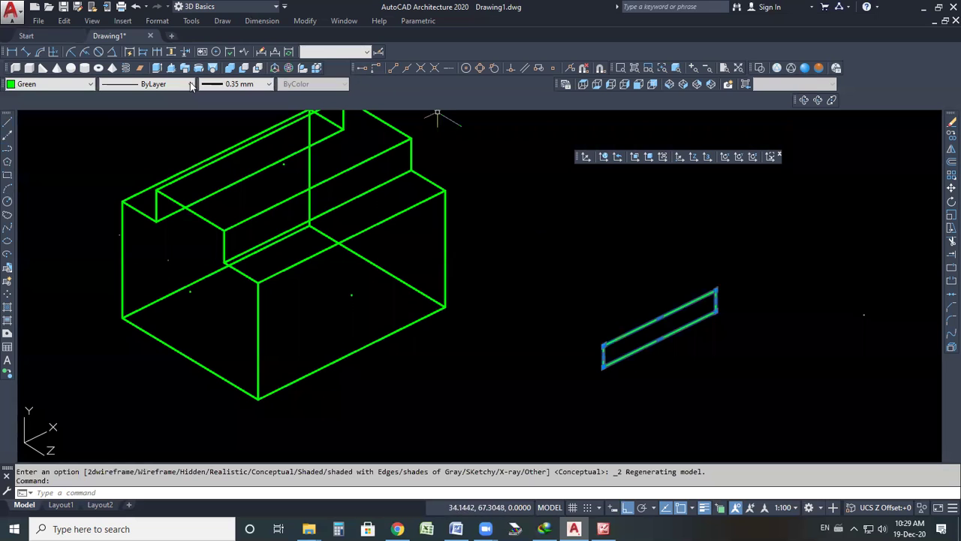
{"action": "left_click", "coordinate": [88, 83]}
{"action": "left_click", "coordinate": [31, 109]}
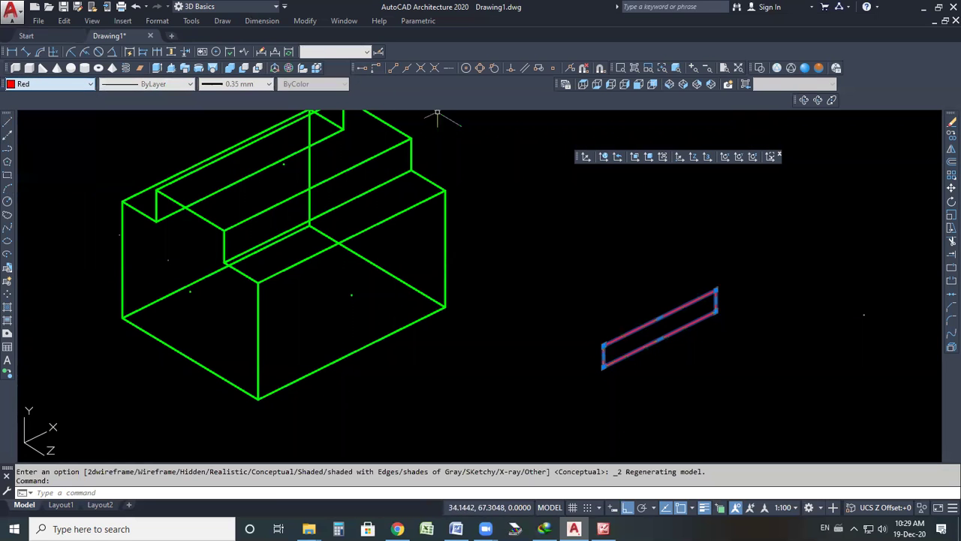
{"action": "key", "text": "Escape"}
{"action": "key", "text": "Escape"}
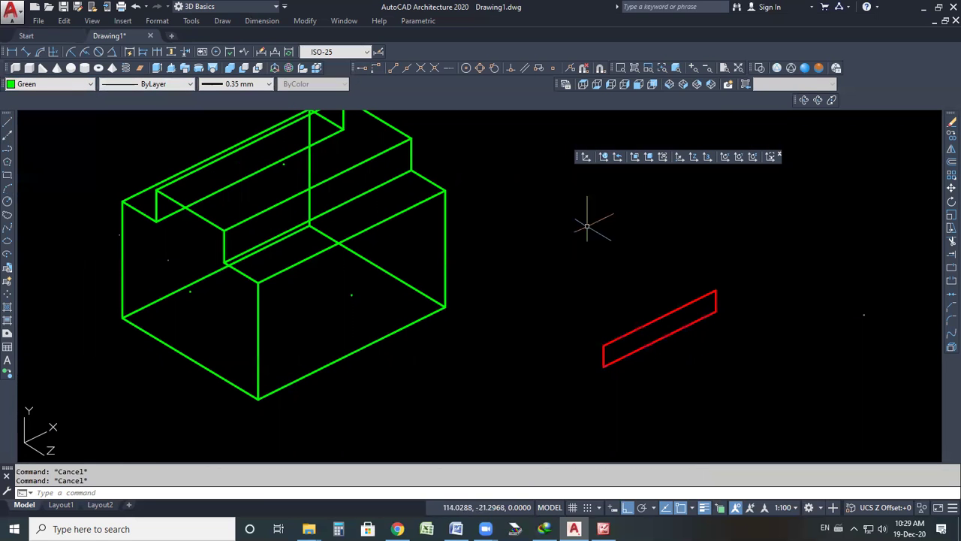
{"action": "left_click", "coordinate": [71, 86]}
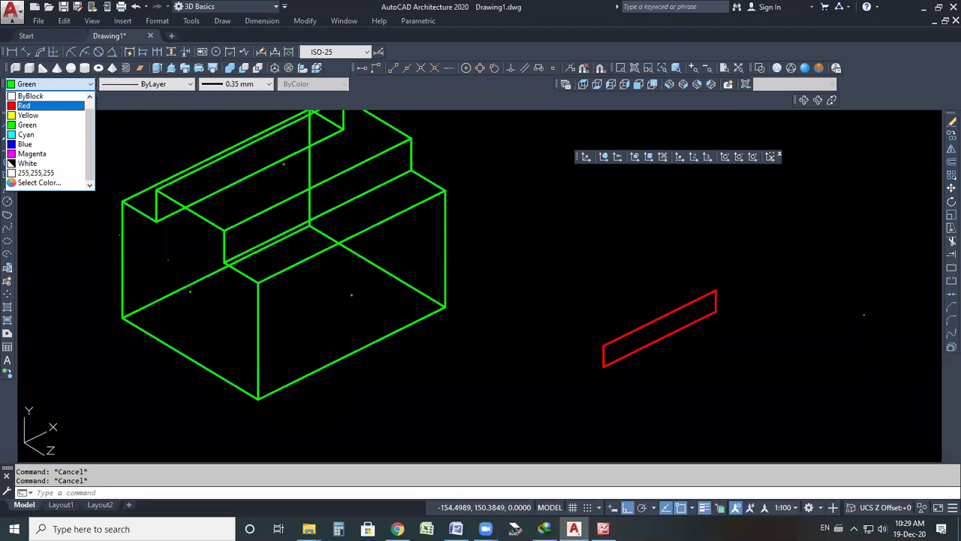
{"action": "left_click", "coordinate": [30, 106]}
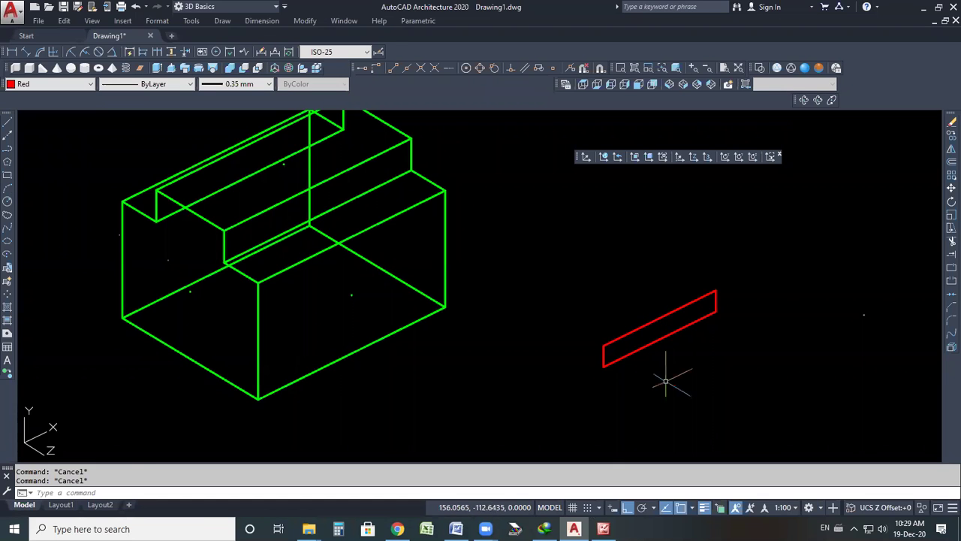
Step: Examine the exercise sheet's bottom notch dimensions to work out where the notch sits along the 100 long edge
{"action": "key", "text": "alt+Tab"}
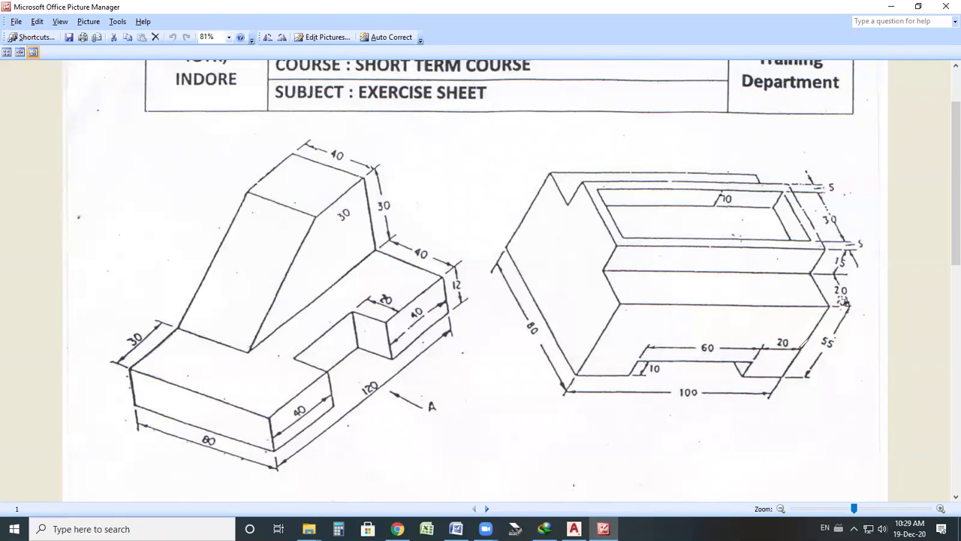
{"action": "left_click_drag", "start_coordinate": [766, 347], "coordinate": [802, 349]}
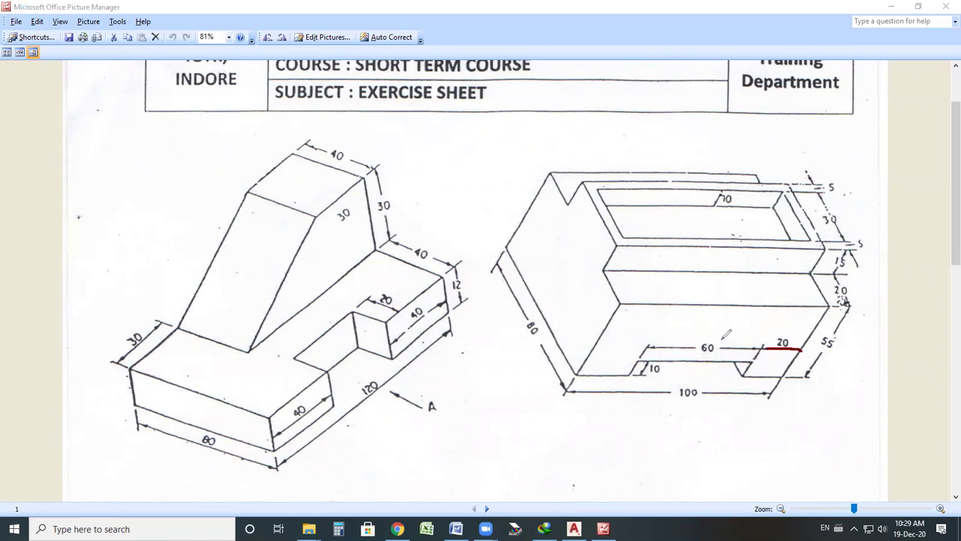
{"action": "mouse_move", "coordinate": [714, 350]}
{"action": "left_mouse_down"}
{"action": "mouse_move", "coordinate": [778, 323]}
{"action": "mouse_move", "coordinate": [779, 337]}
{"action": "left_mouse_up"}
{"action": "mouse_move", "coordinate": [727, 272]}
{"action": "left_mouse_down"}
{"action": "mouse_move", "coordinate": [728, 304]}
{"action": "mouse_move", "coordinate": [742, 308]}
{"action": "mouse_move", "coordinate": [772, 280]}
{"action": "left_mouse_up"}
{"action": "mouse_move", "coordinate": [638, 360]}
{"action": "left_mouse_down"}
{"action": "mouse_move", "coordinate": [593, 354]}
{"action": "mouse_move", "coordinate": [631, 325]}
{"action": "left_mouse_up"}
{"action": "left_click_drag", "start_coordinate": [732, 265], "coordinate": [696, 411]}
{"action": "mouse_move", "coordinate": [587, 371]}
{"action": "left_mouse_down"}
{"action": "mouse_move", "coordinate": [766, 380]}
{"action": "mouse_move", "coordinate": [751, 359]}
{"action": "mouse_move", "coordinate": [772, 358]}
{"action": "left_mouse_up"}
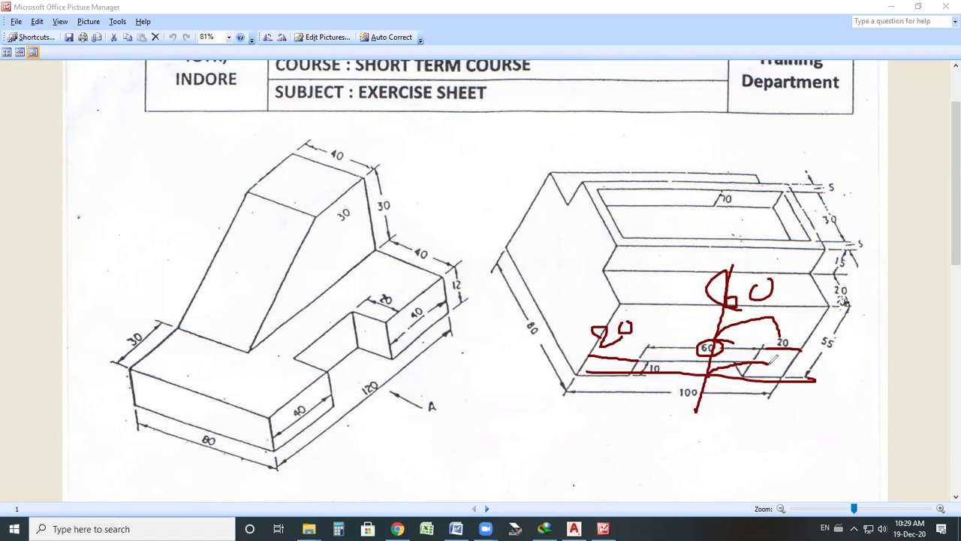
{"action": "left_click_drag", "start_coordinate": [698, 369], "coordinate": [637, 367]}
{"action": "mouse_move", "coordinate": [704, 366]}
{"action": "left_mouse_down"}
{"action": "mouse_move", "coordinate": [715, 385]}
{"action": "mouse_move", "coordinate": [702, 384]}
{"action": "mouse_move", "coordinate": [726, 366]}
{"action": "left_mouse_up"}
{"action": "key", "text": "ctrl+z"}
{"action": "key", "text": "ctrl+z"}
{"action": "key", "text": "ctrl+z"}
{"action": "key", "text": "ctrl+z"}
{"action": "key", "text": "ctrl+z"}
{"action": "key", "text": "ctrl+z"}
{"action": "key", "text": "ctrl+z"}
{"action": "key", "text": "ctrl+z"}
{"action": "key", "text": "ctrl+z"}
{"action": "key", "text": "ctrl+z"}
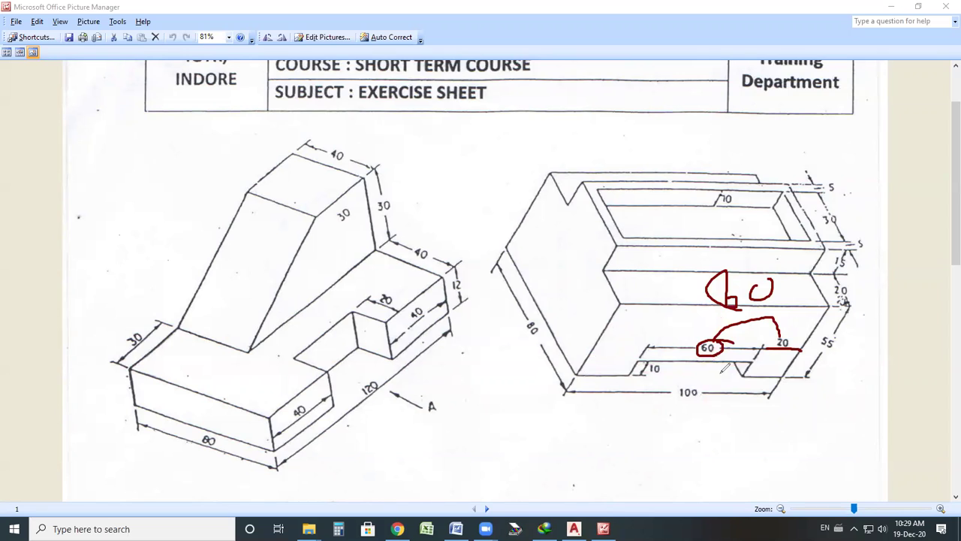
{"action": "mouse_move", "coordinate": [686, 368]}
{"action": "left_mouse_down"}
{"action": "mouse_move", "coordinate": [703, 389]}
{"action": "mouse_move", "coordinate": [680, 391]}
{"action": "left_mouse_up"}
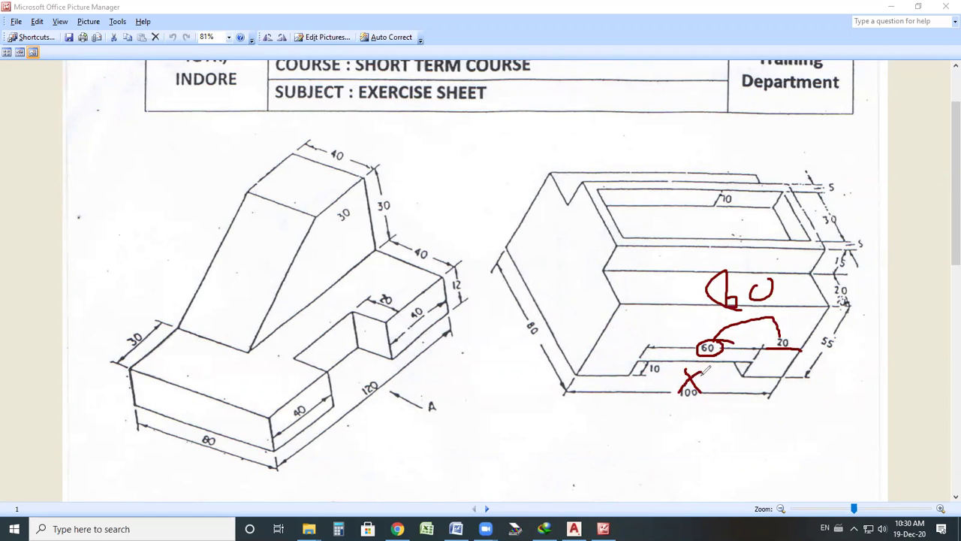
{"action": "mouse_move", "coordinate": [692, 373]}
{"action": "left_mouse_down"}
{"action": "mouse_move", "coordinate": [774, 376]}
{"action": "mouse_move", "coordinate": [751, 358]}
{"action": "mouse_move", "coordinate": [638, 353]}
{"action": "mouse_move", "coordinate": [688, 385]}
{"action": "left_mouse_up"}
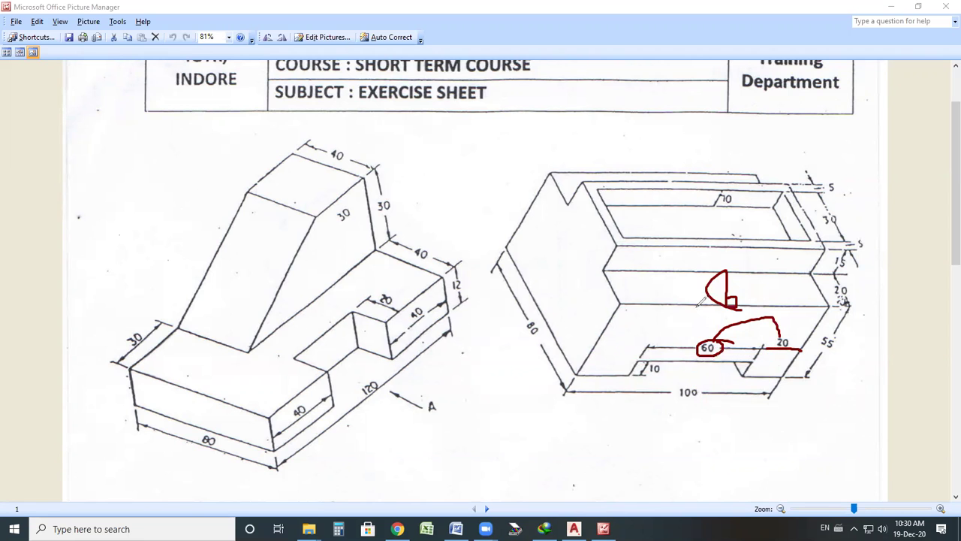
Step: Move the red rectangle, with Ortho off, from its lower long edge's midpoint to the midpoint of the solid's lower front long edge
{"action": "left_click", "coordinate": [574, 529]}
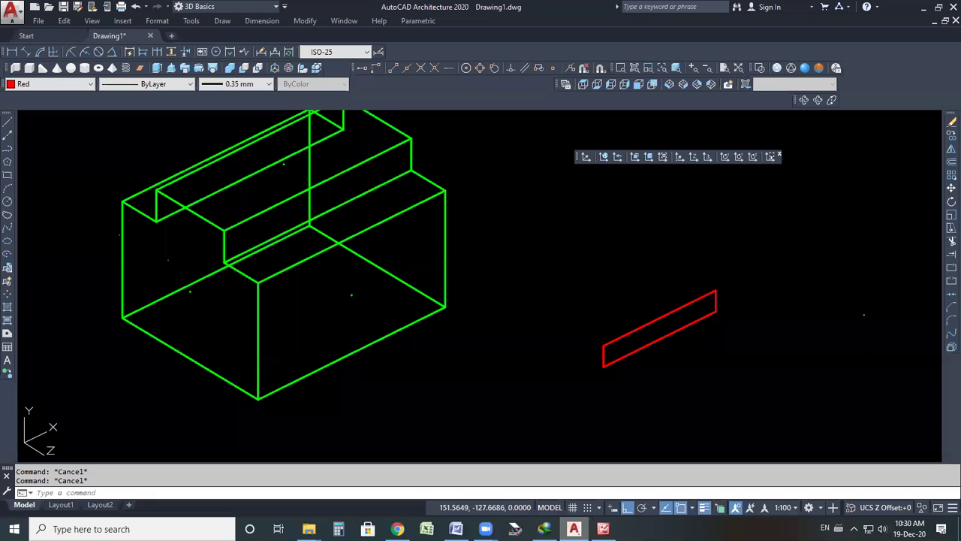
{"action": "scroll", "coordinate": [722, 337], "scroll_direction": "up", "scroll_amount": 2}
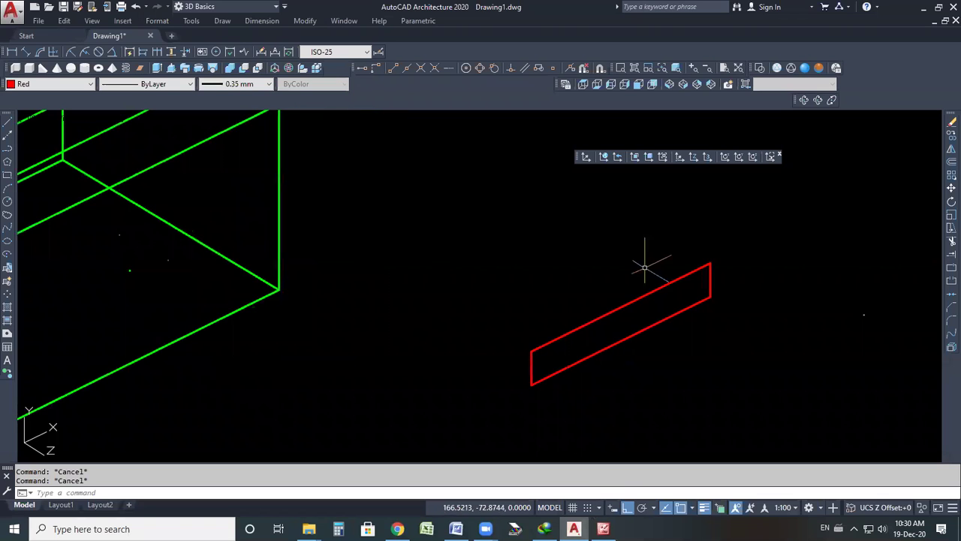
{"action": "left_click", "coordinate": [951, 187]}
{"action": "left_click", "coordinate": [627, 337]}
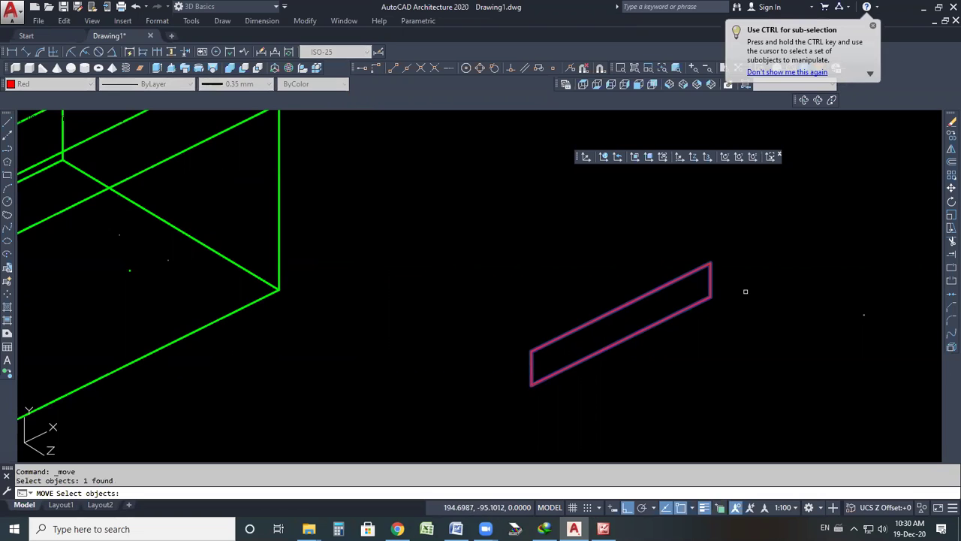
{"action": "key", "text": "Return"}
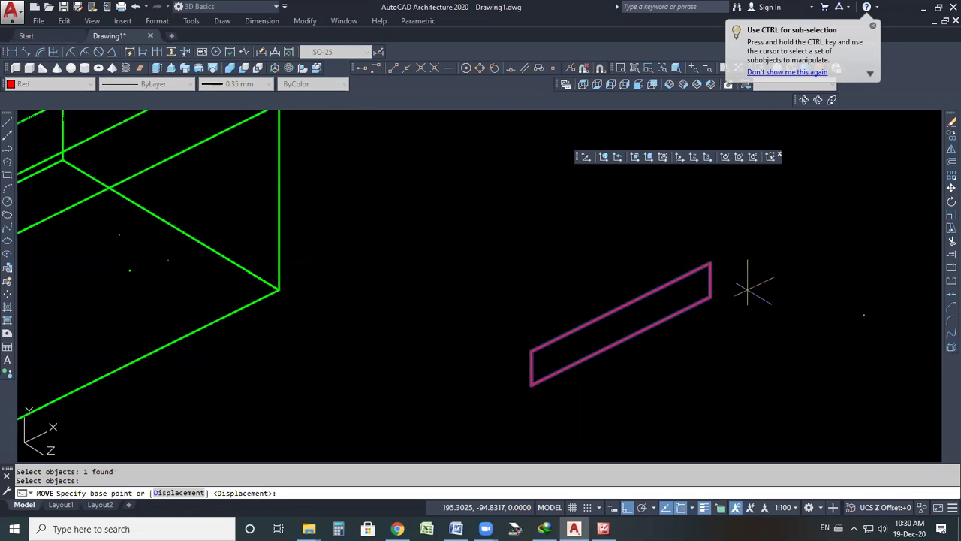
{"action": "scroll", "coordinate": [673, 353], "scroll_direction": "up", "scroll_amount": 4}
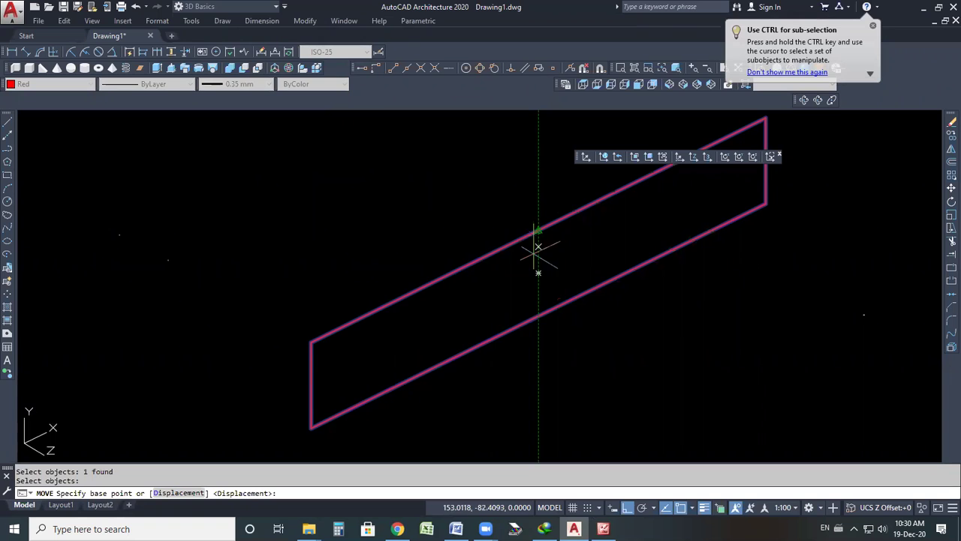
{"action": "left_click", "coordinate": [539, 318]}
{"action": "scroll", "coordinate": [634, 278], "scroll_direction": "down", "scroll_amount": 3}
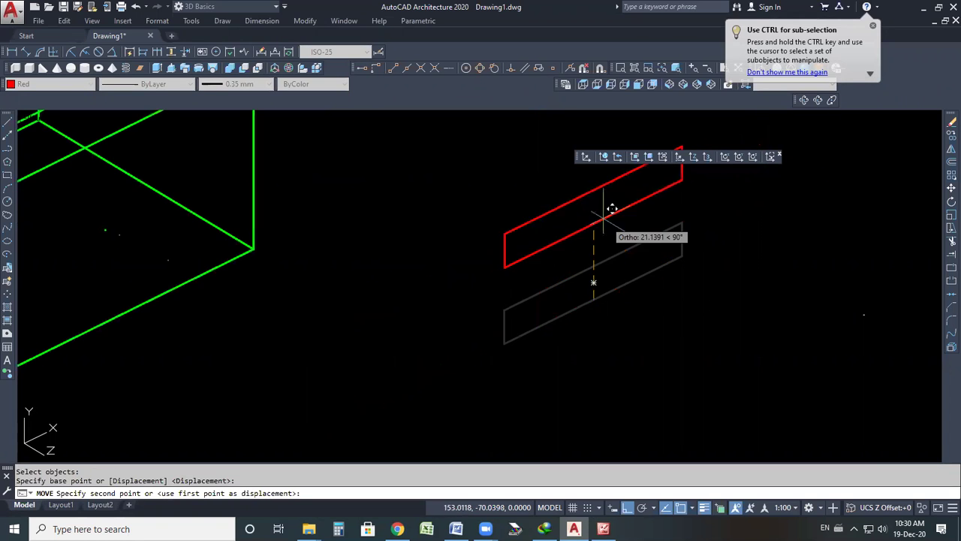
{"action": "scroll", "coordinate": [586, 189], "scroll_direction": "down", "scroll_amount": 2}
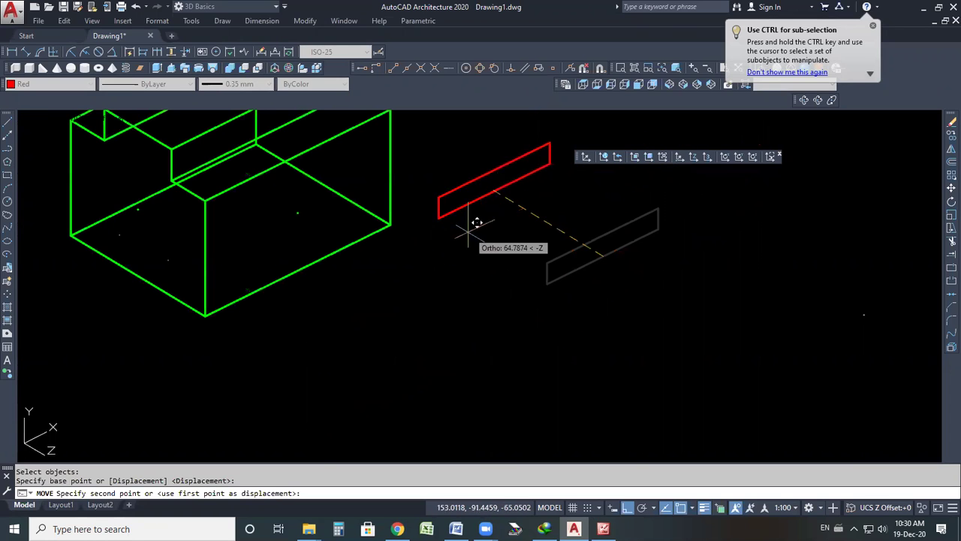
{"action": "left_click", "coordinate": [630, 509]}
{"action": "scroll", "coordinate": [353, 301], "scroll_direction": "up", "scroll_amount": 2}
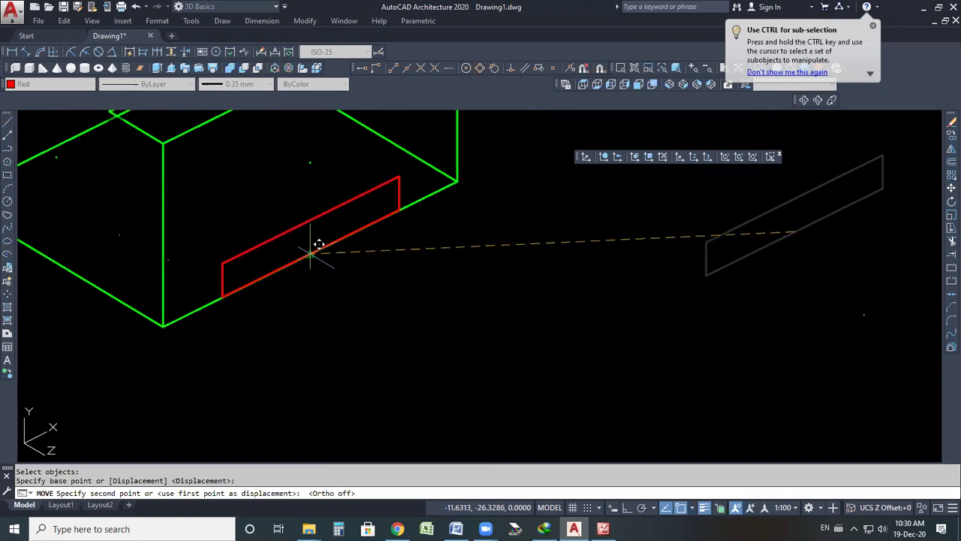
{"action": "left_click", "coordinate": [312, 256]}
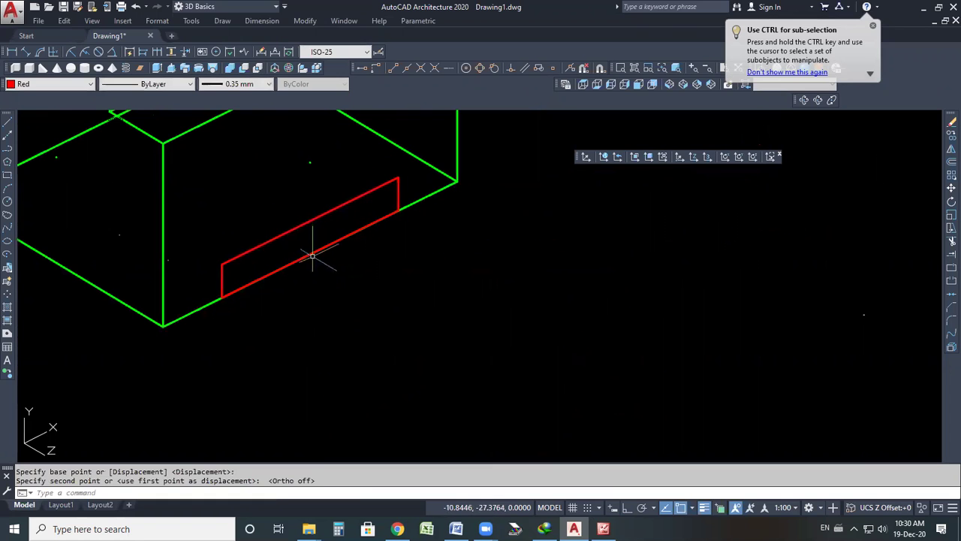
{"action": "scroll", "coordinate": [465, 241], "scroll_direction": "down", "scroll_amount": 3}
{"action": "scroll", "coordinate": [437, 209], "scroll_direction": "up", "scroll_amount": 2}
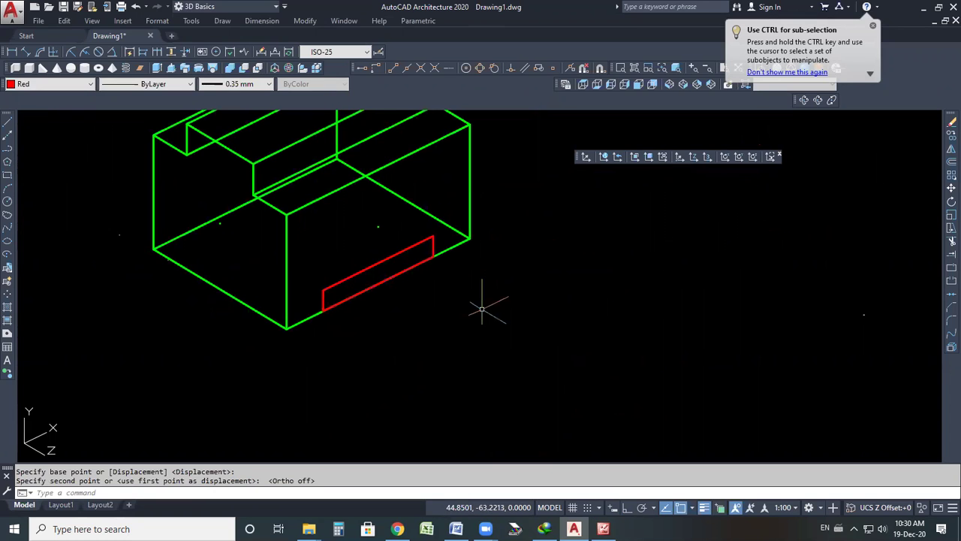
{"action": "scroll", "coordinate": [468, 325], "scroll_direction": "up", "scroll_amount": 2}
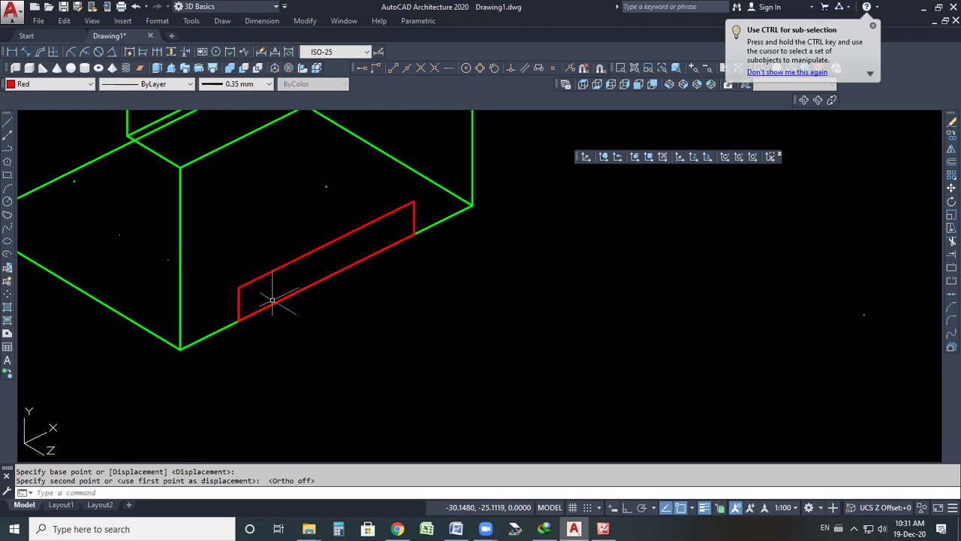
{"action": "scroll", "coordinate": [489, 293], "scroll_direction": "down", "scroll_amount": 5}
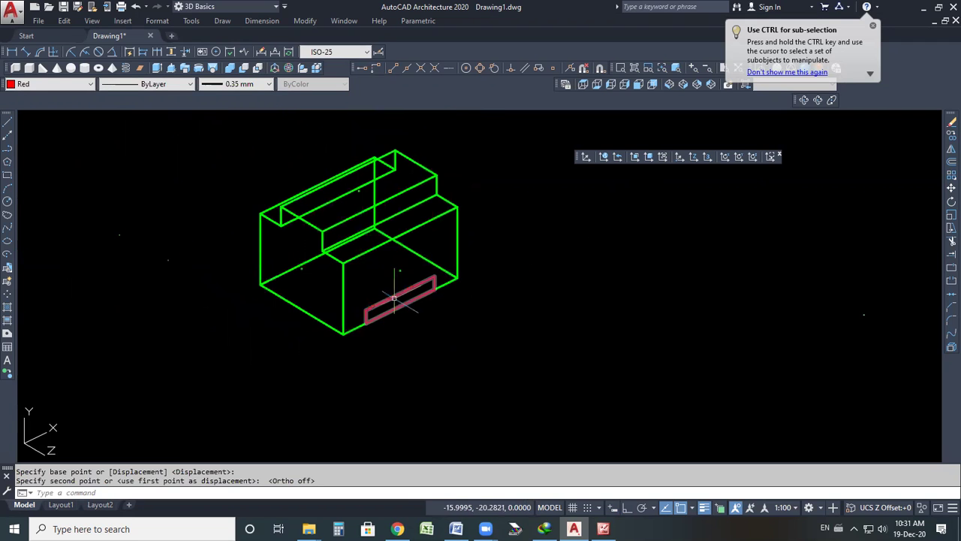
{"action": "scroll", "coordinate": [393, 299], "scroll_direction": "up", "scroll_amount": 2}
{"action": "scroll", "coordinate": [560, 270], "scroll_direction": "down", "scroll_amount": 2}
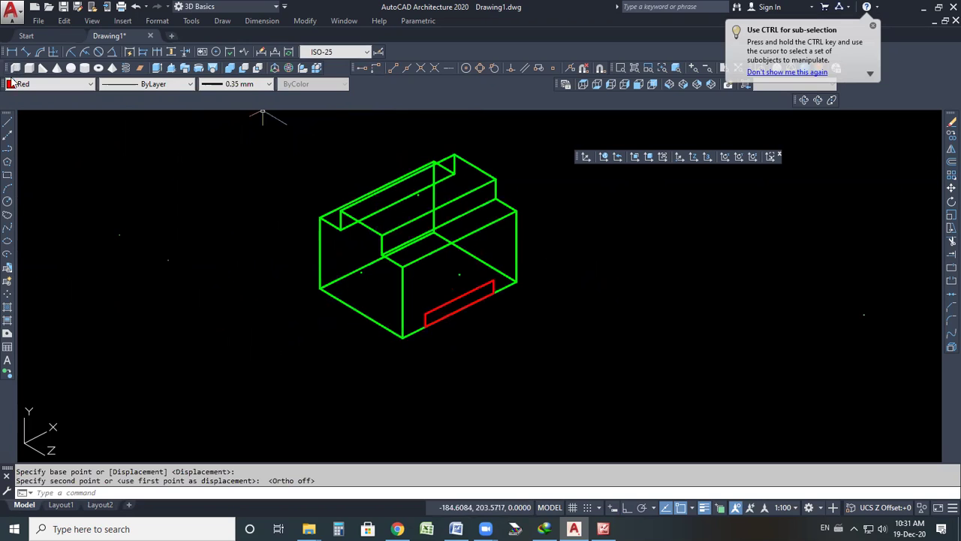
Step: Dock the Modeling toolbar in the row directly above the drawing area, beside the orbit tools
{"action": "left_click_drag", "start_coordinate": [23, 69], "coordinate": [482, 124]}
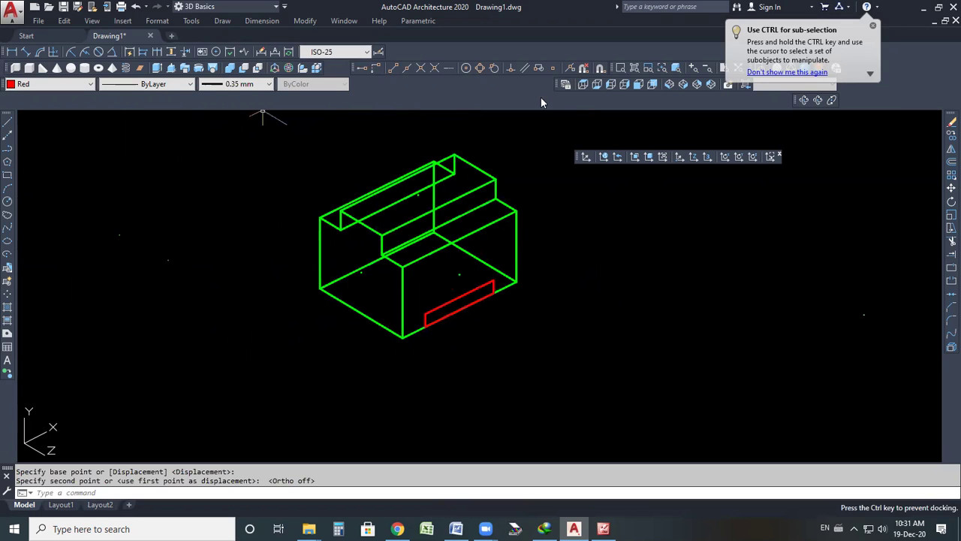
{"action": "left_click_drag", "start_coordinate": [445, 99], "coordinate": [445, 98]}
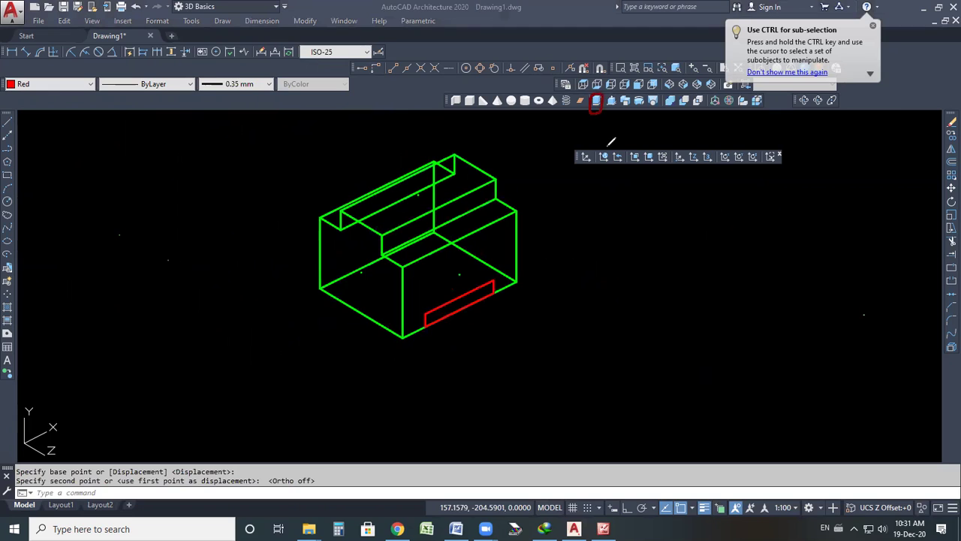
{"action": "mouse_move", "coordinate": [613, 233]}
{"action": "left_mouse_down"}
{"action": "mouse_move", "coordinate": [623, 266]}
{"action": "mouse_move", "coordinate": [691, 262]}
{"action": "mouse_move", "coordinate": [665, 275]}
{"action": "mouse_move", "coordinate": [710, 261]}
{"action": "mouse_move", "coordinate": [708, 237]}
{"action": "mouse_move", "coordinate": [758, 235]}
{"action": "mouse_move", "coordinate": [811, 188]}
{"action": "mouse_move", "coordinate": [814, 208]}
{"action": "mouse_move", "coordinate": [801, 225]}
{"action": "mouse_move", "coordinate": [862, 187]}
{"action": "left_mouse_up"}
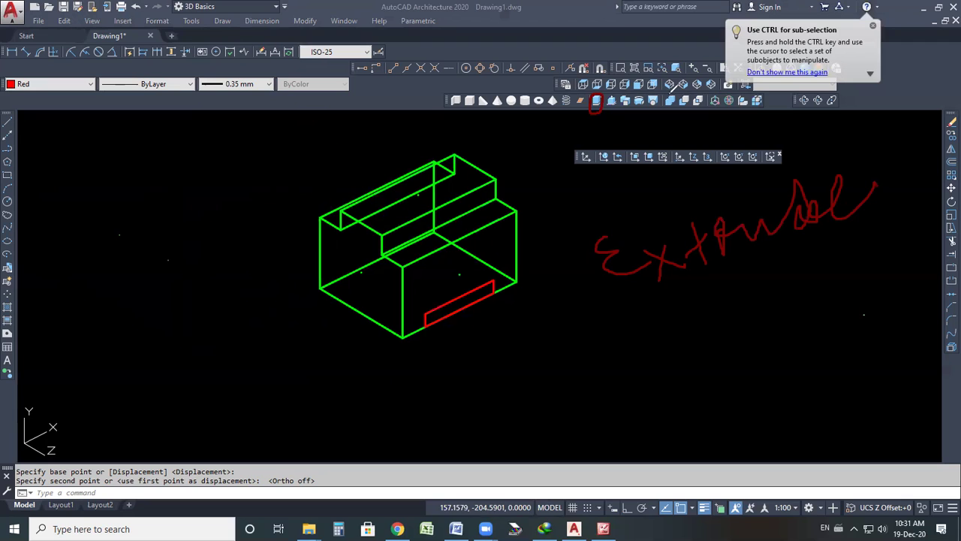
{"action": "mouse_move", "coordinate": [671, 93]}
{"action": "left_mouse_down"}
{"action": "mouse_move", "coordinate": [666, 111]}
{"action": "mouse_move", "coordinate": [677, 97]}
{"action": "mouse_move", "coordinate": [702, 124]}
{"action": "mouse_move", "coordinate": [760, 109]}
{"action": "left_mouse_up"}
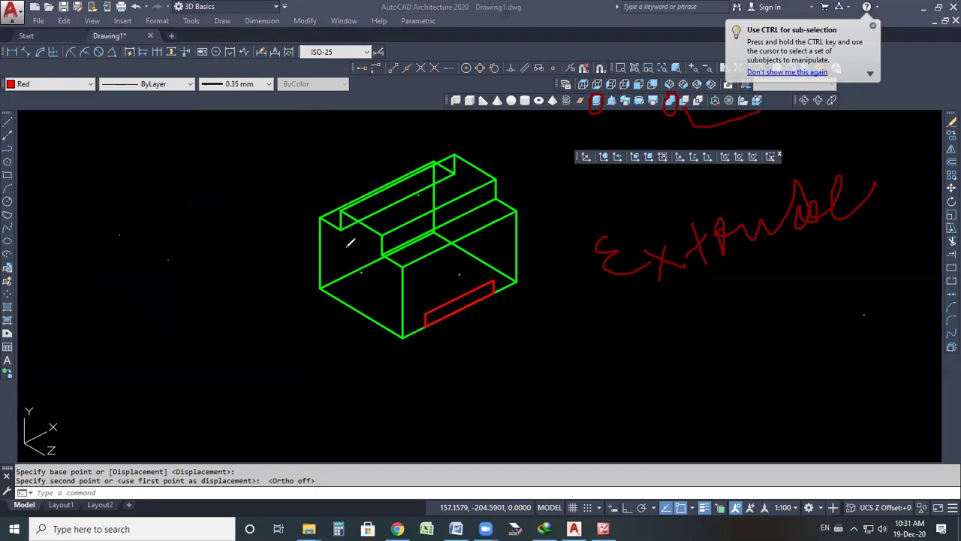
{"action": "mouse_move", "coordinate": [691, 112]}
{"action": "left_mouse_down"}
{"action": "mouse_move", "coordinate": [706, 129]}
{"action": "mouse_move", "coordinate": [758, 117]}
{"action": "left_mouse_up"}
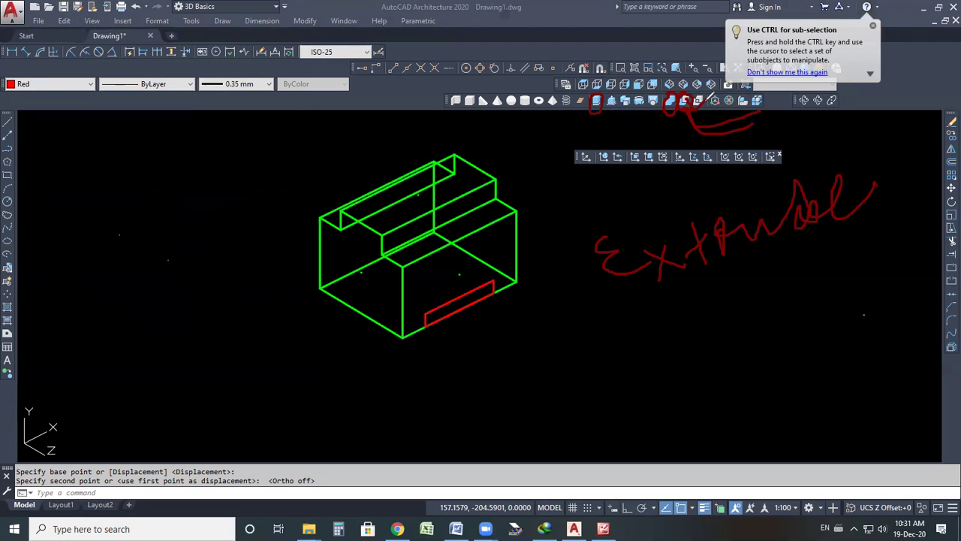
{"action": "key", "text": "ctrl+z"}
{"action": "key", "text": "ctrl+z"}
{"action": "key", "text": "ctrl+z"}
{"action": "key", "text": "ctrl+z"}
{"action": "key", "text": "ctrl+z"}
{"action": "key", "text": "ctrl+z"}
{"action": "key", "text": "ctrl+z"}
{"action": "key", "text": "ctrl+z"}
{"action": "key", "text": "ctrl+z"}
{"action": "key", "text": "ctrl+z"}
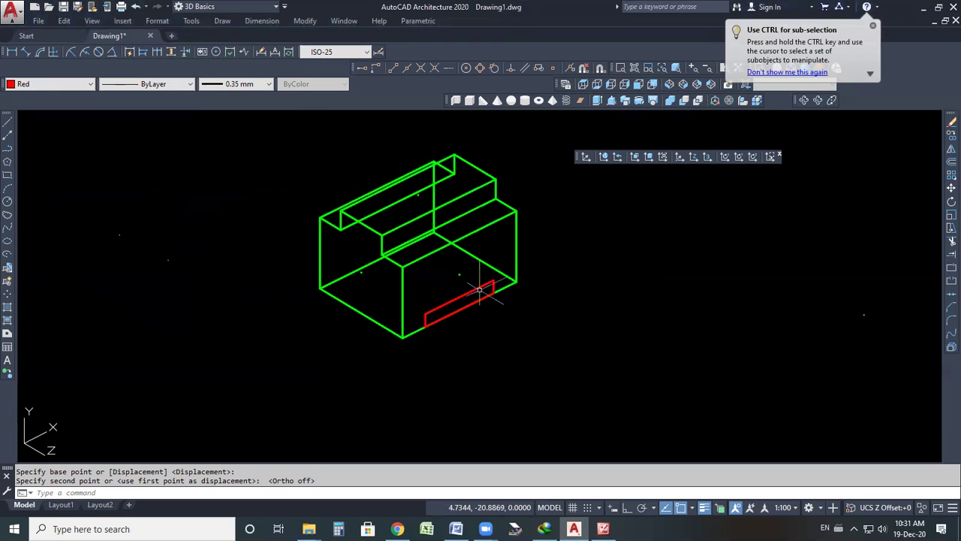
{"action": "left_click", "coordinate": [598, 100]}
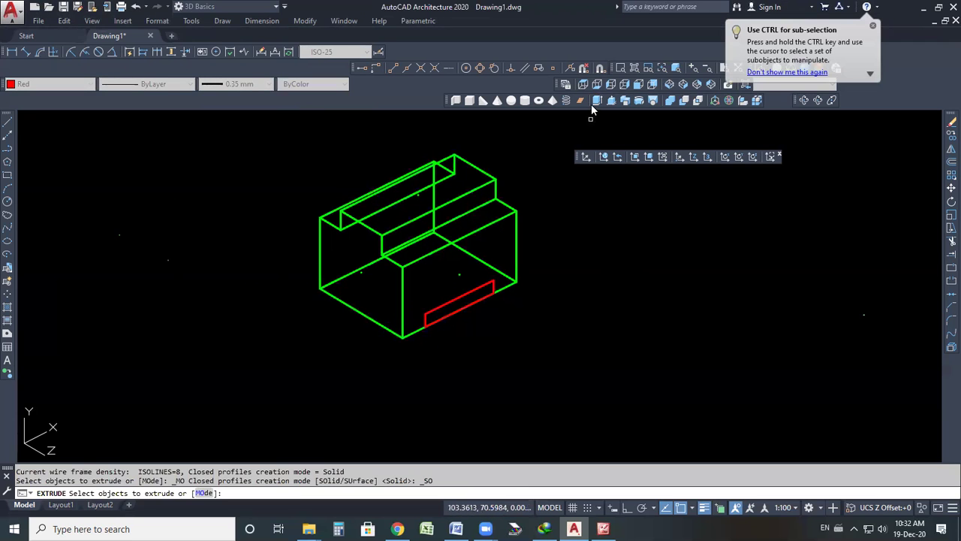
{"action": "right_click", "coordinate": [590, 247]}
{"action": "left_click", "coordinate": [620, 252]}
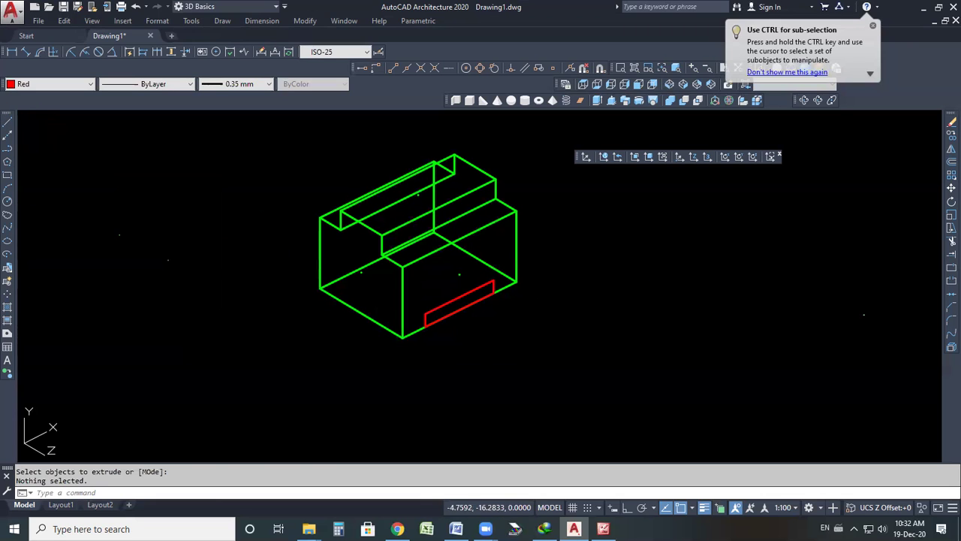
{"action": "key", "text": "Escape"}
{"action": "left_click", "coordinate": [469, 299]}
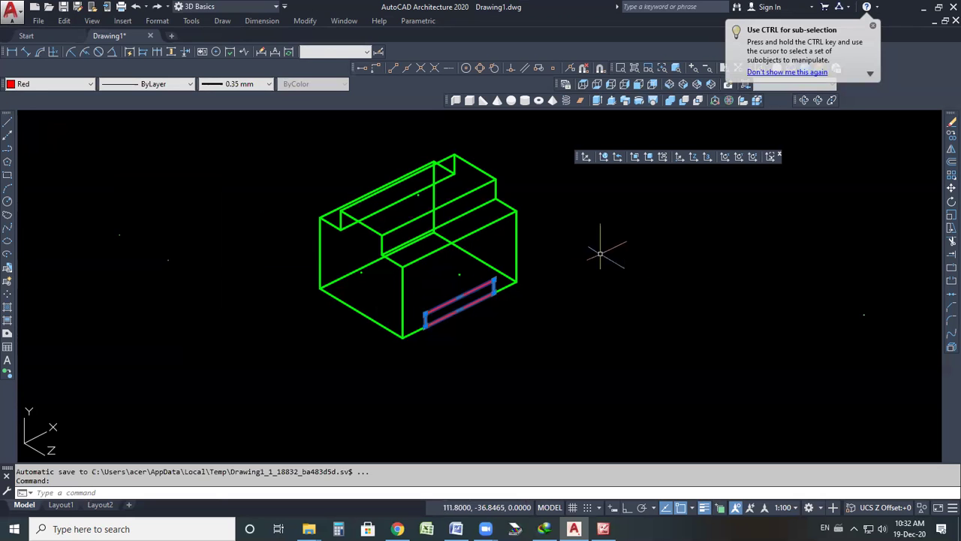
{"action": "key", "text": "Escape"}
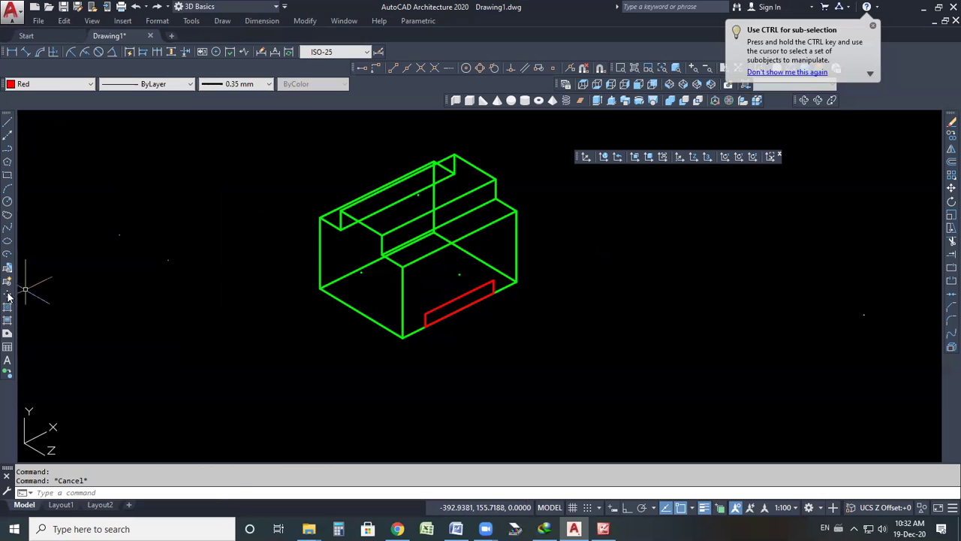
Step: Extrude the red rectangle freehand backwards through the green solid, well past its opposite long side
{"action": "left_click", "coordinate": [598, 100]}
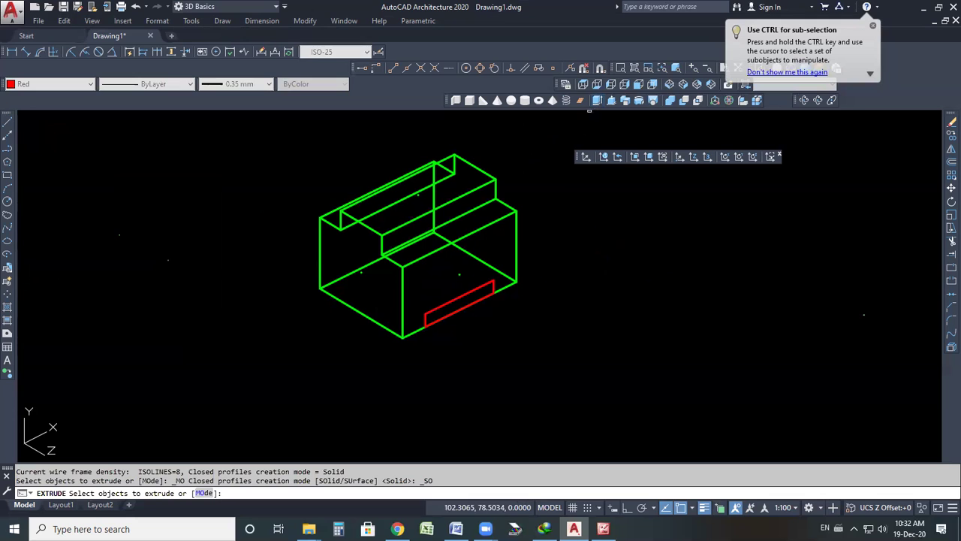
{"action": "left_click", "coordinate": [471, 294]}
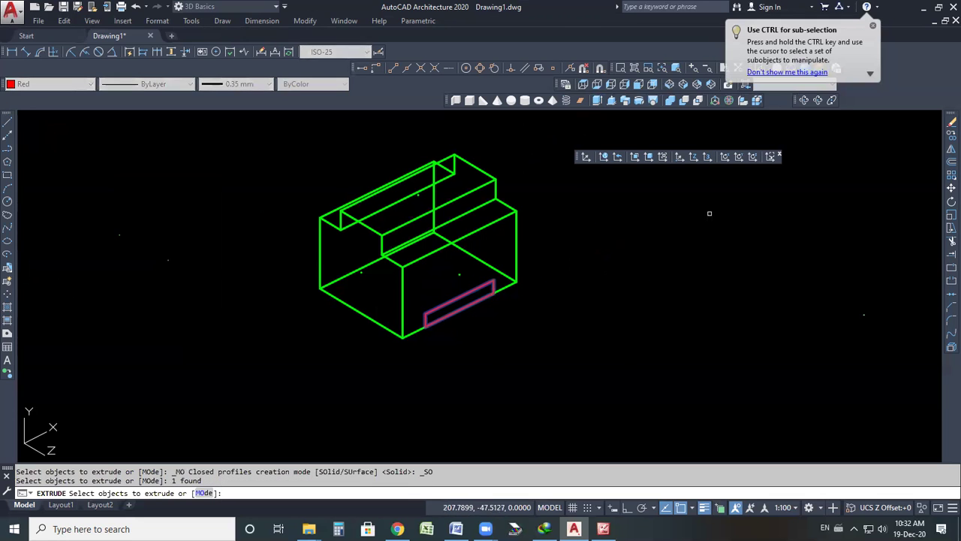
{"action": "key", "text": "Return"}
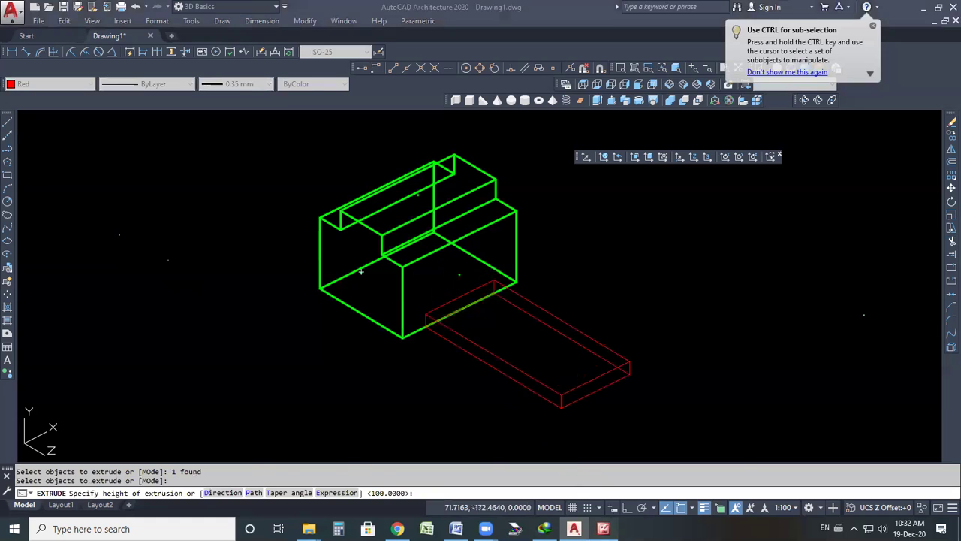
{"action": "left_click", "coordinate": [603, 529]}
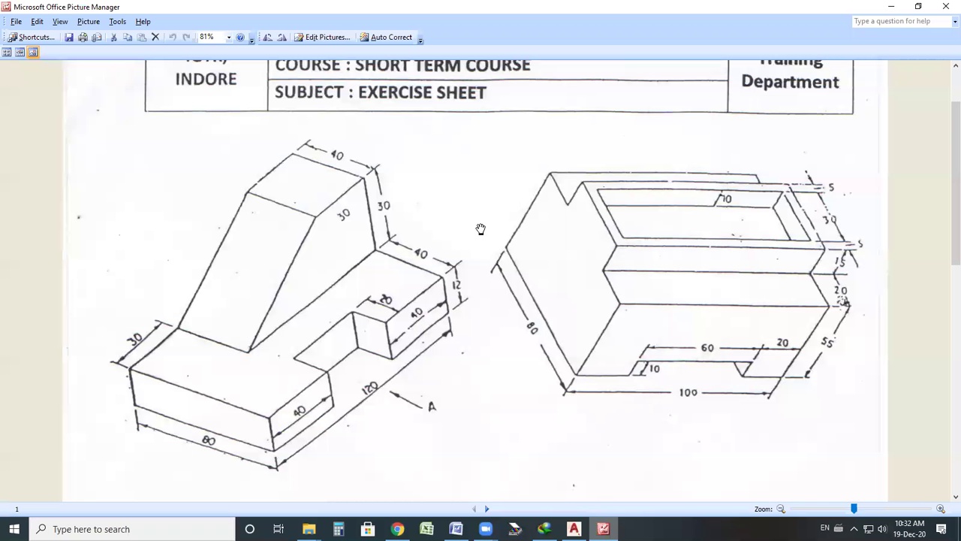
{"action": "left_click", "coordinate": [603, 529]}
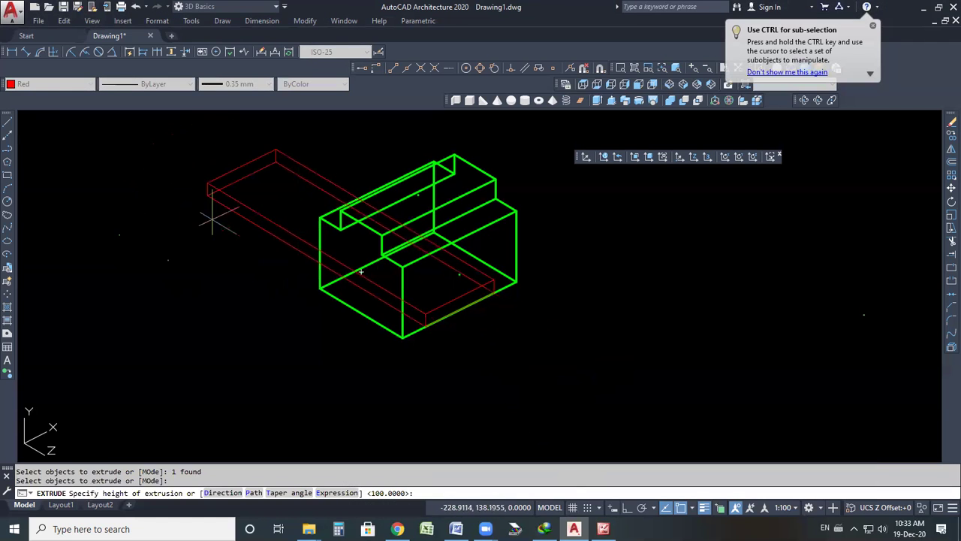
{"action": "key", "text": "Return"}
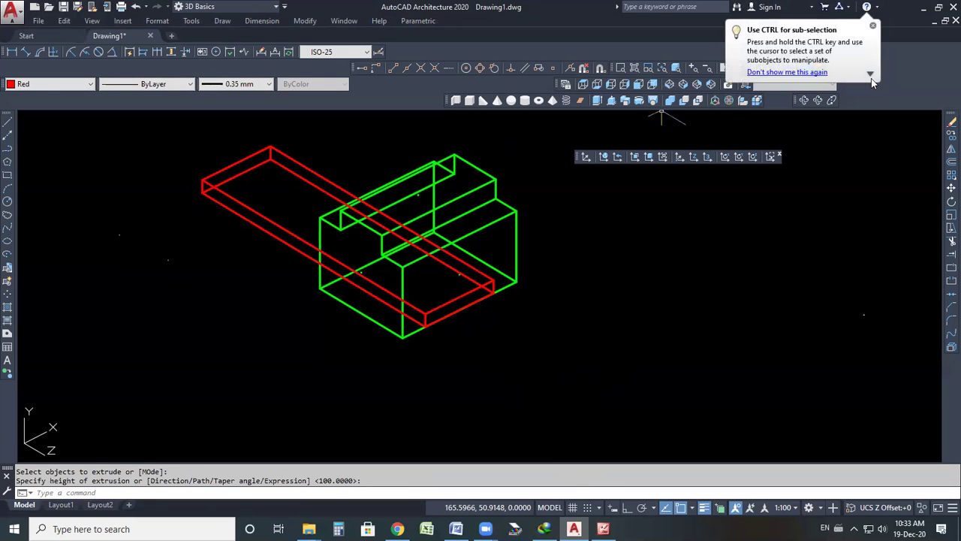
Step: Dismiss the sub-selection tip and switch the model to the Conceptual visual style
{"action": "left_click", "coordinate": [870, 75]}
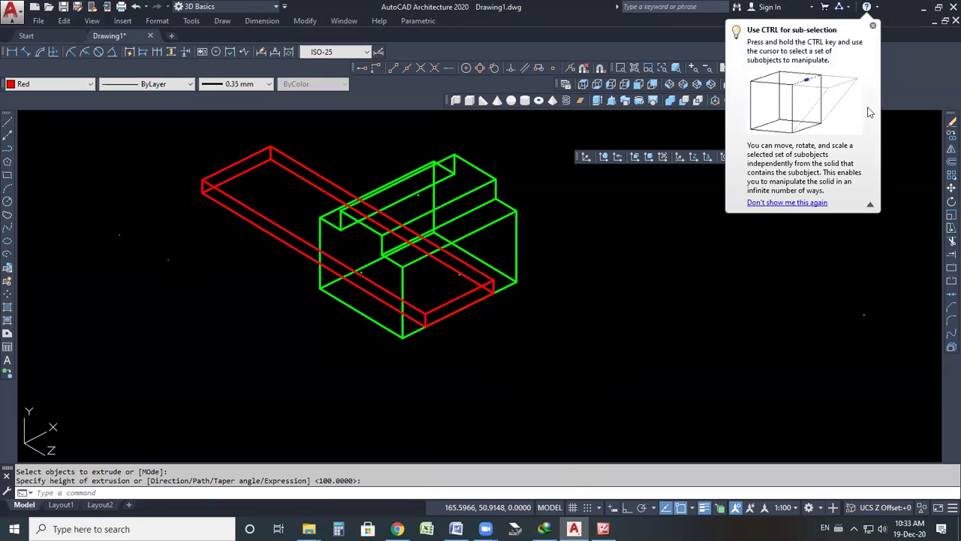
{"action": "left_click", "coordinate": [873, 26]}
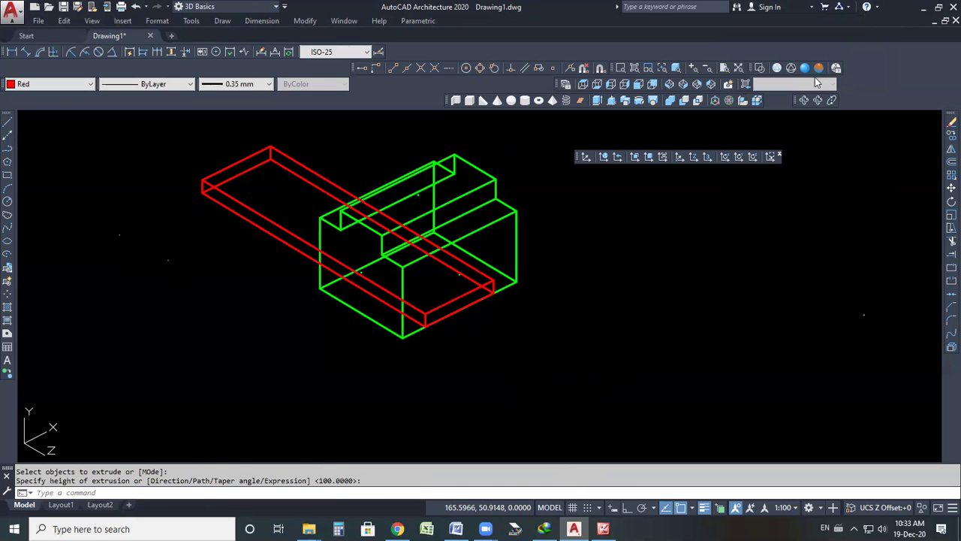
{"action": "left_click", "coordinate": [819, 68]}
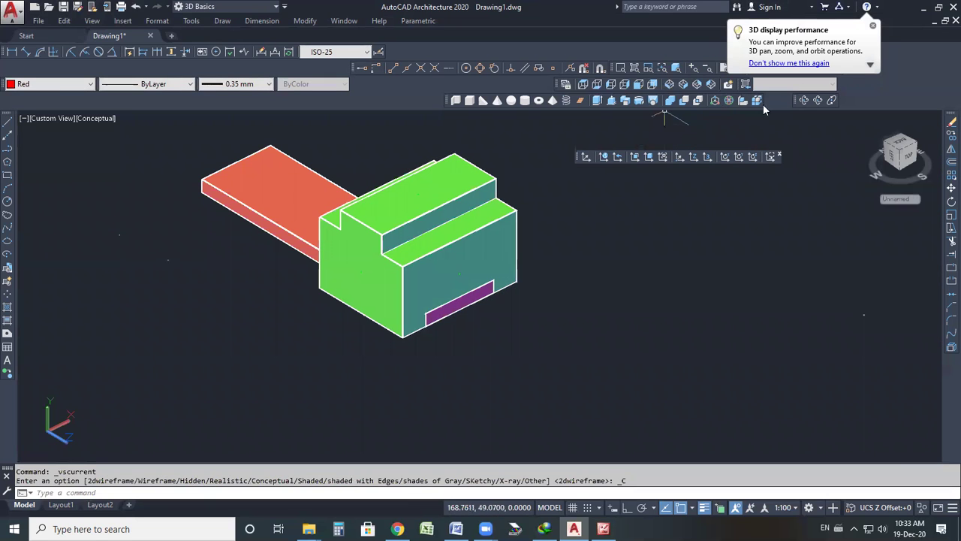
Step: Examine from several sides how the extruded red bar passes through the green solid
{"action": "left_click", "coordinate": [805, 100]}
{"action": "left_click_drag", "start_coordinate": [525, 318], "coordinate": [440, 265]}
{"action": "scroll", "coordinate": [437, 264], "scroll_direction": "up", "scroll_amount": 1}
{"action": "left_click_drag", "start_coordinate": [490, 226], "coordinate": [513, 315]}
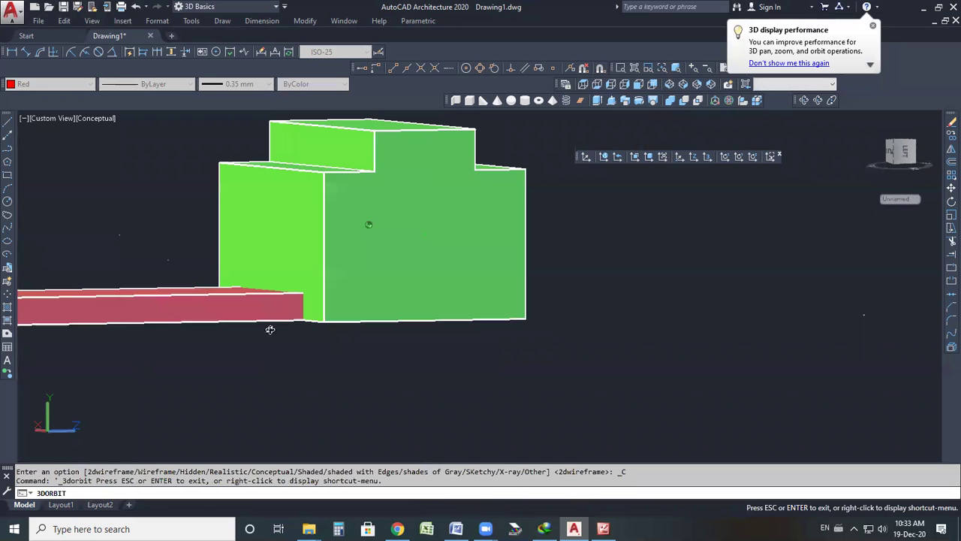
{"action": "left_click_drag", "start_coordinate": [346, 306], "coordinate": [295, 302]}
{"action": "mouse_move", "coordinate": [372, 296]}
{"action": "left_mouse_down"}
{"action": "mouse_move", "coordinate": [354, 309]}
{"action": "mouse_move", "coordinate": [343, 348]}
{"action": "mouse_move", "coordinate": [378, 307]}
{"action": "left_mouse_up"}
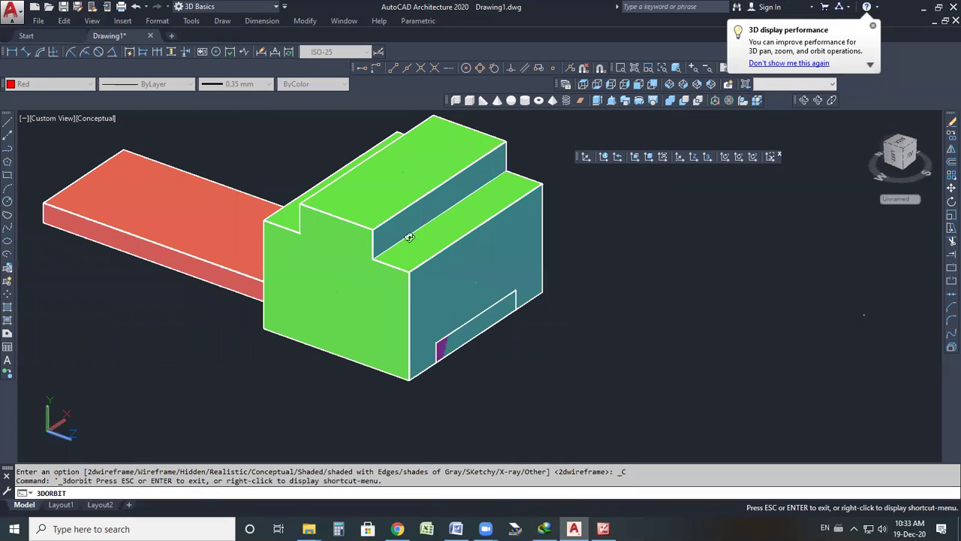
{"action": "left_click_drag", "start_coordinate": [409, 238], "coordinate": [387, 255]}
{"action": "left_click_drag", "start_coordinate": [450, 192], "coordinate": [431, 189]}
{"action": "left_click_drag", "start_coordinate": [482, 271], "coordinate": [439, 239]}
{"action": "right_click", "coordinate": [565, 199]}
{"action": "left_click", "coordinate": [589, 208]}
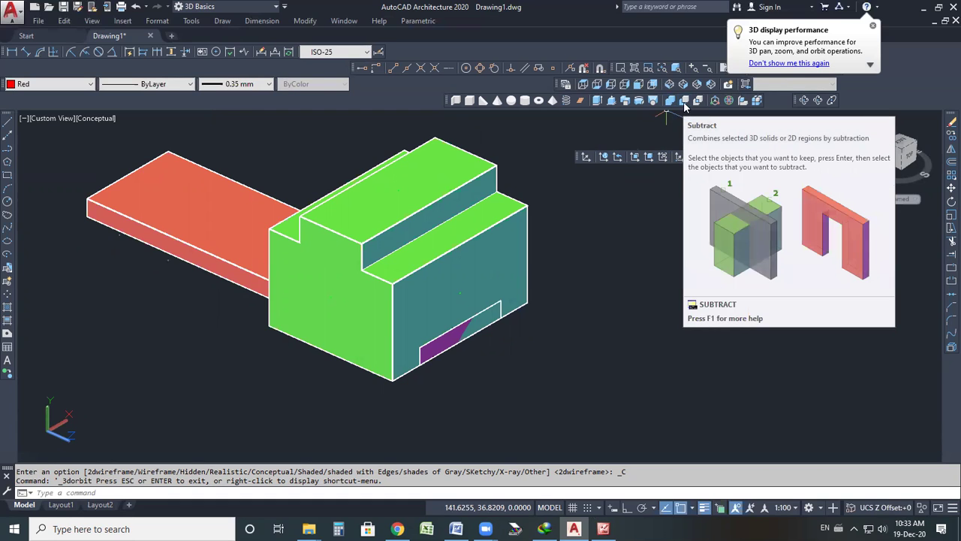
Step: Subtract the red bar from the green solid to cut the notch through its bottom
{"action": "left_click", "coordinate": [684, 104]}
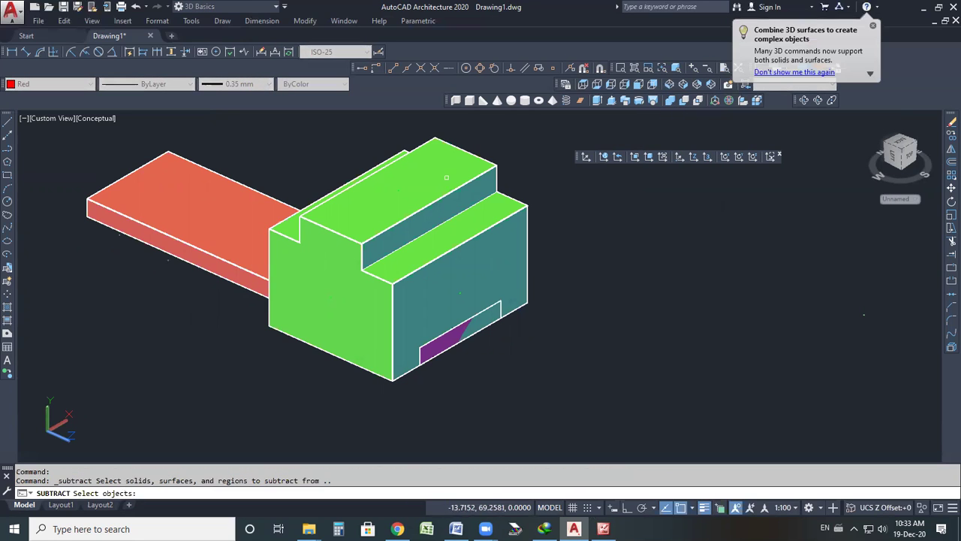
{"action": "left_click", "coordinate": [459, 188]}
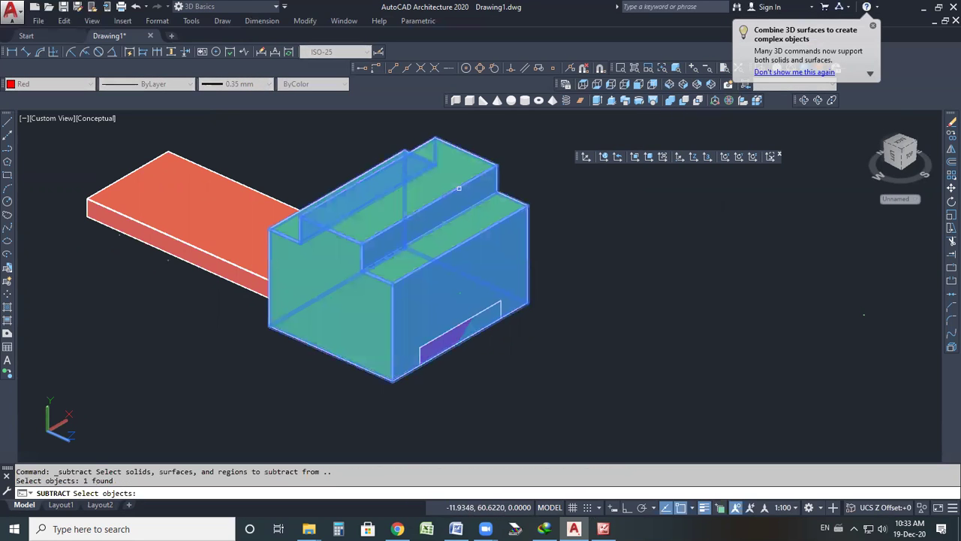
{"action": "key", "text": "Return"}
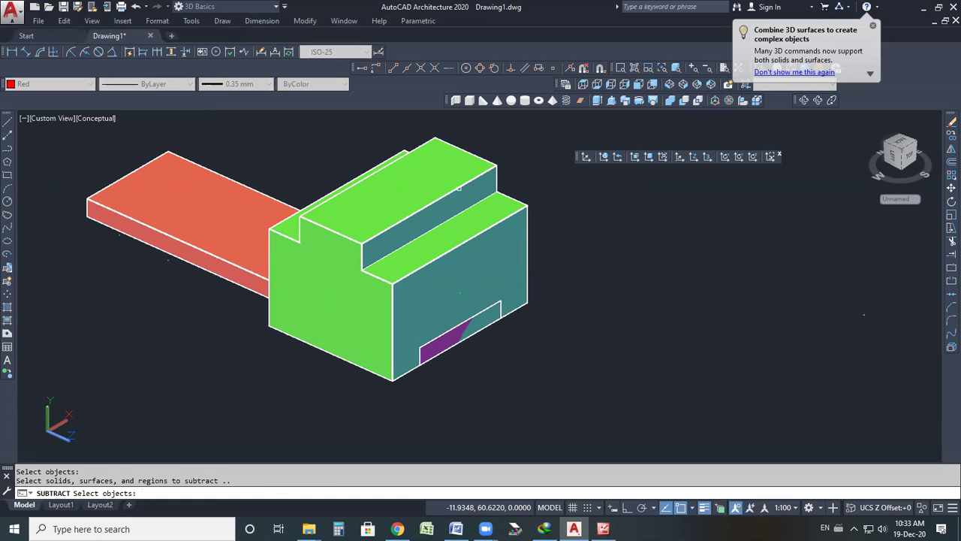
{"action": "left_click", "coordinate": [184, 248]}
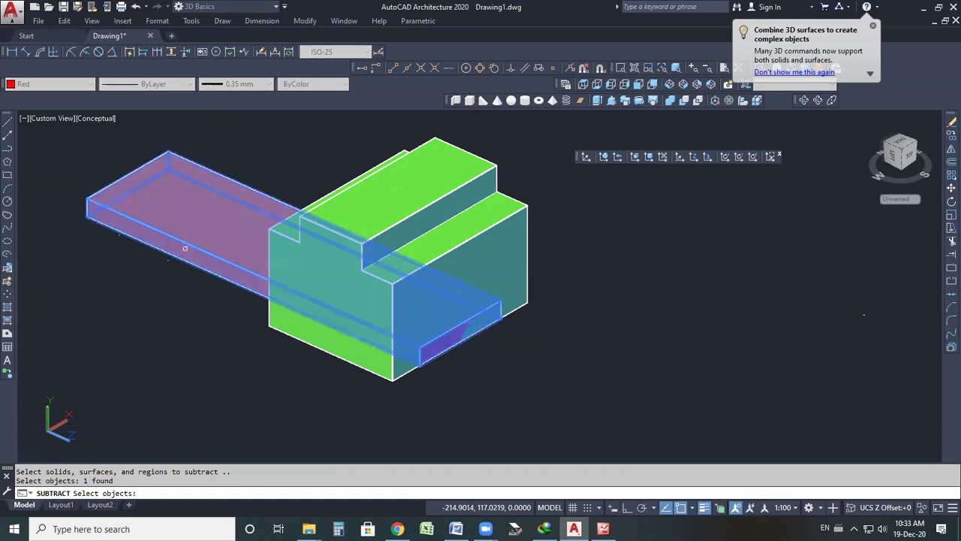
{"action": "key", "text": "Return"}
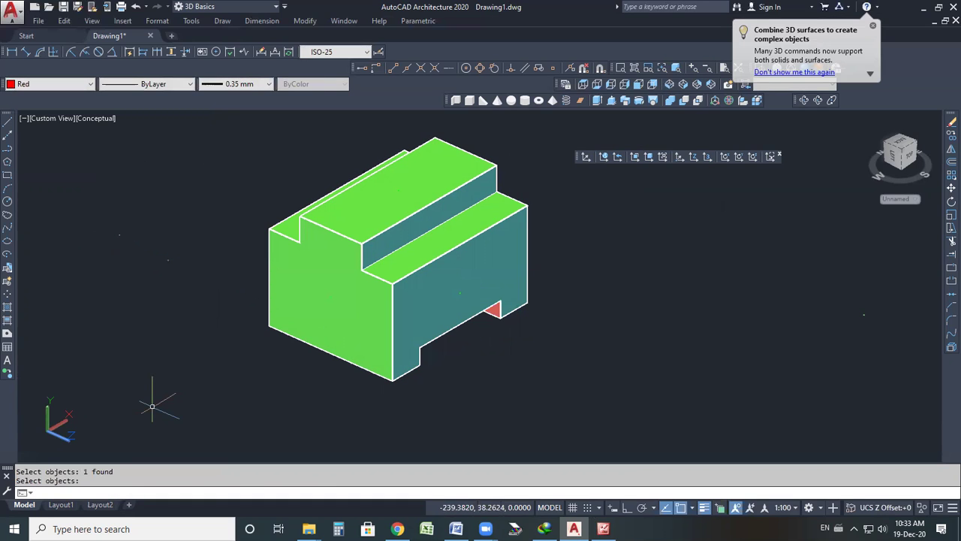
Step: Inspect the bottom notch from below and from the front of the solid
{"action": "left_click", "coordinate": [804, 100]}
{"action": "left_click_drag", "start_coordinate": [478, 329], "coordinate": [460, 307]}
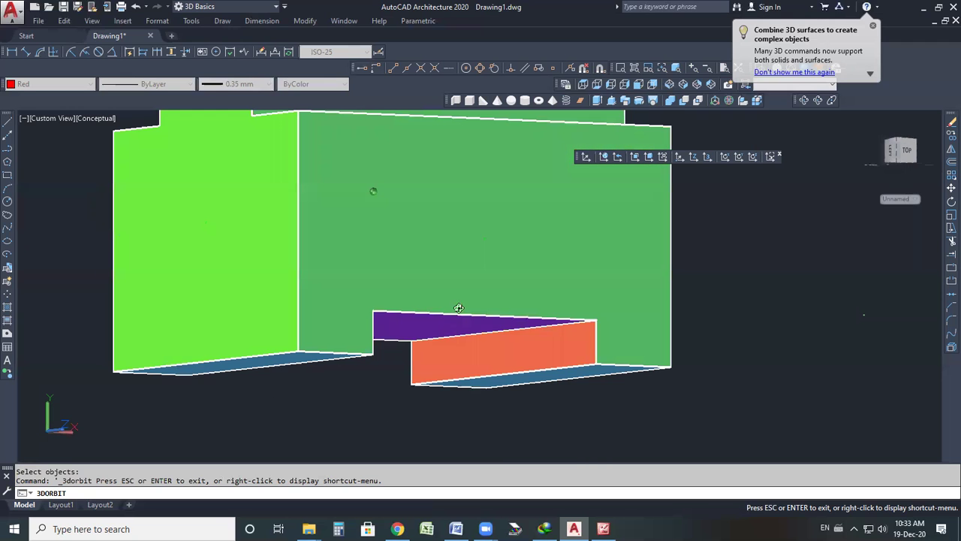
{"action": "left_click_drag", "start_coordinate": [447, 356], "coordinate": [423, 235]}
{"action": "scroll", "coordinate": [390, 201], "scroll_direction": "up", "scroll_amount": 2}
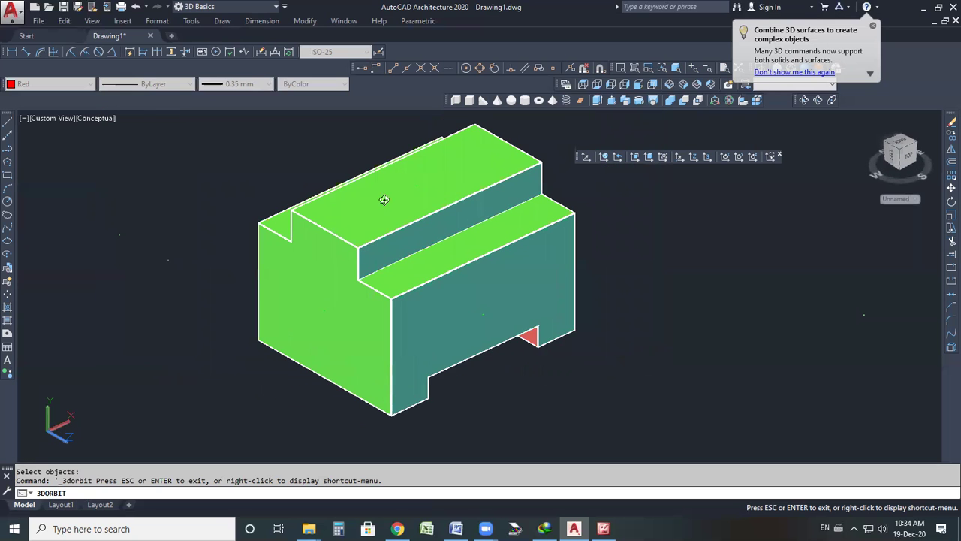
{"action": "right_click", "coordinate": [679, 205]}
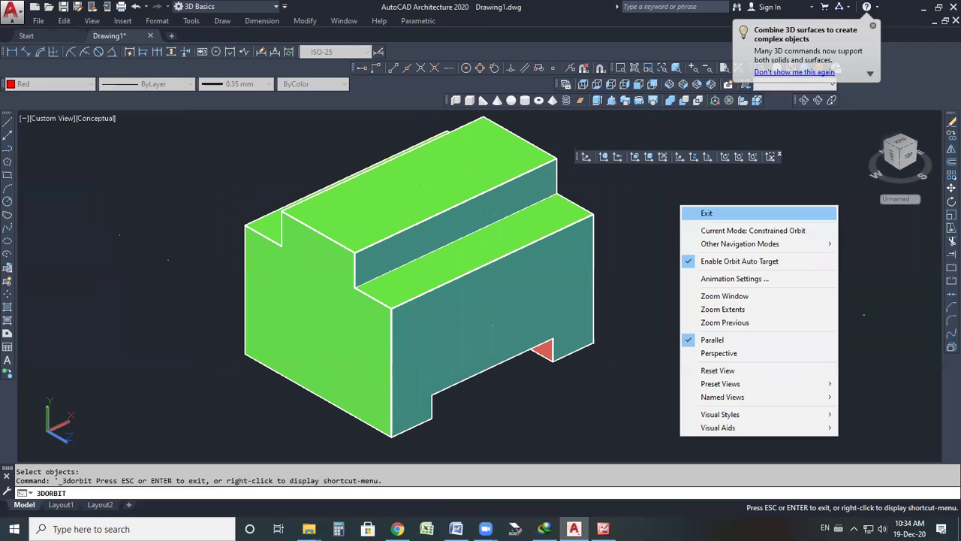
{"action": "left_click", "coordinate": [706, 213]}
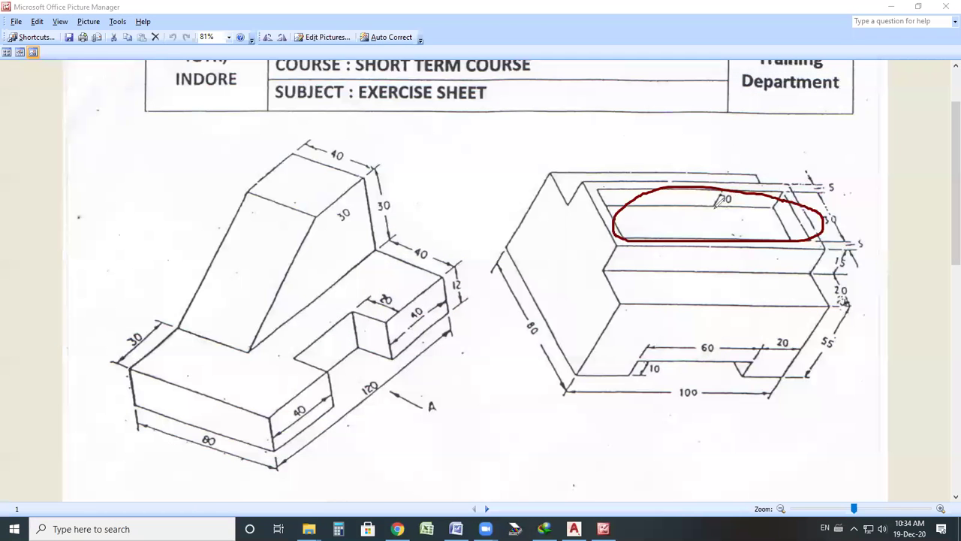
{"action": "mouse_move", "coordinate": [715, 208]}
{"action": "left_mouse_down"}
{"action": "mouse_move", "coordinate": [705, 200]}
{"action": "mouse_move", "coordinate": [736, 187]}
{"action": "mouse_move", "coordinate": [714, 228]}
{"action": "left_mouse_up"}
{"action": "left_click_drag", "start_coordinate": [660, 215], "coordinate": [705, 218]}
{"action": "key", "text": "ctrl+z"}
{"action": "key", "text": "ctrl+z"}
{"action": "key", "text": "ctrl+z"}
{"action": "key", "text": "ctrl+z"}
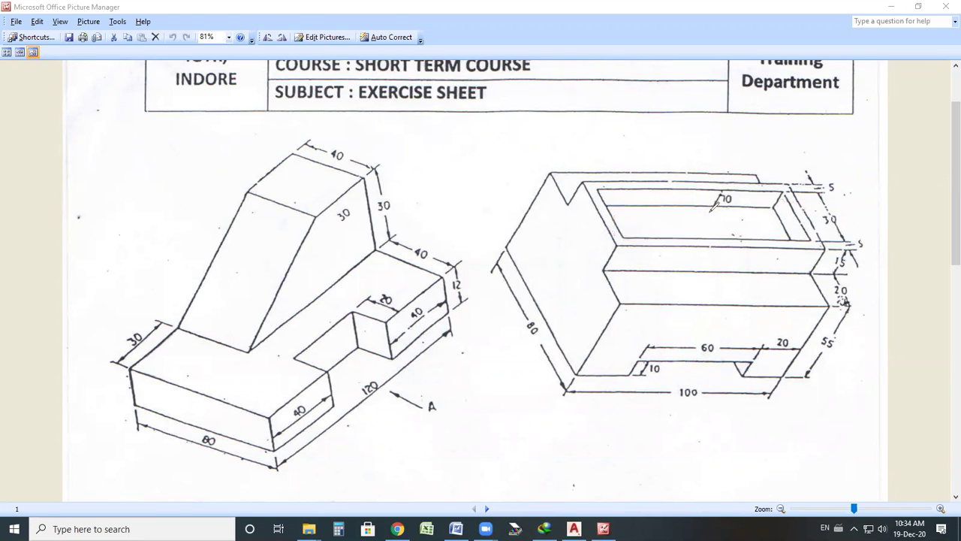
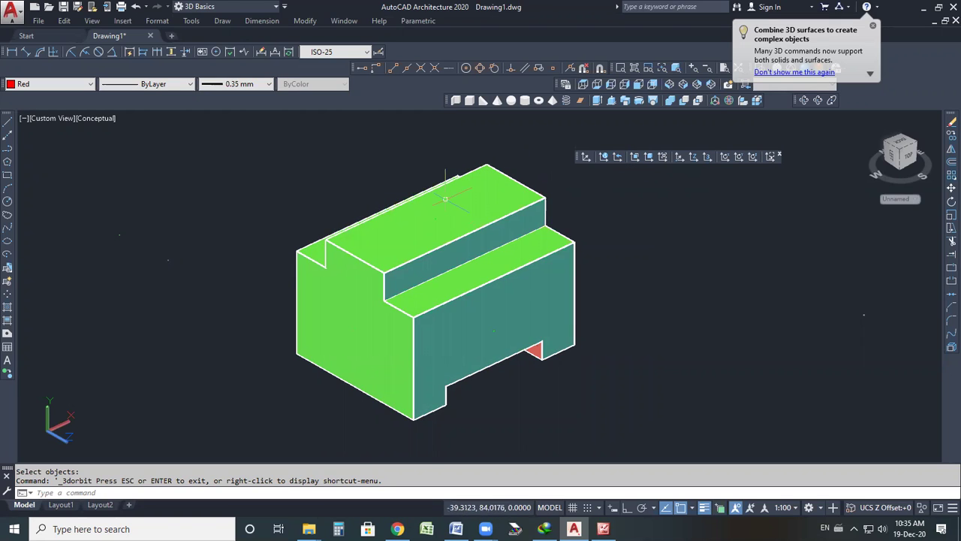
Step: Align the UCS with the solid's uppermost face
{"action": "left_click", "coordinate": [634, 157]}
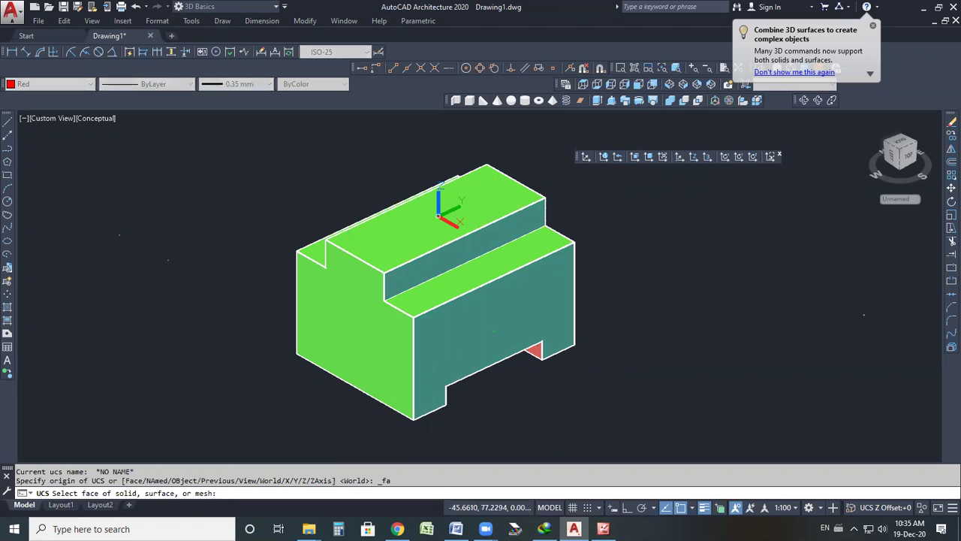
{"action": "left_click", "coordinate": [438, 212]}
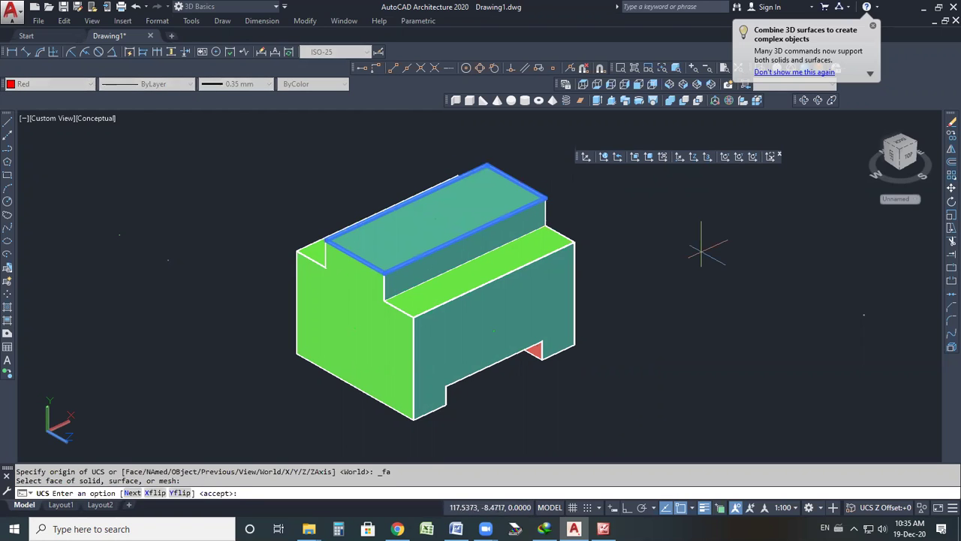
{"action": "key", "text": "Return"}
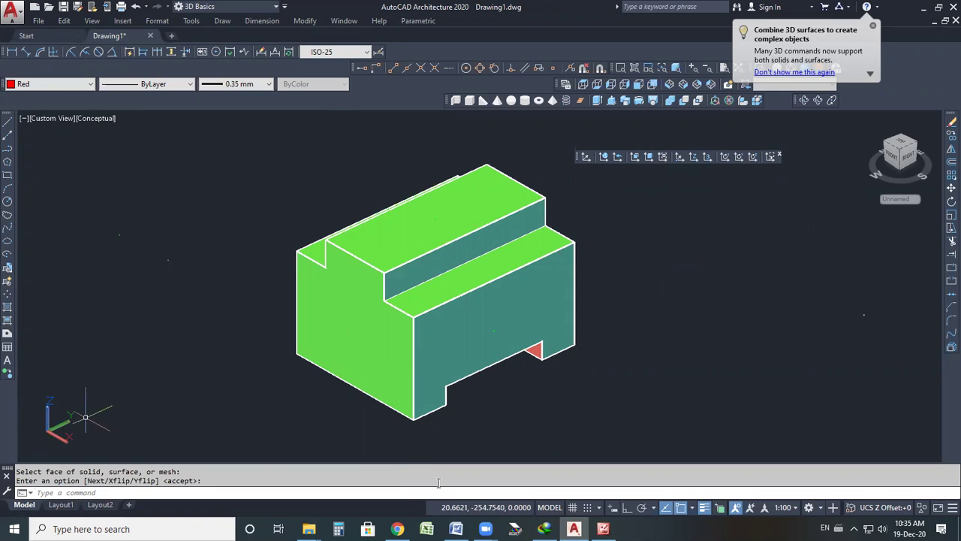
Step: Read the top pocket's dimensions on the exercise sheet in Picture Manager, and return to the AutoCAD model
{"action": "left_click", "coordinate": [603, 529]}
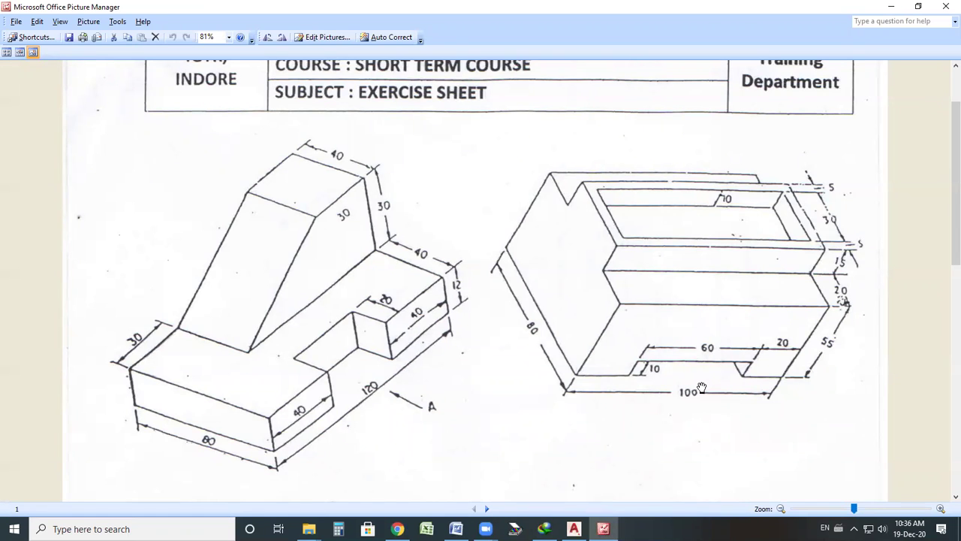
{"action": "left_click", "coordinate": [575, 529]}
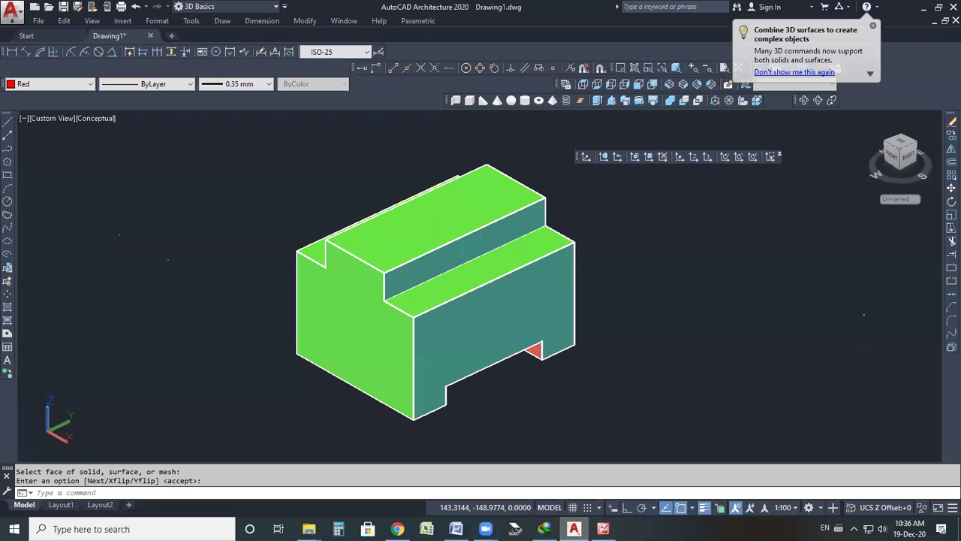
{"action": "scroll", "coordinate": [233, 263], "scroll_direction": "down", "scroll_amount": 2}
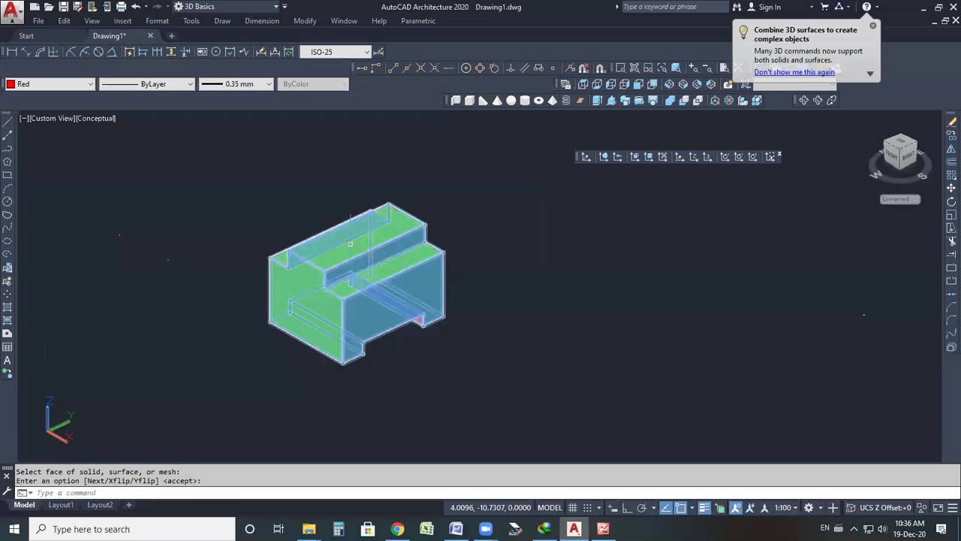
{"action": "scroll", "coordinate": [353, 242], "scroll_direction": "up", "scroll_amount": 3}
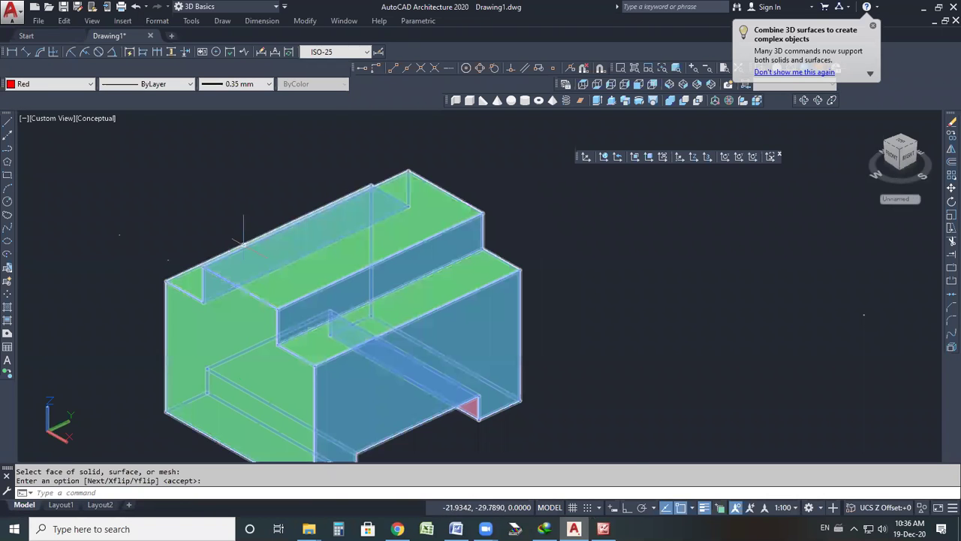
{"action": "scroll", "coordinate": [243, 243], "scroll_direction": "up", "scroll_amount": 2}
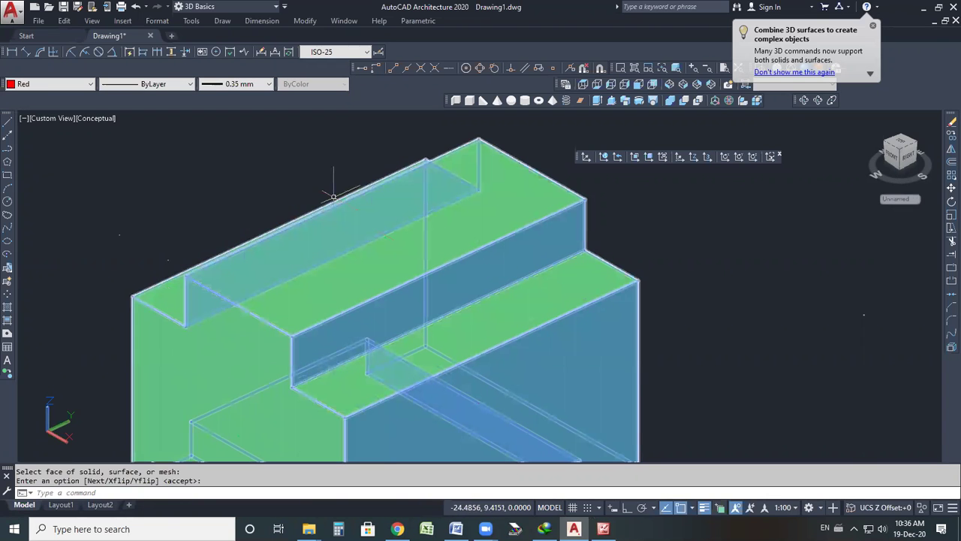
{"action": "scroll", "coordinate": [333, 197], "scroll_direction": "down", "scroll_amount": 3}
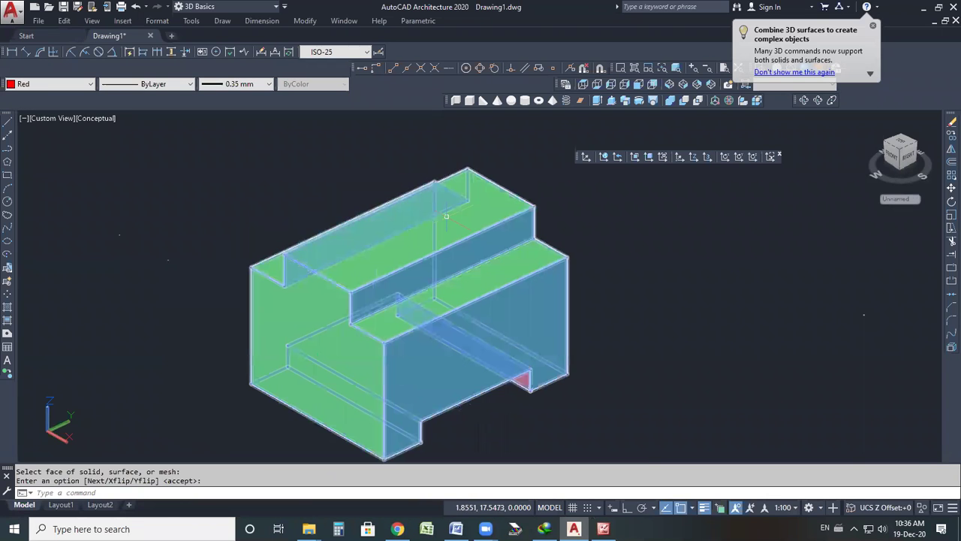
Step: Switch the model to the 2D Wireframe visual style and frame its uppermost face
{"action": "left_click", "coordinate": [762, 68]}
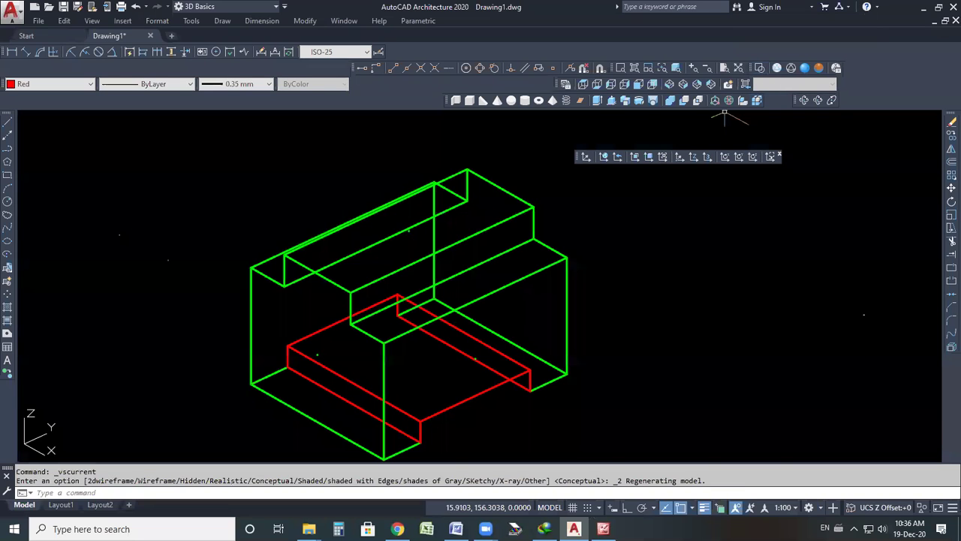
{"action": "scroll", "coordinate": [267, 265], "scroll_direction": "up", "scroll_amount": 4}
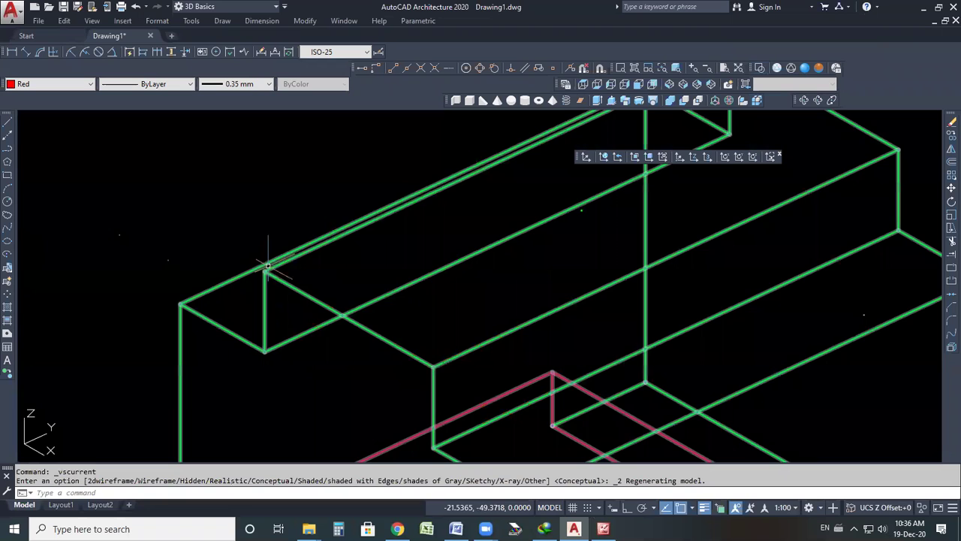
{"action": "middle_click_drag", "start_coordinate": [568, 251], "coordinate": [399, 333]}
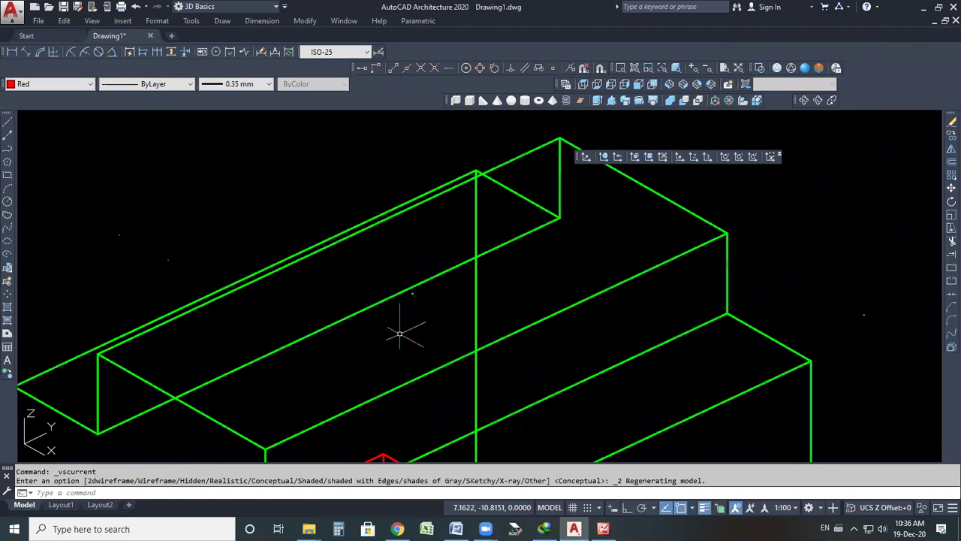
{"action": "scroll", "coordinate": [338, 187], "scroll_direction": "down", "scroll_amount": 2}
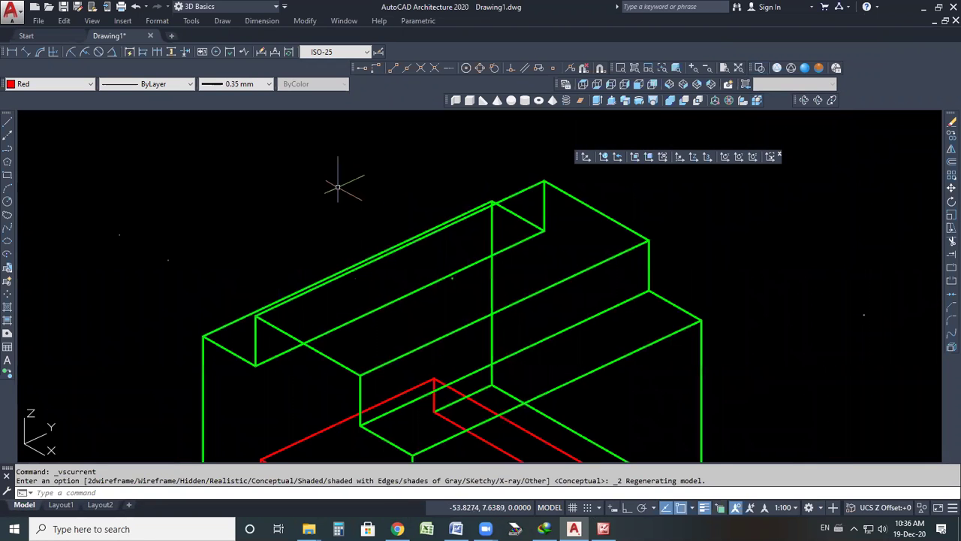
Step: With Ortho on, draw two 5-unit construction lines from the top face's corner, along its short edge and parallel to its long edge
{"action": "left_click", "coordinate": [6, 123]}
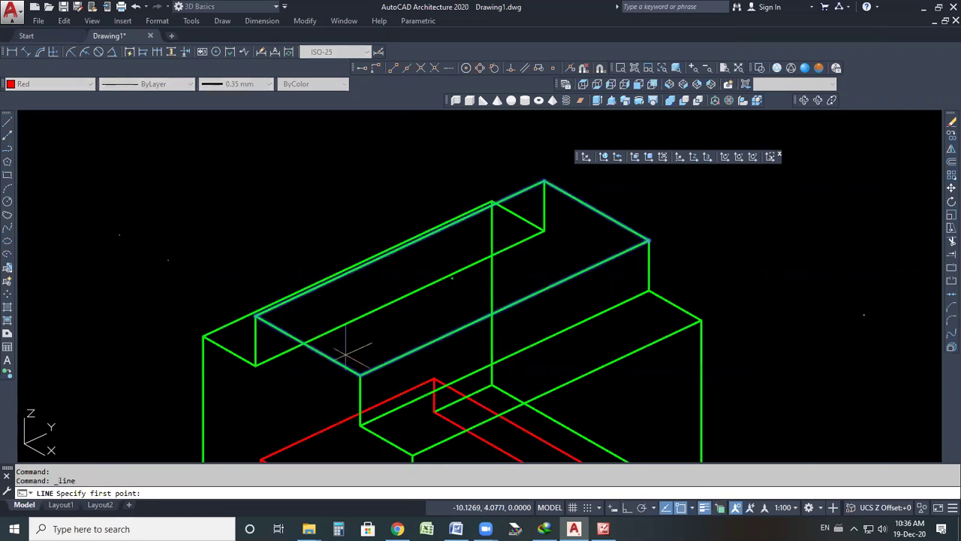
{"action": "scroll", "coordinate": [299, 347], "scroll_direction": "up", "scroll_amount": 3}
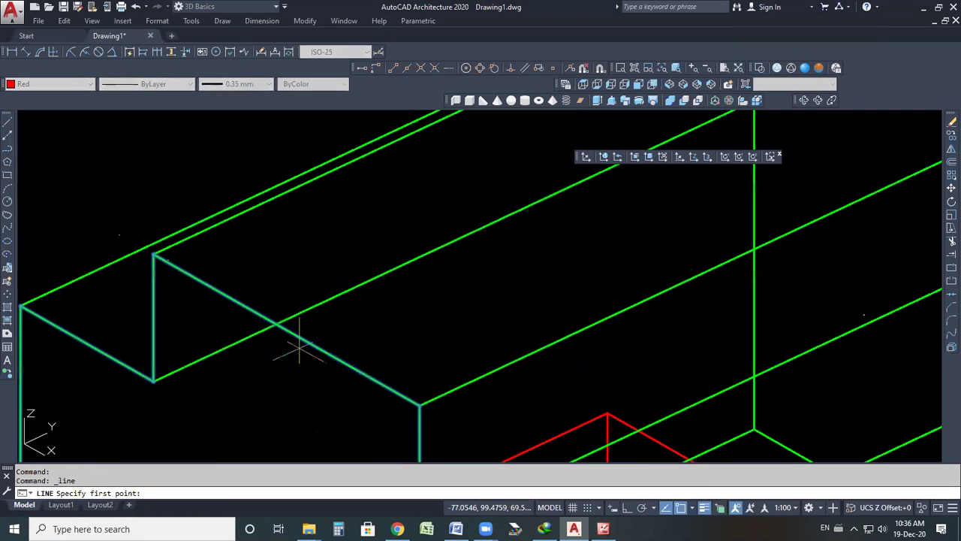
{"action": "left_click", "coordinate": [154, 254]}
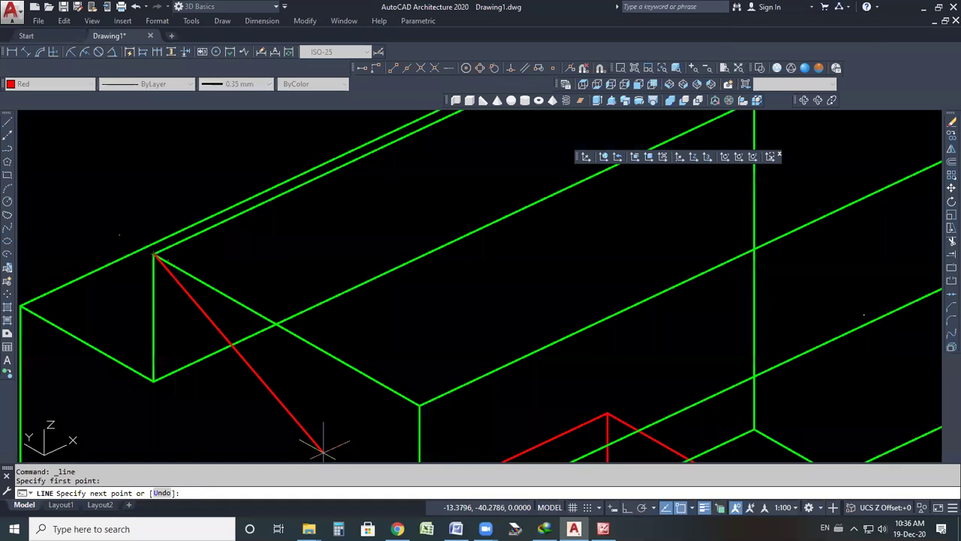
{"action": "key", "text": "F8"}
{"action": "type", "text": "5"}
{"action": "key", "text": "Return"}
{"action": "type", "text": "5"}
{"action": "key", "text": "Return"}
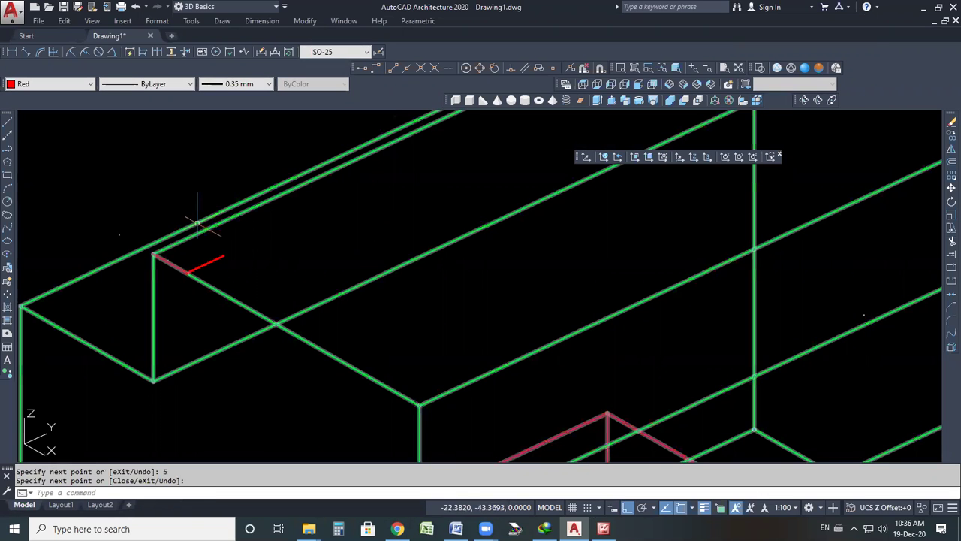
Step: Draw a rectangle 90 long and 30 wide on the top face, starting from the inner end of the construction lines
{"action": "scroll", "coordinate": [197, 223], "scroll_direction": "down", "scroll_amount": 2}
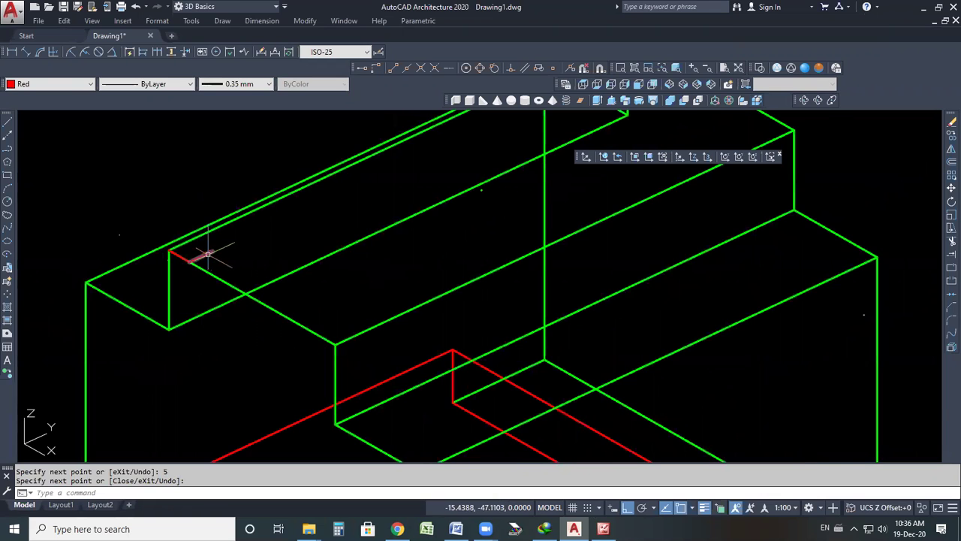
{"action": "scroll", "coordinate": [207, 256], "scroll_direction": "up", "scroll_amount": 2}
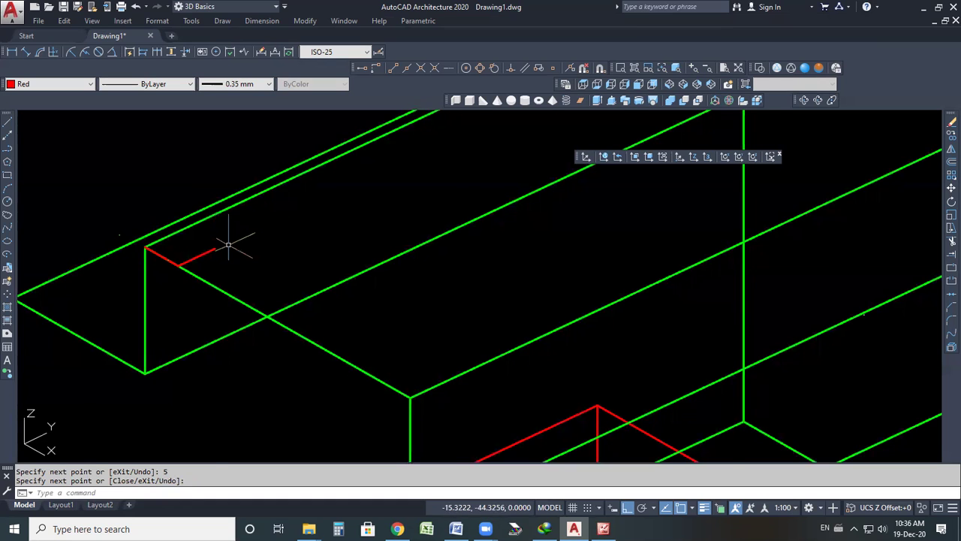
{"action": "scroll", "coordinate": [230, 245], "scroll_direction": "down", "scroll_amount": 5}
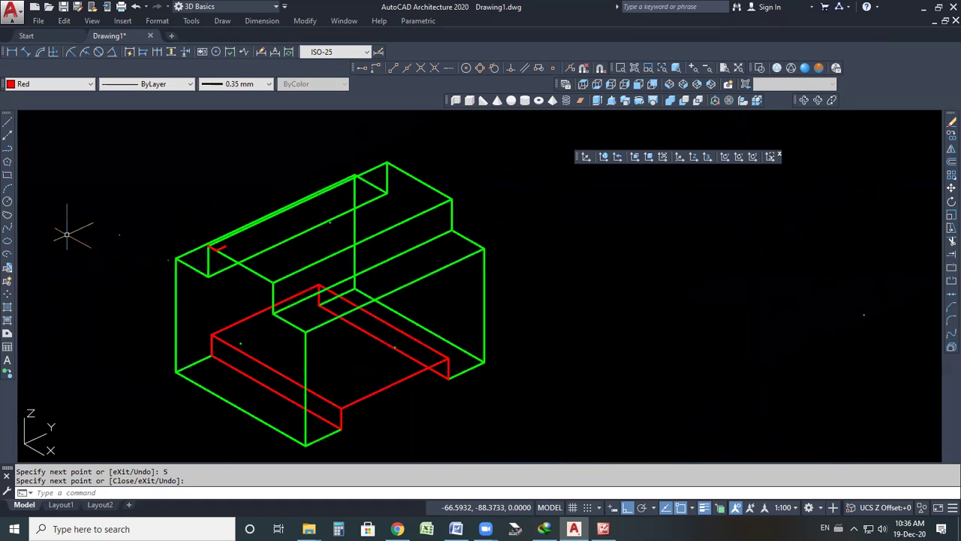
{"action": "left_click", "coordinate": [7, 177]}
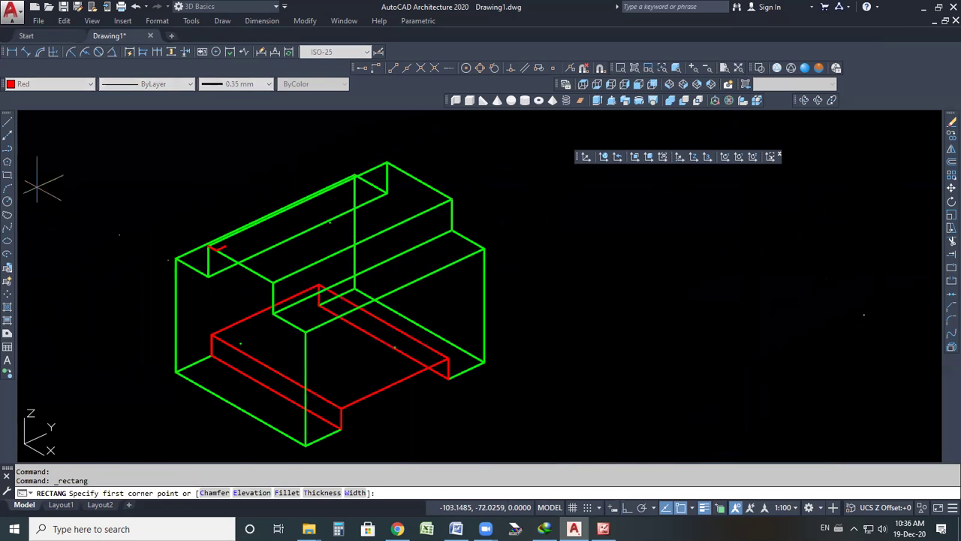
{"action": "scroll", "coordinate": [229, 236], "scroll_direction": "up", "scroll_amount": 4}
{"action": "scroll", "coordinate": [230, 237], "scroll_direction": "up", "scroll_amount": 3}
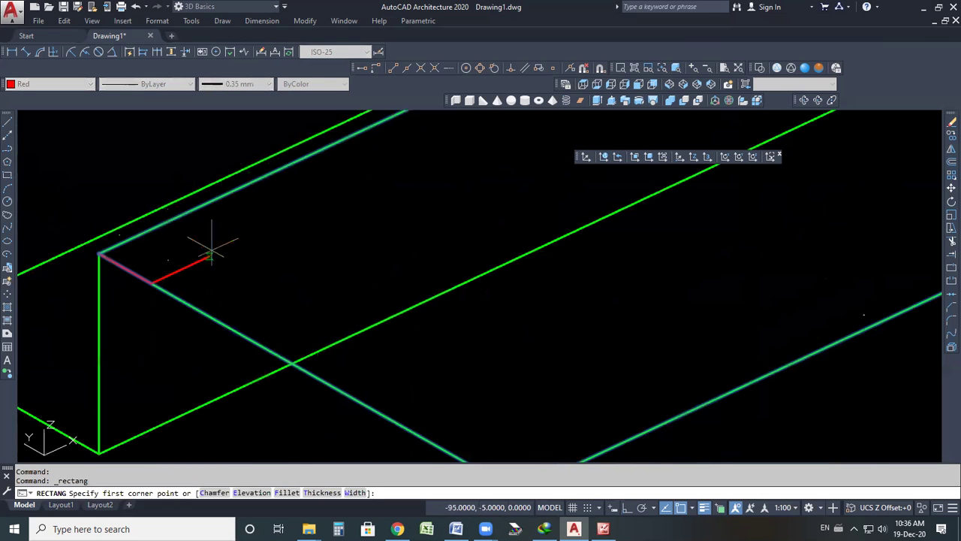
{"action": "left_click", "coordinate": [207, 256]}
{"action": "scroll", "coordinate": [197, 259], "scroll_direction": "down", "scroll_amount": 4}
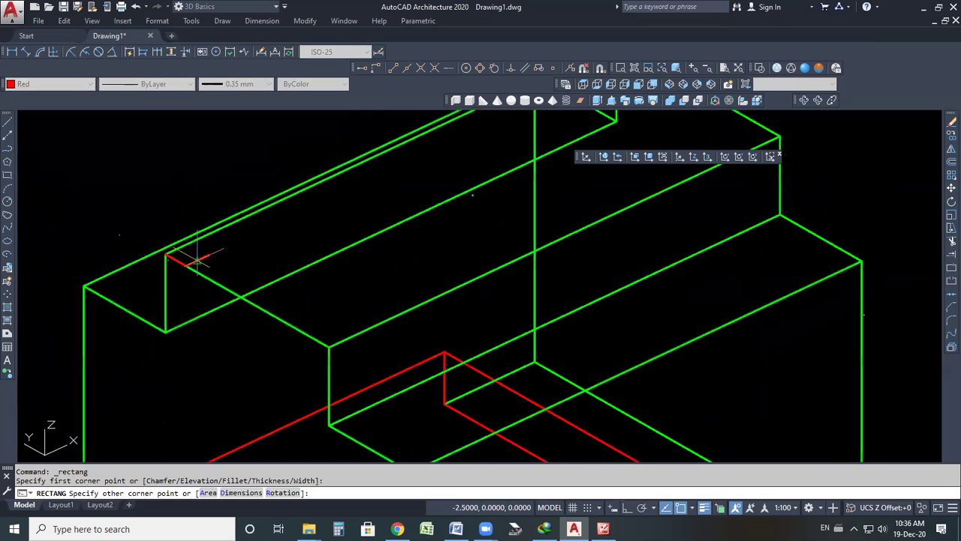
{"action": "scroll", "coordinate": [197, 259], "scroll_direction": "down", "scroll_amount": 5}
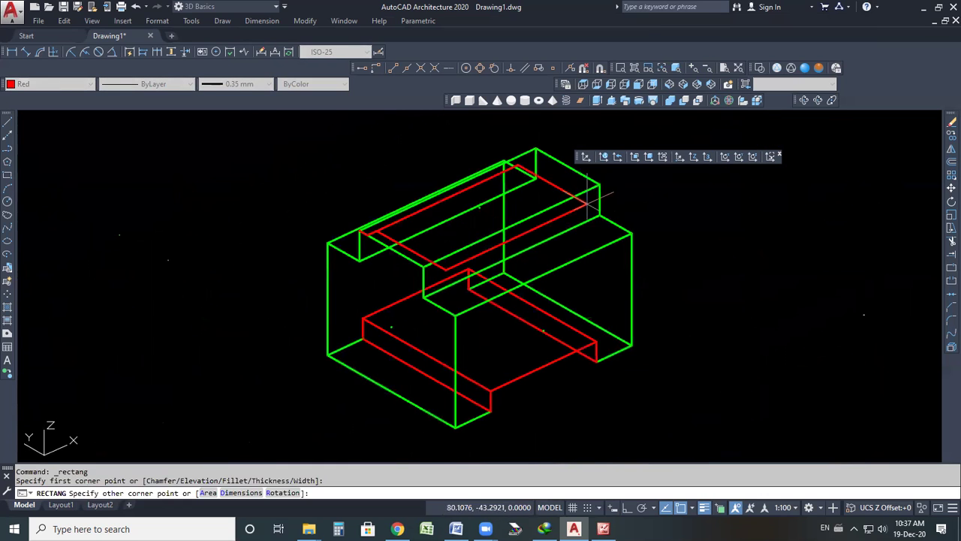
{"action": "scroll", "coordinate": [588, 197], "scroll_direction": "up", "scroll_amount": 4}
{"action": "type", "text": "d"}
{"action": "key", "text": "Return"}
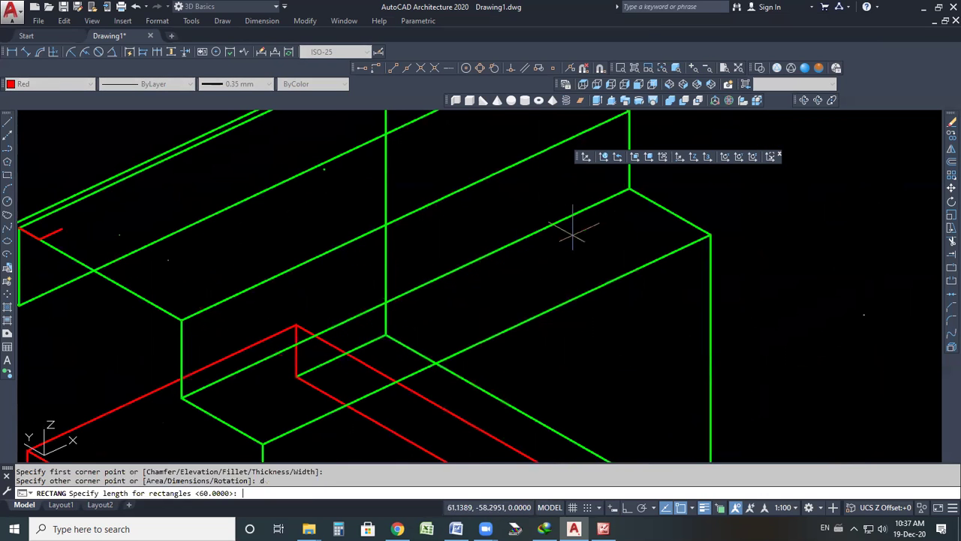
{"action": "type", "text": "90"}
{"action": "key", "text": "Return"}
{"action": "type", "text": "30"}
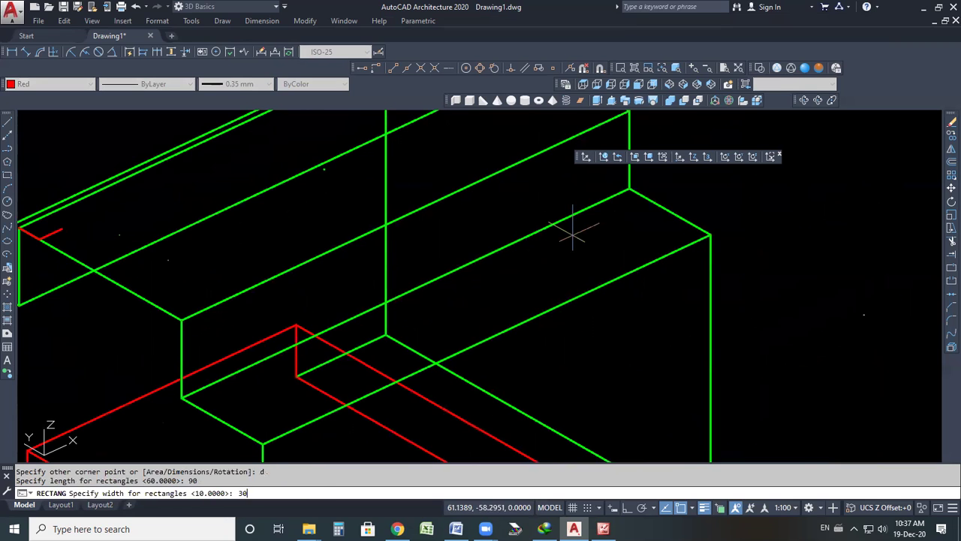
{"action": "key", "text": "Return"}
{"action": "left_click", "coordinate": [489, 232]}
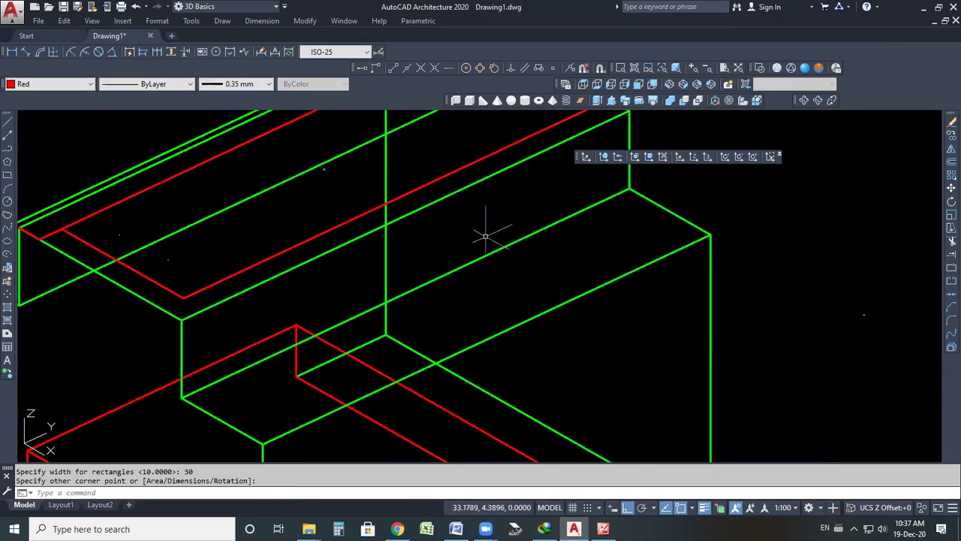
Step: Erase the two short construction lines at the rectangle's corner
{"action": "scroll", "coordinate": [403, 279], "scroll_direction": "down", "scroll_amount": 5}
{"action": "scroll", "coordinate": [422, 218], "scroll_direction": "up", "scroll_amount": 2}
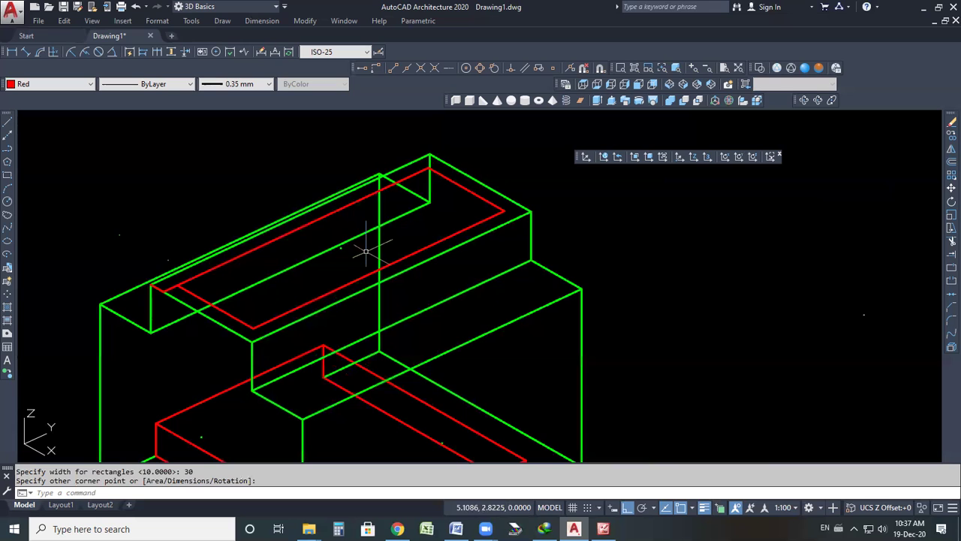
{"action": "scroll", "coordinate": [162, 292], "scroll_direction": "up", "scroll_amount": 3}
{"action": "scroll", "coordinate": [161, 291], "scroll_direction": "up", "scroll_amount": 2}
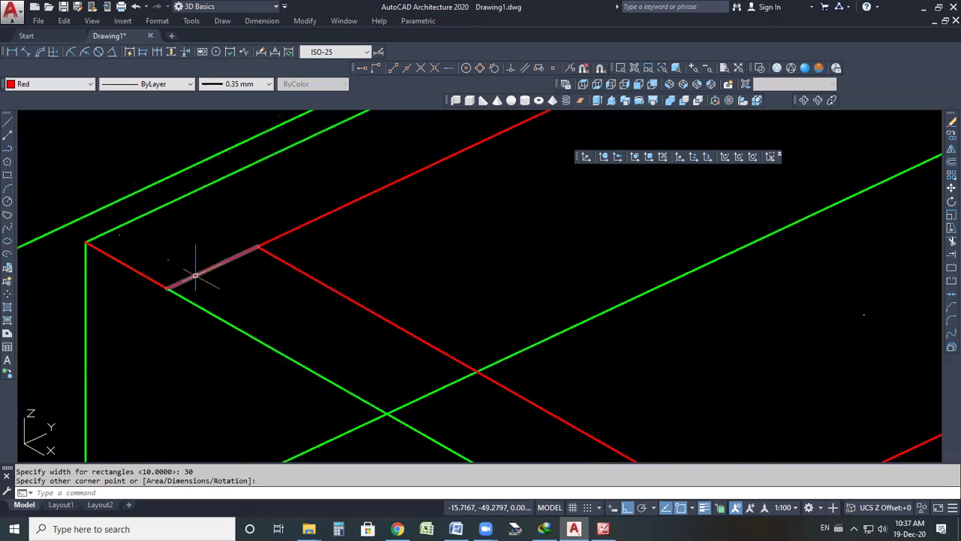
{"action": "left_click", "coordinate": [167, 286]}
{"action": "left_click", "coordinate": [155, 279]}
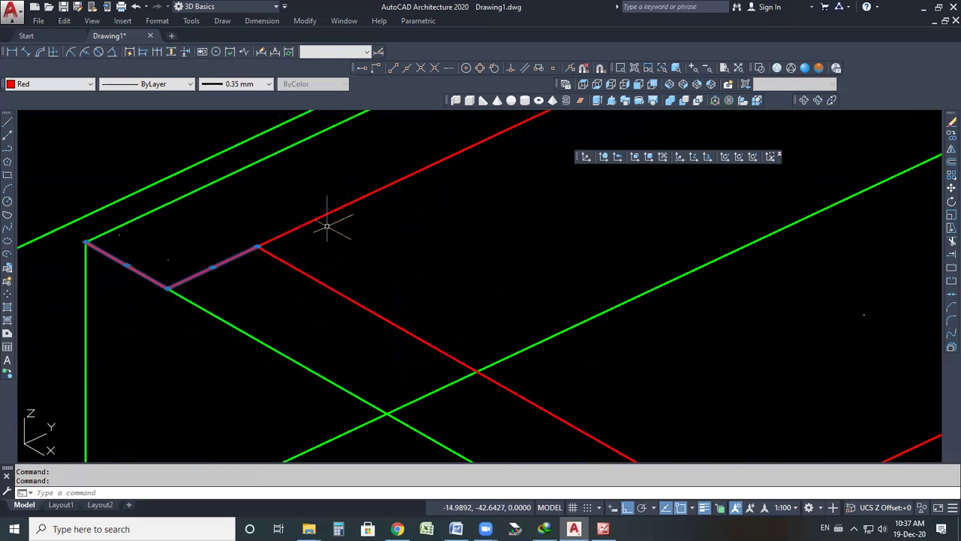
{"action": "key", "text": "Delete"}
{"action": "scroll", "coordinate": [259, 236], "scroll_direction": "down", "scroll_amount": 4}
{"action": "scroll", "coordinate": [420, 293], "scroll_direction": "down", "scroll_amount": 2}
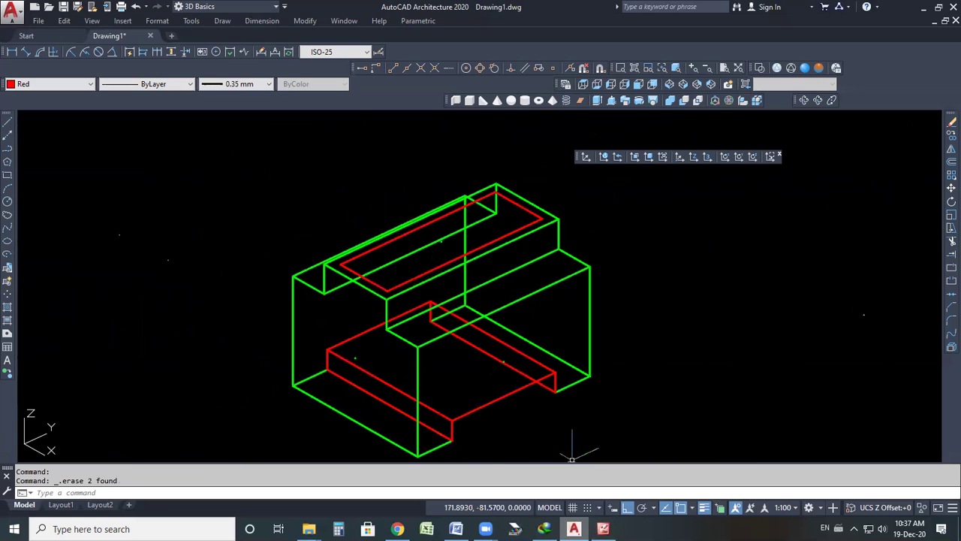
Step: Examine the rectangular pocket's depth on the exercise sheet in Picture Manager, marking the dimension temporarily and clearing the marks
{"action": "left_click", "coordinate": [604, 529]}
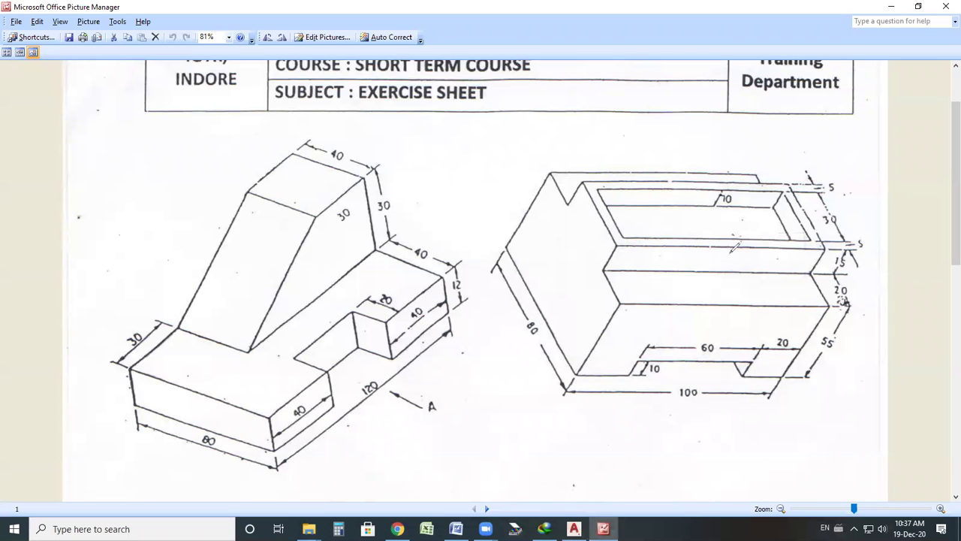
{"action": "mouse_move", "coordinate": [714, 207]}
{"action": "left_mouse_down"}
{"action": "mouse_move", "coordinate": [747, 188]}
{"action": "mouse_move", "coordinate": [714, 211]}
{"action": "left_mouse_up"}
{"action": "mouse_move", "coordinate": [678, 169]}
{"action": "left_mouse_down"}
{"action": "mouse_move", "coordinate": [662, 232]}
{"action": "mouse_move", "coordinate": [683, 210]}
{"action": "mouse_move", "coordinate": [666, 234]}
{"action": "left_mouse_up"}
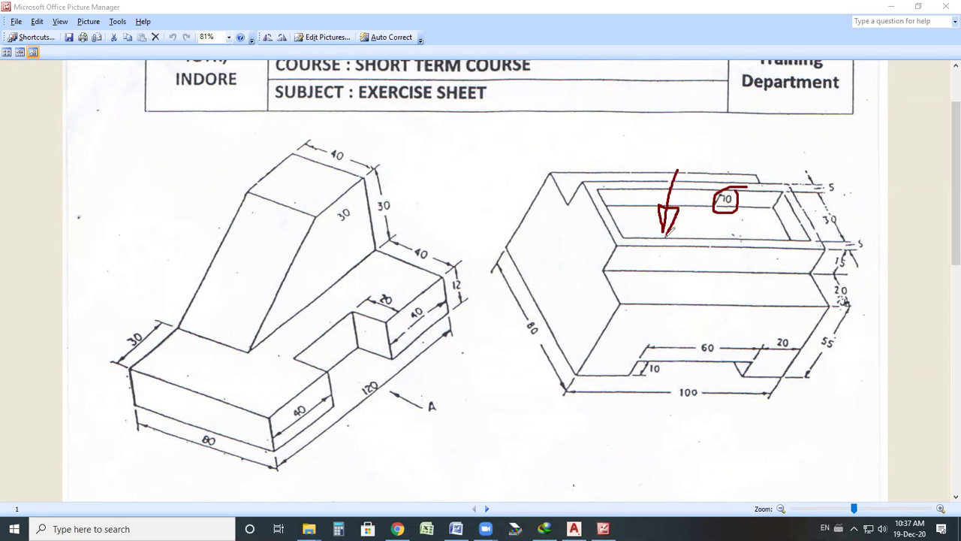
{"action": "mouse_move", "coordinate": [730, 187]}
{"action": "left_mouse_down"}
{"action": "mouse_move", "coordinate": [747, 192]}
{"action": "mouse_move", "coordinate": [808, 160]}
{"action": "left_mouse_up"}
{"action": "key", "text": "ctrl+z"}
{"action": "key", "text": "ctrl+z"}
{"action": "key", "text": "ctrl+z"}
{"action": "key", "text": "ctrl+z"}
{"action": "left_click_drag", "start_coordinate": [678, 360], "coordinate": [819, 325]}
{"action": "mouse_move", "coordinate": [720, 180]}
{"action": "left_mouse_down"}
{"action": "mouse_move", "coordinate": [721, 213]}
{"action": "mouse_move", "coordinate": [733, 184]}
{"action": "mouse_move", "coordinate": [715, 186]}
{"action": "left_mouse_up"}
{"action": "key", "text": "ctrl+z"}
{"action": "key", "text": "ctrl+z"}
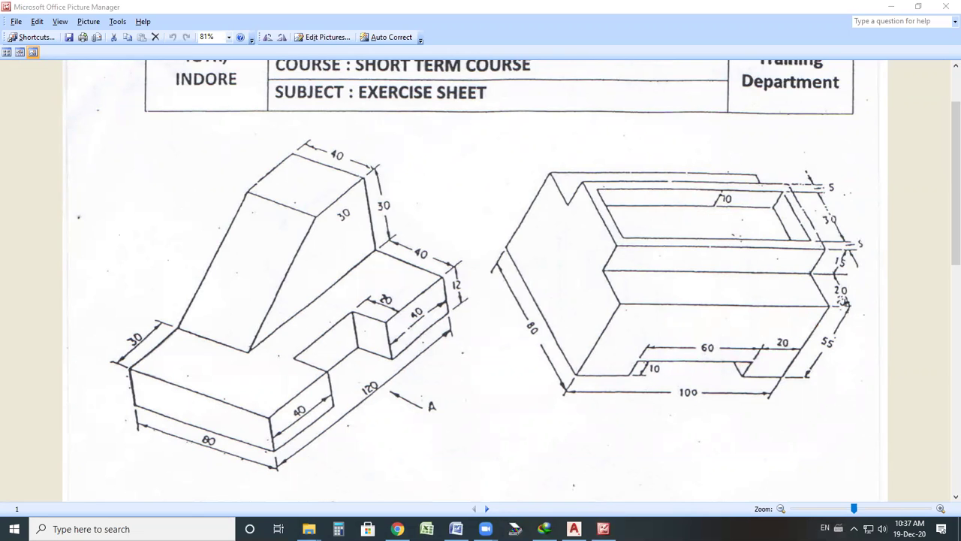
Step: Switch to AutoCAD and extrude the rectangle on the top face by 10 units
{"action": "left_click", "coordinate": [574, 529]}
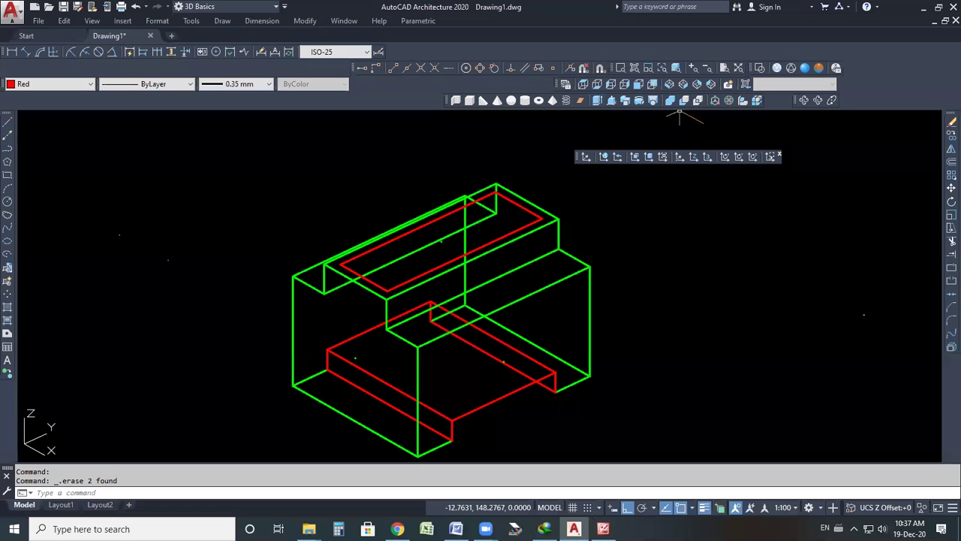
{"action": "left_click", "coordinate": [597, 100]}
{"action": "left_click", "coordinate": [528, 211]}
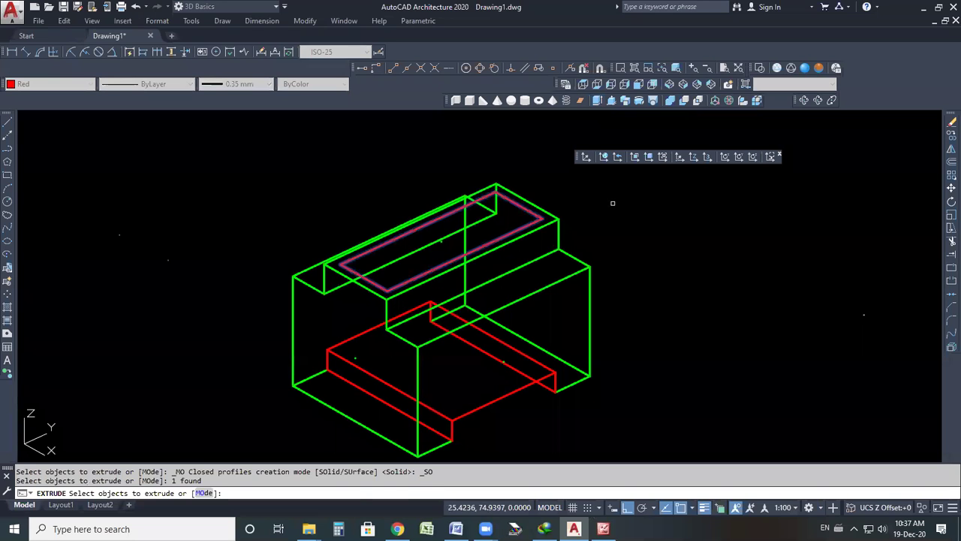
{"action": "key", "text": "Return"}
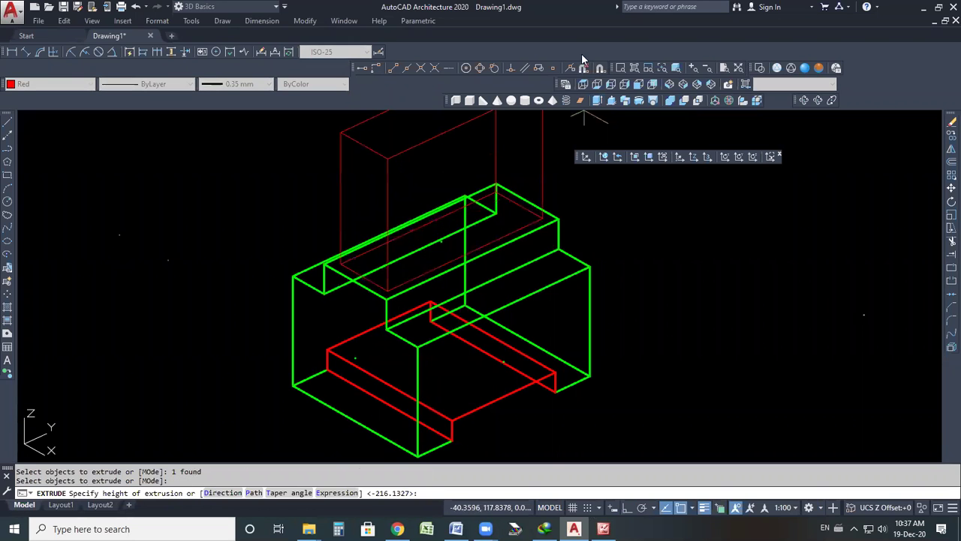
{"action": "scroll", "coordinate": [578, 132], "scroll_direction": "down", "scroll_amount": 2}
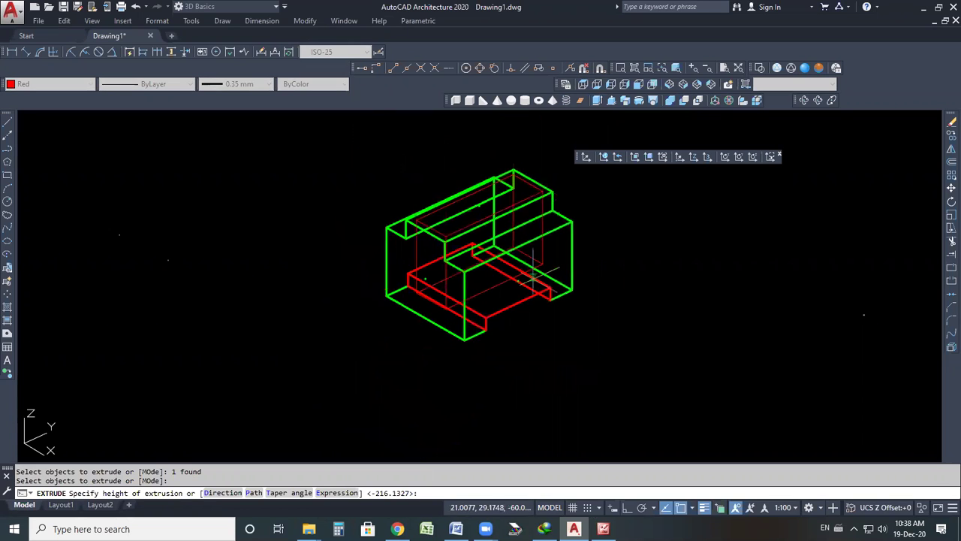
{"action": "type", "text": "10"}
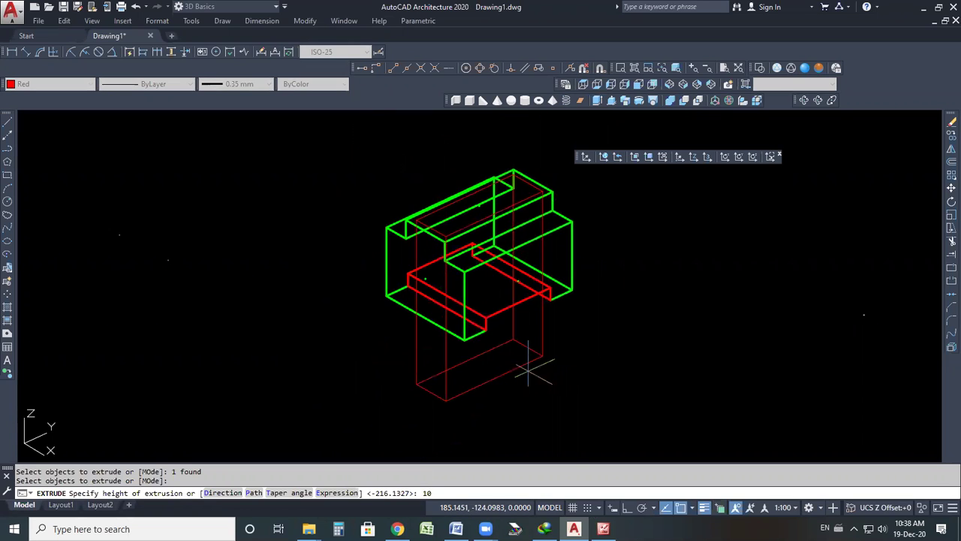
{"action": "key", "text": "Return"}
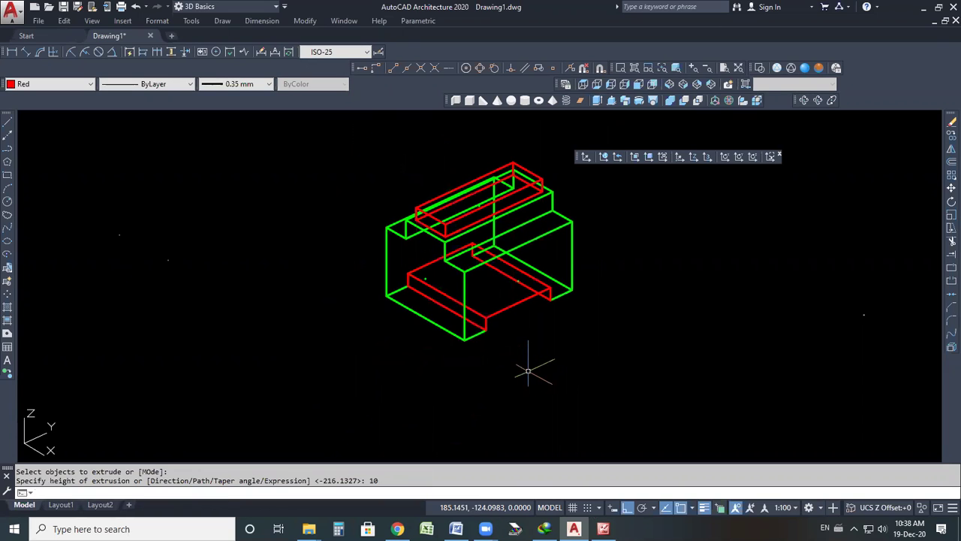
{"action": "scroll", "coordinate": [526, 225], "scroll_direction": "up", "scroll_amount": 2}
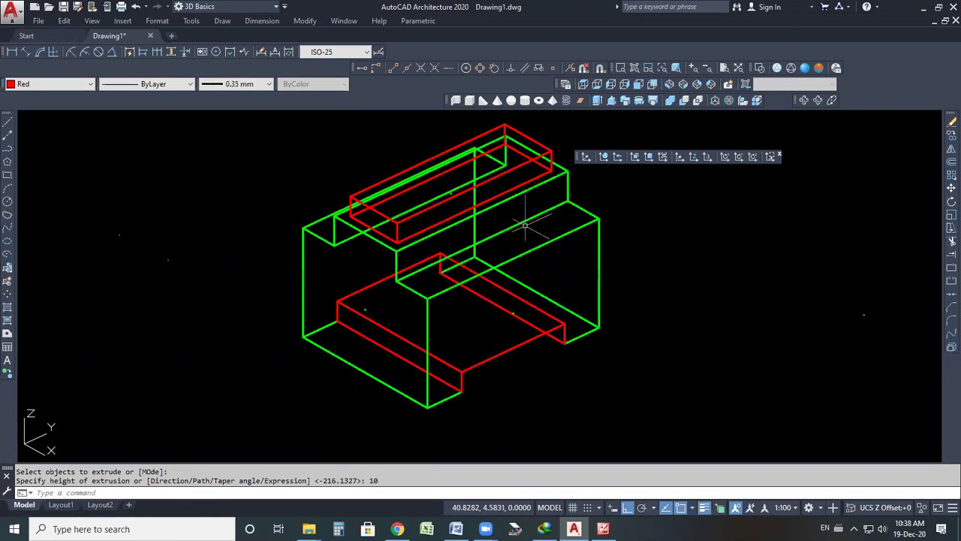
Step: Reverse the extruded block's height so it extends 10 units down into the body
{"action": "key", "text": "Return"}
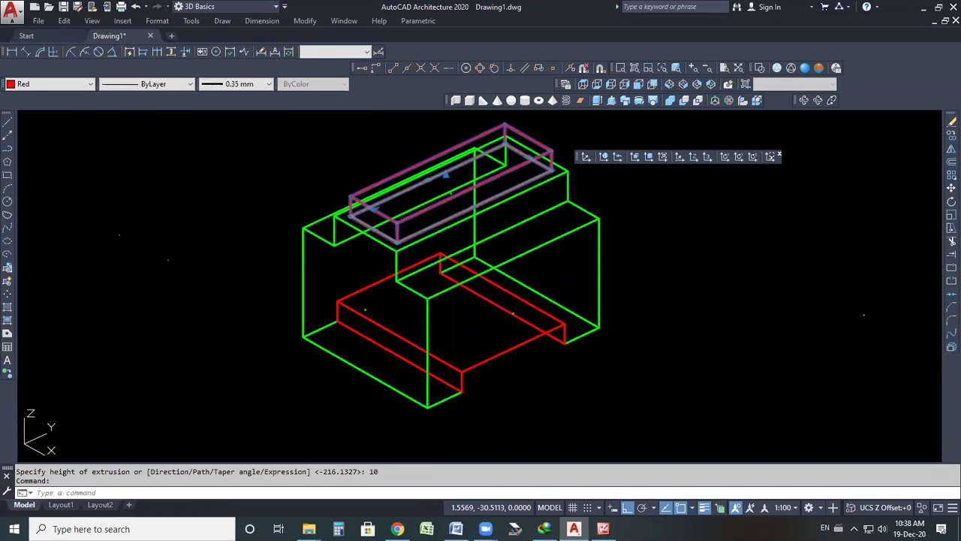
{"action": "left_click", "coordinate": [496, 198]}
{"action": "left_click", "coordinate": [518, 171]}
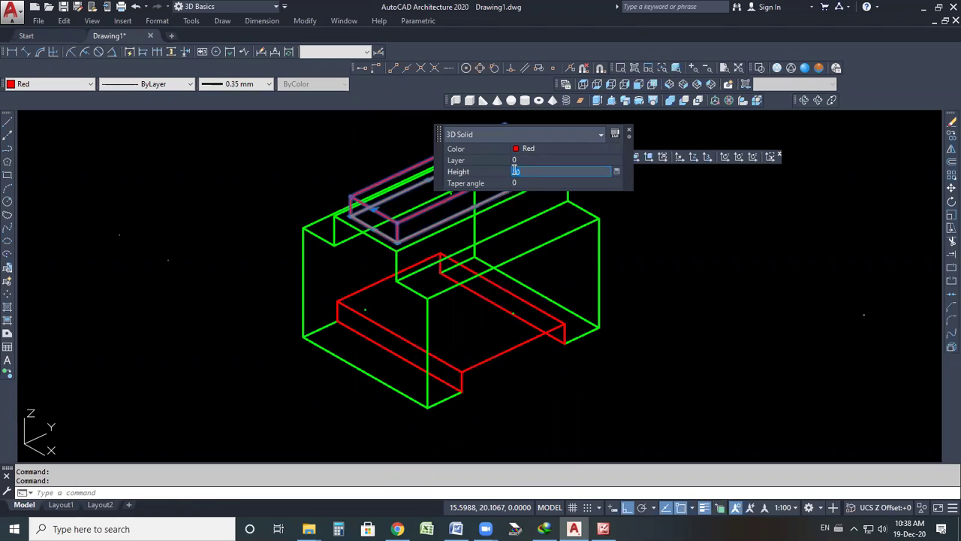
{"action": "key", "text": "Return"}
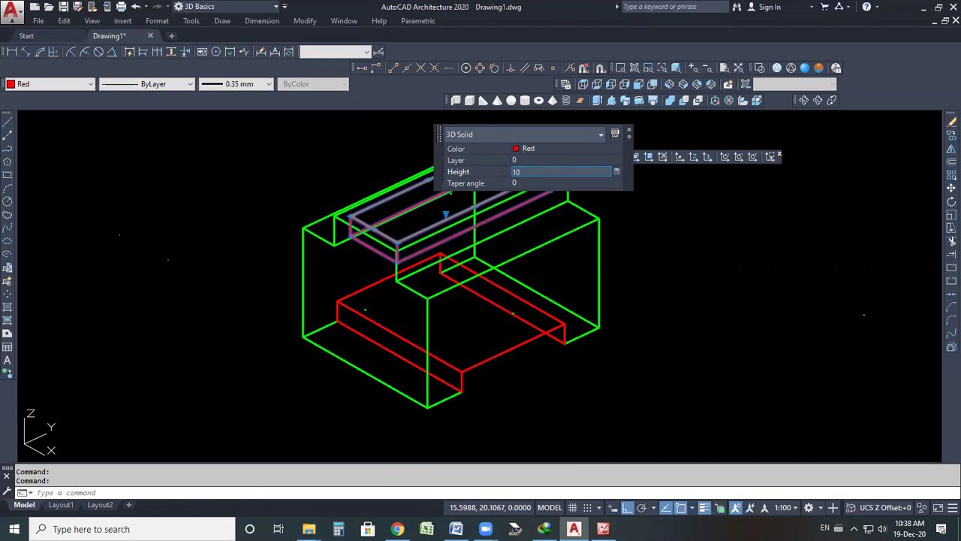
{"action": "left_click", "coordinate": [787, 263]}
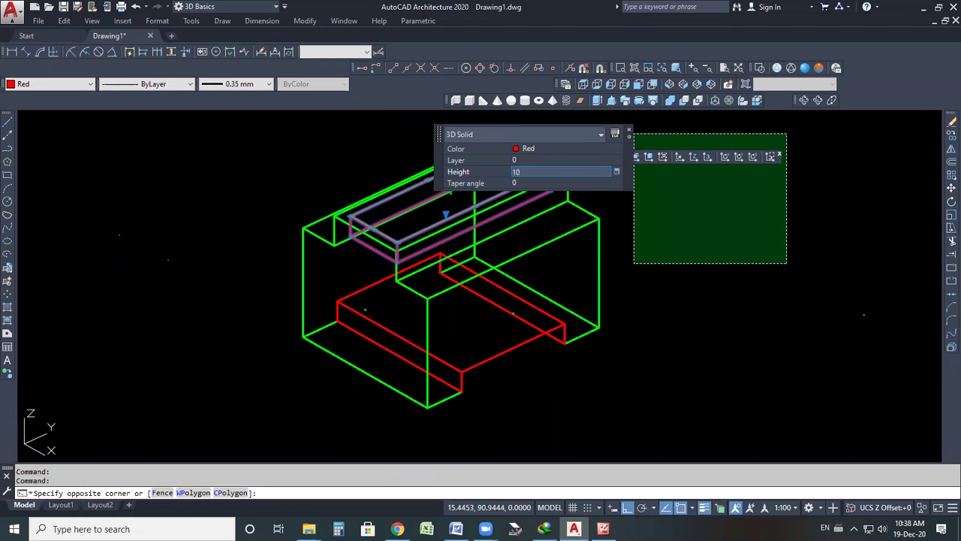
{"action": "left_click", "coordinate": [650, 223]}
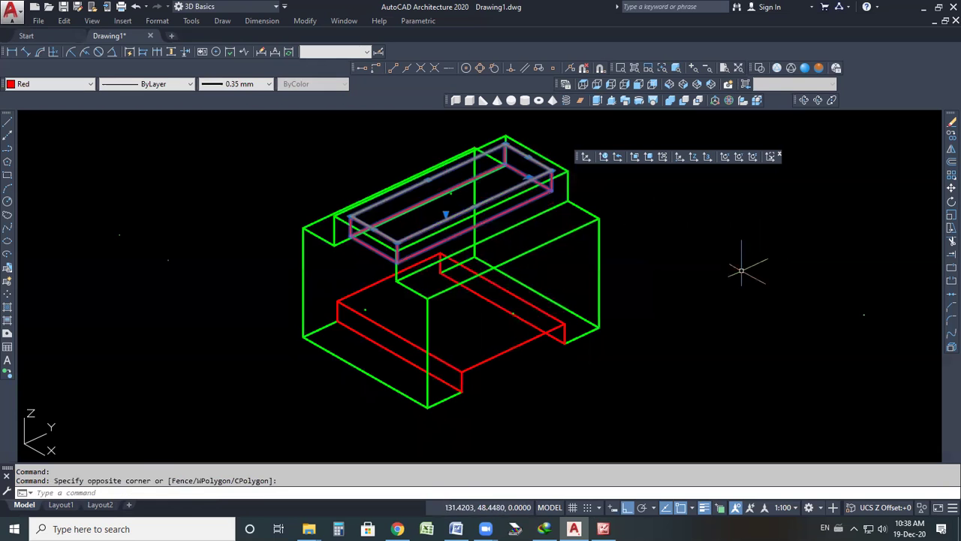
{"action": "key", "text": "Escape"}
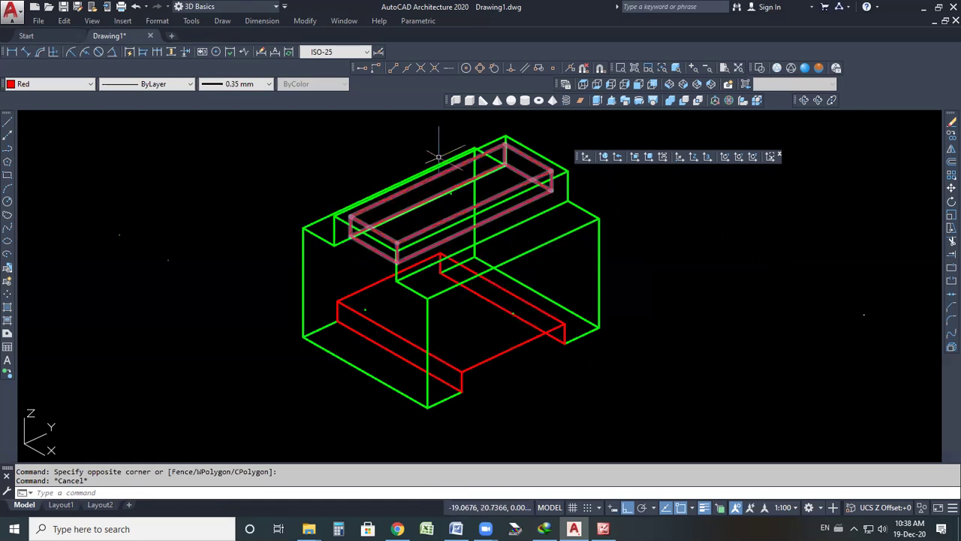
Step: Subtract the red rectangular block from the main body to cut the pocket, and dismiss the tip balloon
{"action": "mouse_move", "coordinate": [516, 187]}
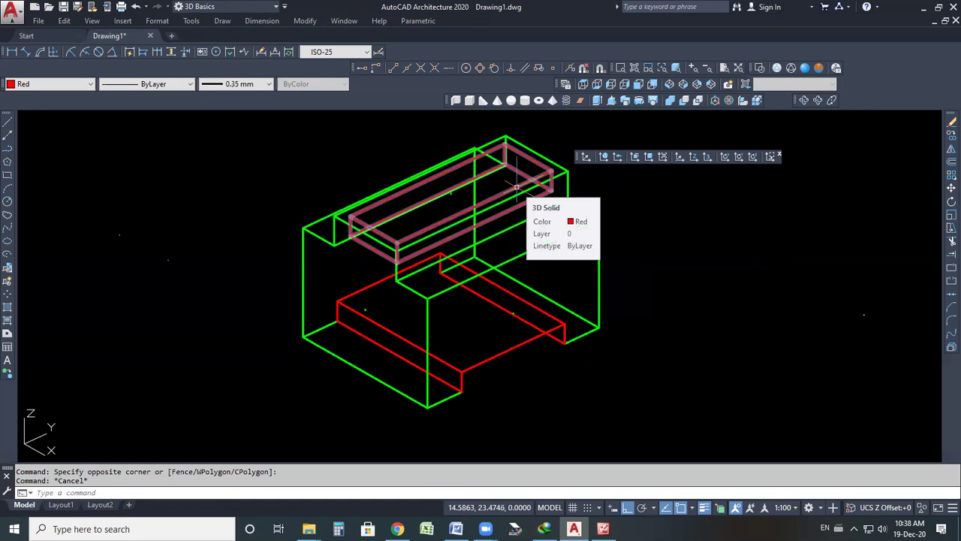
{"action": "left_click", "coordinate": [678, 100]}
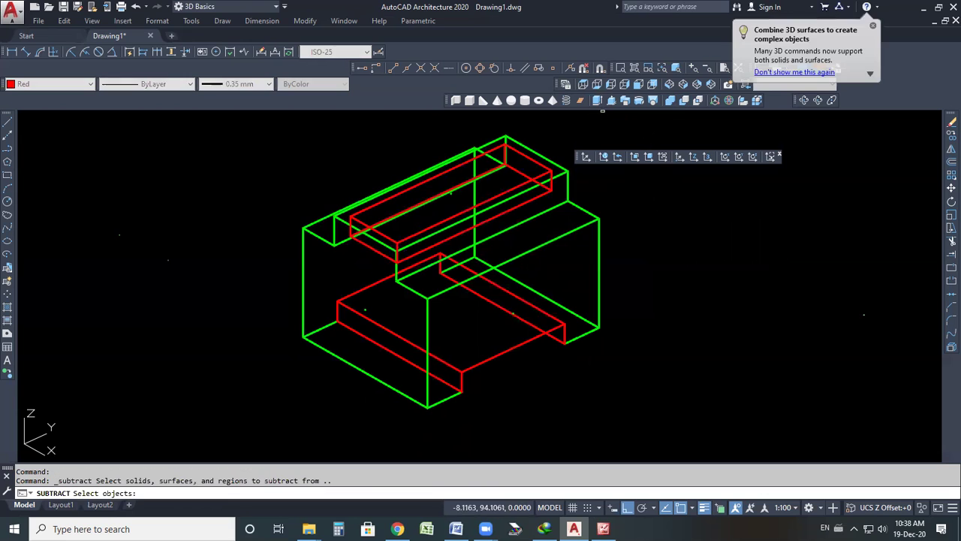
{"action": "left_click", "coordinate": [584, 227]}
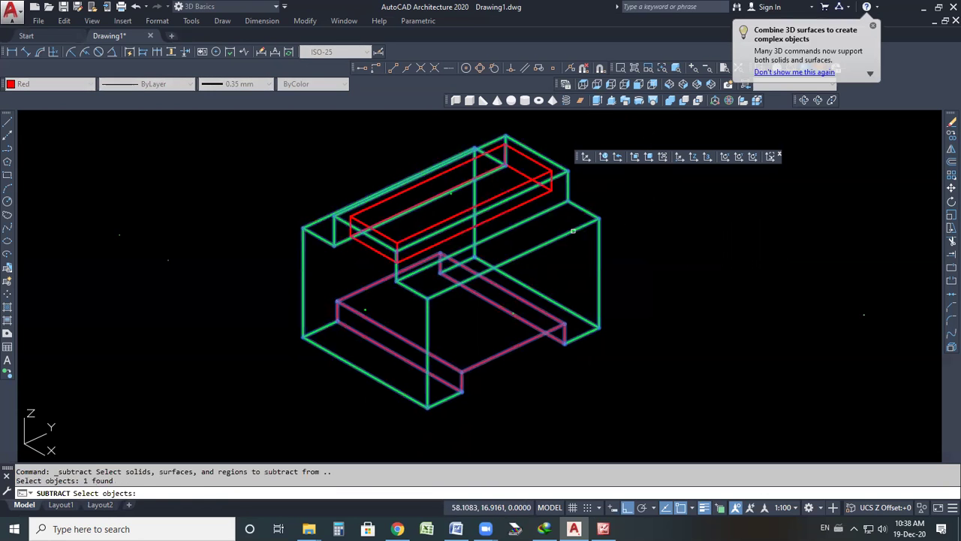
{"action": "key", "text": "Return"}
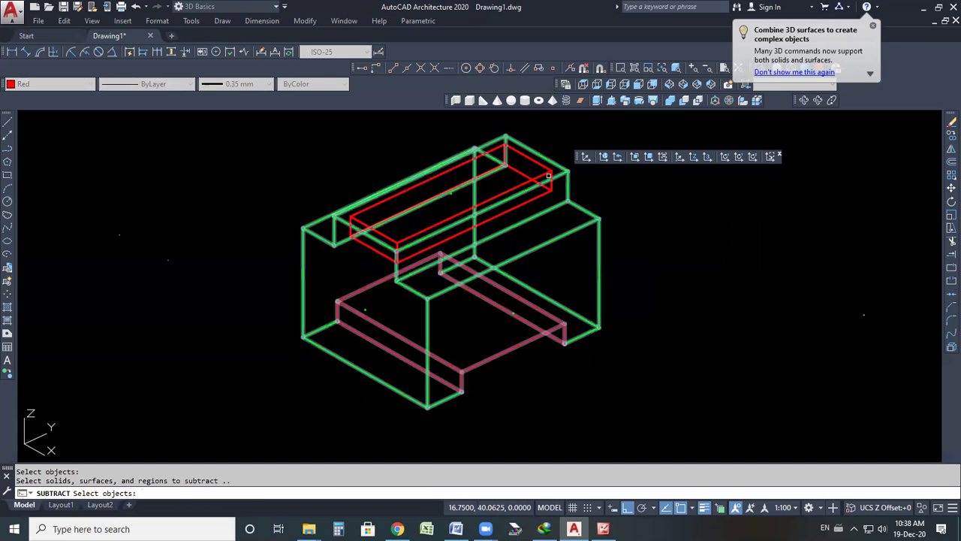
{"action": "left_click", "coordinate": [549, 176]}
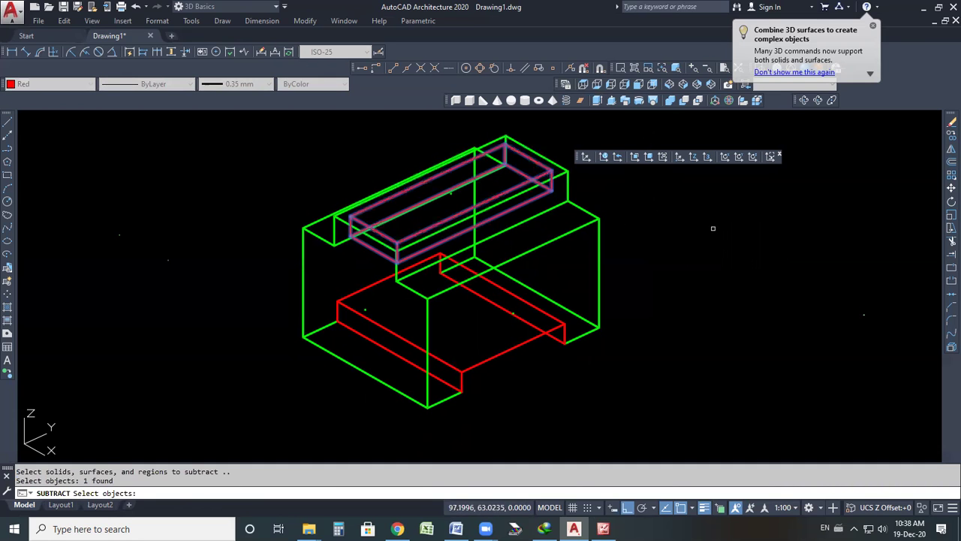
{"action": "key", "text": "Return"}
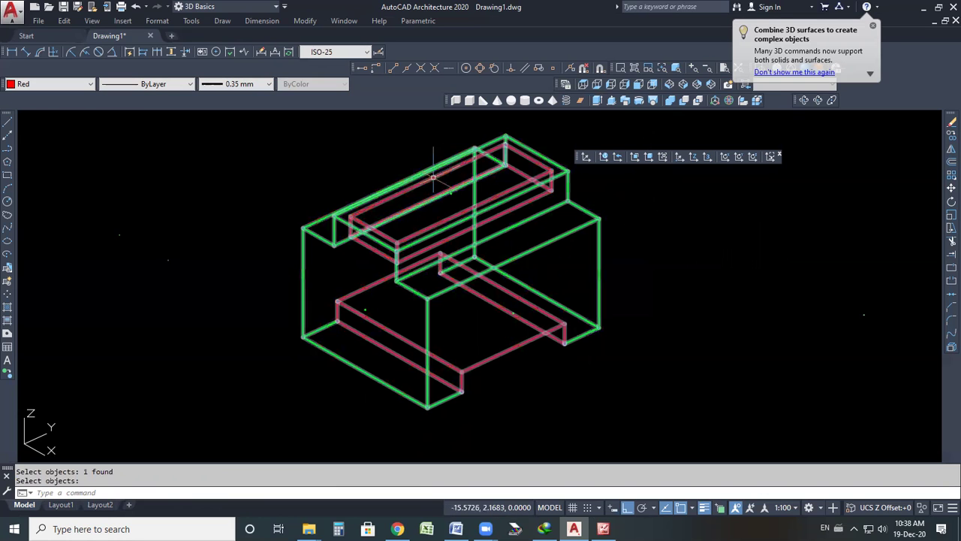
{"action": "left_click", "coordinate": [873, 26]}
Step: Display the model in the Conceptual visual style
{"action": "left_click", "coordinate": [818, 68]}
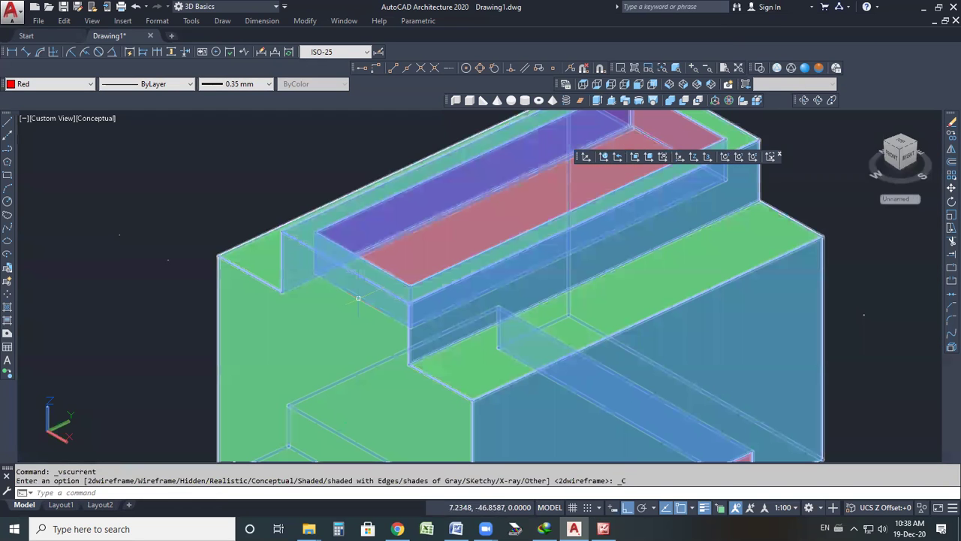
{"action": "scroll", "coordinate": [358, 298], "scroll_direction": "down", "scroll_amount": 5}
{"action": "scroll", "coordinate": [451, 259], "scroll_direction": "up", "scroll_amount": 4}
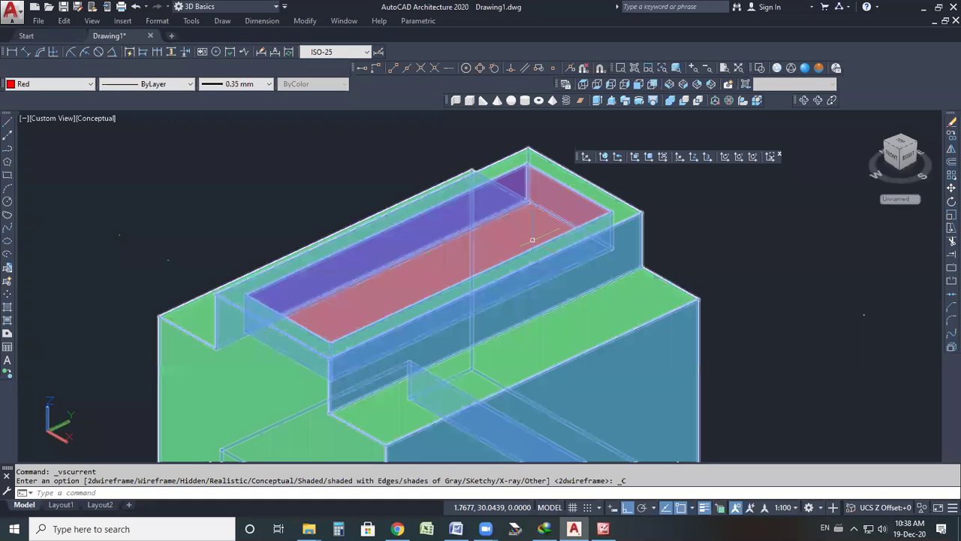
Step: Orbit around the shaded solid to examine the top pocket, the side steps and the slot underneath
{"action": "left_click", "coordinate": [810, 100]}
{"action": "left_click_drag", "start_coordinate": [596, 198], "coordinate": [488, 252]}
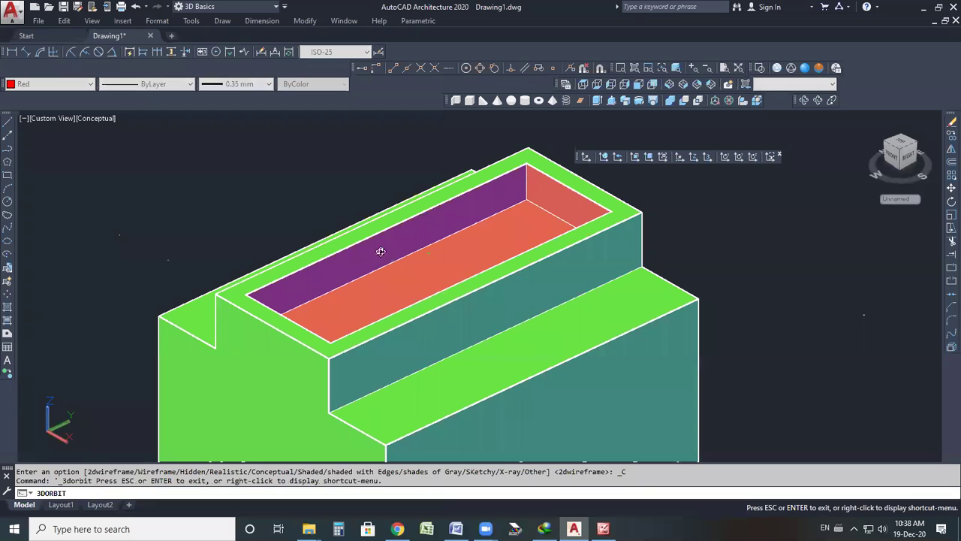
{"action": "scroll", "coordinate": [332, 217], "scroll_direction": "up", "scroll_amount": 2}
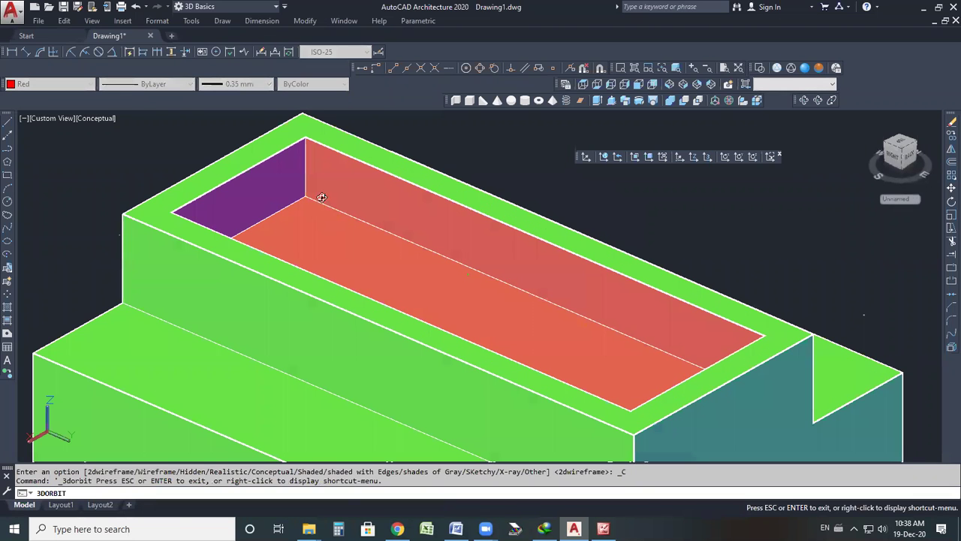
{"action": "left_click_drag", "start_coordinate": [379, 269], "coordinate": [485, 278]}
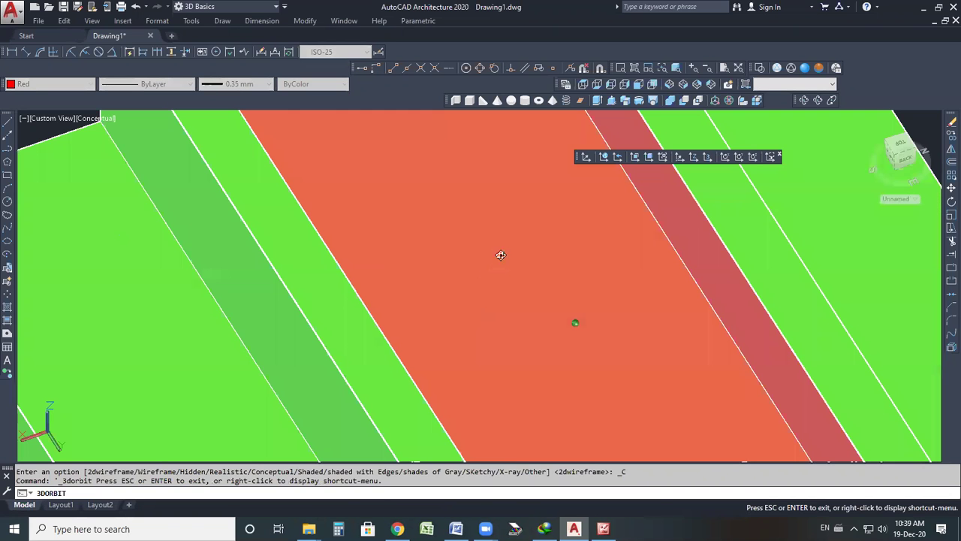
{"action": "left_click_drag", "start_coordinate": [497, 221], "coordinate": [448, 241]}
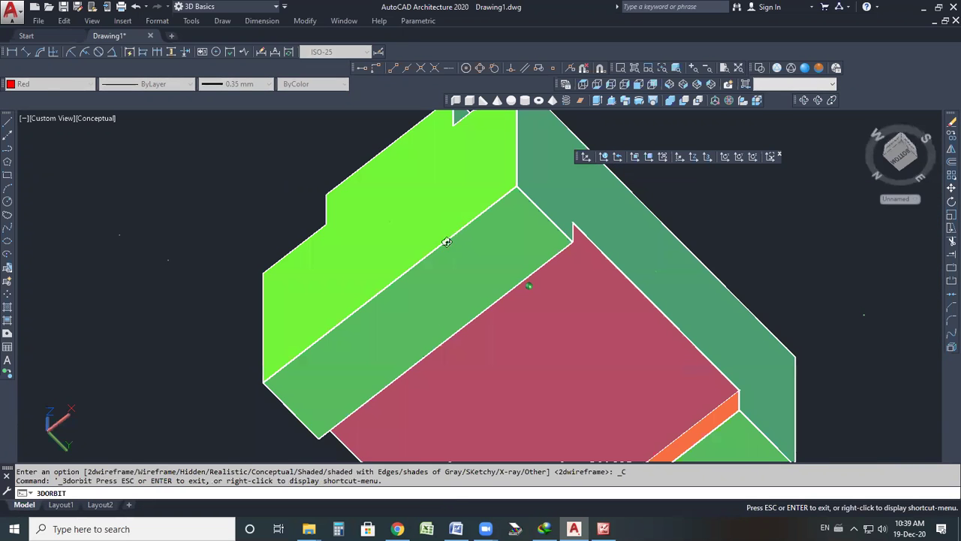
{"action": "left_click_drag", "start_coordinate": [409, 290], "coordinate": [464, 226]}
{"action": "scroll", "coordinate": [464, 226], "scroll_direction": "down", "scroll_amount": 7}
{"action": "scroll", "coordinate": [508, 312], "scroll_direction": "up", "scroll_amount": 2}
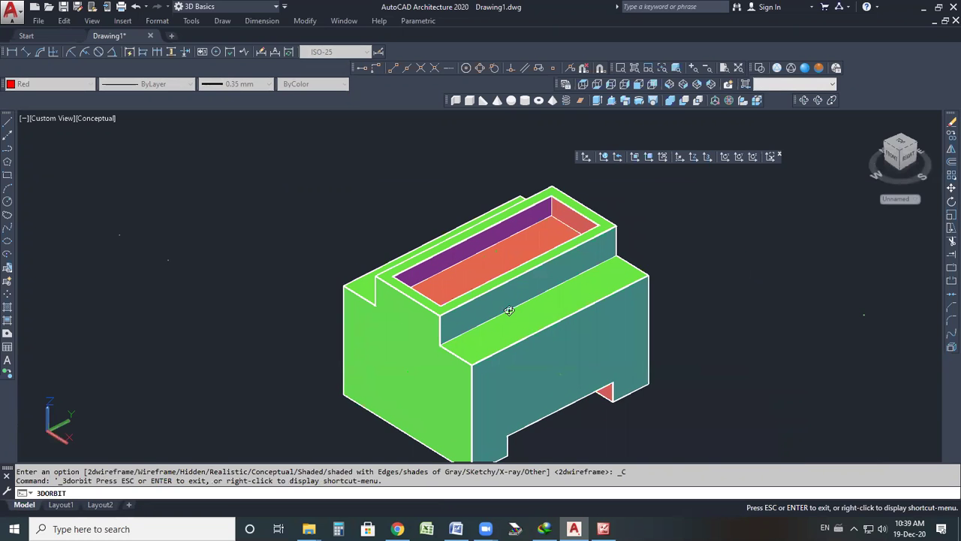
{"action": "scroll", "coordinate": [337, 272], "scroll_direction": "down", "scroll_amount": 2}
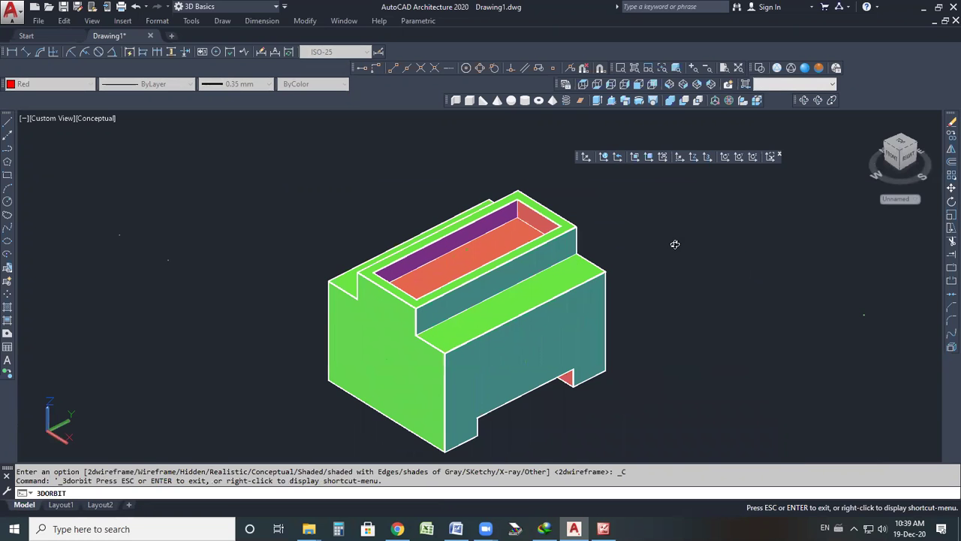
{"action": "right_click", "coordinate": [706, 254]}
{"action": "left_click", "coordinate": [706, 253]}
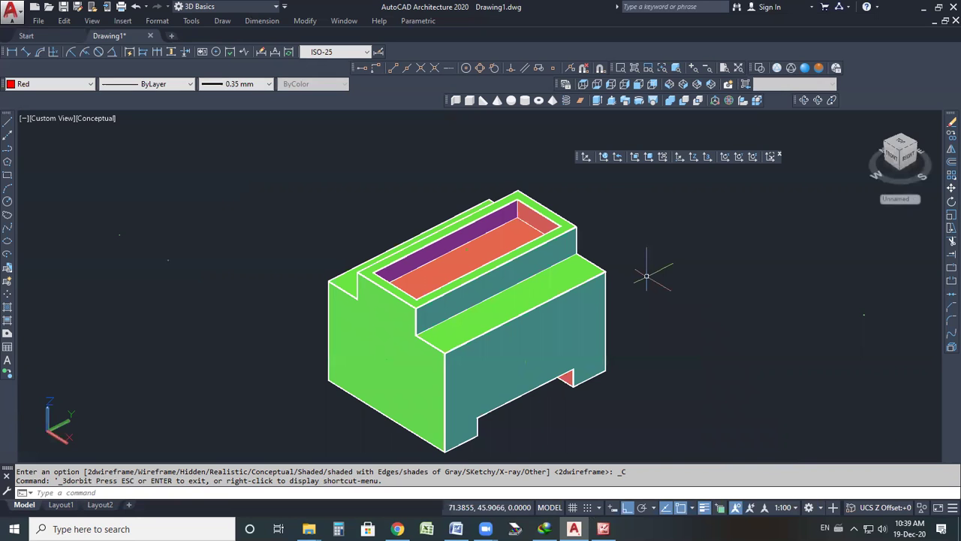
{"action": "middle_click_drag", "start_coordinate": [498, 199], "coordinate": [473, 257], "text": "shift"}
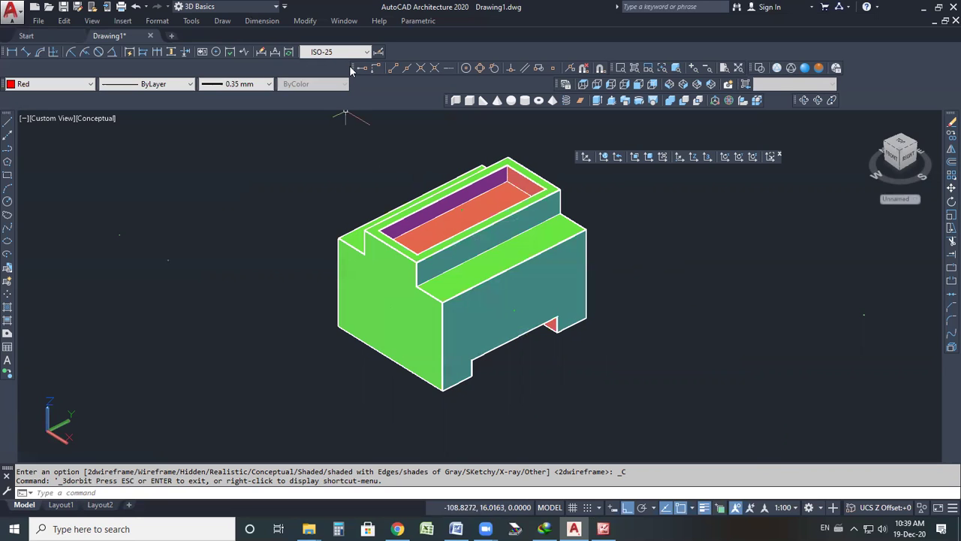
Step: Rearrange the docked toolbars, moving Object Snap and Zoom beside the dimension tools and View and 3D Orbit beside the object properties
{"action": "left_click_drag", "start_coordinate": [356, 70], "coordinate": [389, 56]}
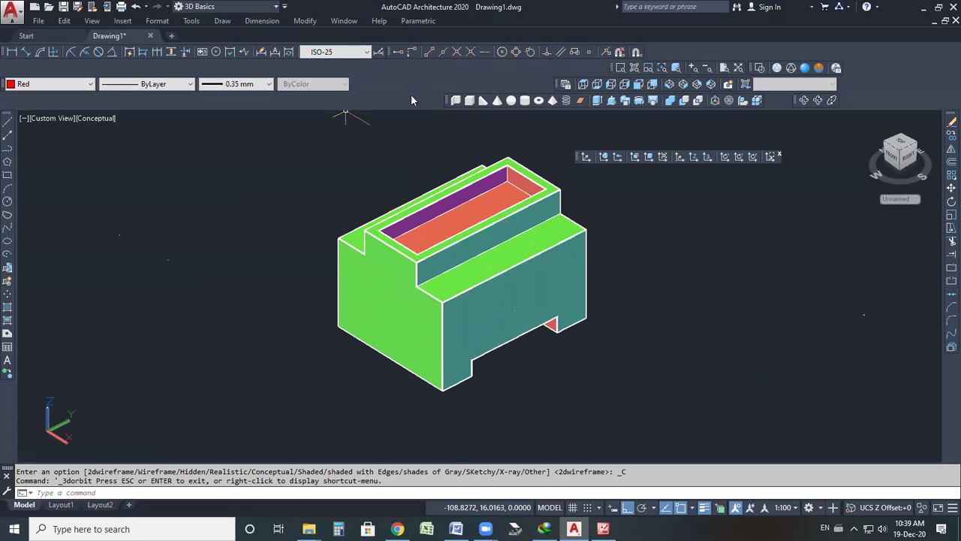
{"action": "left_click_drag", "start_coordinate": [615, 69], "coordinate": [650, 56]}
{"action": "left_click_drag", "start_coordinate": [557, 86], "coordinate": [510, 87]}
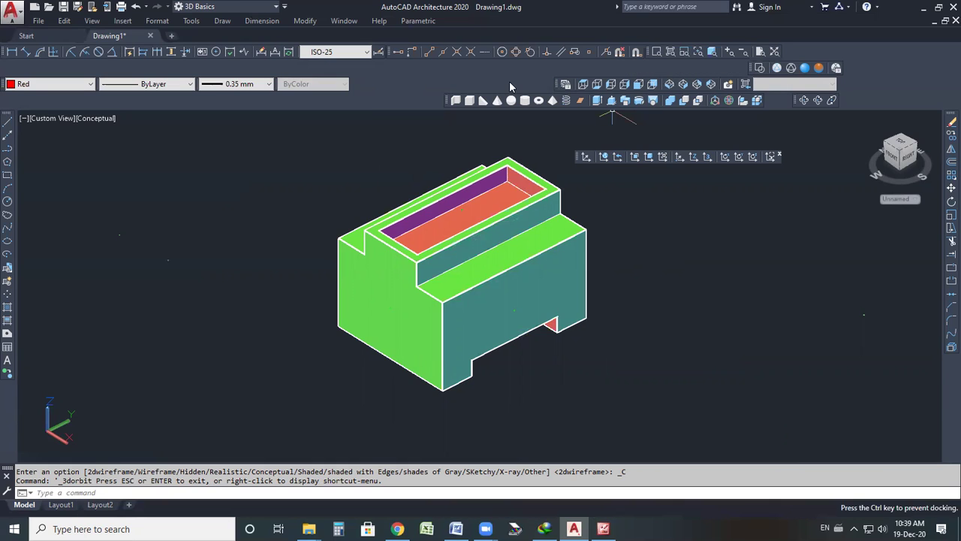
{"action": "left_click_drag", "start_coordinate": [351, 83], "coordinate": [356, 84]}
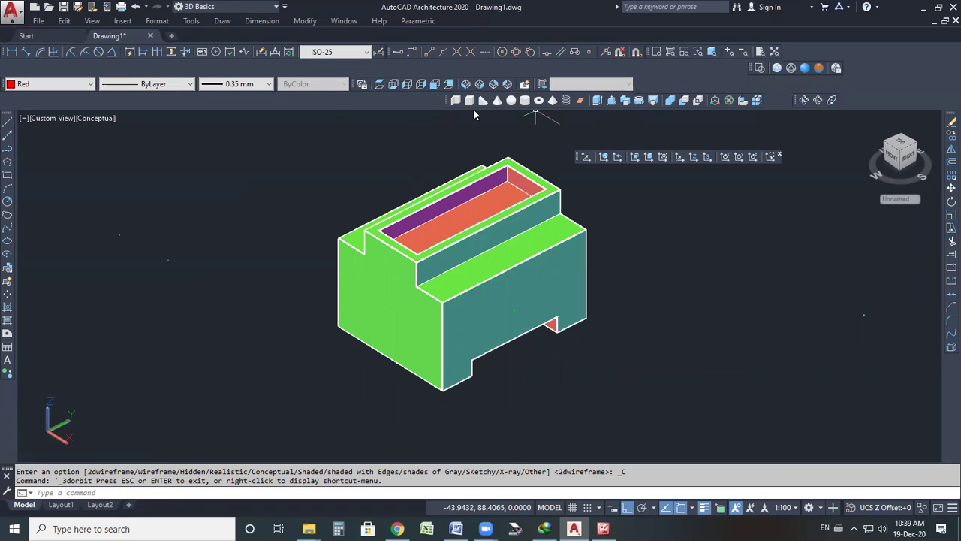
{"action": "left_click_drag", "start_coordinate": [798, 100], "coordinate": [656, 84]}
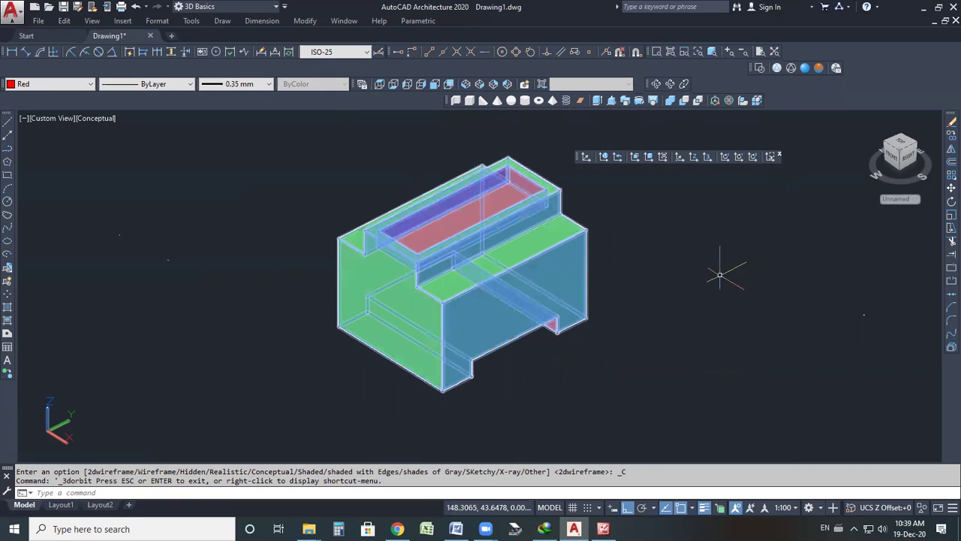
{"action": "scroll", "coordinate": [357, 208], "scroll_direction": "down", "scroll_amount": 2}
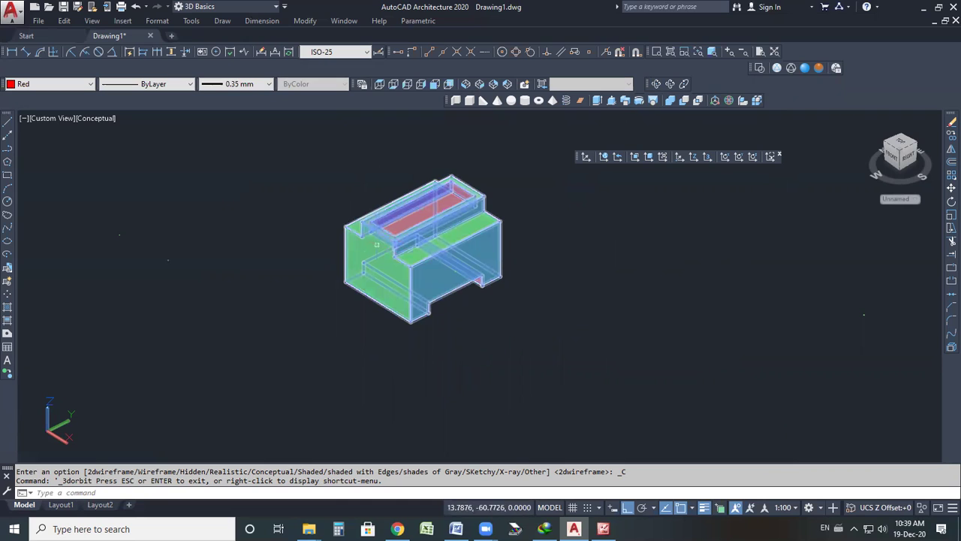
{"action": "scroll", "coordinate": [203, 232], "scroll_direction": "up", "scroll_amount": 1}
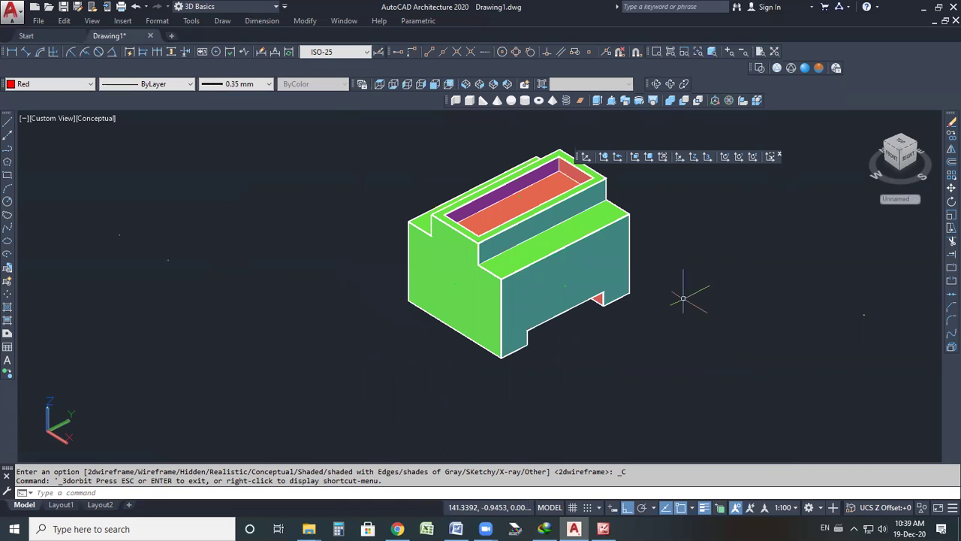
Step: Save the drawing under the file name 06 in the ACAD2020 folder
{"action": "left_click", "coordinate": [37, 20]}
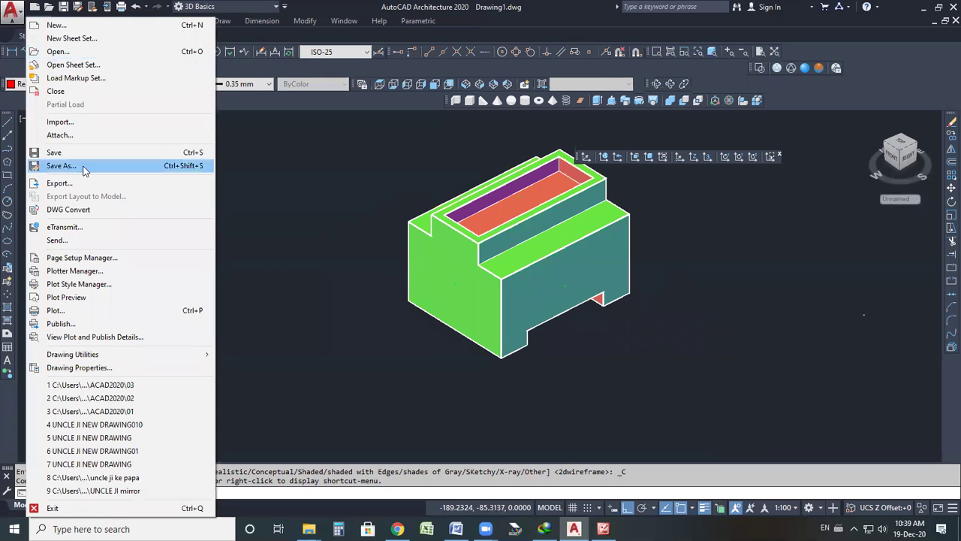
{"action": "left_click", "coordinate": [82, 165]}
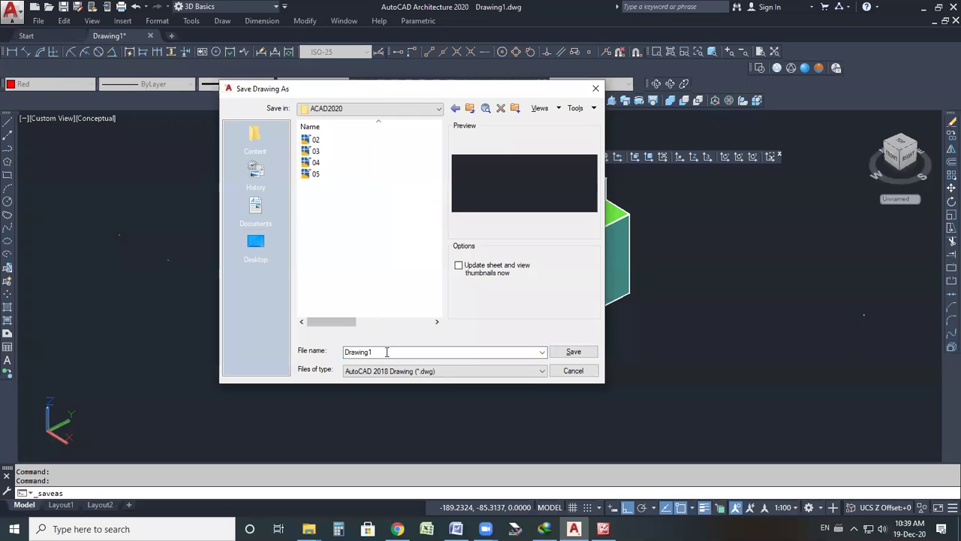
{"action": "double_click", "coordinate": [387, 352]}
{"action": "type", "text": "05"}
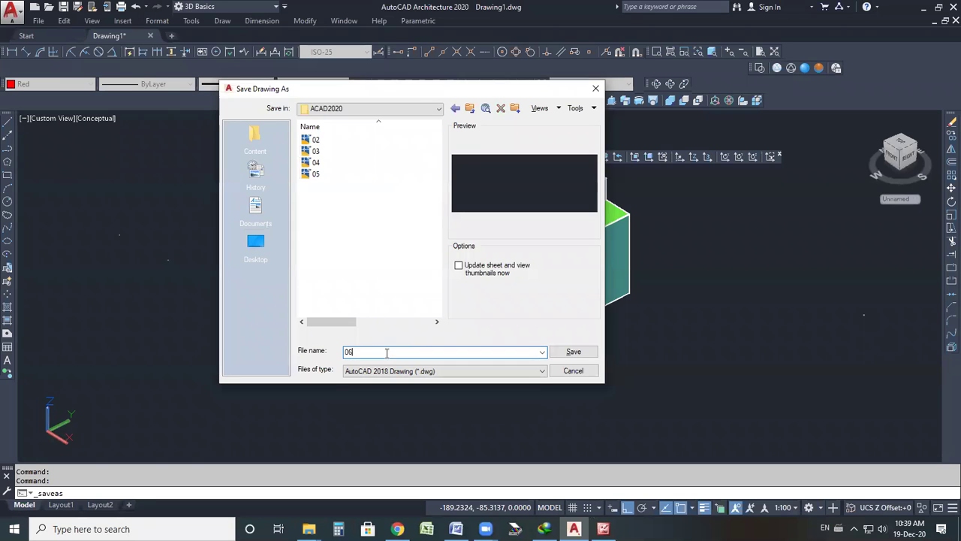
{"action": "left_click", "coordinate": [573, 352]}
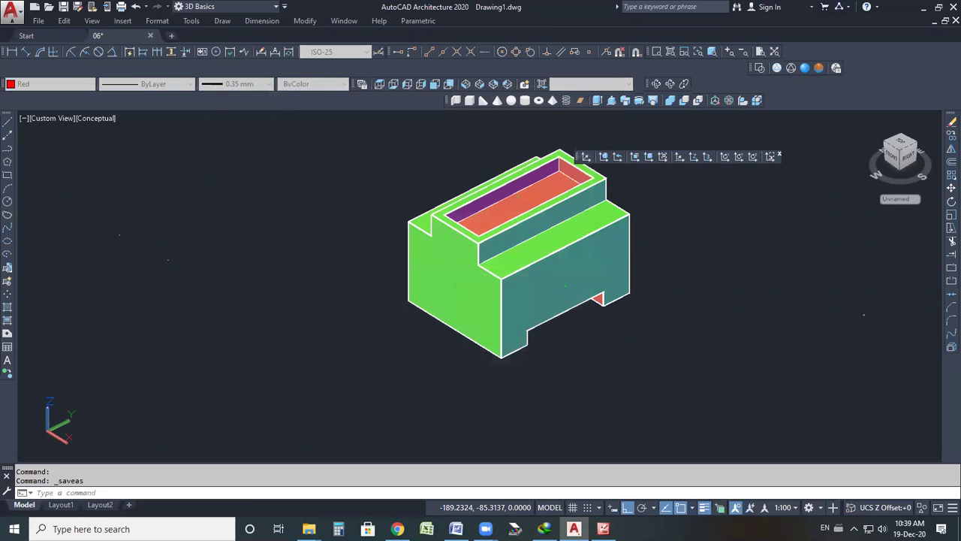
Step: Close all open drawings
{"action": "scroll", "coordinate": [230, 223], "scroll_direction": "down", "scroll_amount": 2}
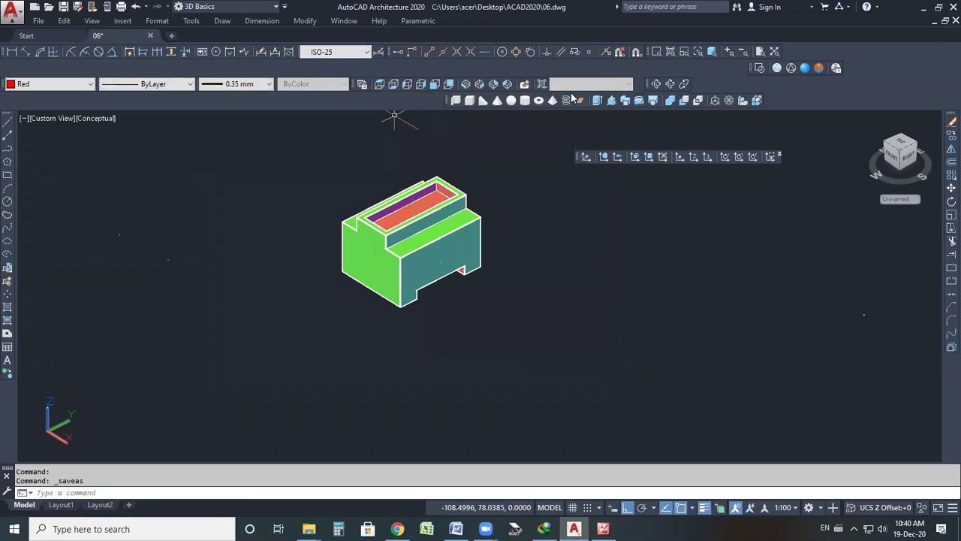
{"action": "left_click", "coordinate": [344, 21]}
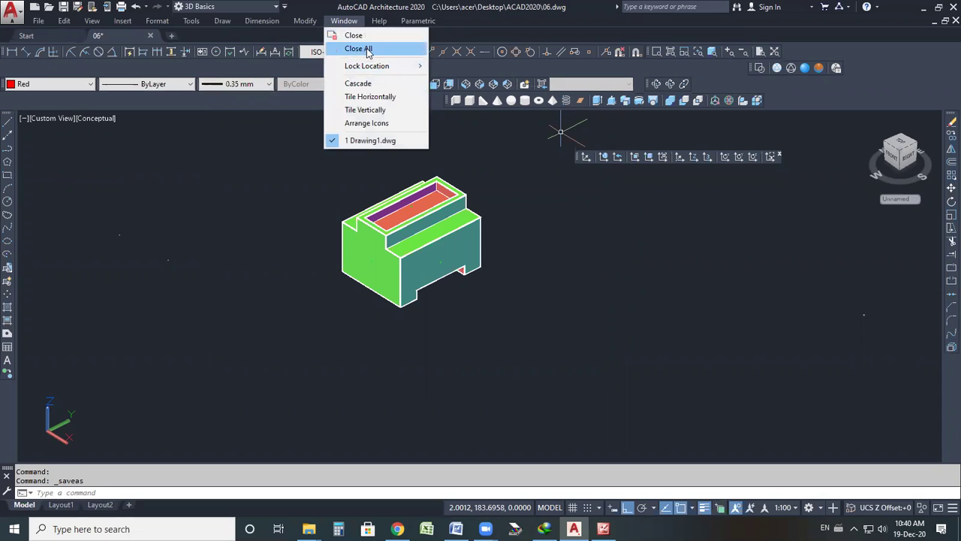
{"action": "left_click", "coordinate": [368, 49]}
{"action": "left_click", "coordinate": [516, 290]}
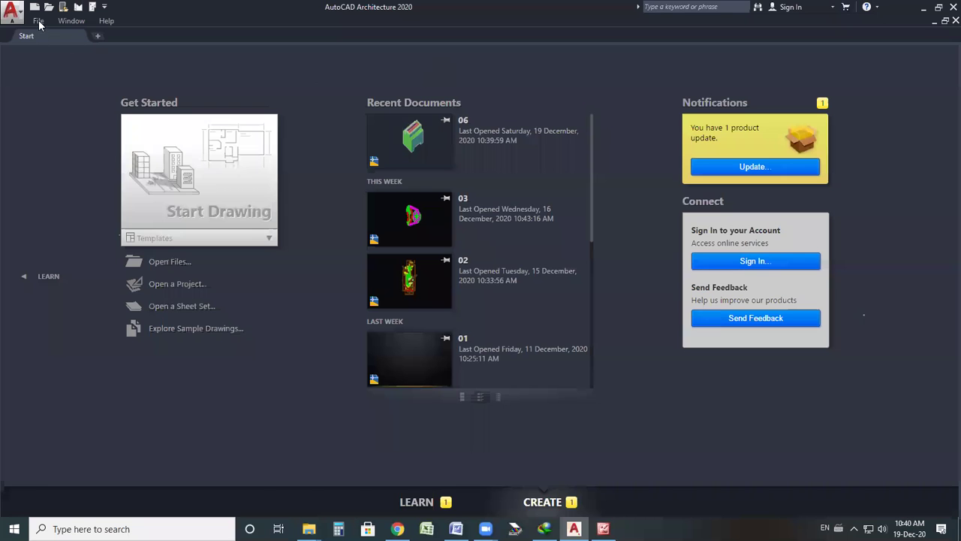
Step: Create a new drawing from the template selection
{"action": "left_click", "coordinate": [38, 21]}
{"action": "left_click", "coordinate": [55, 37]}
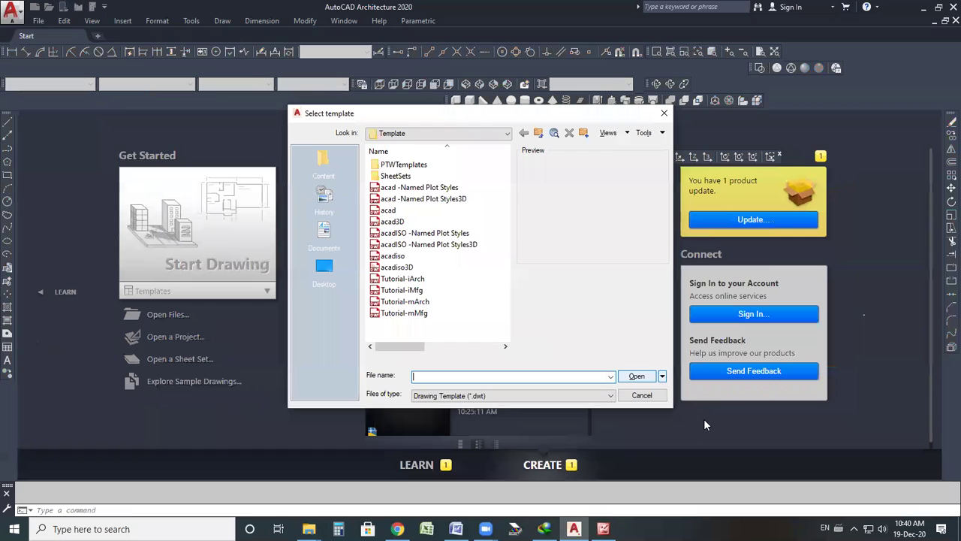
{"action": "key", "text": "Return"}
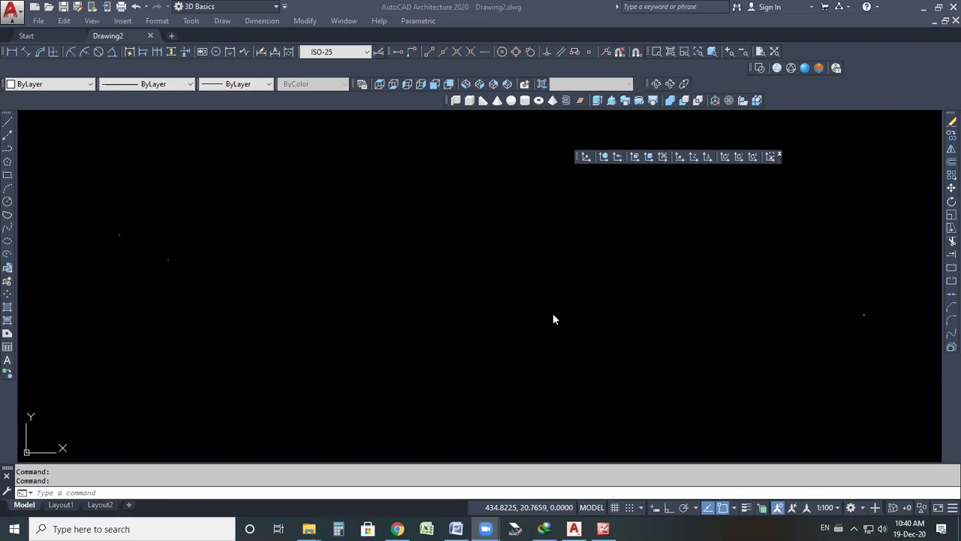
Step: Switch to Microsoft Office Picture Manager and examine the A-shaped stand and the four-hole bracket on the exercise sheet
{"action": "left_click", "coordinate": [603, 529]}
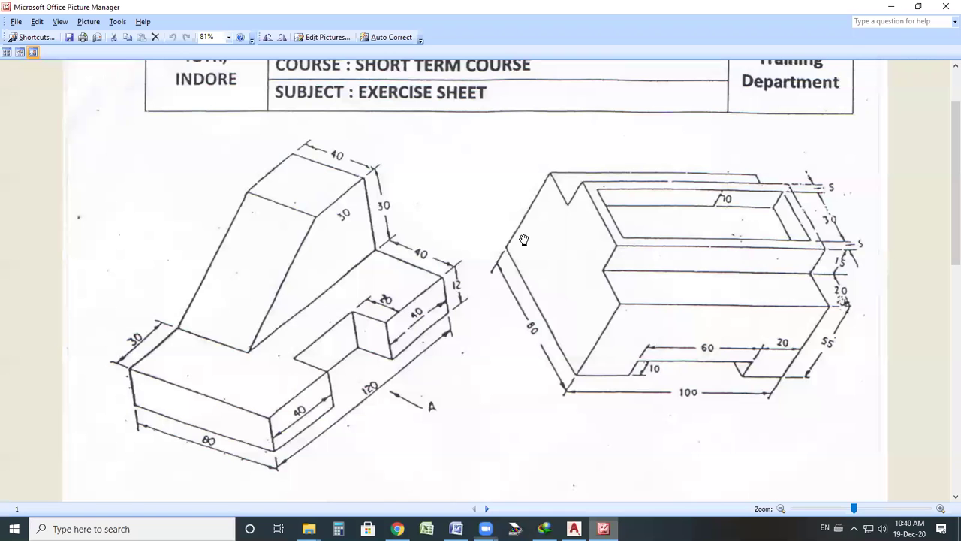
{"action": "scroll", "coordinate": [488, 203], "scroll_direction": "down", "scroll_amount": 2, "text": "ctrl"}
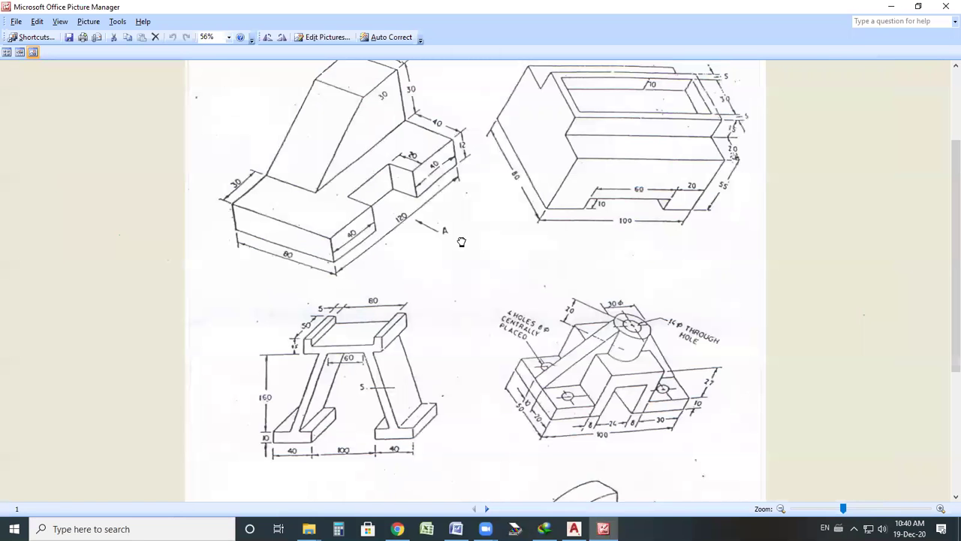
{"action": "scroll", "coordinate": [441, 120], "scroll_direction": "down", "scroll_amount": 3}
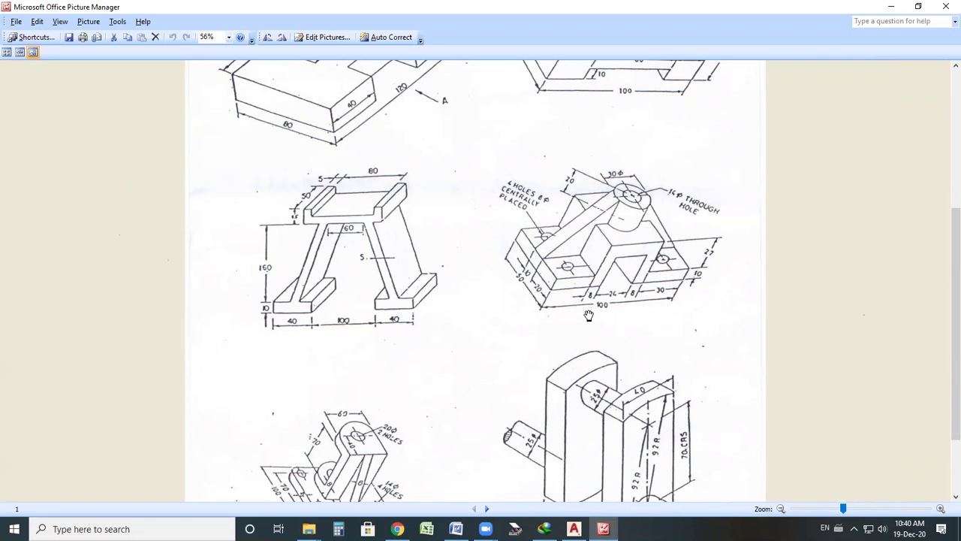
Step: Circle the A-shaped stand and the four-hole bracket freehand, adding an arrow on the stand and tracing the bracket's front profile and boss
{"action": "left_click_drag", "start_coordinate": [429, 148], "coordinate": [288, 181]}
{"action": "left_click_drag", "start_coordinate": [464, 200], "coordinate": [440, 155]}
{"action": "mouse_move", "coordinate": [253, 399]}
{"action": "left_mouse_down"}
{"action": "mouse_move", "coordinate": [330, 274]}
{"action": "mouse_move", "coordinate": [361, 289]}
{"action": "left_mouse_up"}
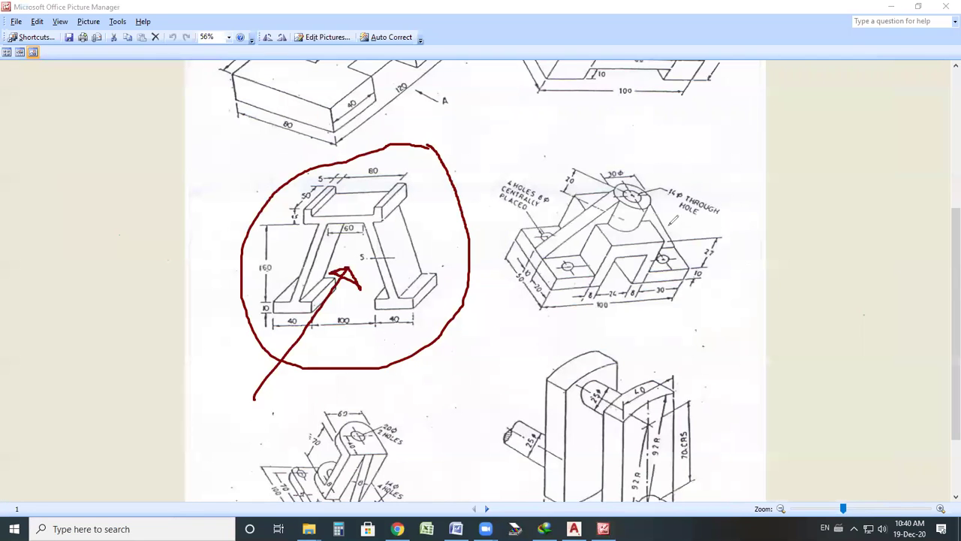
{"action": "left_click_drag", "start_coordinate": [608, 160], "coordinate": [652, 144]}
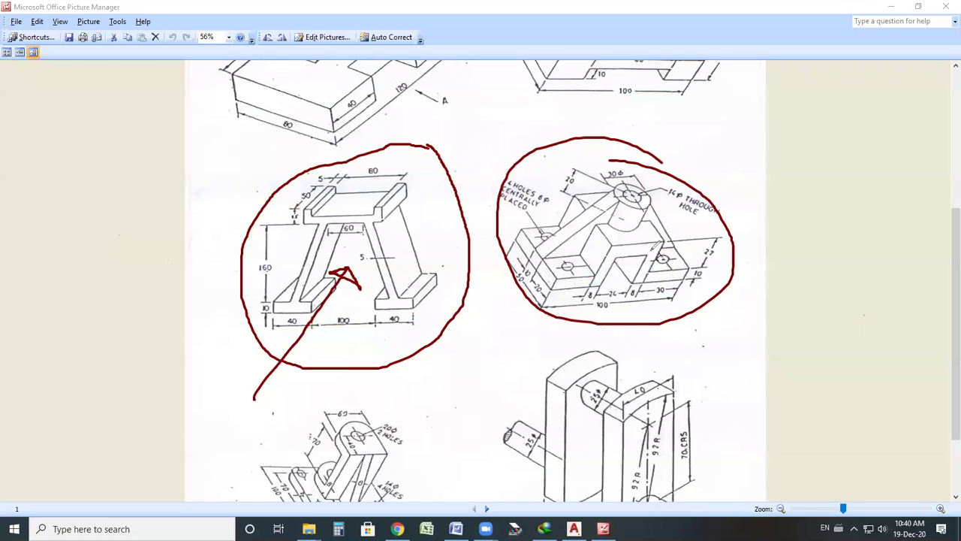
{"action": "left_click_drag", "start_coordinate": [653, 279], "coordinate": [706, 277]}
{"action": "mouse_move", "coordinate": [637, 184]}
{"action": "left_mouse_down"}
{"action": "mouse_move", "coordinate": [611, 207]}
{"action": "mouse_move", "coordinate": [655, 200]}
{"action": "mouse_move", "coordinate": [607, 204]}
{"action": "left_mouse_up"}
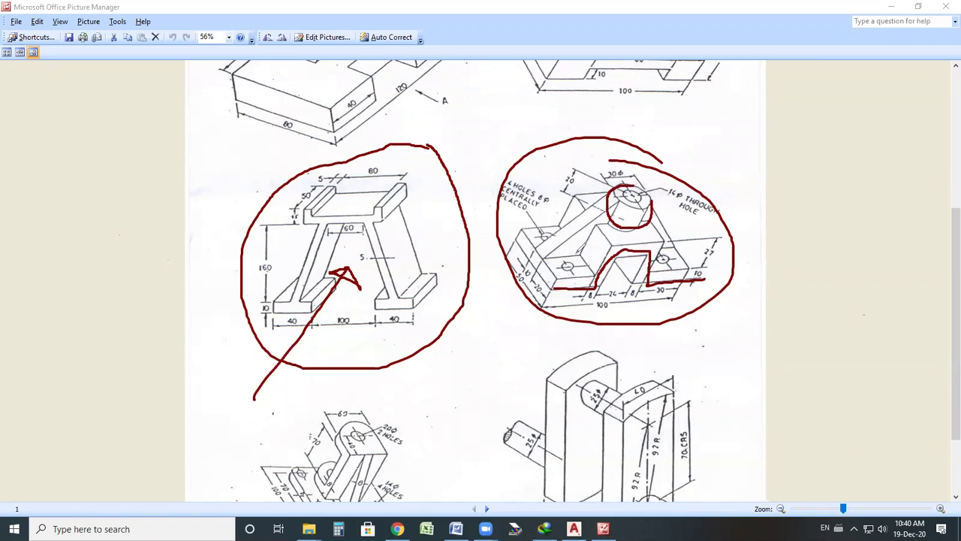
{"action": "mouse_move", "coordinate": [579, 241]}
{"action": "left_mouse_down"}
{"action": "mouse_move", "coordinate": [585, 254]}
{"action": "mouse_move", "coordinate": [573, 235]}
{"action": "left_mouse_up"}
Step: Undo all the freehand marks on the stand and bracket, including a further trial stroke on the bracket
{"action": "key", "text": "ctrl+z"}
{"action": "key", "text": "ctrl+z"}
{"action": "key", "text": "ctrl+z"}
{"action": "key", "text": "ctrl+z"}
{"action": "key", "text": "ctrl+z"}
{"action": "key", "text": "ctrl+z"}
{"action": "key", "text": "ctrl+z"}
{"action": "key", "text": "ctrl+z"}
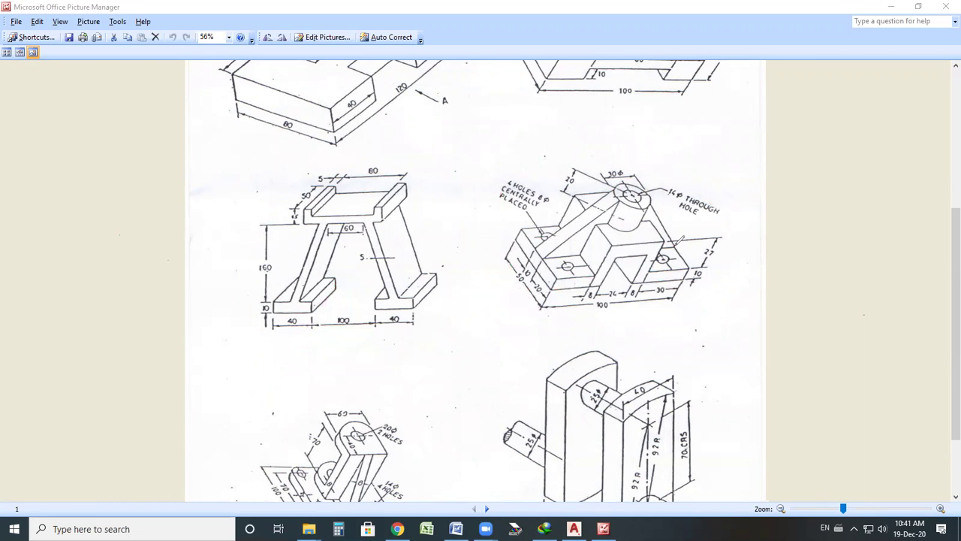
{"action": "left_click_drag", "start_coordinate": [549, 285], "coordinate": [560, 241]}
{"action": "key", "text": "ctrl+z"}
Step: Circle the ribbed bracket with the 120 mm base freehand and mark its base plate and upper hole
{"action": "scroll", "coordinate": [736, 248], "scroll_direction": "down", "scroll_amount": 3}
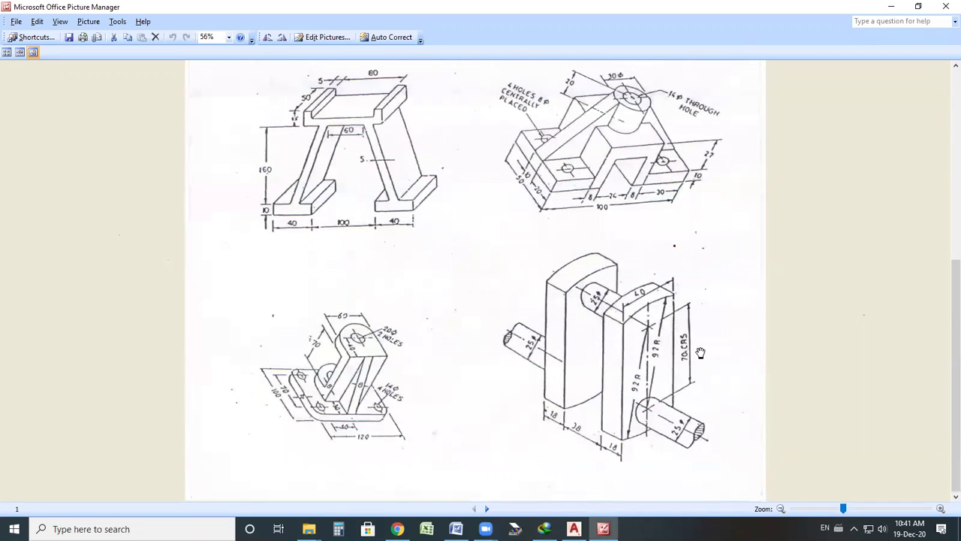
{"action": "mouse_move", "coordinate": [410, 287]}
{"action": "left_mouse_down"}
{"action": "mouse_move", "coordinate": [221, 443]}
{"action": "mouse_move", "coordinate": [445, 445]}
{"action": "left_mouse_up"}
{"action": "left_click_drag", "start_coordinate": [455, 393], "coordinate": [360, 276]}
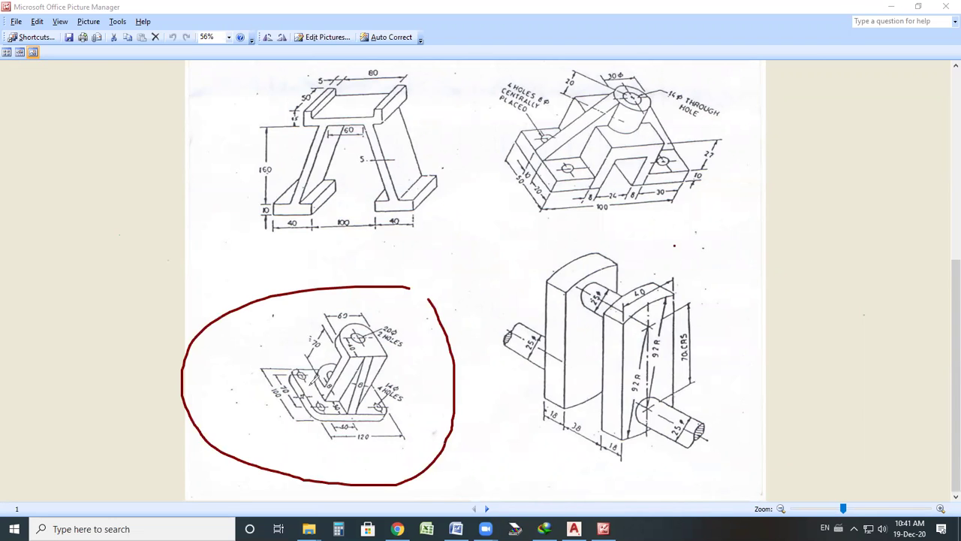
{"action": "left_click_drag", "start_coordinate": [310, 385], "coordinate": [167, 379]}
{"action": "mouse_move", "coordinate": [406, 319]}
{"action": "left_mouse_down"}
{"action": "mouse_move", "coordinate": [367, 328]}
{"action": "mouse_move", "coordinate": [350, 318]}
{"action": "left_mouse_up"}
{"action": "left_click_drag", "start_coordinate": [333, 402], "coordinate": [349, 397]}
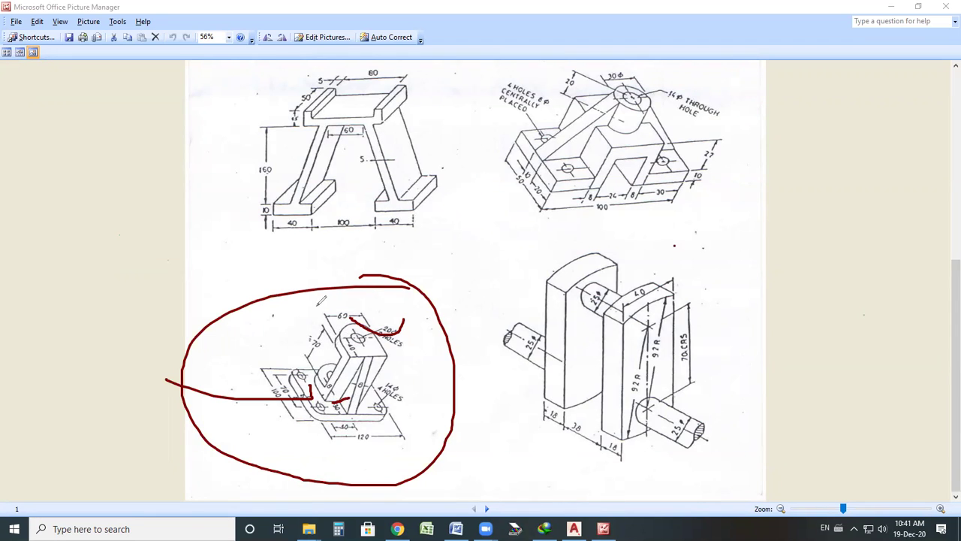
Step: Trace the ribbed bracket's sloping arm freehand and draw projection strokes from it towards the crank drawing
{"action": "mouse_move", "coordinate": [323, 388]}
{"action": "left_mouse_down"}
{"action": "mouse_move", "coordinate": [347, 356]}
{"action": "mouse_move", "coordinate": [310, 314]}
{"action": "left_mouse_up"}
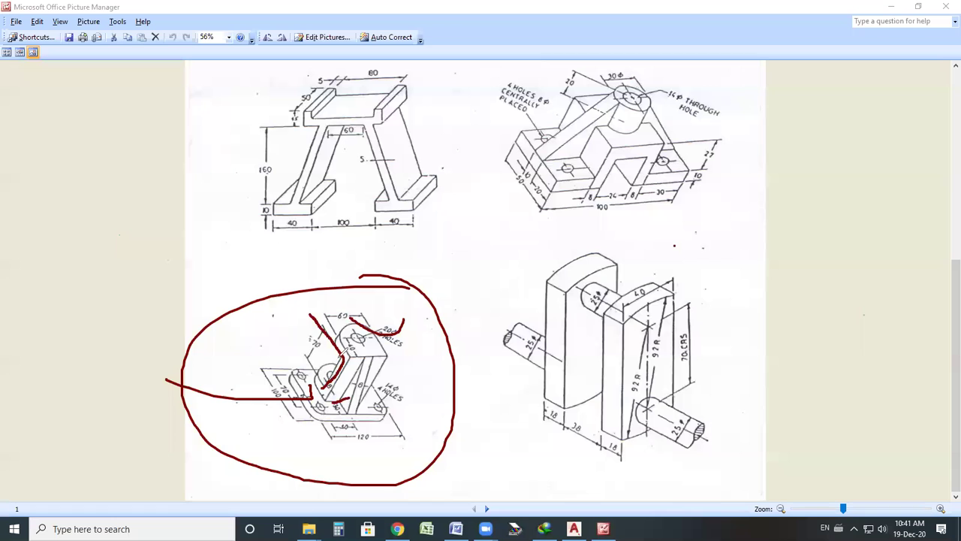
{"action": "left_click_drag", "start_coordinate": [323, 380], "coordinate": [308, 314]}
{"action": "left_click_drag", "start_coordinate": [455, 320], "coordinate": [339, 350]}
{"action": "left_click_drag", "start_coordinate": [305, 314], "coordinate": [452, 288]}
{"action": "left_click_drag", "start_coordinate": [378, 350], "coordinate": [538, 287]}
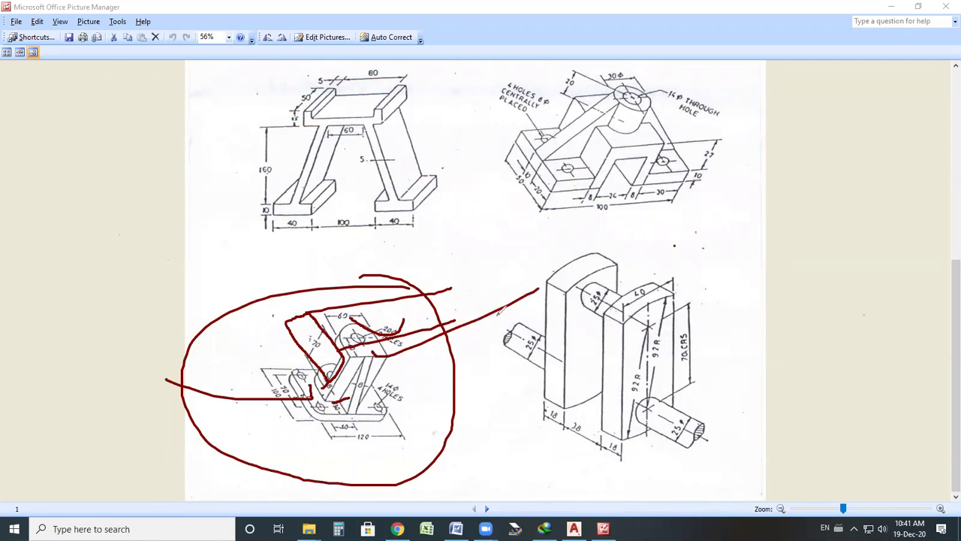
{"action": "mouse_move", "coordinate": [405, 285]}
{"action": "left_mouse_down"}
{"action": "mouse_move", "coordinate": [464, 247]}
{"action": "mouse_move", "coordinate": [479, 275]}
{"action": "mouse_move", "coordinate": [503, 233]}
{"action": "mouse_move", "coordinate": [518, 274]}
{"action": "left_mouse_up"}
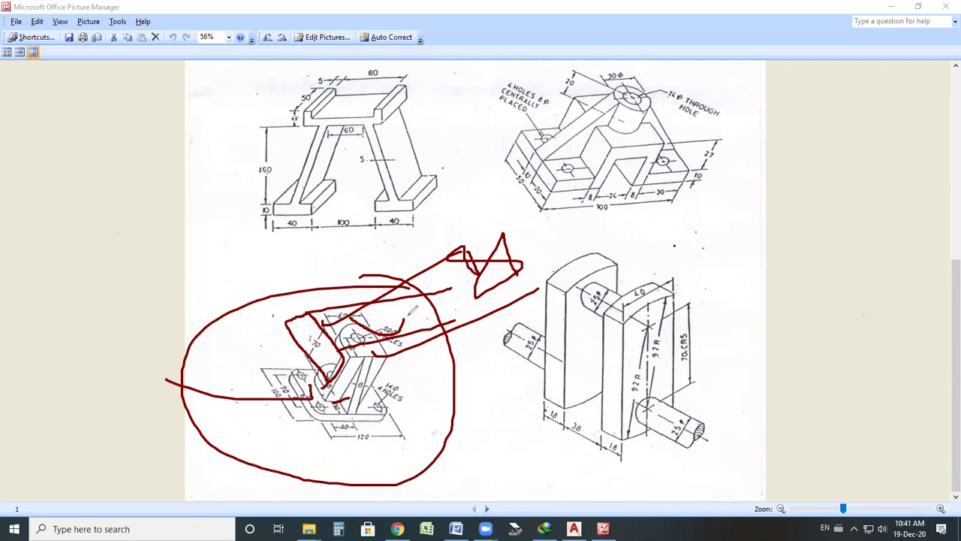
{"action": "left_click_drag", "start_coordinate": [412, 309], "coordinate": [557, 238]}
Step: Undo all the freehand marks around the ribbed bracket
{"action": "key", "text": "ctrl+z"}
{"action": "key", "text": "ctrl+z"}
{"action": "key", "text": "ctrl+z"}
{"action": "key", "text": "ctrl+z"}
{"action": "key", "text": "ctrl+z"}
{"action": "key", "text": "ctrl+z"}
{"action": "key", "text": "ctrl+z"}
{"action": "key", "text": "ctrl+z"}
{"action": "key", "text": "ctrl+z"}
{"action": "key", "text": "ctrl+z"}
{"action": "key", "text": "ctrl+z"}
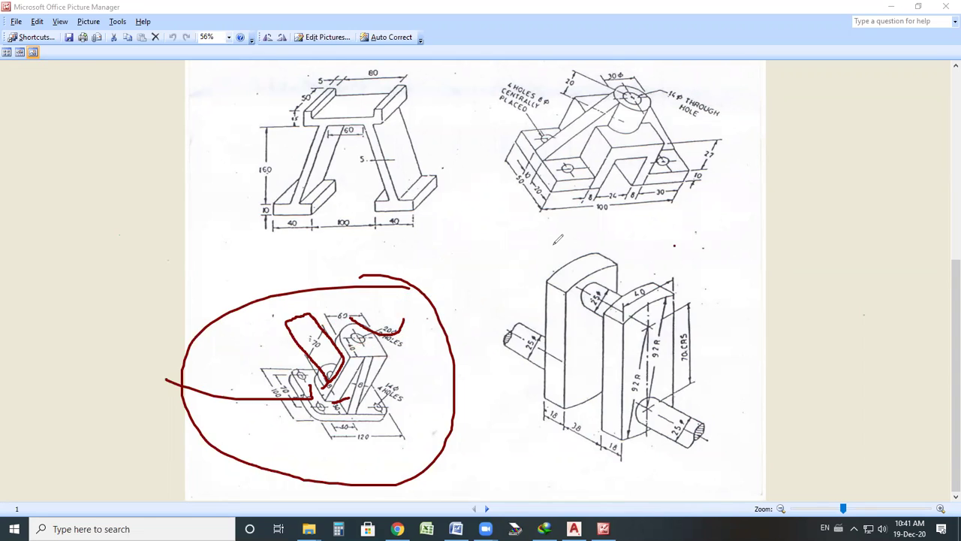
Step: Circle the crank drawing freehand, tick the sheet's four remaining parts, and clear the markings
{"action": "mouse_move", "coordinate": [724, 253]}
{"action": "left_mouse_down"}
{"action": "mouse_move", "coordinate": [636, 231]}
{"action": "mouse_move", "coordinate": [476, 354]}
{"action": "mouse_move", "coordinate": [586, 449]}
{"action": "mouse_move", "coordinate": [728, 246]}
{"action": "left_mouse_up"}
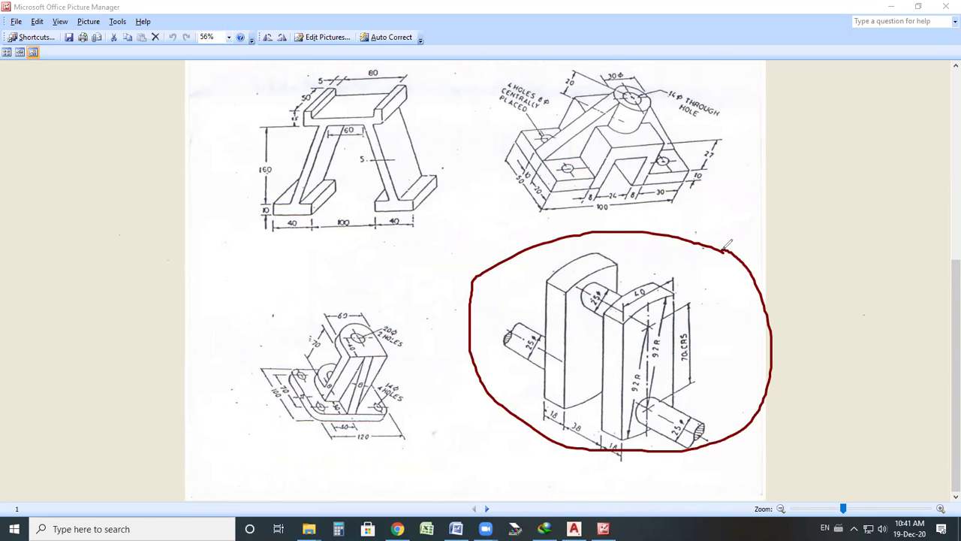
{"action": "mouse_move", "coordinate": [668, 275]}
{"action": "left_mouse_down"}
{"action": "mouse_move", "coordinate": [682, 296]}
{"action": "mouse_move", "coordinate": [770, 249]}
{"action": "left_mouse_up"}
{"action": "left_click_drag", "start_coordinate": [708, 261], "coordinate": [801, 226]}
{"action": "left_click_drag", "start_coordinate": [709, 261], "coordinate": [664, 265]}
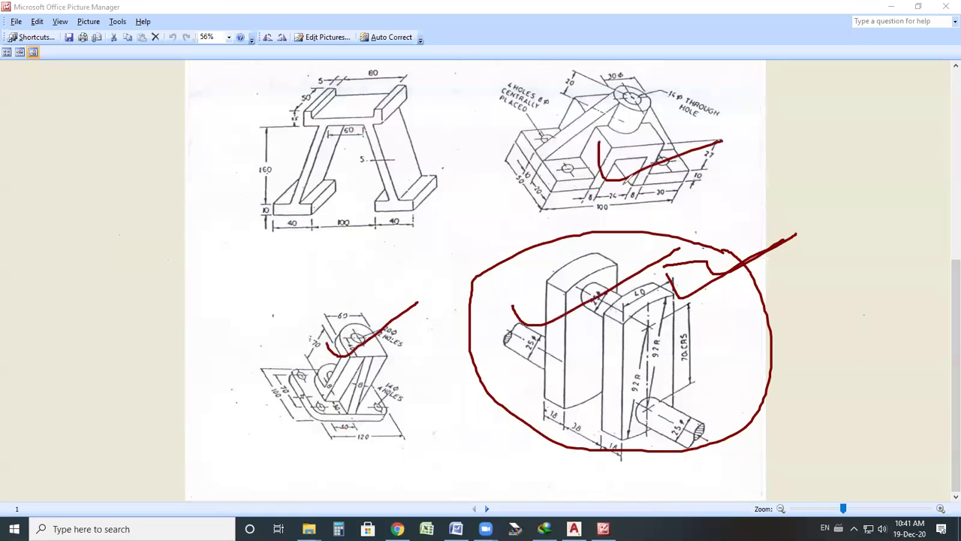
{"action": "left_click_drag", "start_coordinate": [621, 182], "coordinate": [716, 181]}
{"action": "left_click_drag", "start_coordinate": [336, 188], "coordinate": [469, 161]}
{"action": "mouse_move", "coordinate": [314, 373]}
{"action": "left_mouse_down"}
{"action": "mouse_move", "coordinate": [368, 379]}
{"action": "mouse_move", "coordinate": [500, 284]}
{"action": "left_mouse_up"}
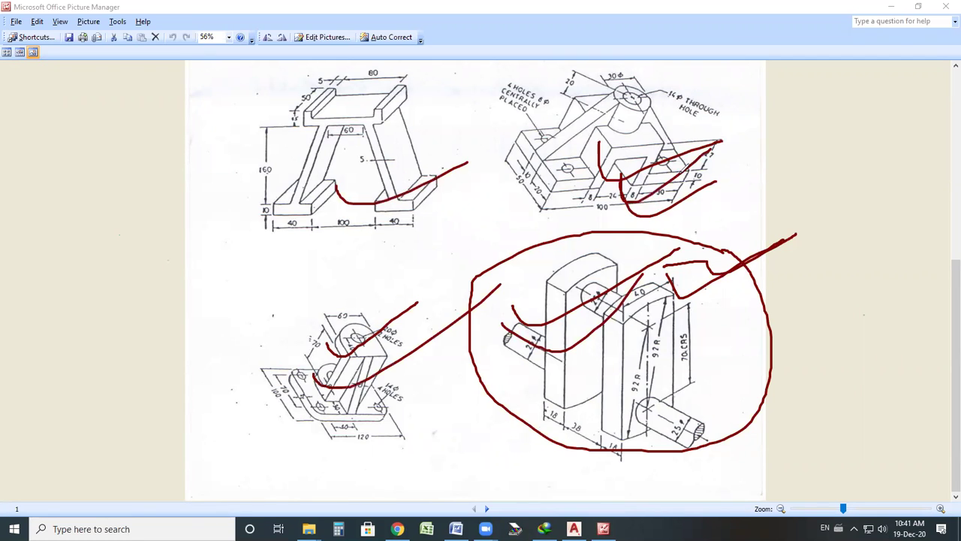
{"action": "key", "text": "Escape"}
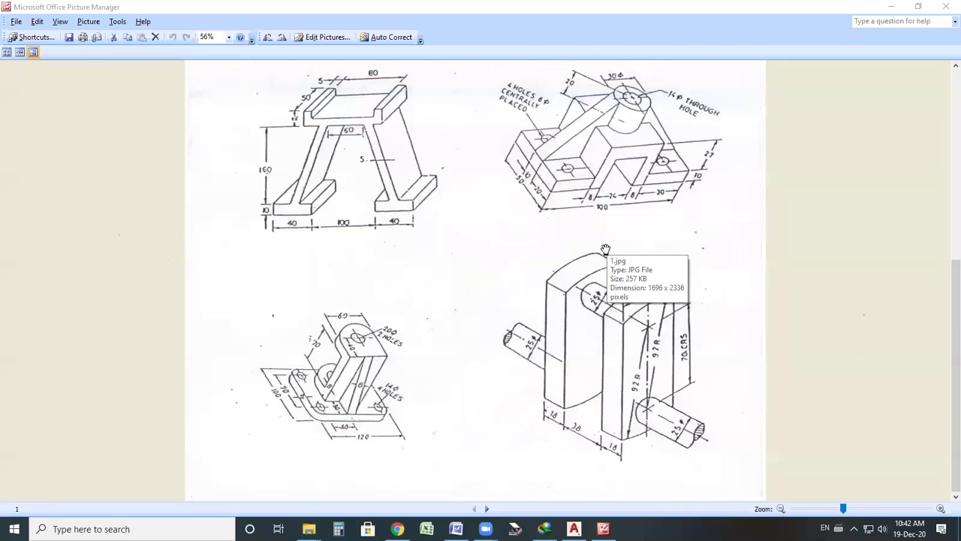
Step: Browse the exercise sheet images from 1 through 11, 12, 13 and 14 to 15, examining the parts on each
{"action": "left_click_drag", "start_coordinate": [522, 217], "coordinate": [519, 276]}
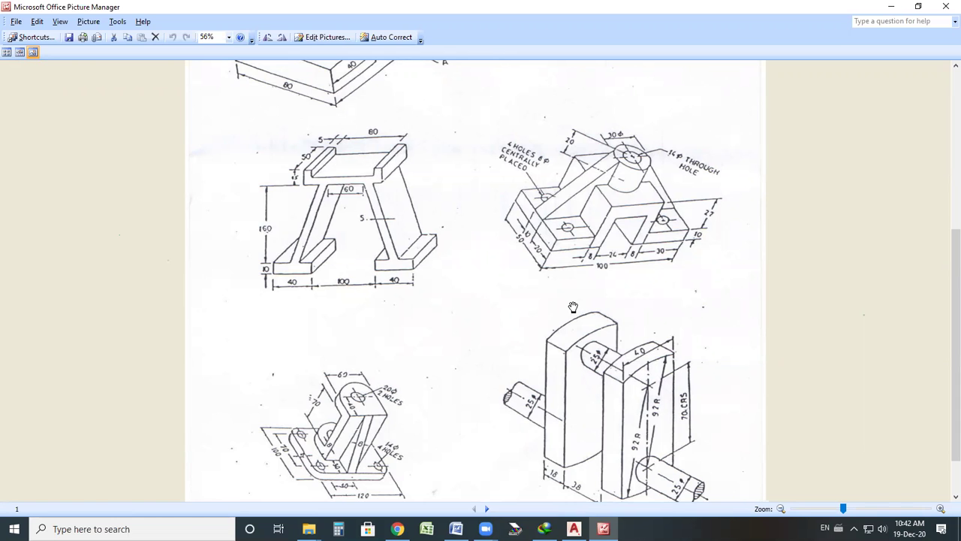
{"action": "scroll", "coordinate": [578, 282], "scroll_direction": "down", "scroll_amount": 1}
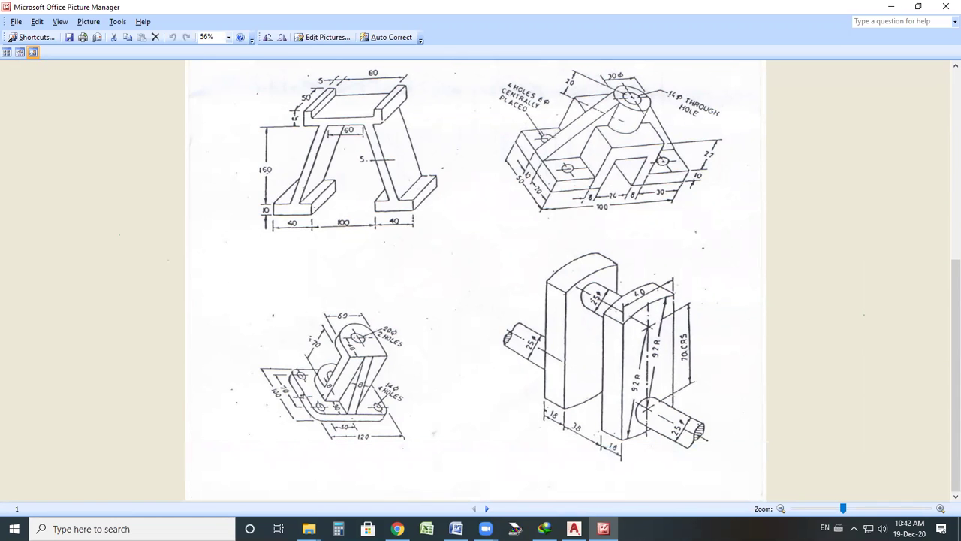
{"action": "left_click", "coordinate": [487, 509]}
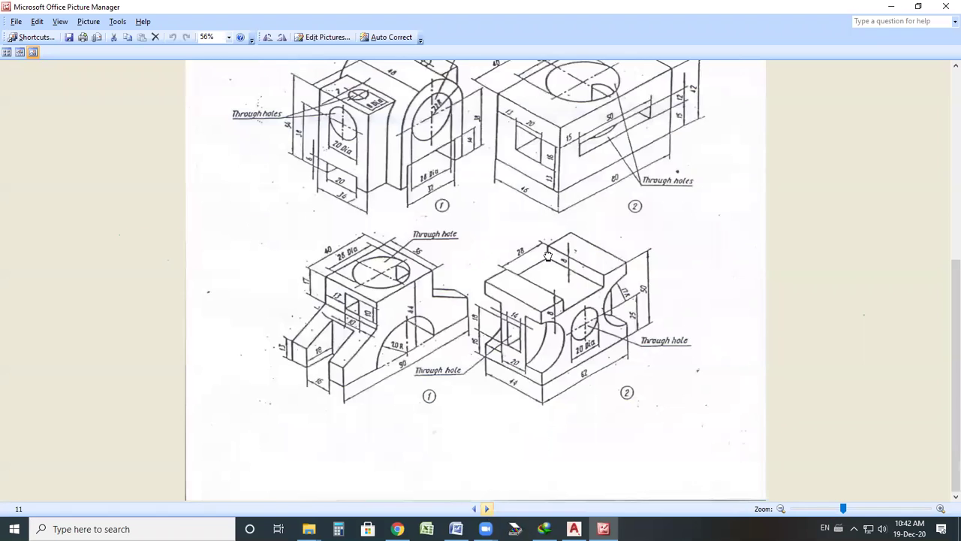
{"action": "scroll", "coordinate": [545, 277], "scroll_direction": "up", "scroll_amount": 3}
{"action": "left_click", "coordinate": [486, 509]}
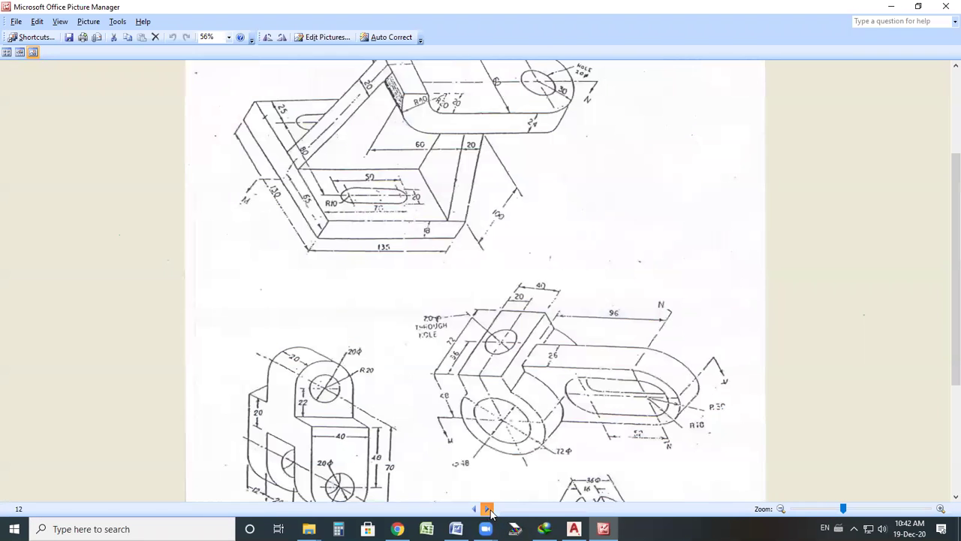
{"action": "key", "text": "Right"}
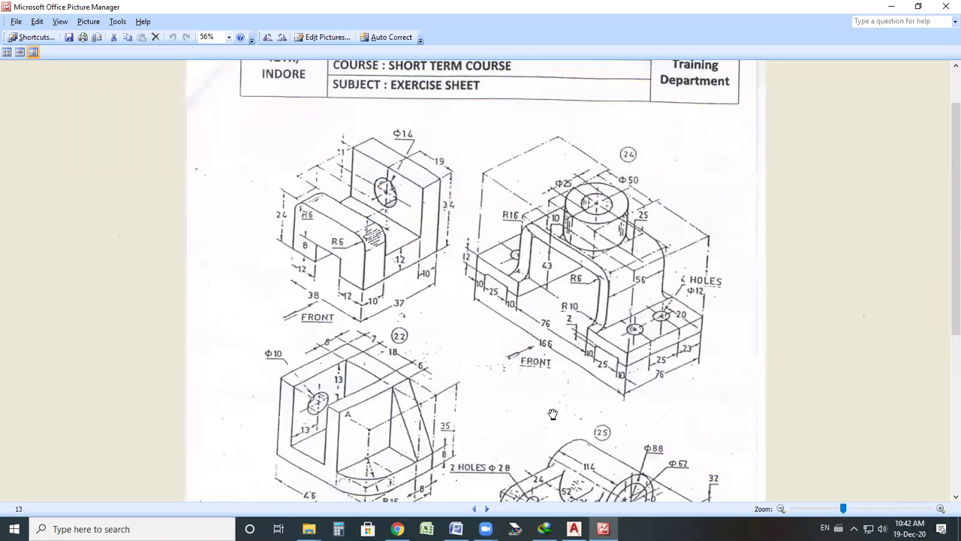
{"action": "scroll", "coordinate": [552, 415], "scroll_direction": "down", "scroll_amount": 6}
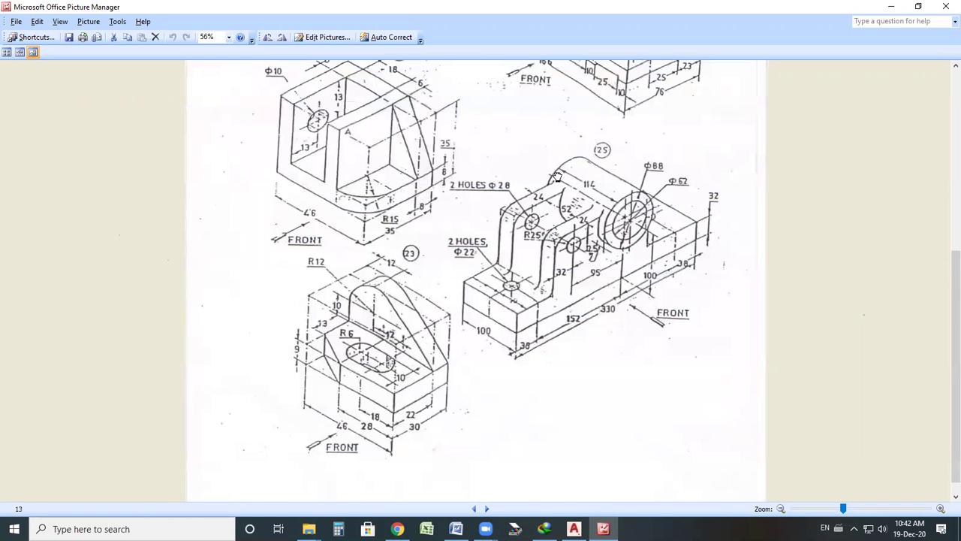
{"action": "key", "text": "Right"}
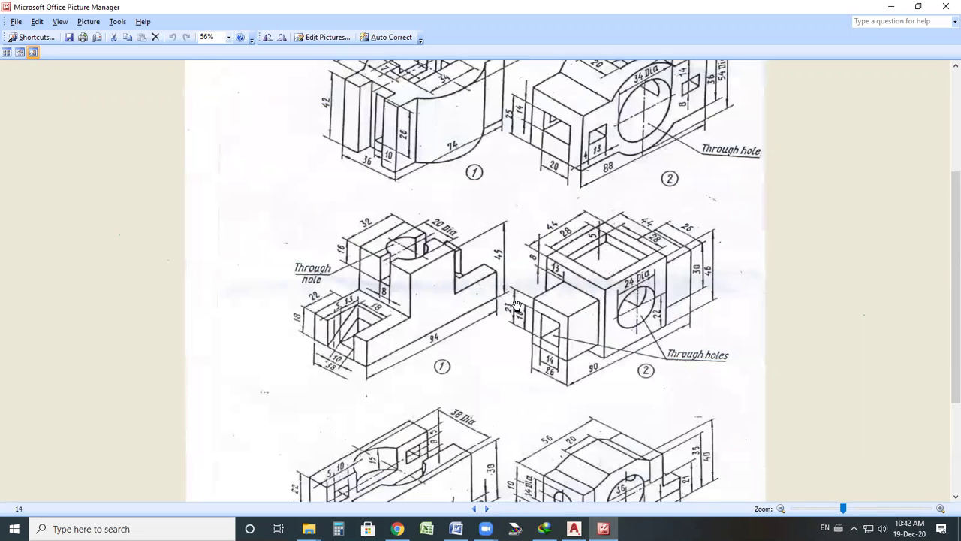
{"action": "left_click", "coordinate": [487, 510]}
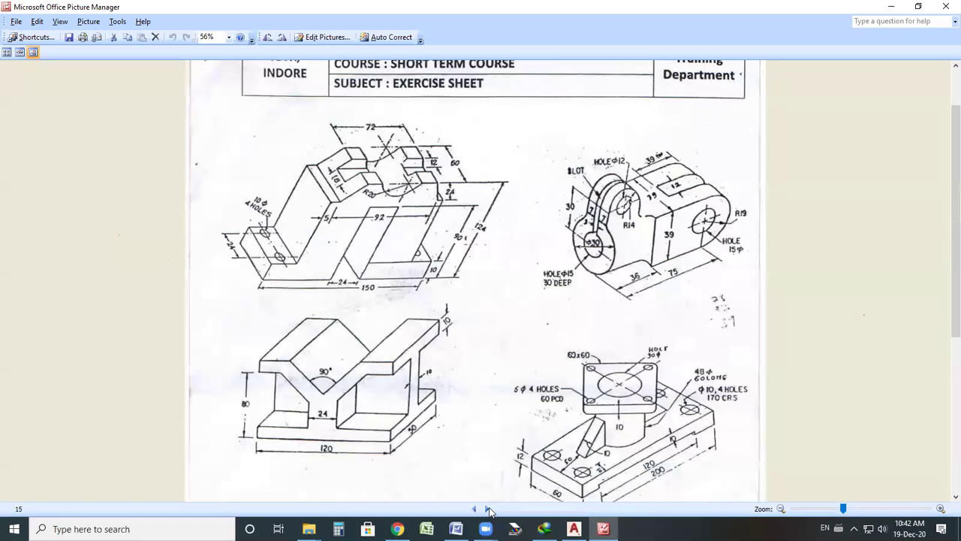
Step: Examine the parts on exercise sheet image 16 and close the picture viewer
{"action": "key", "text": "Right"}
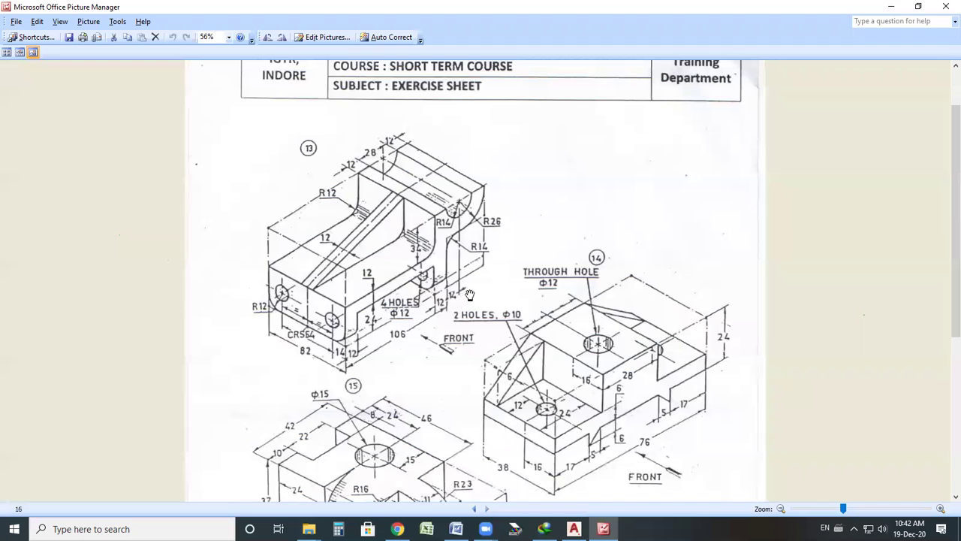
{"action": "left_click", "coordinate": [941, 5]}
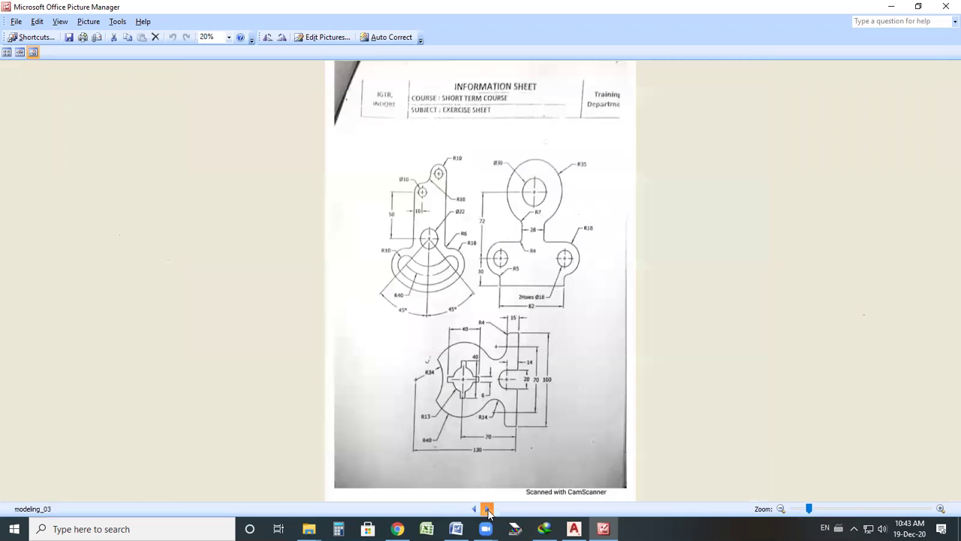
Step: Browse the scanned exercise sheets from modeling_03 through modeling_15, examining the parts and assemblies on each
{"action": "left_click", "coordinate": [488, 509]}
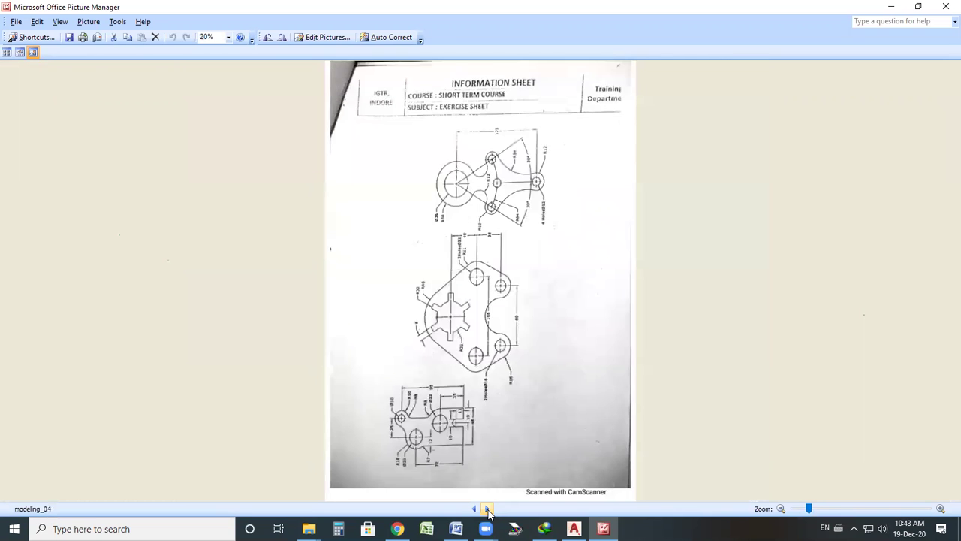
{"action": "left_click", "coordinate": [487, 509]}
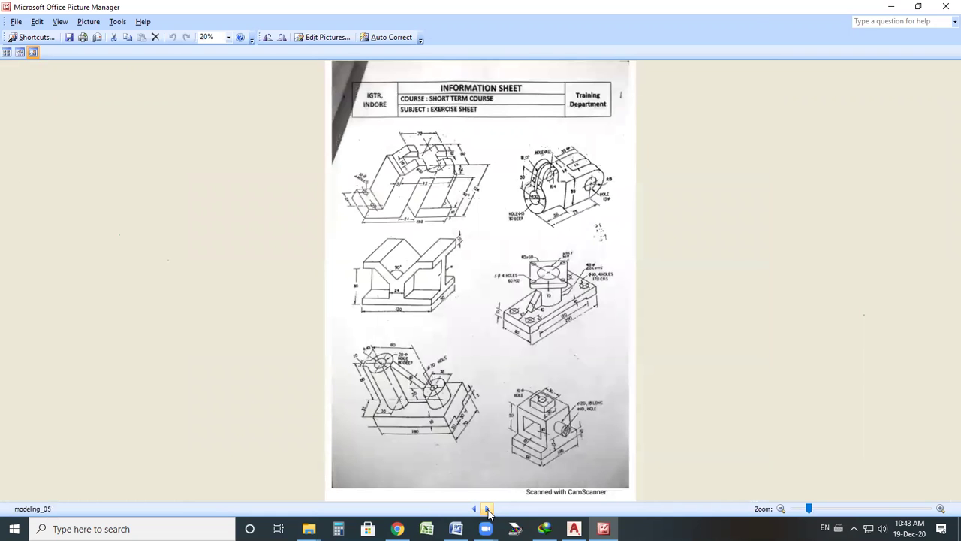
{"action": "left_click", "coordinate": [488, 509]}
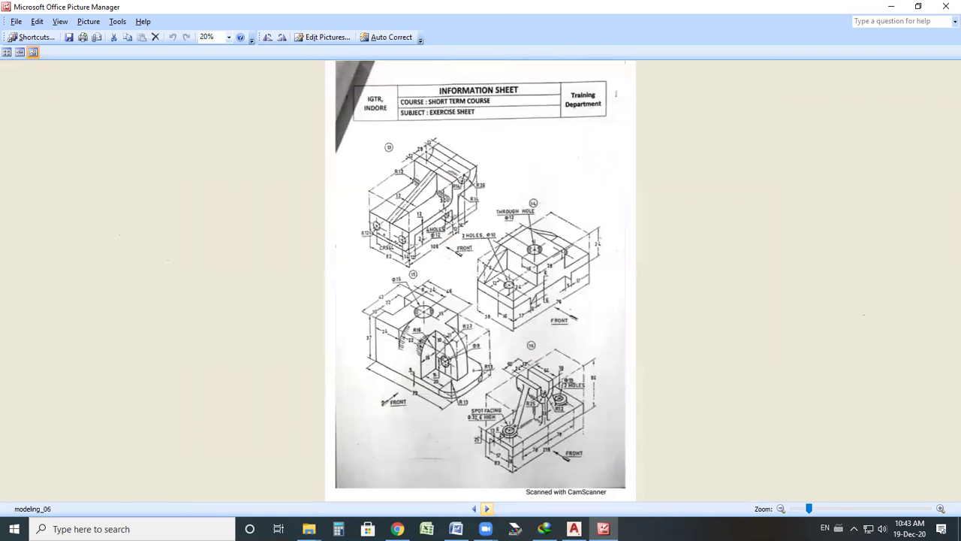
{"action": "left_click", "coordinate": [488, 509]}
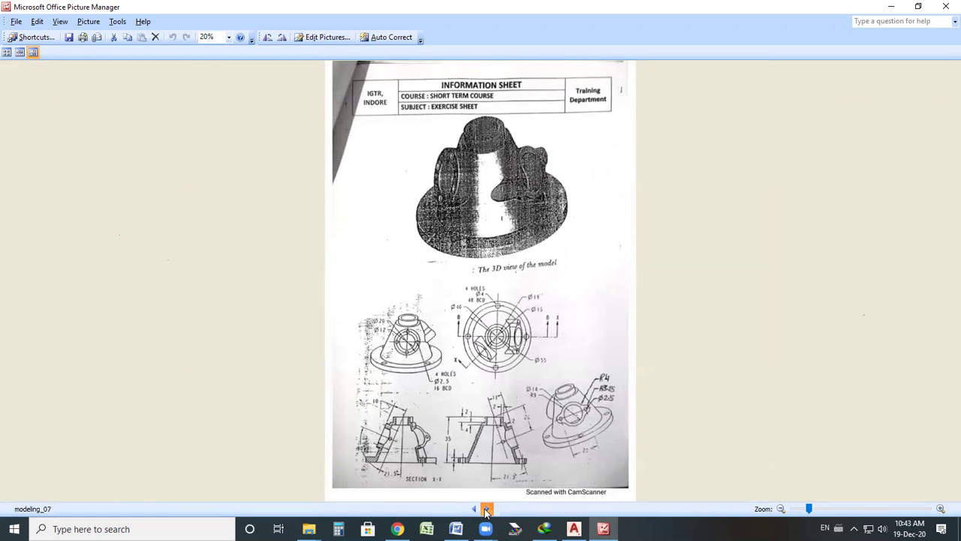
{"action": "left_click", "coordinate": [487, 510]}
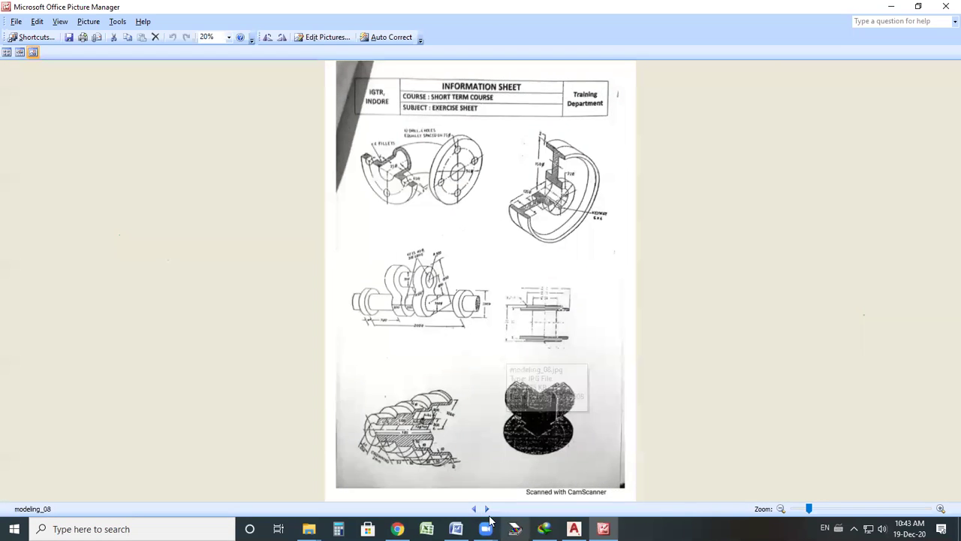
{"action": "left_click", "coordinate": [486, 509]}
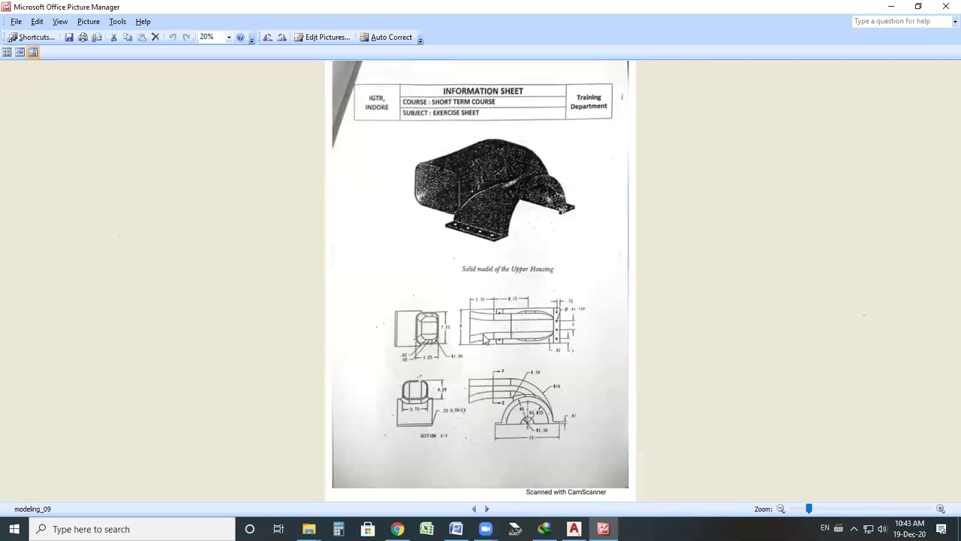
{"action": "left_click", "coordinate": [487, 509]}
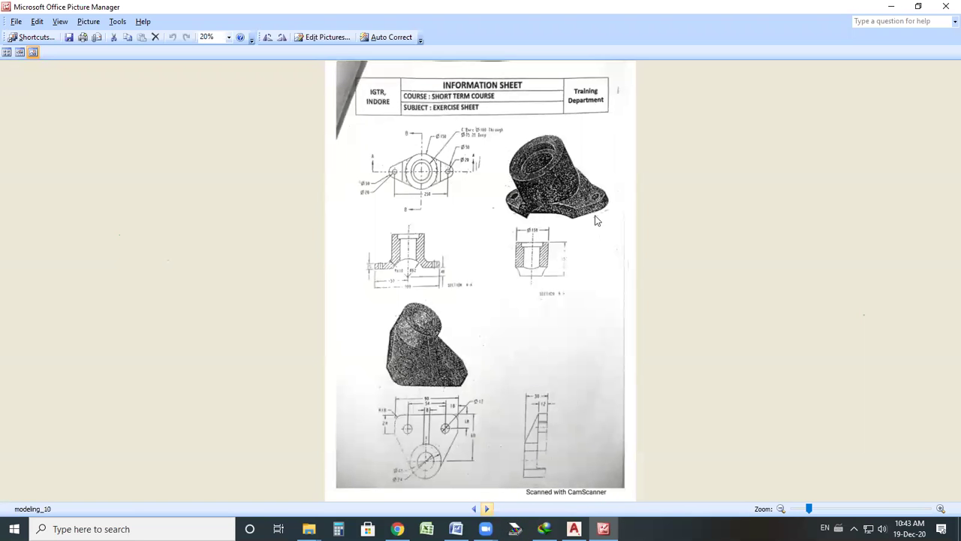
{"action": "left_click", "coordinate": [487, 509]}
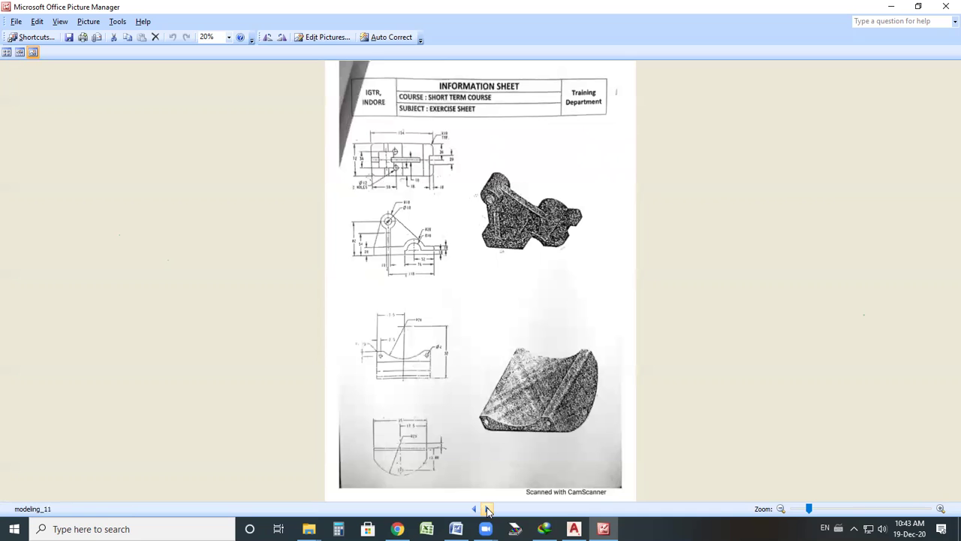
{"action": "left_click", "coordinate": [487, 509]}
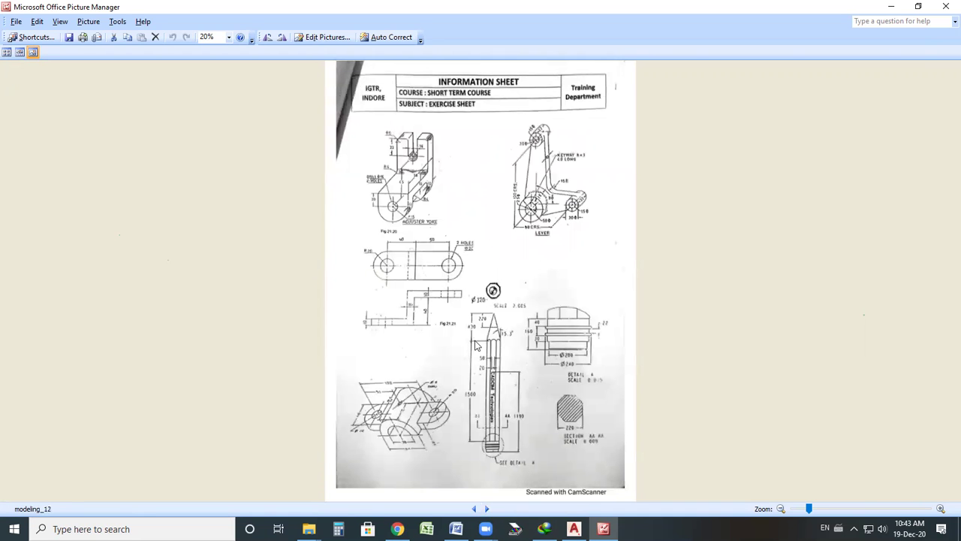
{"action": "left_click", "coordinate": [487, 509]}
{"action": "left_click", "coordinate": [486, 509]}
{"action": "left_click", "coordinate": [487, 509]}
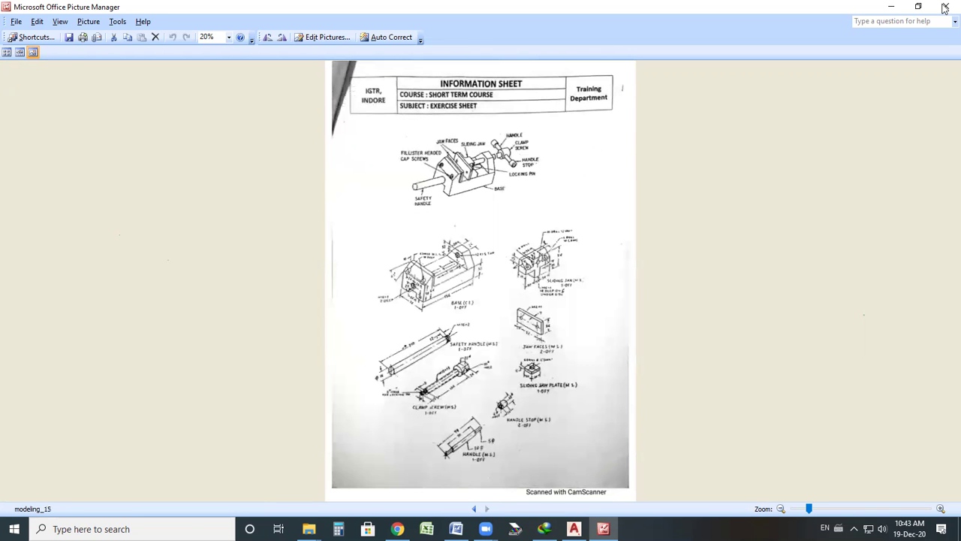
Step: Close the modeling_15 image, minimize the New folder window and close the AUTOCAD 3D folder window
{"action": "left_click", "coordinate": [944, 7]}
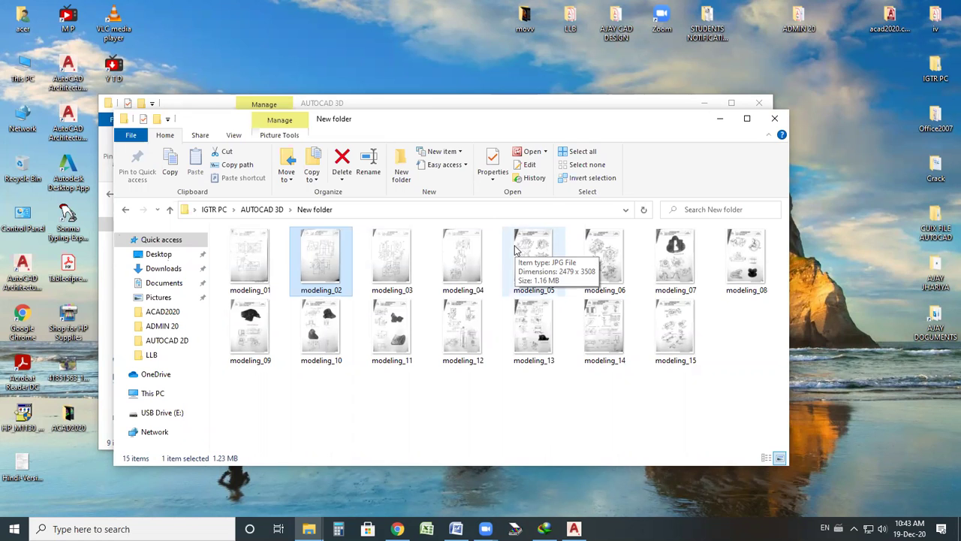
{"action": "left_click", "coordinate": [721, 120]}
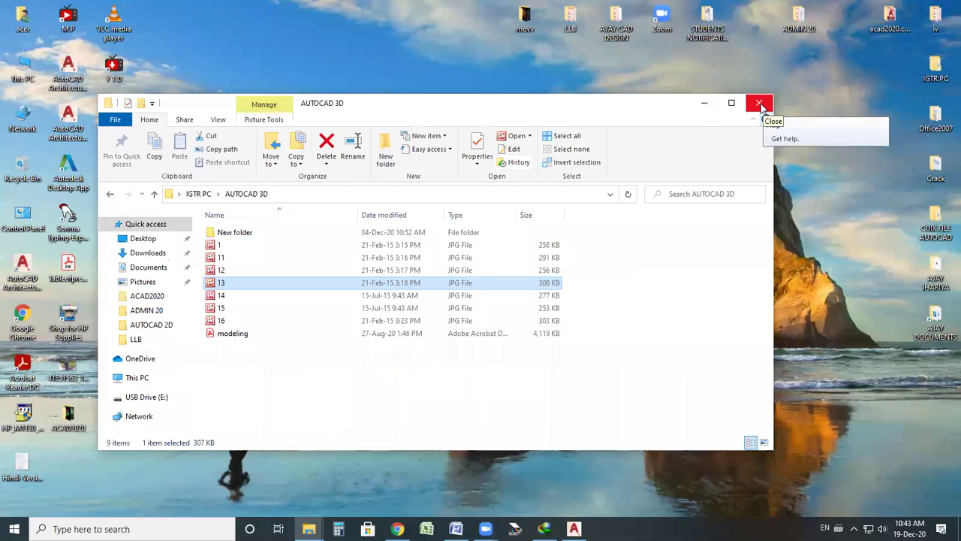
{"action": "left_click", "coordinate": [761, 105]}
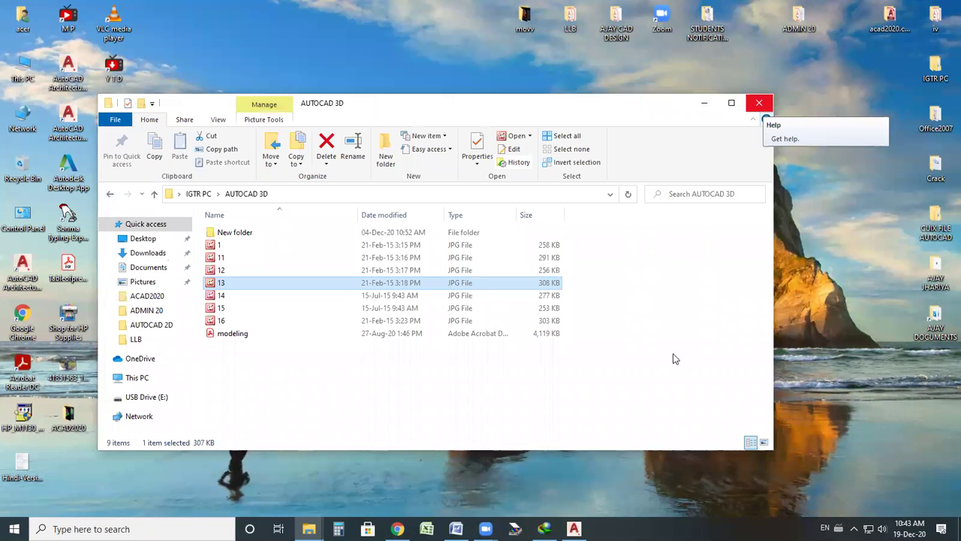